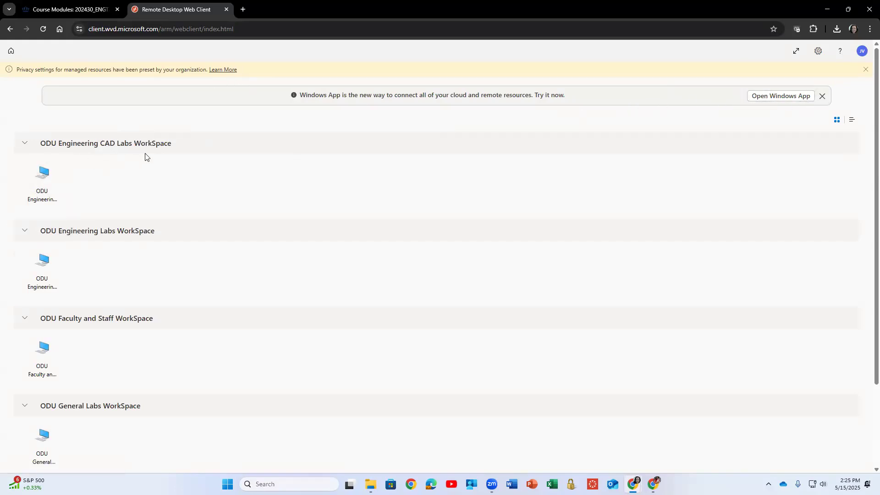
Connect to the ODU Engineering Labs remote desktop, allowing local resources and signing in with the account username and password.
left_click_drag(41, 232, 180, 235)
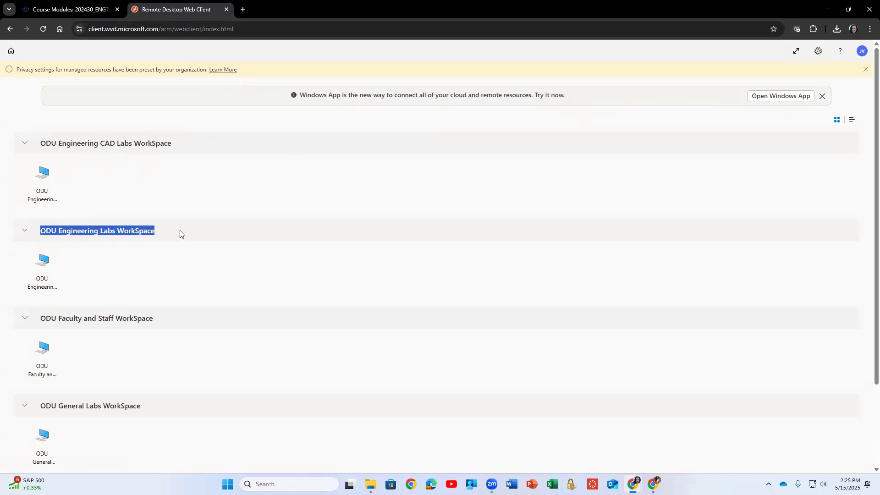
left_click(48, 263)
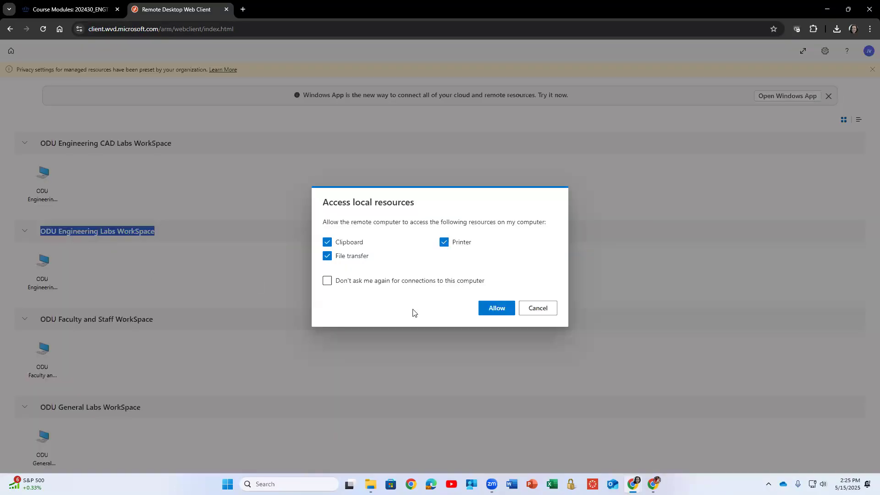
left_click(490, 309)
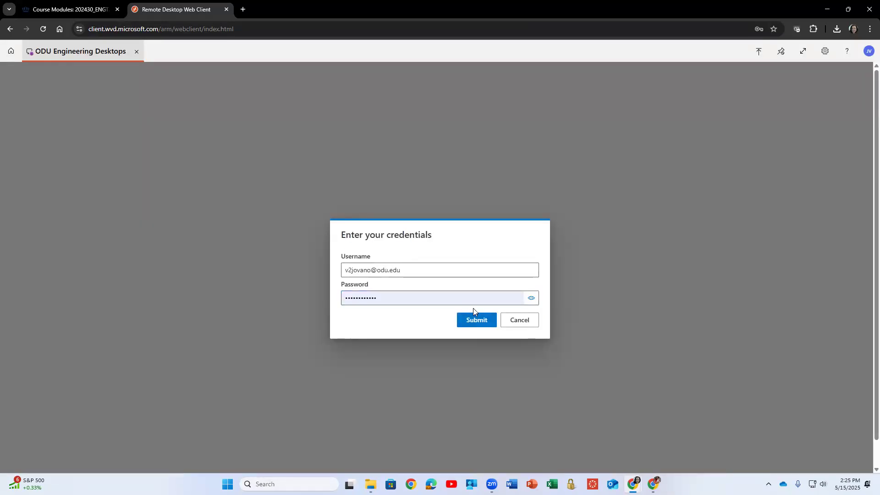
key("Return")
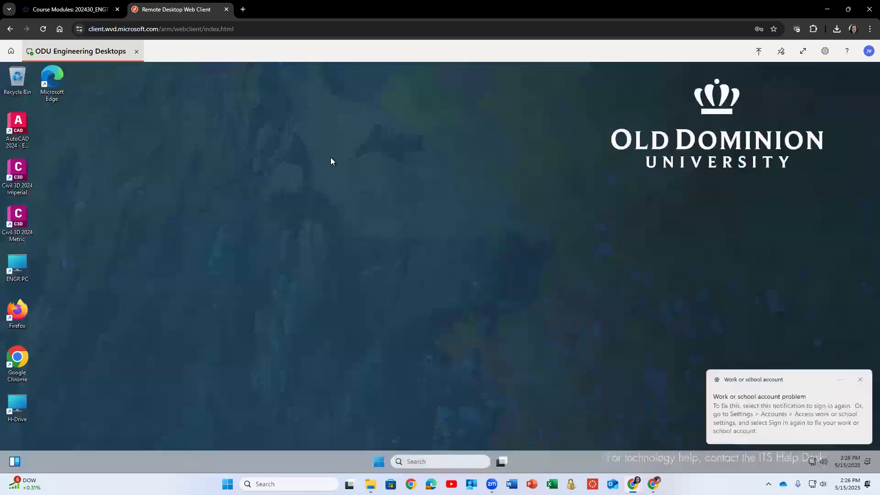
Dismiss the account notification and create a new desktop folder named ENGT 230.
left_click(853, 379)
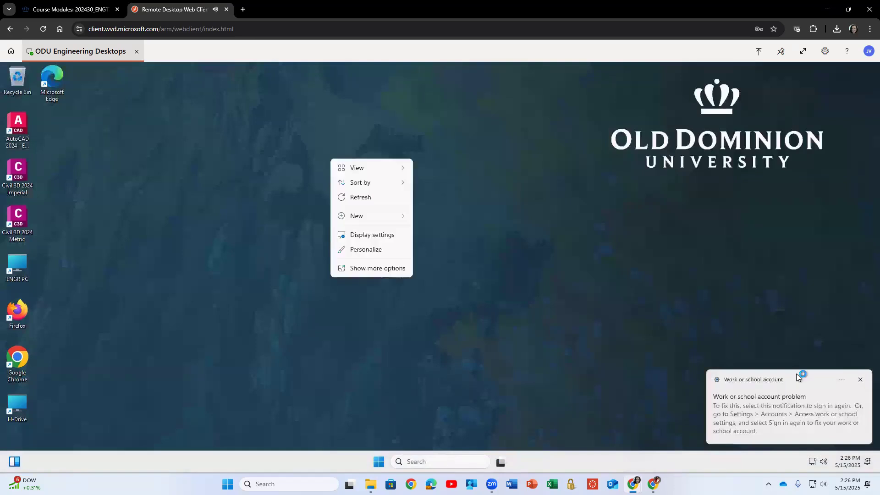
right_click(312, 144)
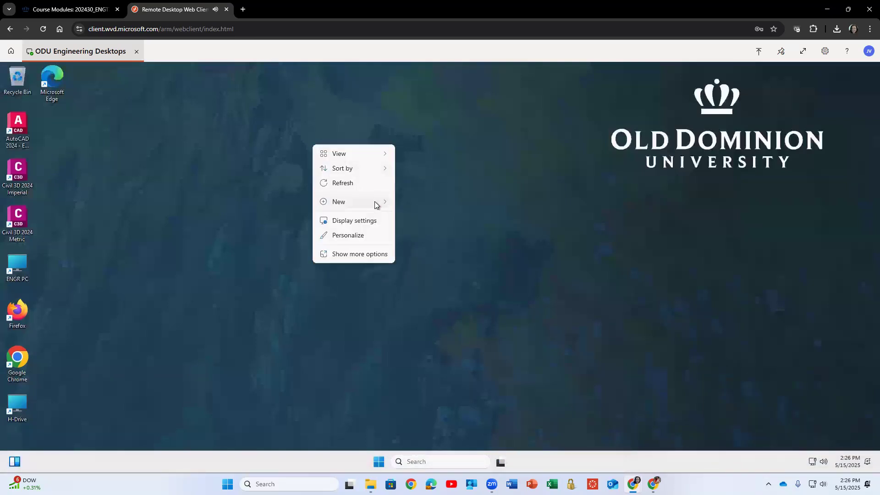
mouse_move(375, 201)
left_click(410, 205)
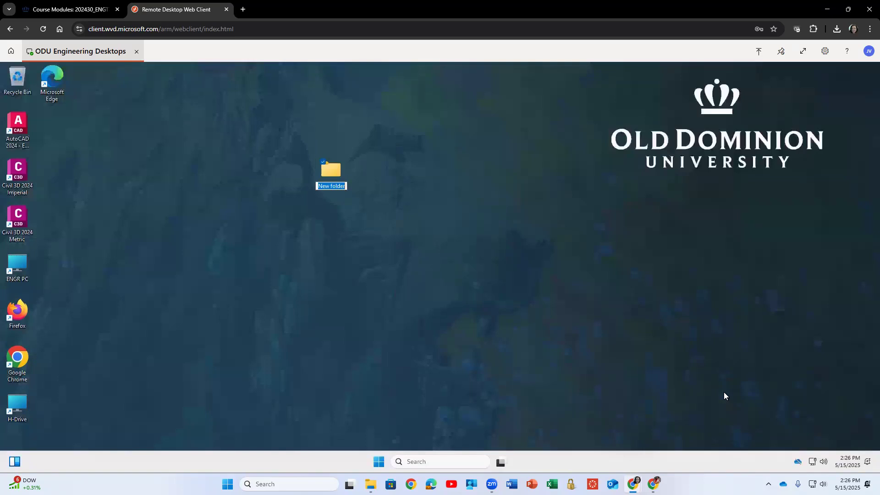
type("ENGT 230")
key("Return")
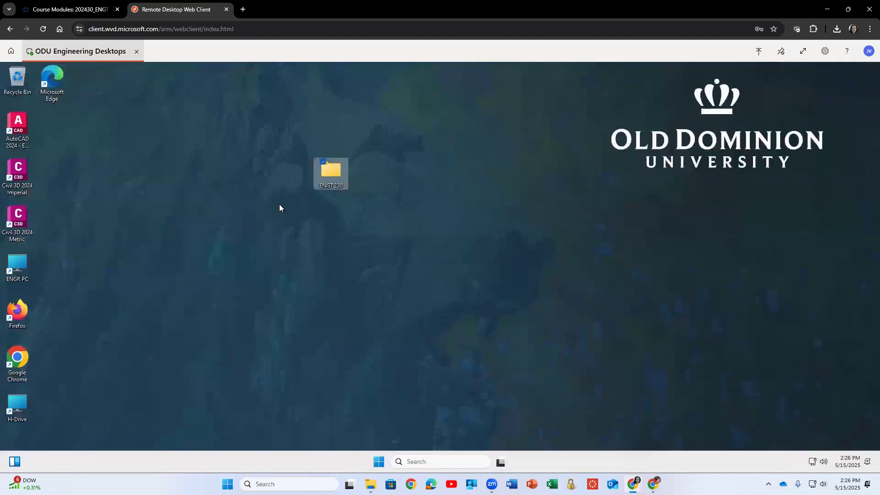
left_click_drag(269, 143, 378, 214)
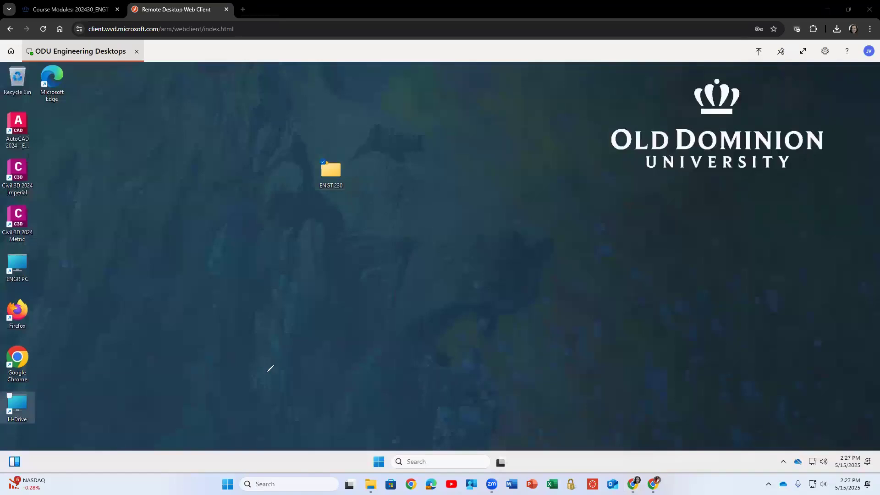
mouse_move(225, 472)
left_mouse_down()
mouse_move(219, 492)
mouse_move(239, 476)
mouse_move(223, 479)
left_mouse_up()
mouse_move(383, 453)
left_mouse_down()
mouse_move(372, 467)
mouse_move(386, 455)
left_mouse_up()
key("ctrl+z")
key("ctrl+z")
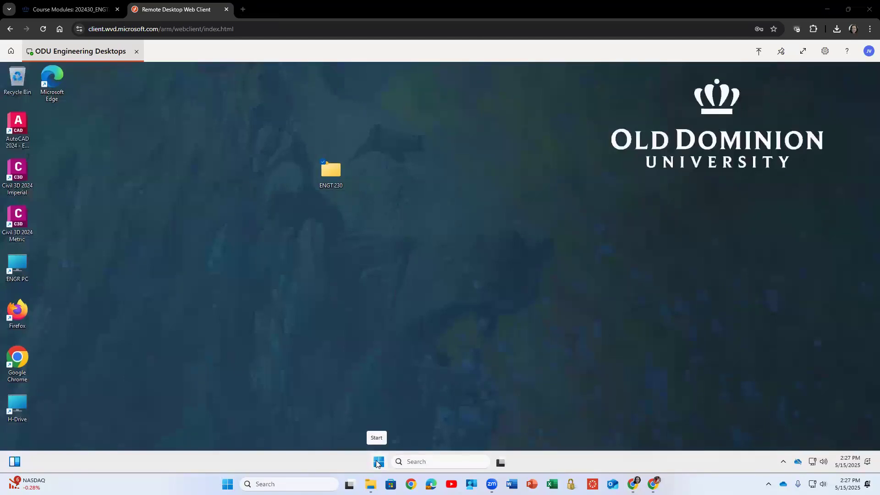
Launch Autodesk Inventor Professional 2024 - English from the Autodesk Inventor 2024 group in all apps and dismiss the data privacy notice.
left_click(377, 462)
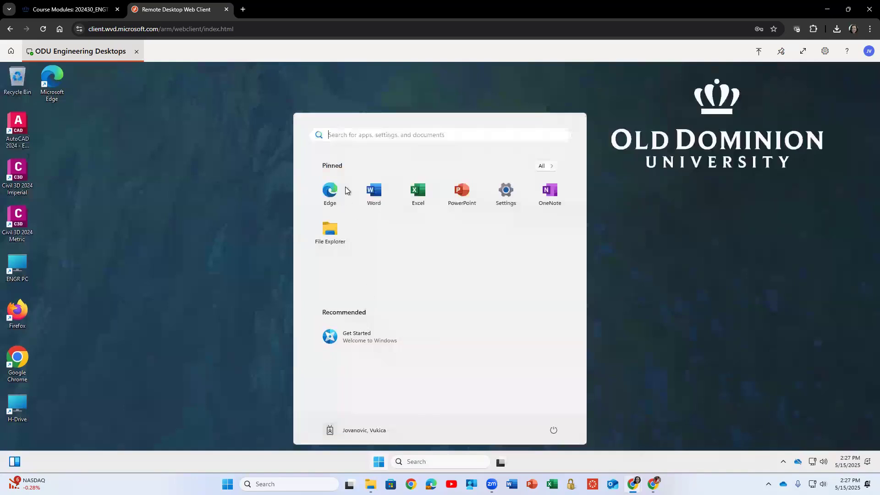
left_click(545, 167)
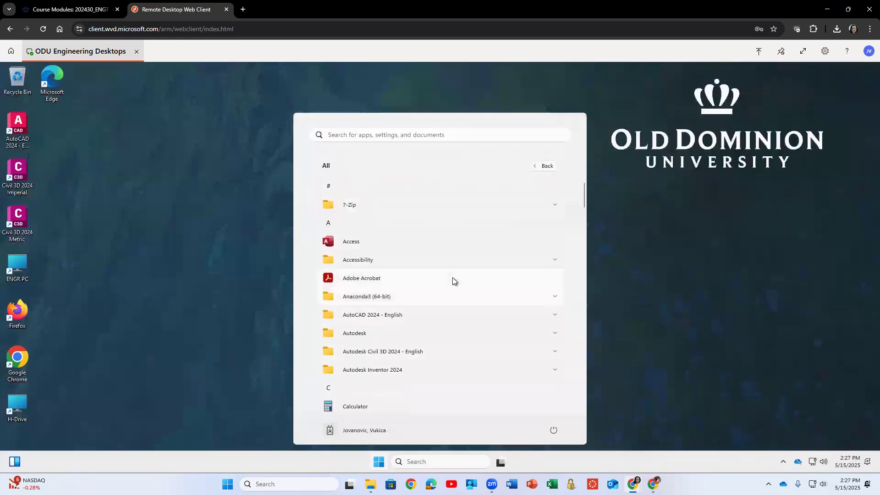
scroll(444, 282, "down", 2)
left_click(554, 310)
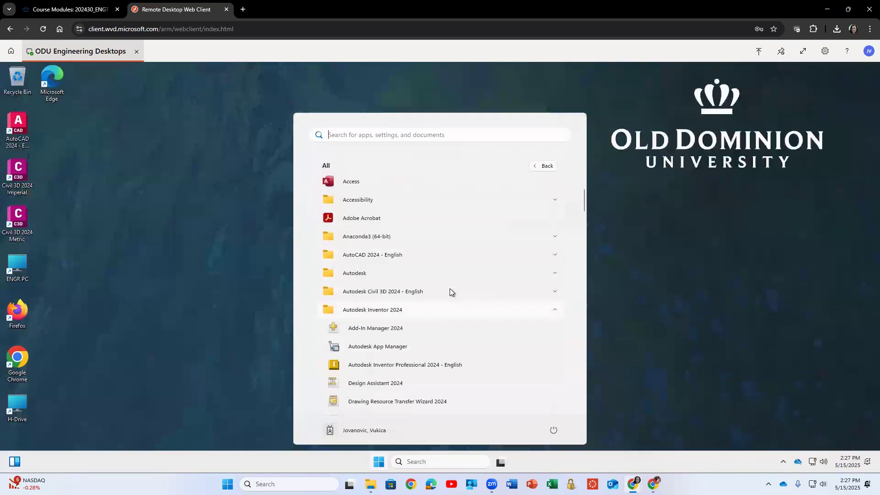
scroll(440, 287, "down", 2)
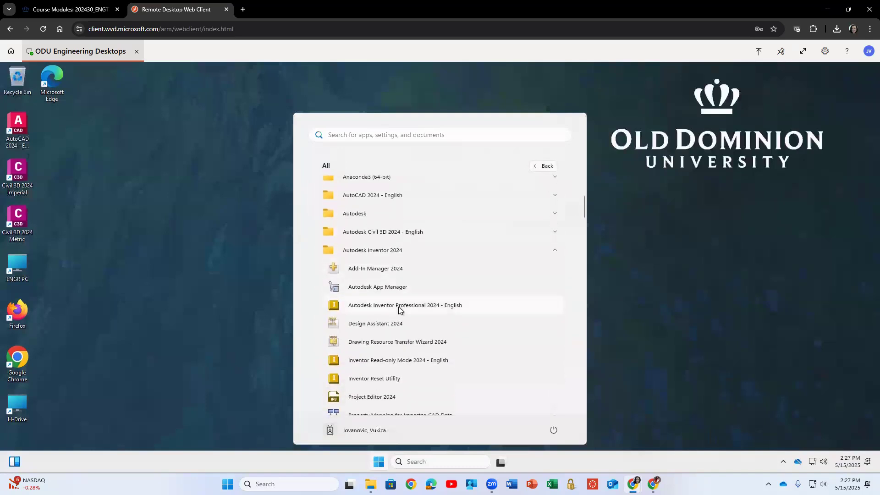
left_click(408, 305)
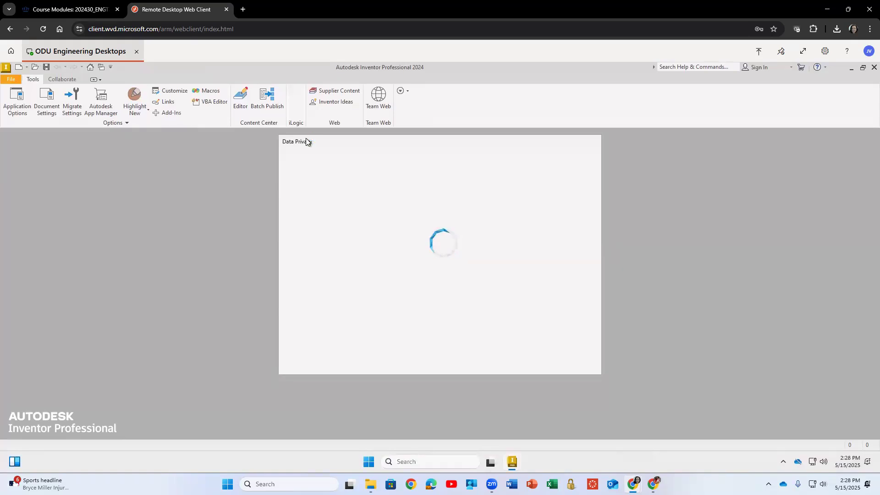
left_click(568, 369)
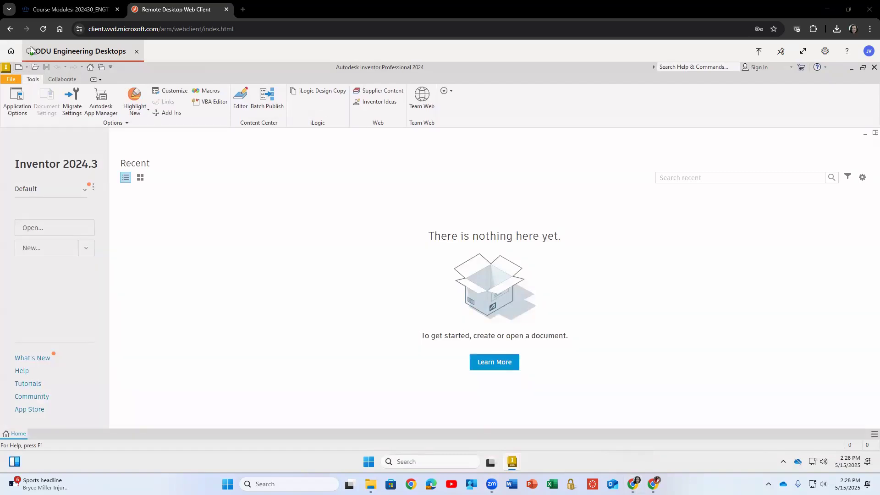
left_click_drag(3, 62, 213, 60)
left_click_drag(1, 449, 35, 449)
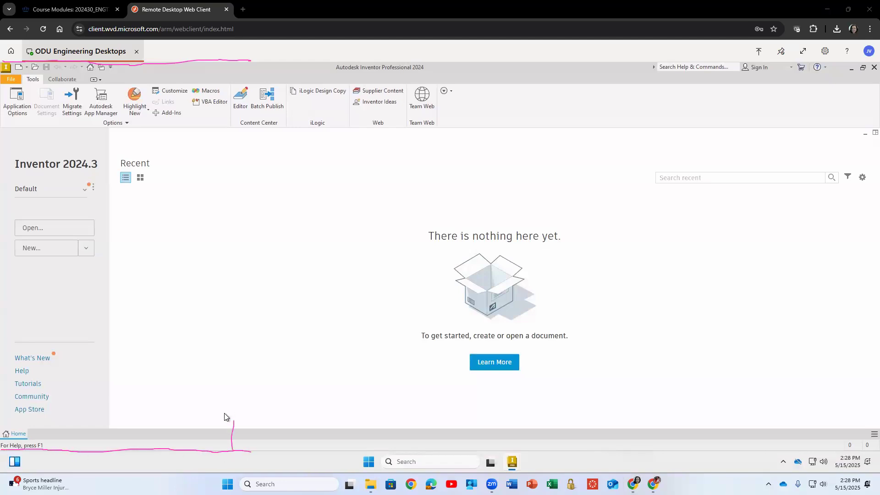
mouse_move(218, 63)
left_mouse_down()
mouse_move(214, 123)
mouse_move(228, 120)
left_mouse_up()
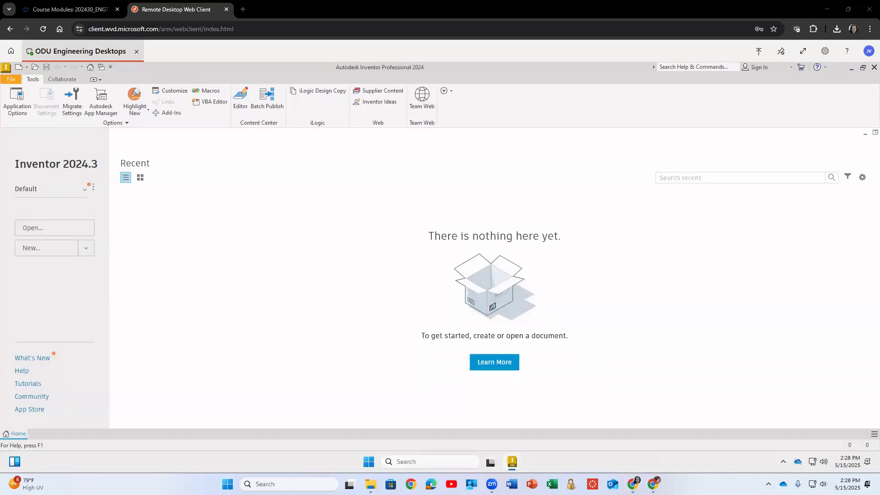
Open the Projects manager to create or edit projects.
left_click(11, 80)
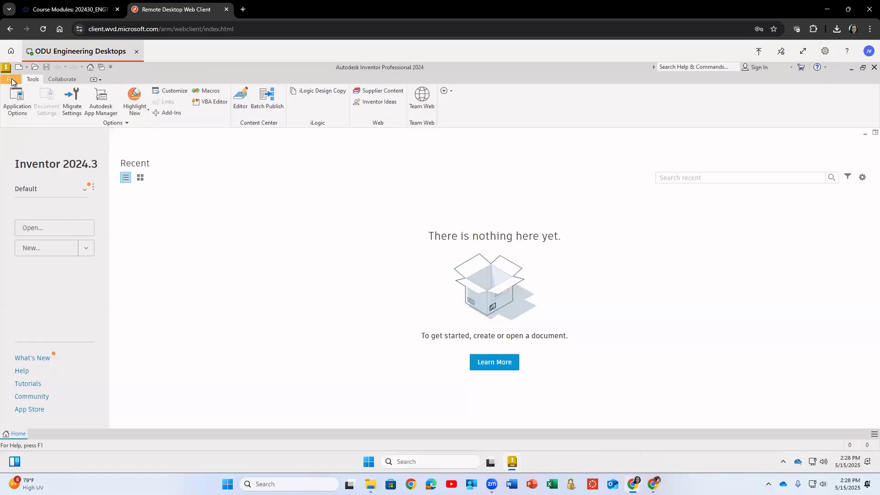
mouse_move(38, 119)
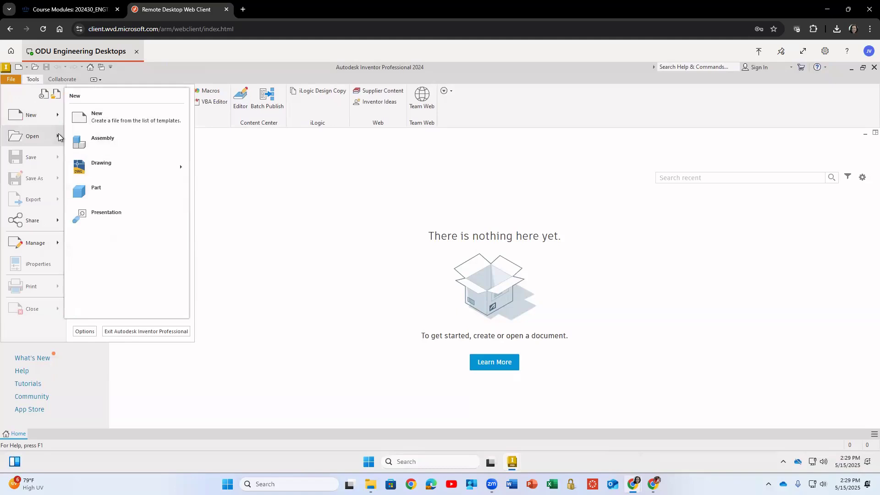
mouse_move(57, 134)
mouse_move(40, 249)
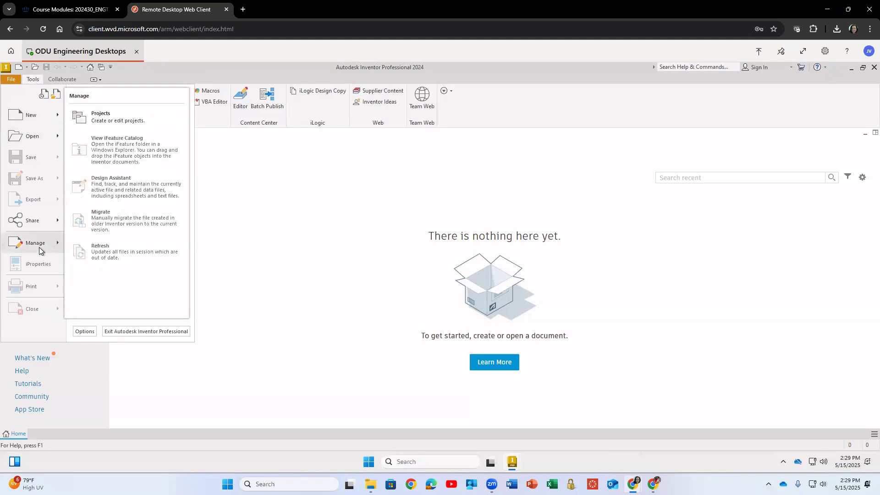
left_click(122, 119)
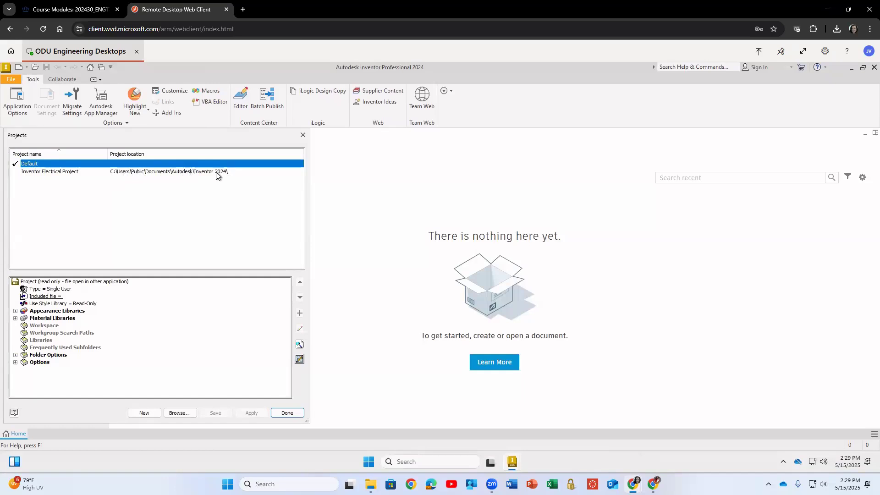
Browse for a project file and navigate into the ENGT 230 folder on the Desktop.
left_click(178, 412)
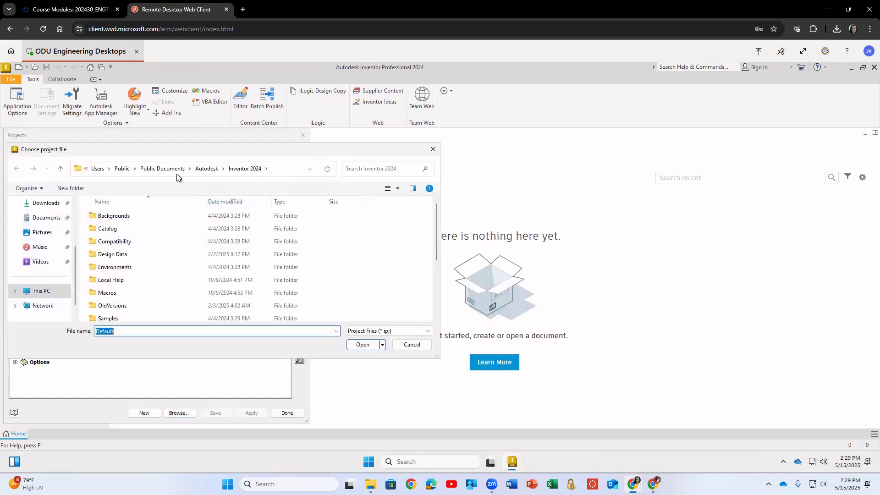
scroll(53, 259, "up", 3)
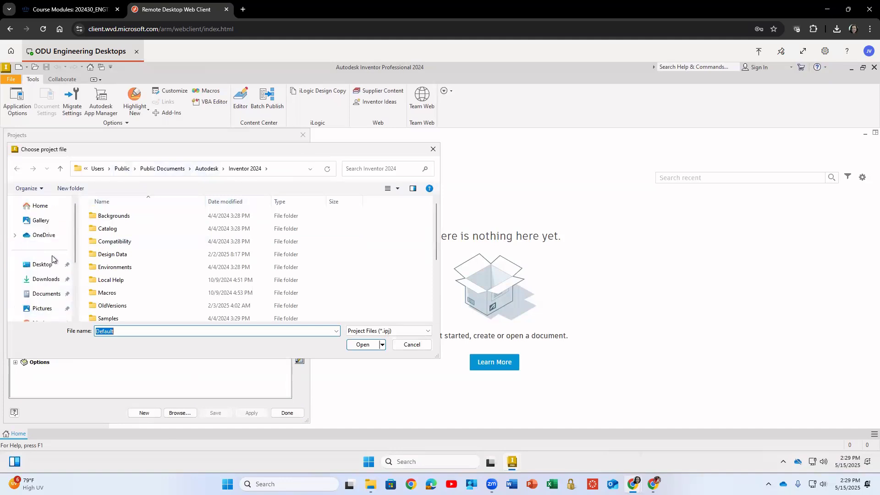
left_click(60, 262)
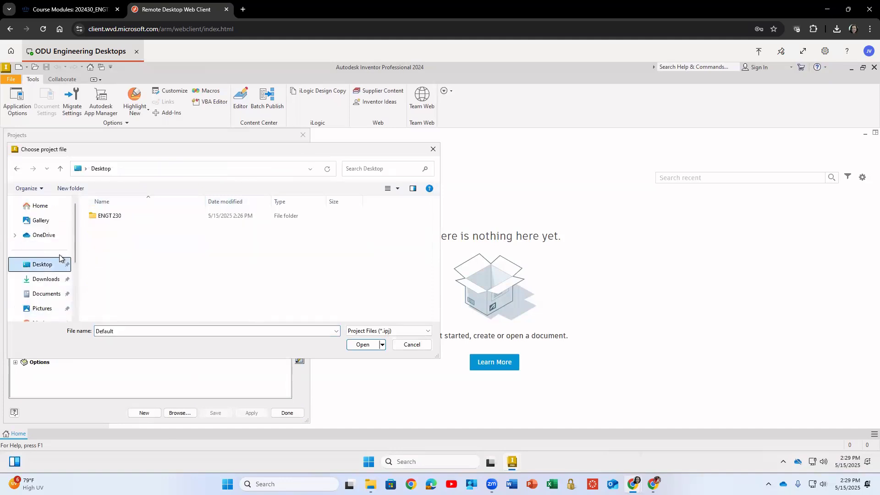
left_click(109, 219)
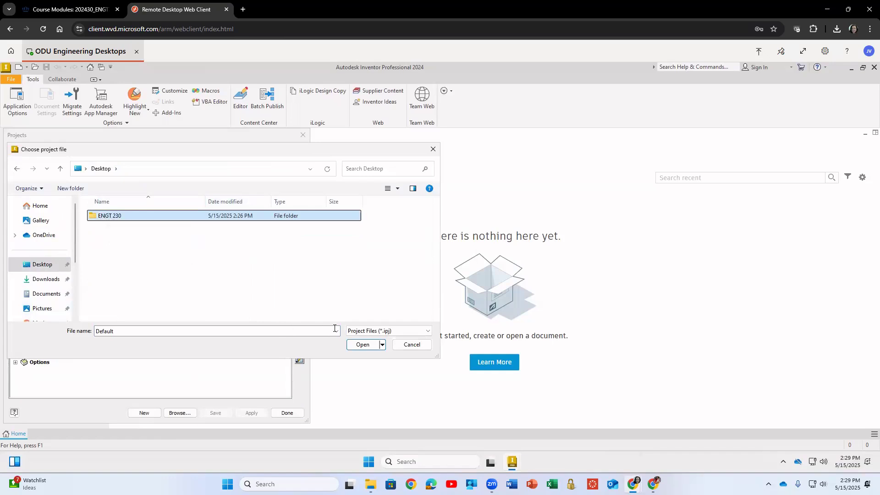
left_click(359, 344)
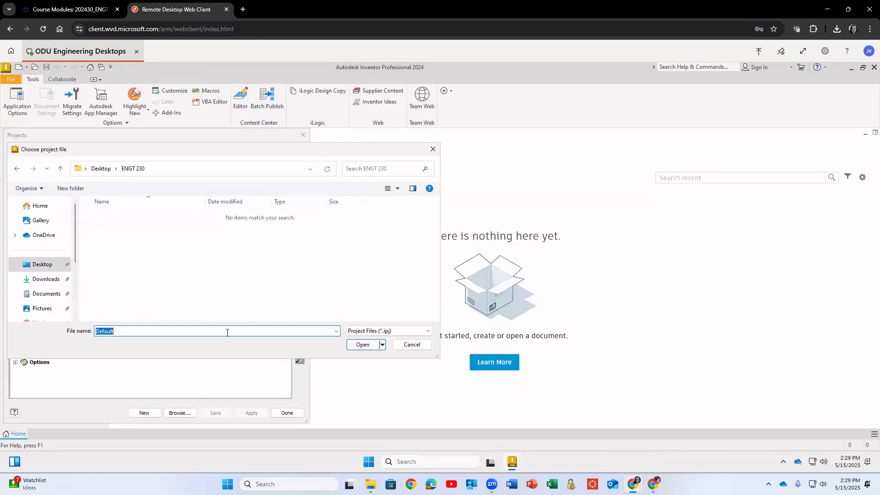
Enter the file name Z Bracket ENGT 230 followed by the student's full name, copy it, and cancel the file browser.
type("Z Bracket ENGT 230 Vukica Jovanovic")
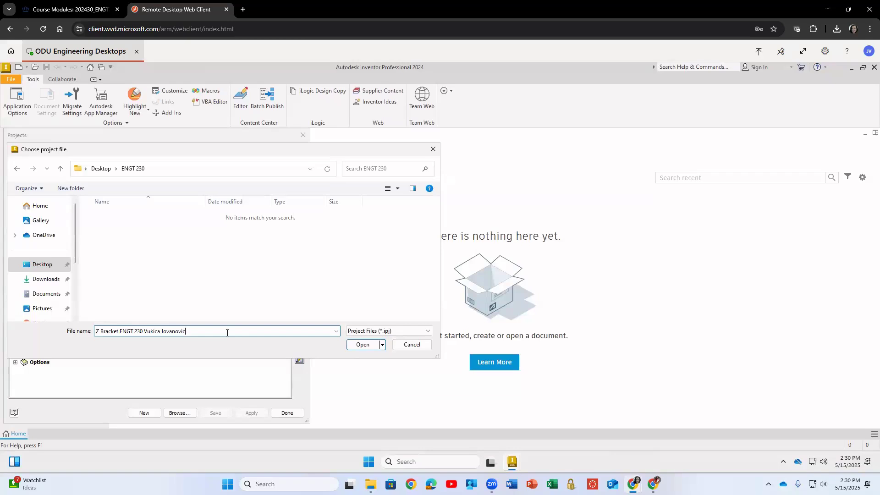
left_click(362, 344)
key("Return")
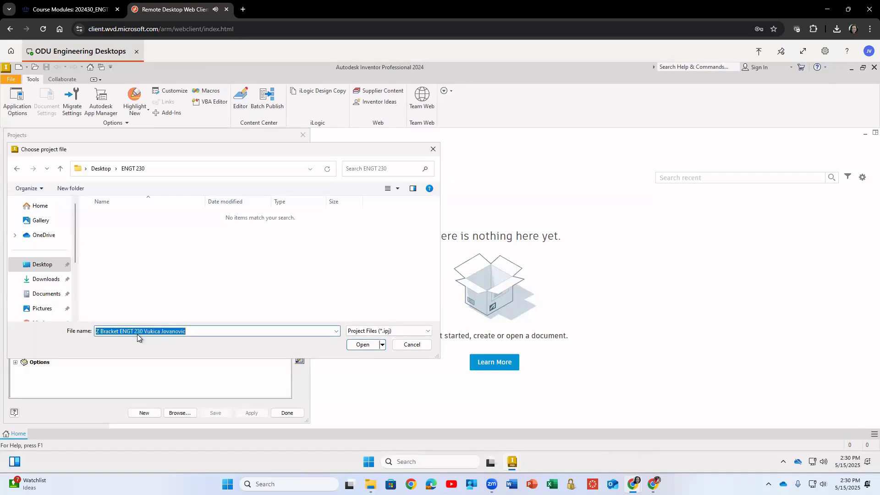
right_click(181, 330)
left_click(133, 234)
left_click(409, 344)
Start a new single user project and set its workspace folder to Desktop\ENGT 230.
left_click(145, 412)
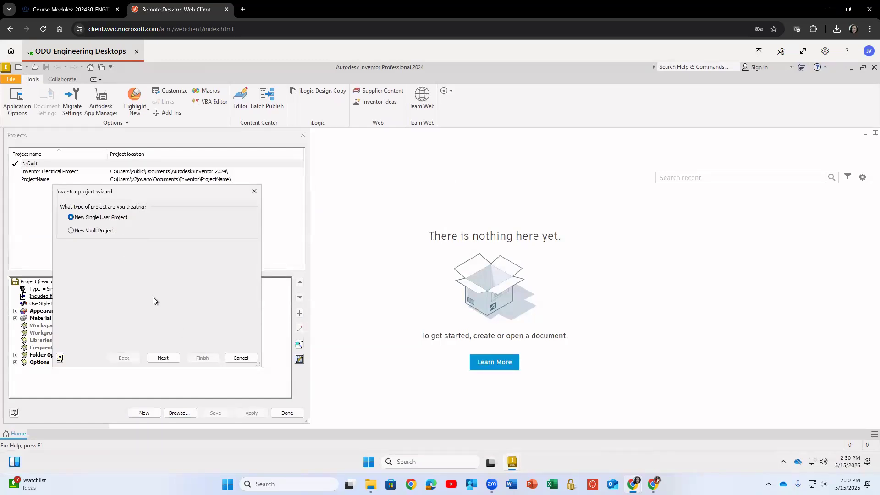
left_click(162, 359)
left_click(245, 248)
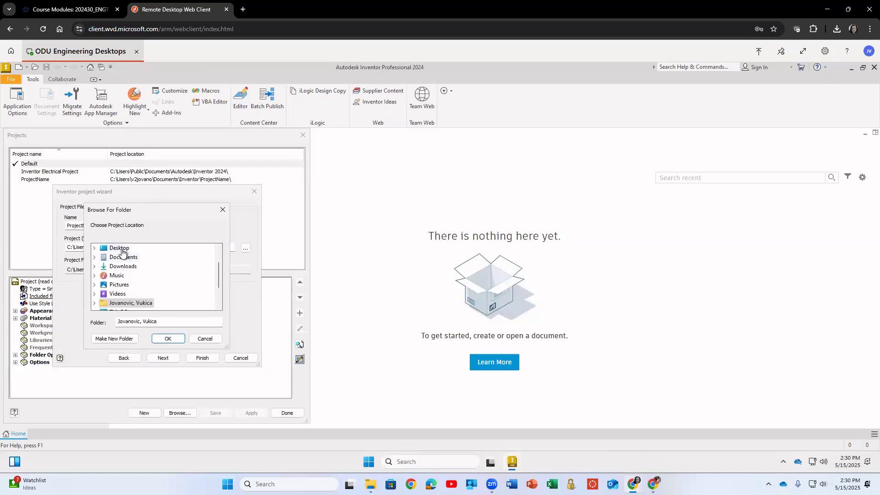
double_click(122, 253)
left_click(130, 285)
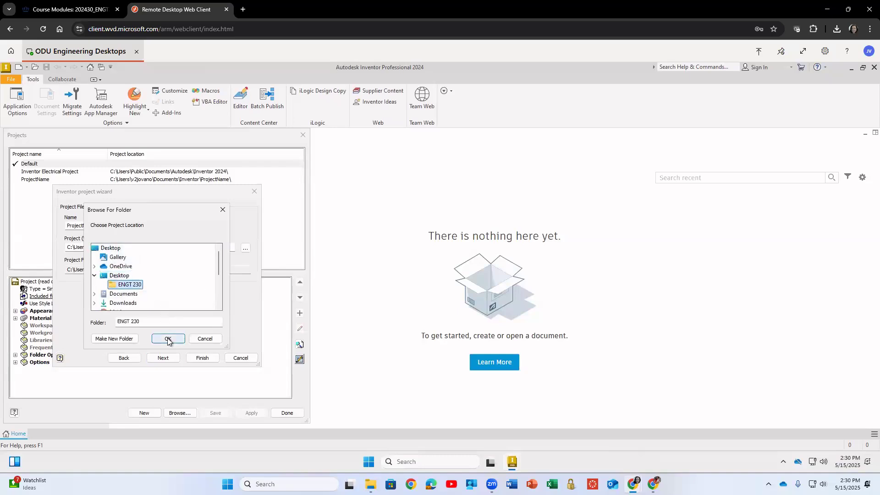
left_click(168, 340)
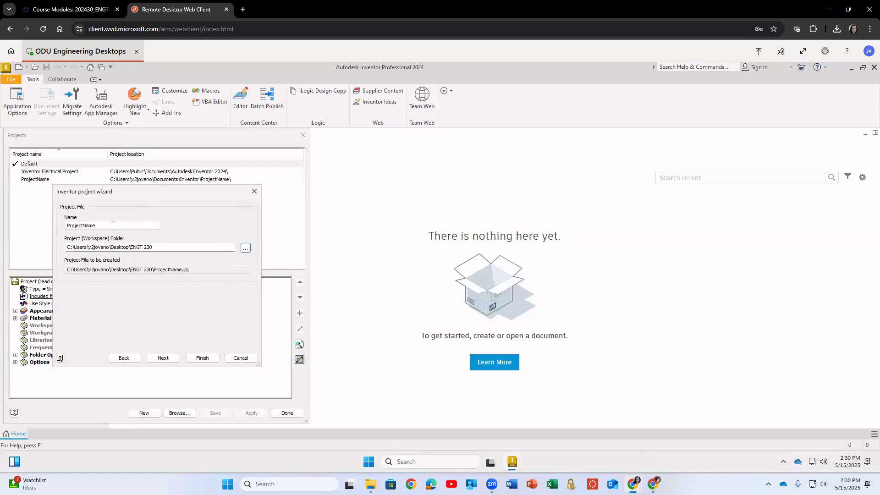
Replace the project name with the copied Z Bracket ENGT 230 name and finish the project wizard.
left_click_drag(112, 225, 47, 224)
key("ctrl+v")
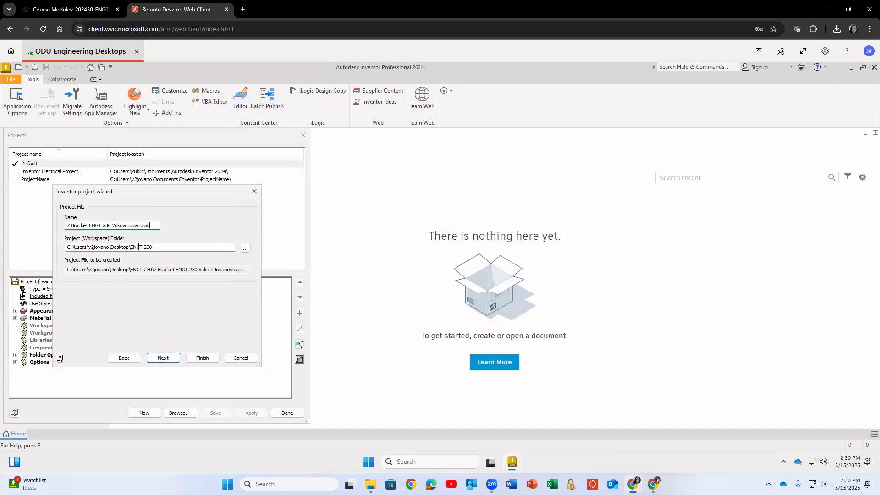
left_click(202, 358)
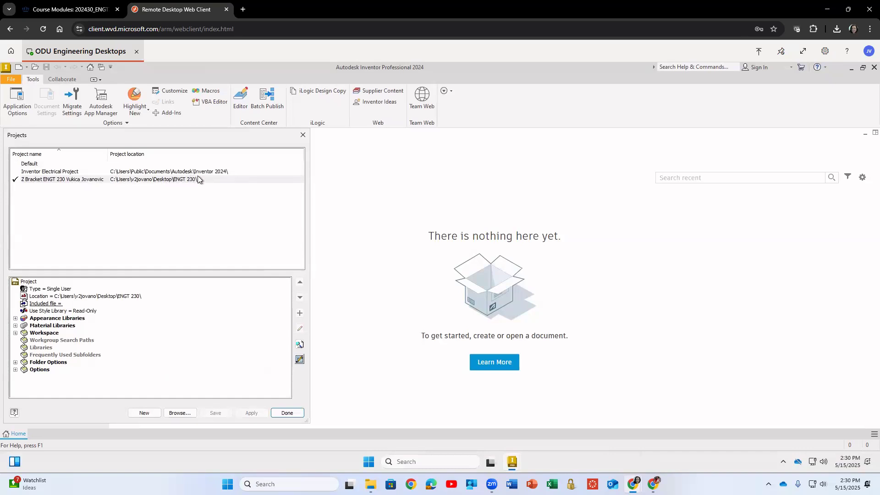
Close the projects dialog, create a new part file, and dismiss the graphics mode notice.
left_click(286, 413)
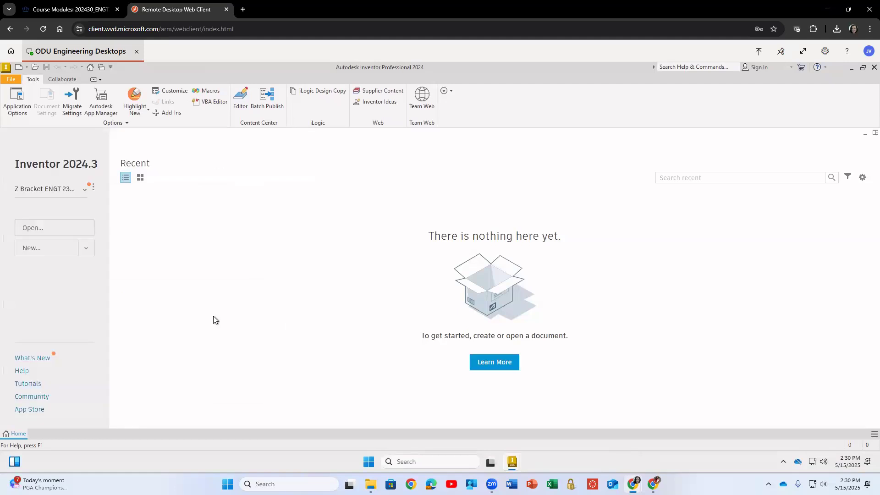
left_click(10, 80)
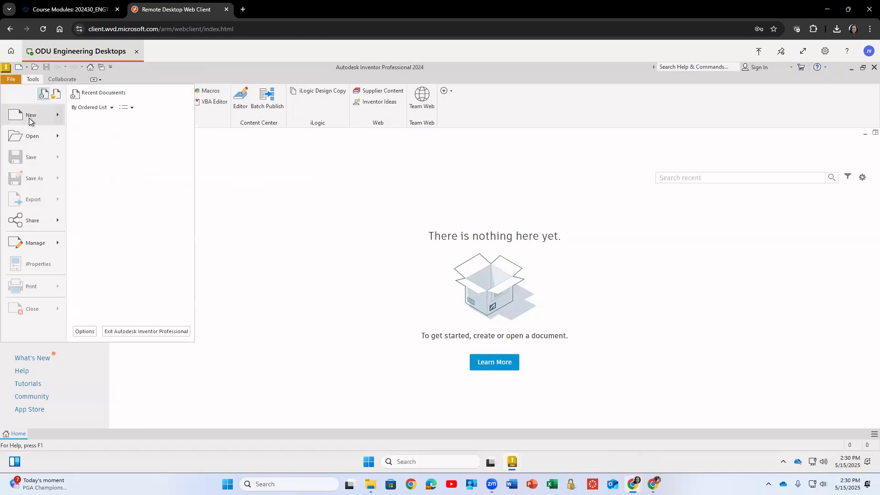
mouse_move(29, 117)
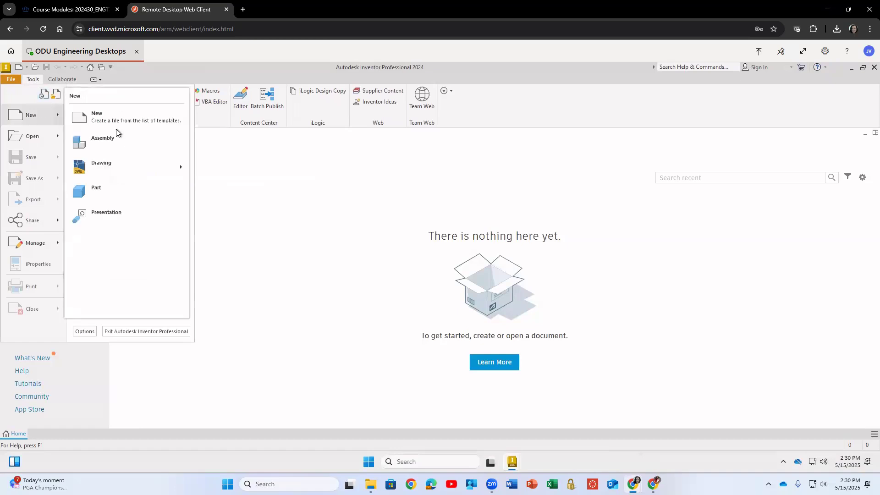
left_click(107, 190)
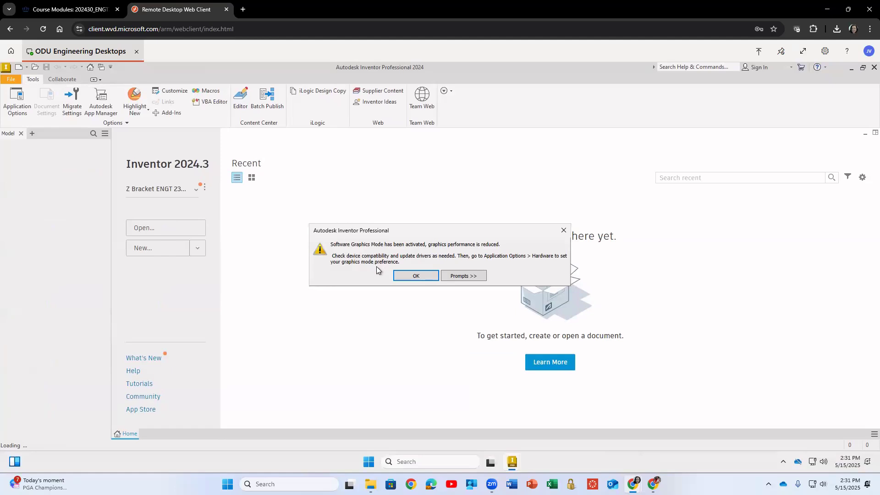
left_click(416, 276)
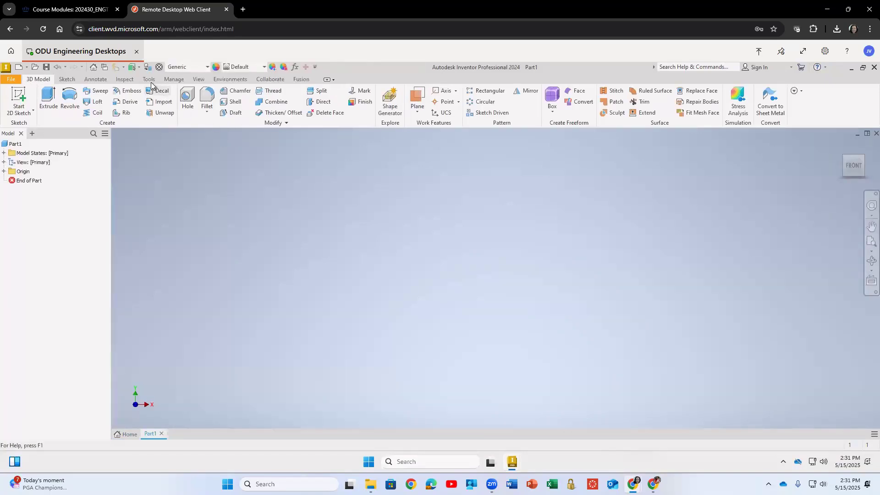
Open the part's document settings and review the units before closing them.
left_click(149, 79)
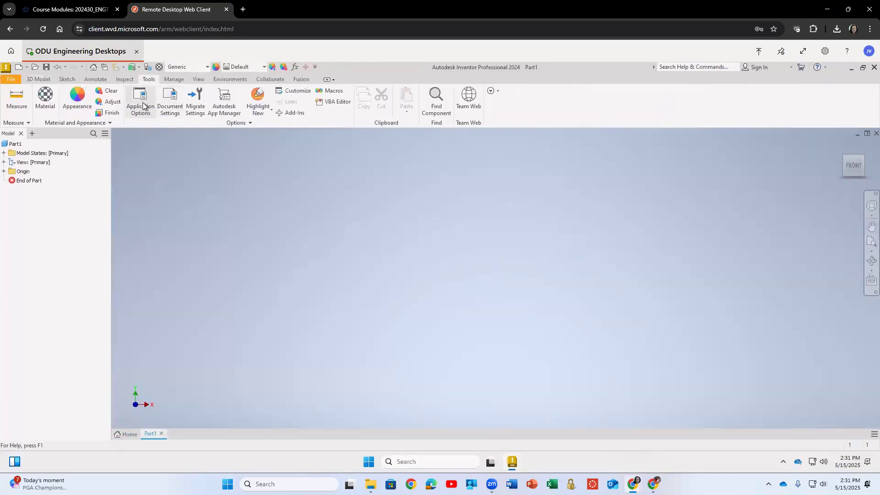
left_click(169, 102)
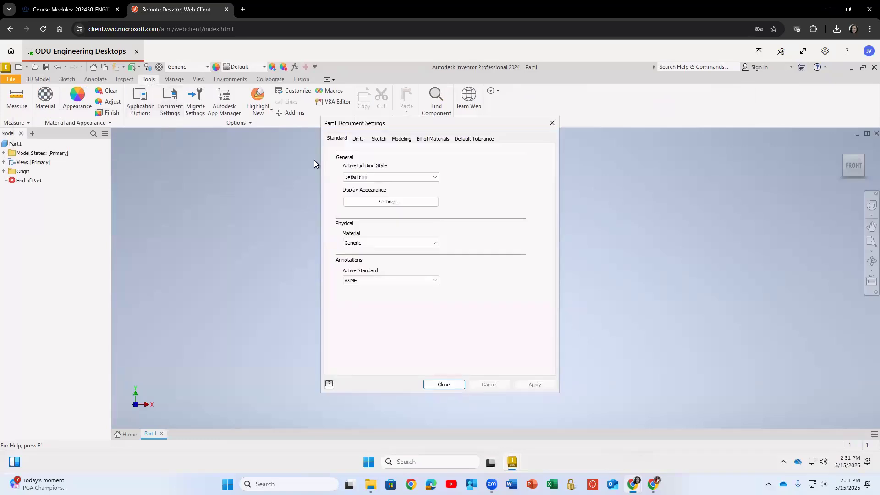
left_click(358, 139)
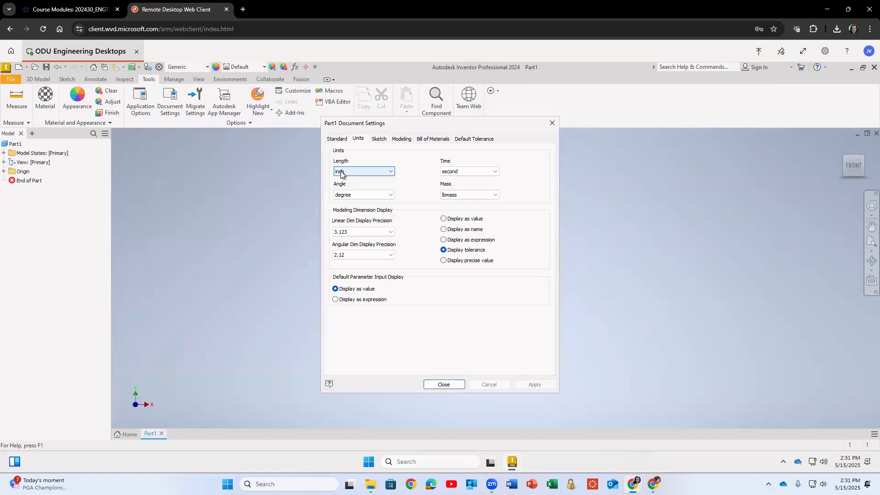
left_click(441, 384)
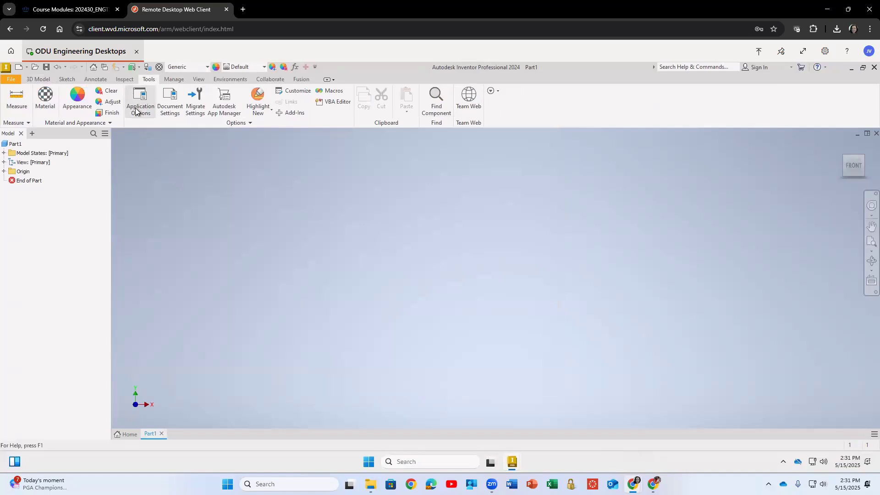
Open the application options and turn on sketch grid lines and the coordinate system indicator.
left_click(136, 108)
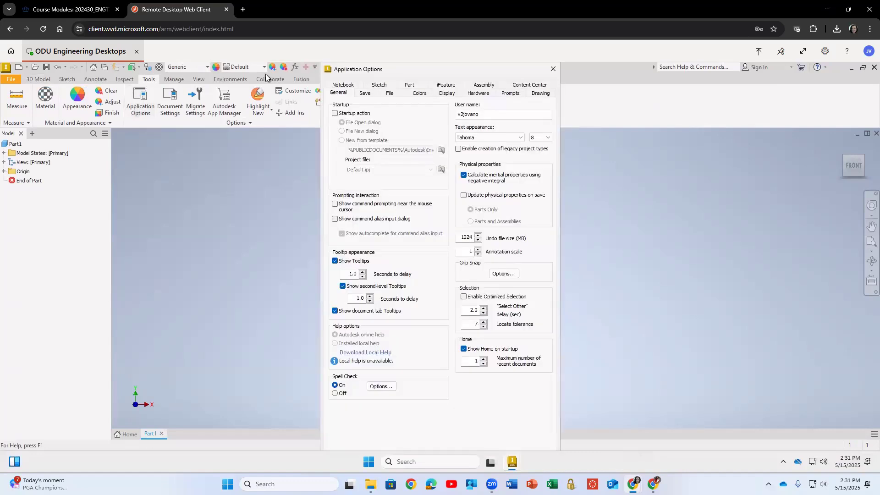
left_click(378, 85)
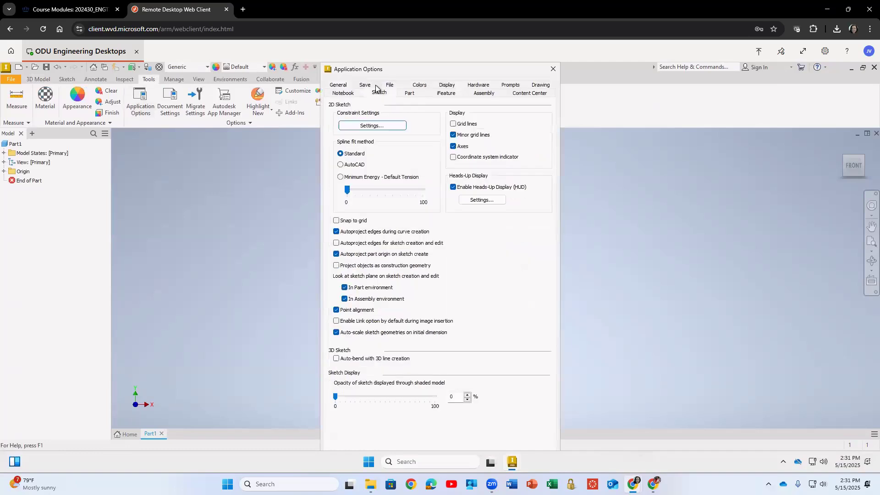
left_click(453, 125)
left_click(463, 158)
Preview several in-canvas color schemes, reselect Light, and confirm the application options.
left_click(420, 85)
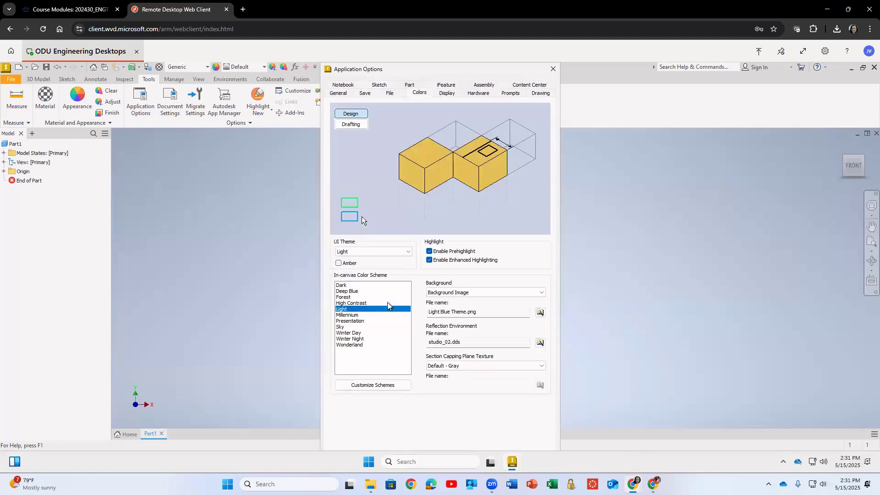
left_click(350, 297)
left_click(351, 291)
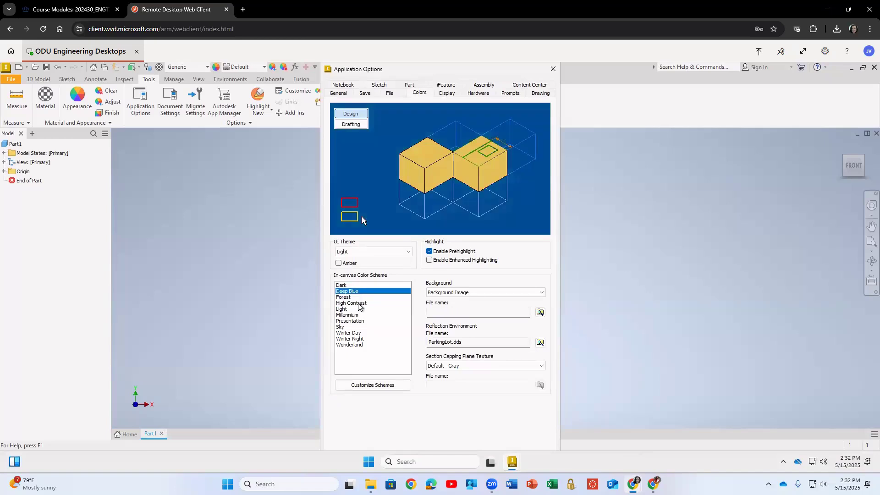
left_click(352, 303)
left_click(352, 309)
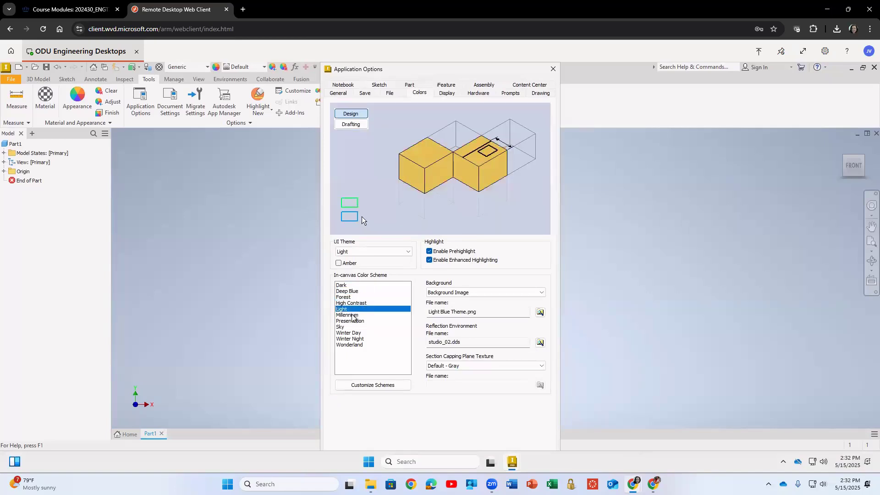
left_click(447, 94)
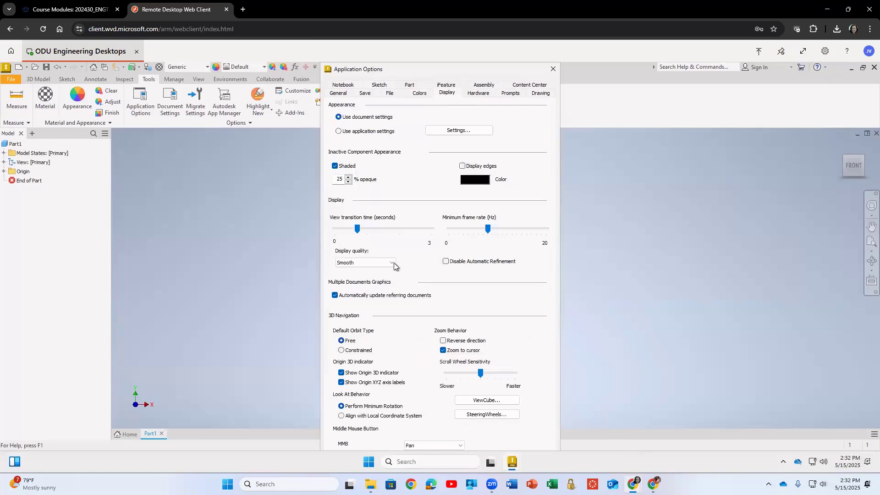
left_click(416, 93)
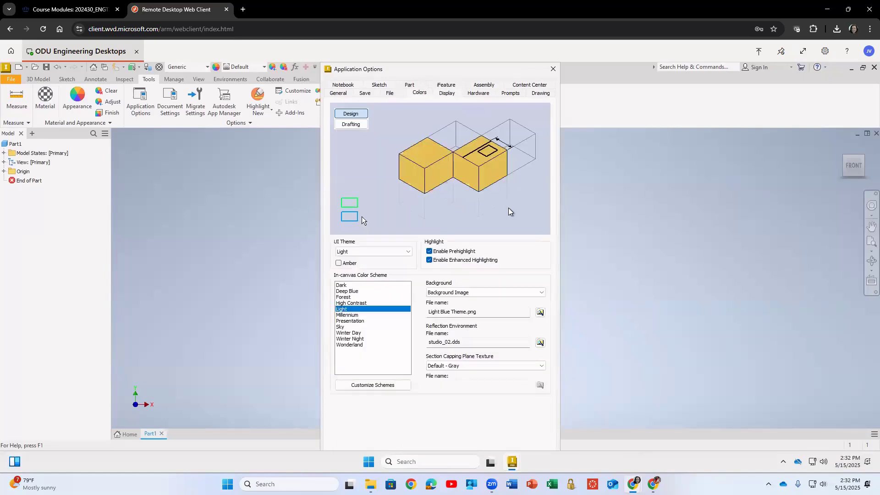
left_click_drag(499, 69, 477, 42)
left_click_drag(366, 68, 439, 119)
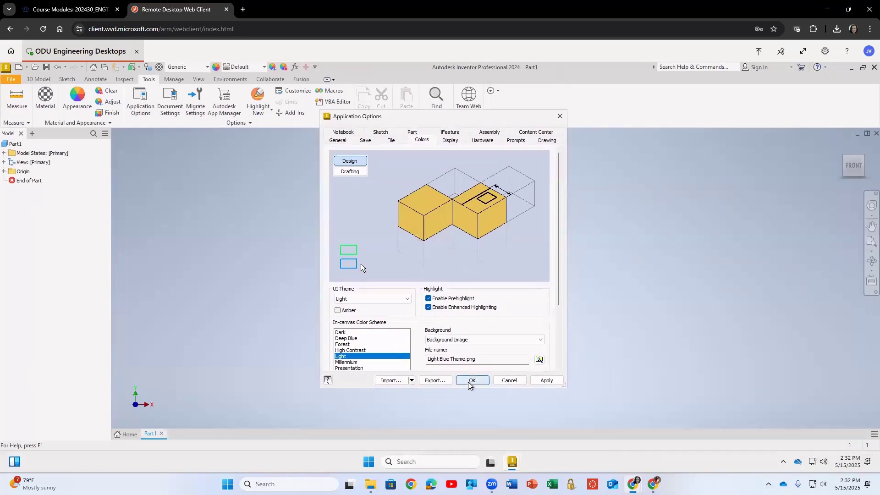
left_click(468, 381)
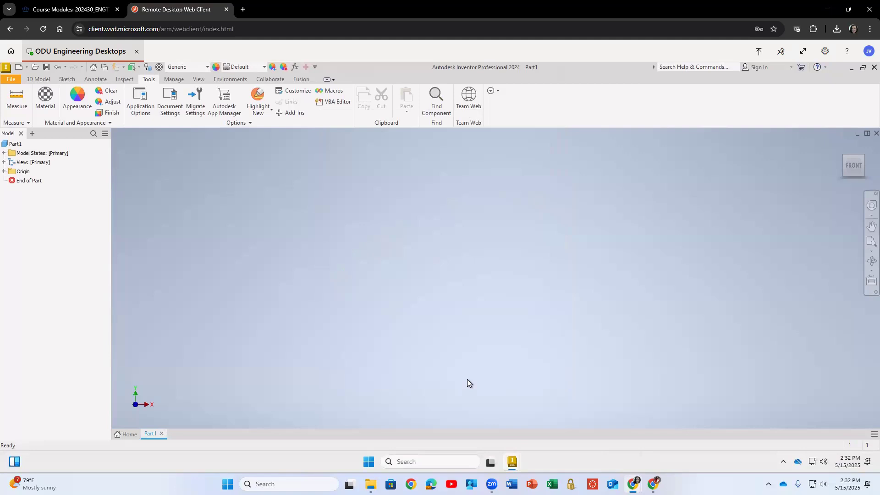
Save the part into the ENGT 230 folder using the pasted Z Bracket ENGT 230 file name.
left_click(17, 145)
right_click(18, 144)
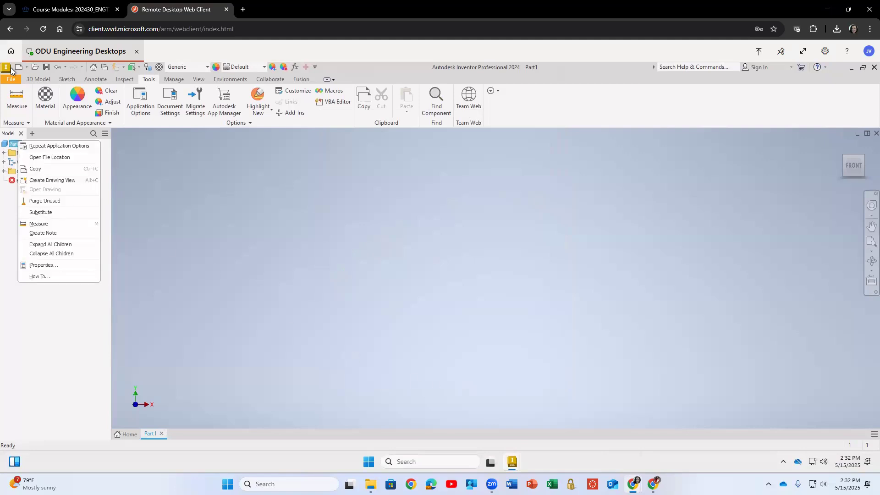
left_click(11, 80)
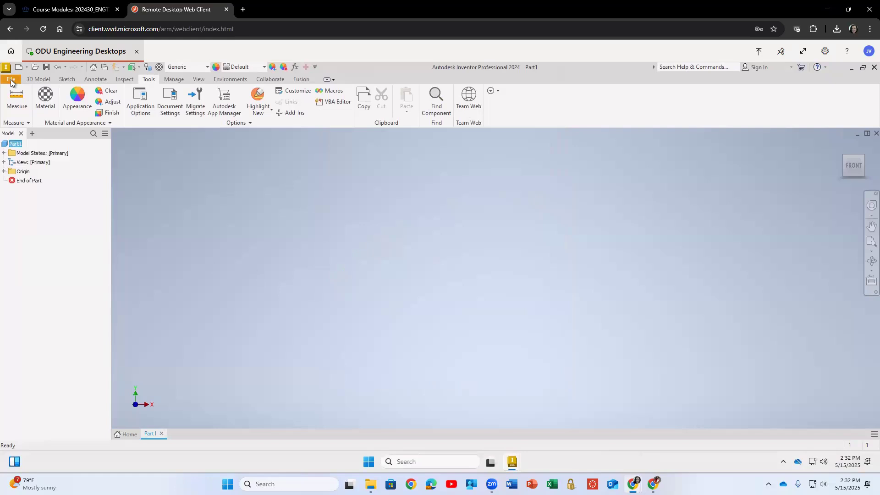
left_click(11, 80)
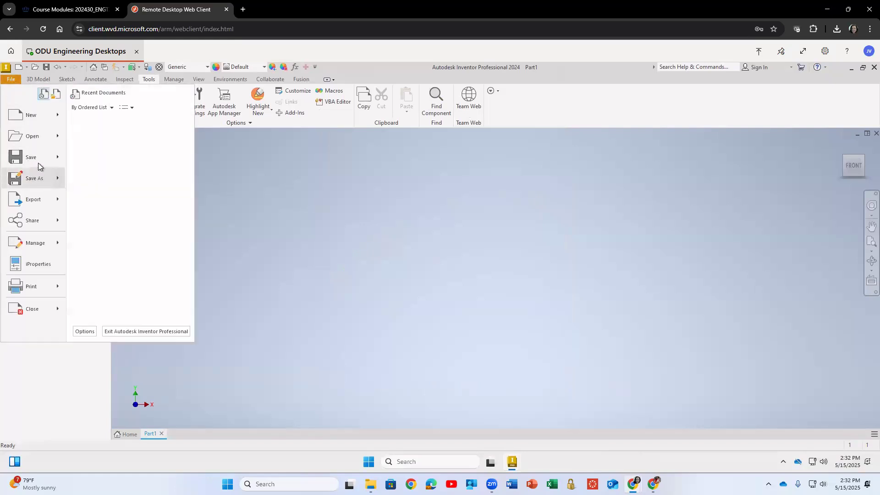
left_click(37, 162)
type("Z Bracket ENGT 230 Vukica Jovanovic")
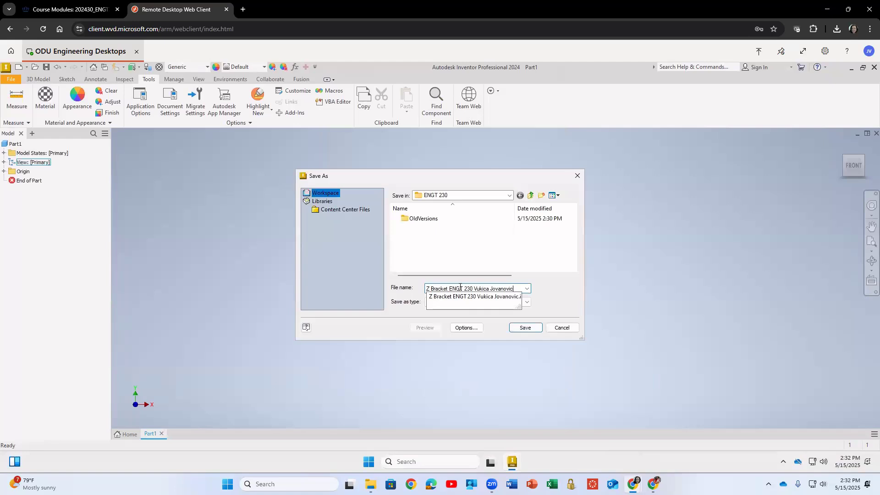
left_click(554, 301)
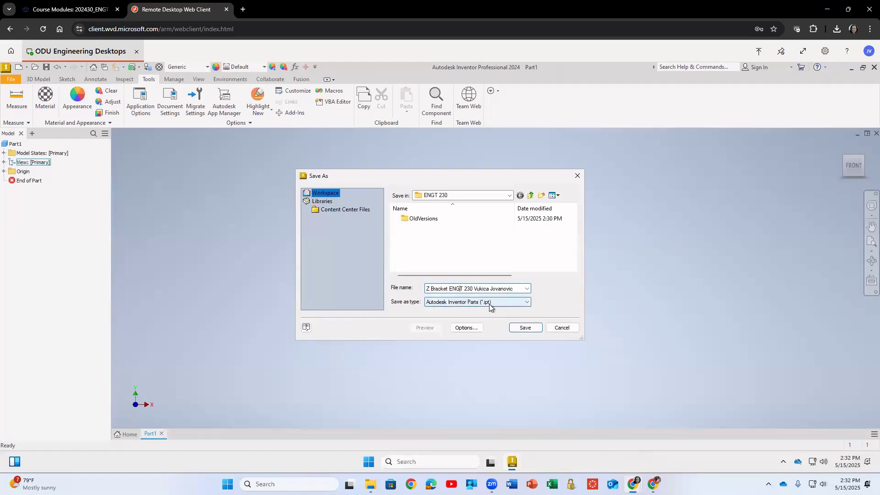
left_click(525, 328)
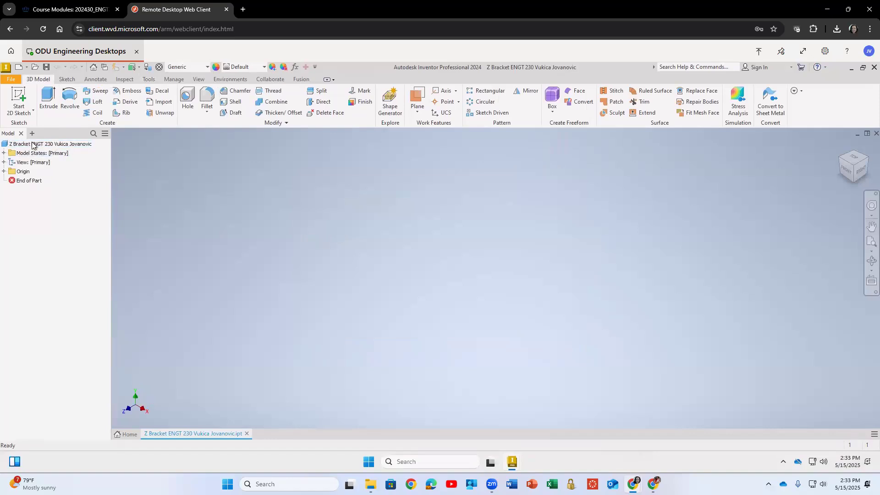
Expand the Model States, View and Origin folders in the model browser.
left_click(4, 153)
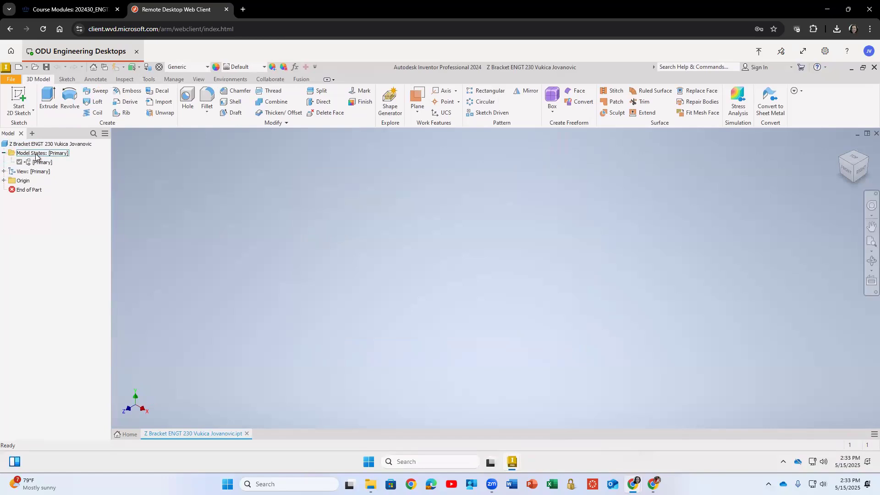
left_click(4, 171)
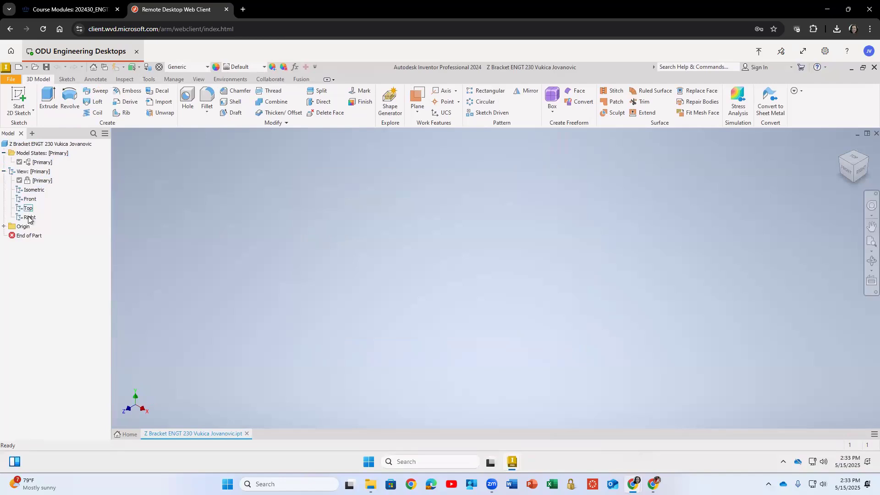
left_click(4, 227)
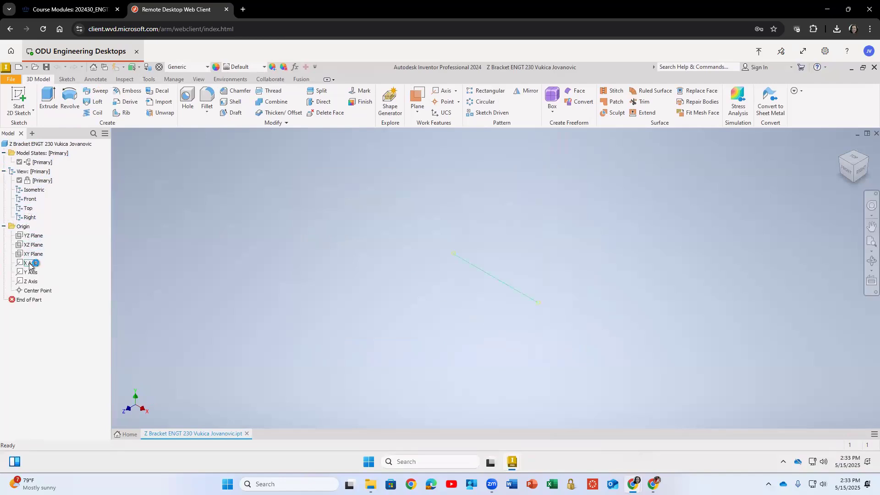
Turn on visibility for the YZ, XZ and XY origin planes and the X, Y and Z axes.
right_click(32, 237)
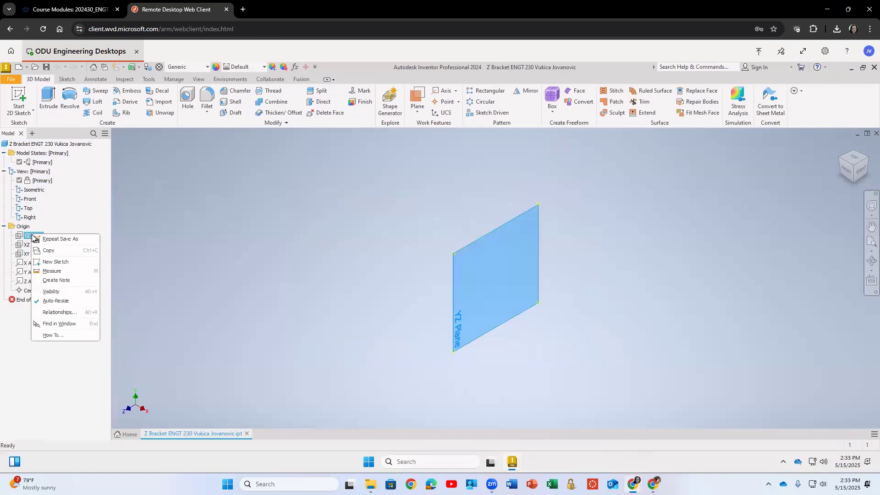
left_click(44, 293)
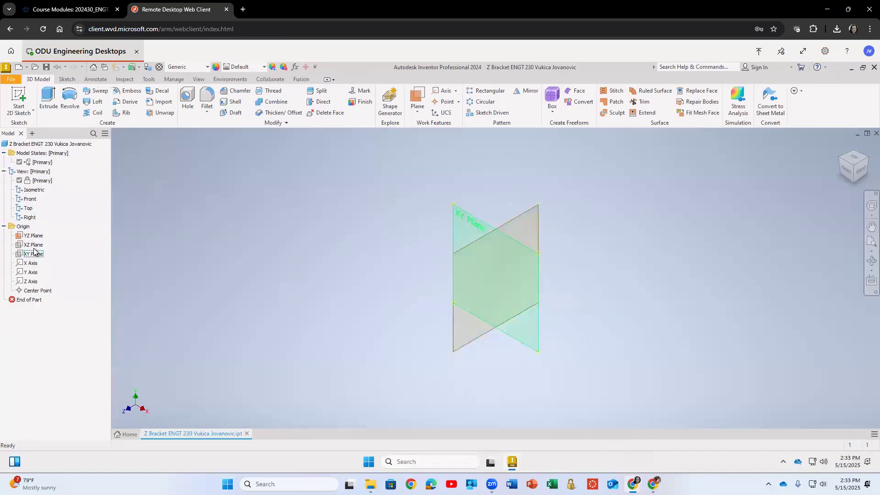
right_click(33, 244)
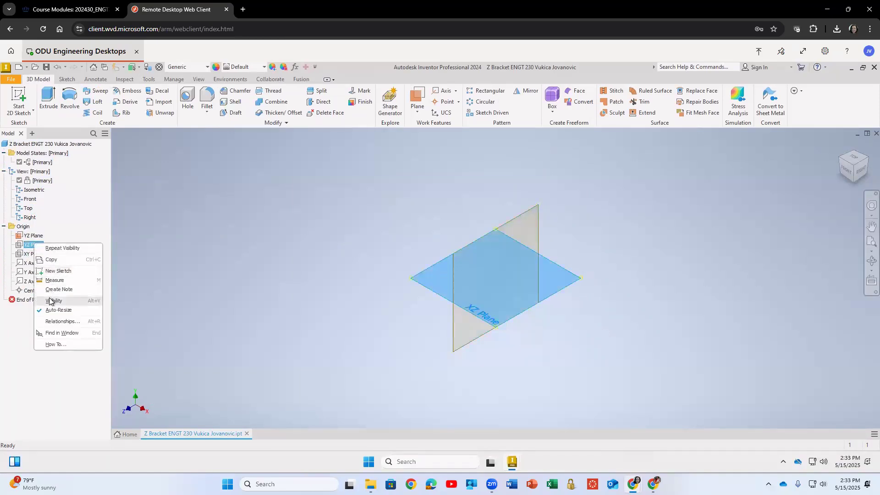
left_click(53, 300)
right_click(35, 255)
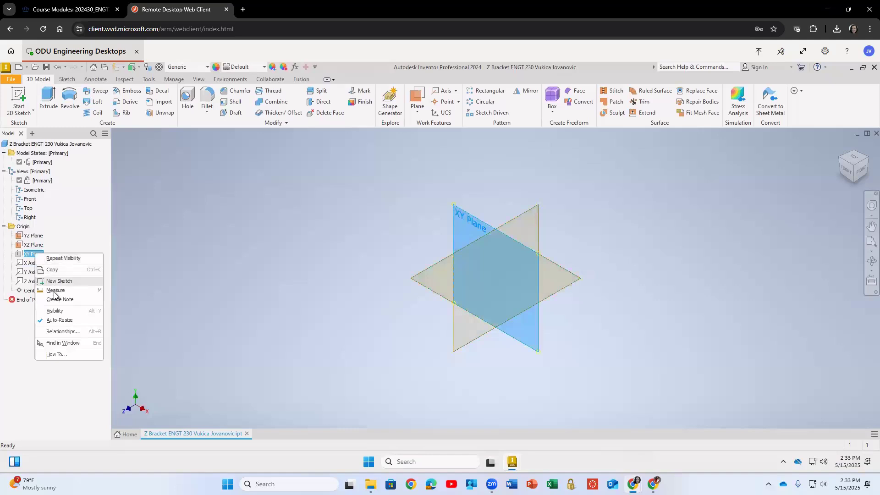
left_click(55, 311)
right_click(31, 265)
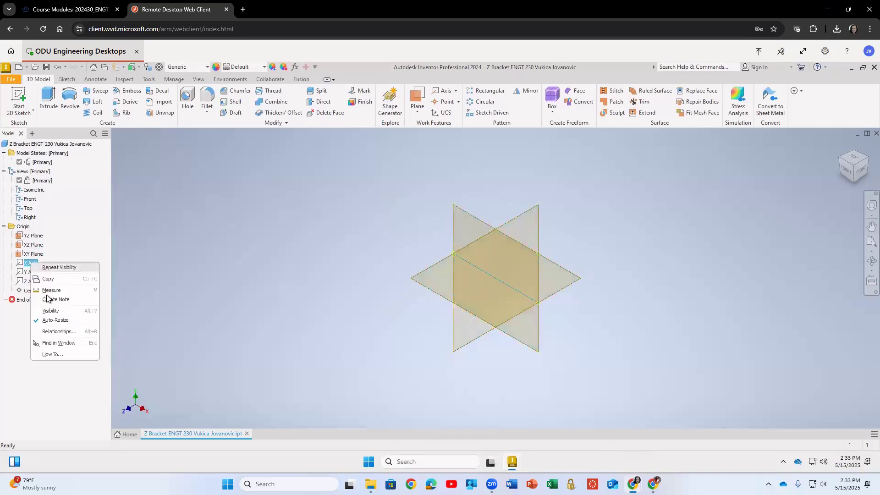
left_click(50, 315)
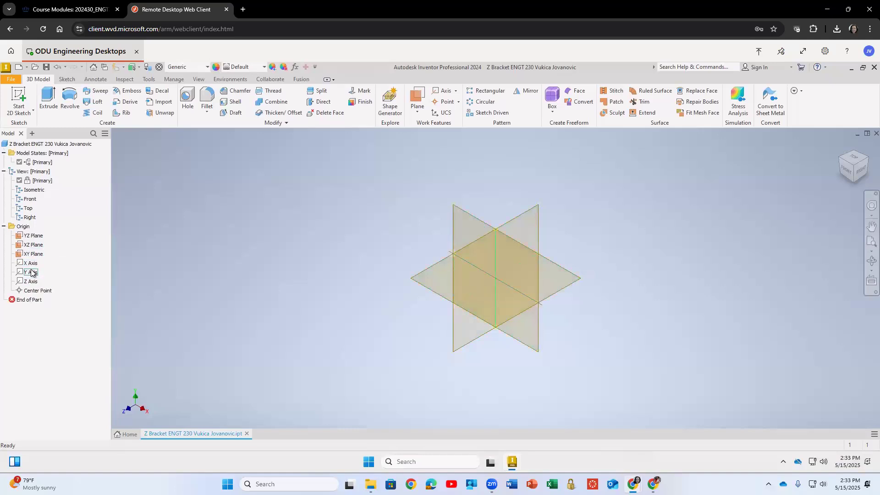
right_click(31, 272)
left_click(51, 319)
right_click(32, 281)
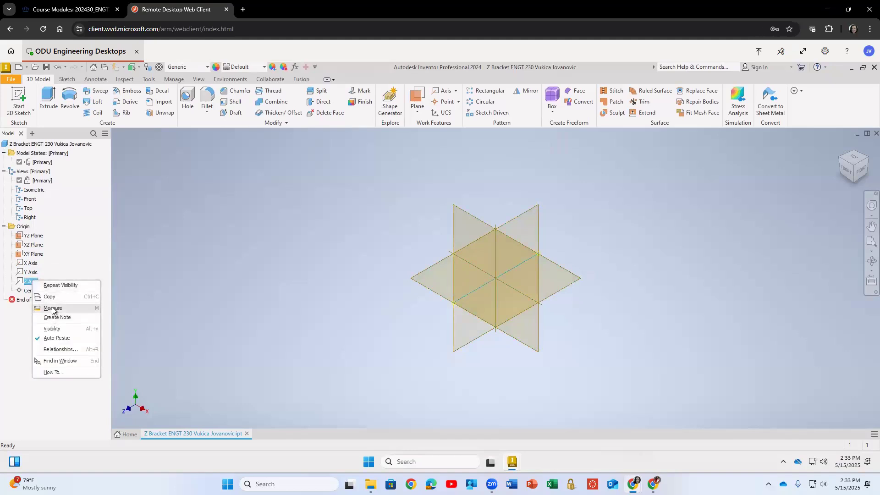
left_click(50, 329)
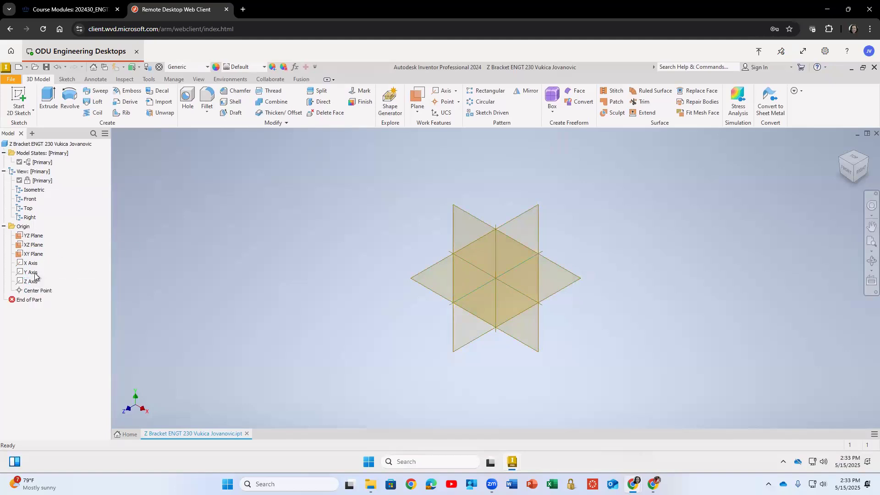
Hide all the origin planes and axes again.
left_click(31, 282)
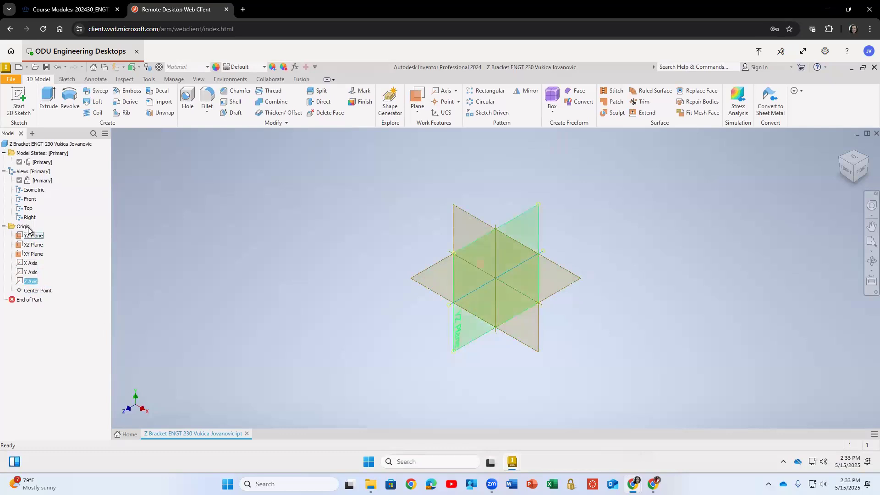
left_click(31, 236, "shift")
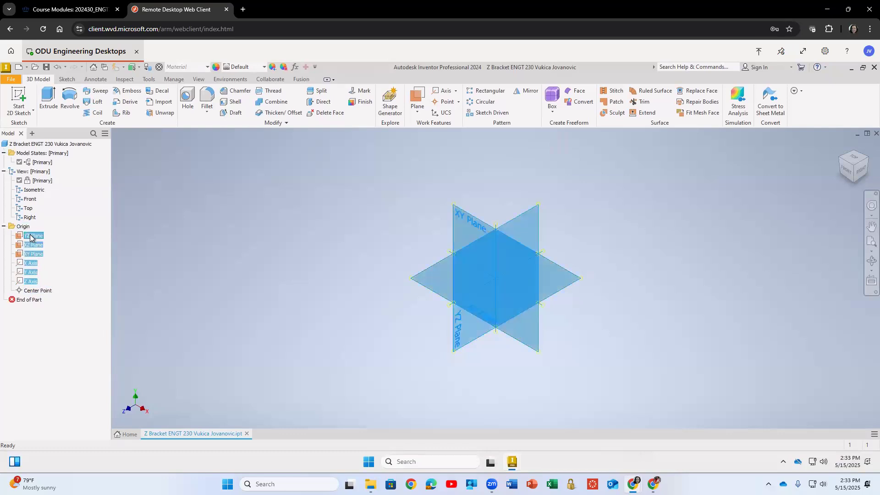
right_click(31, 236)
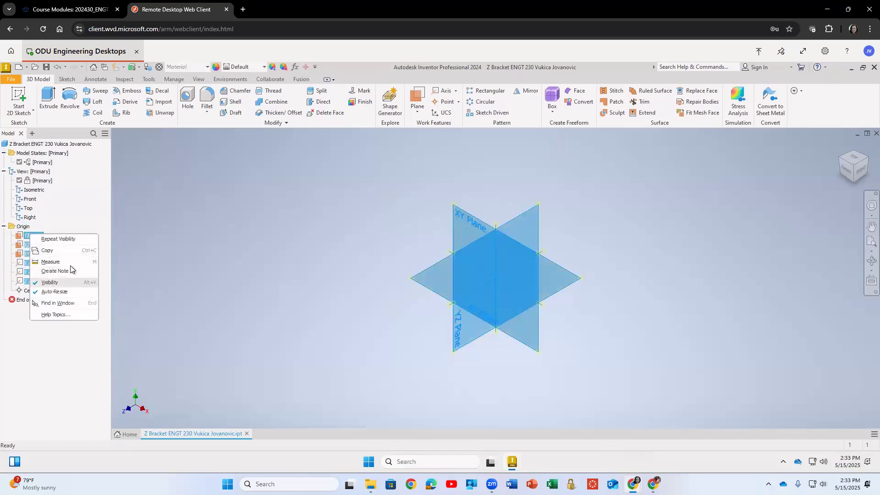
key("alt+v")
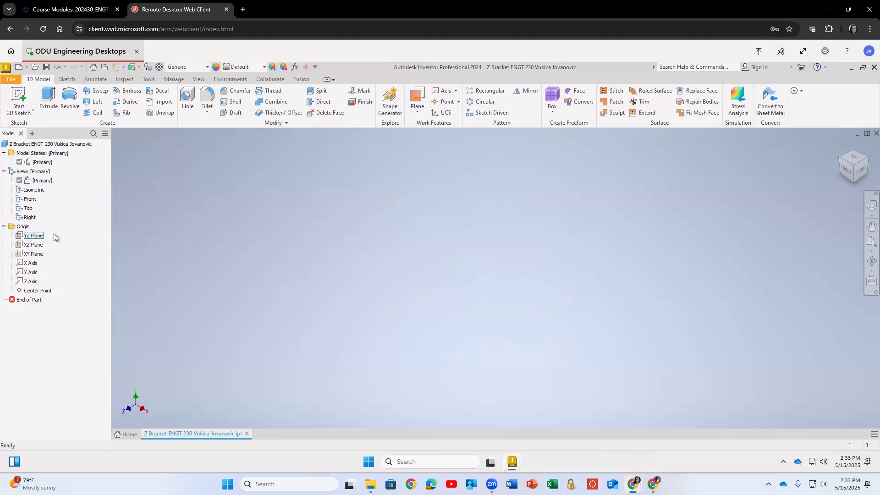
Start a 2D sketch on the XY origin plane.
left_click(35, 236)
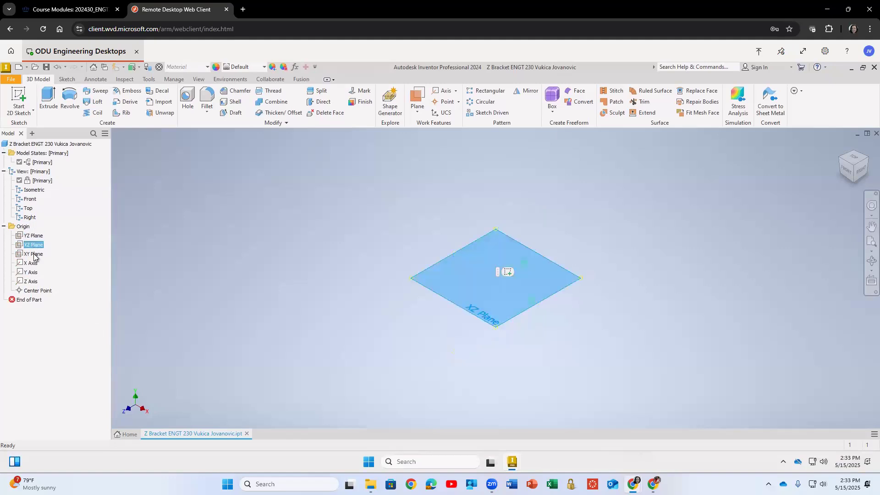
left_click(33, 255)
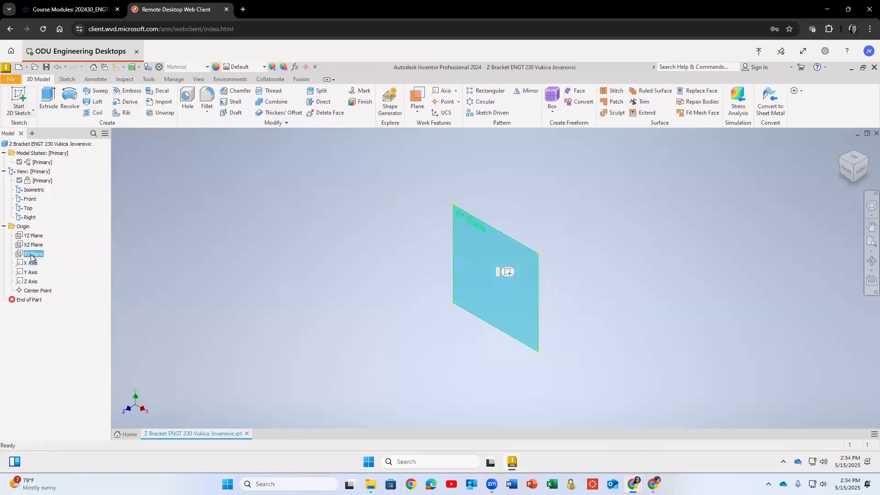
left_click(17, 94)
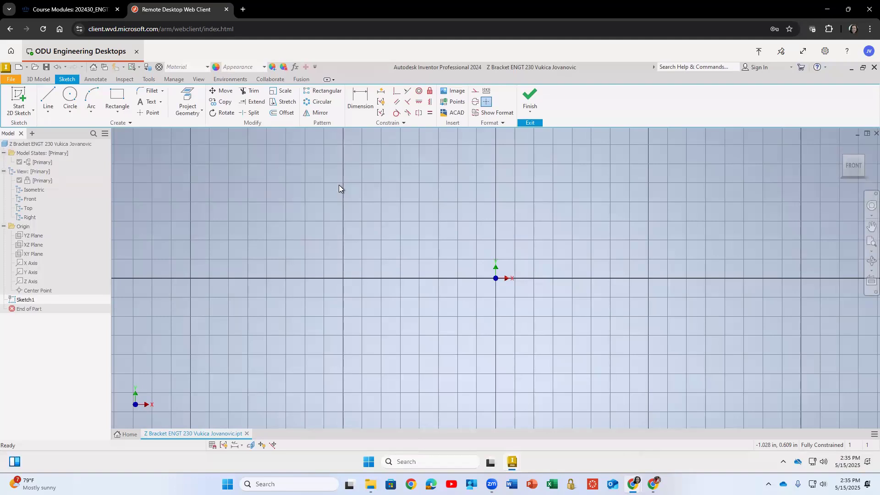
Sketch a closed Z-shaped outline from connected Line segments.
left_click(47, 112)
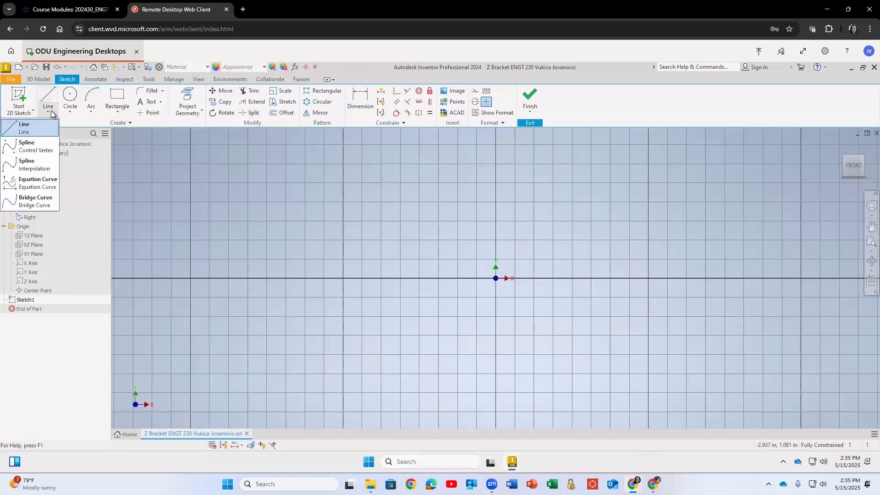
left_click(29, 131)
left_click(270, 176)
left_click(271, 206)
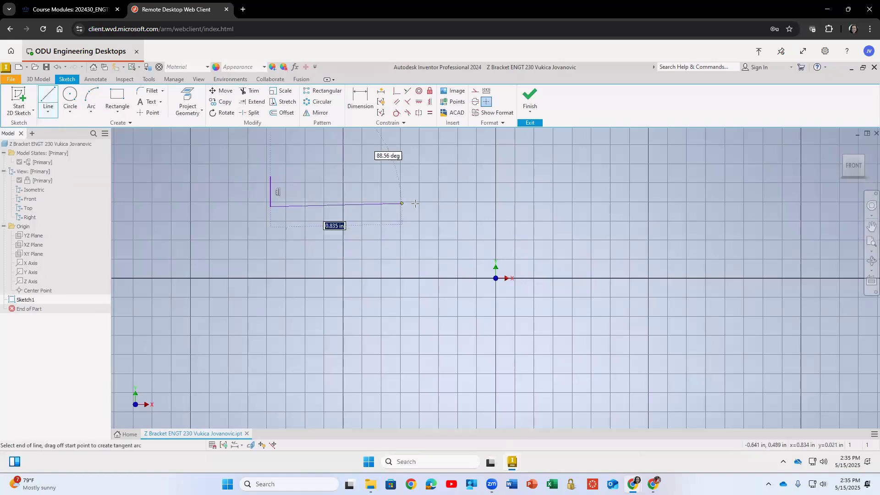
left_click(440, 207)
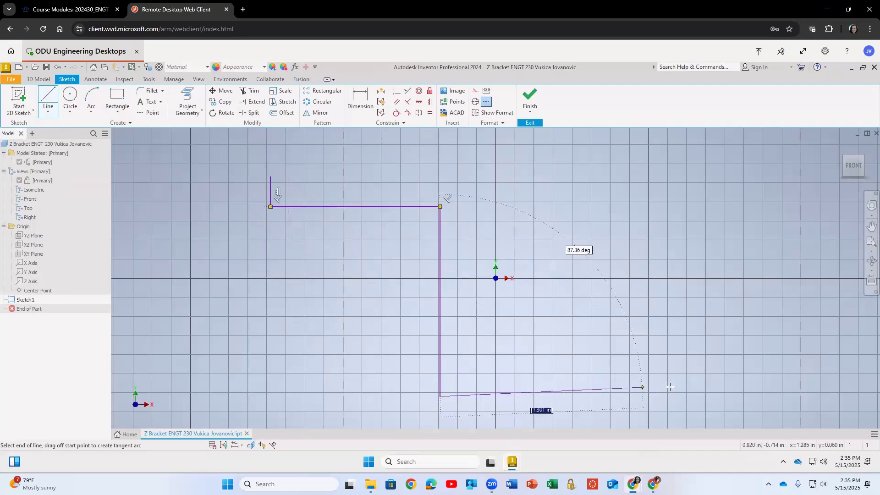
left_click(685, 395)
left_click(684, 368)
left_click(458, 368)
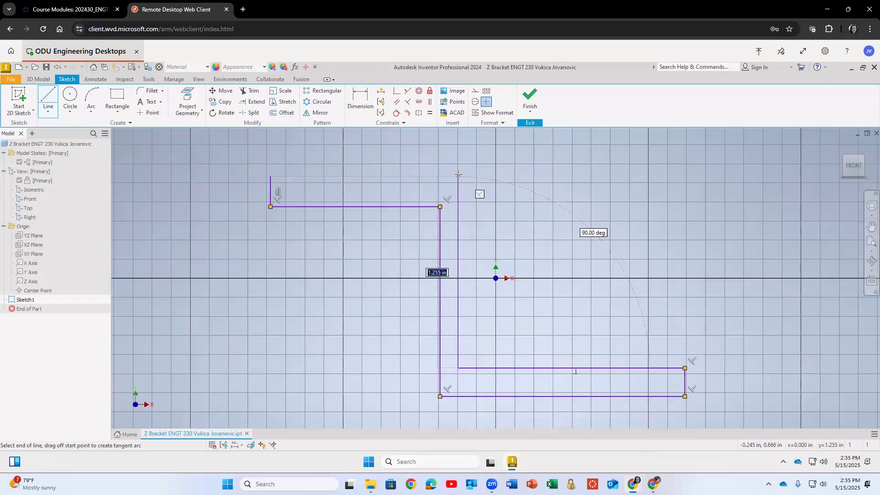
left_click(459, 168)
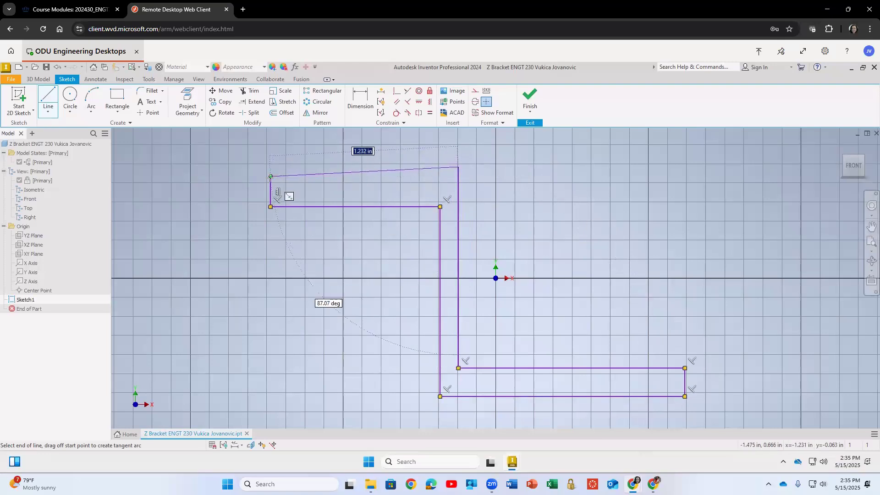
left_click(270, 177)
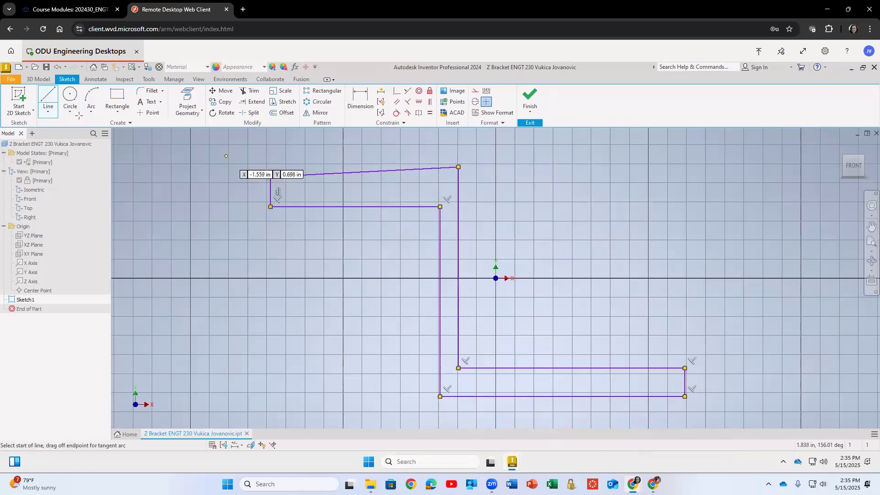
Undo all of the Z outline's line segments.
left_click(45, 98)
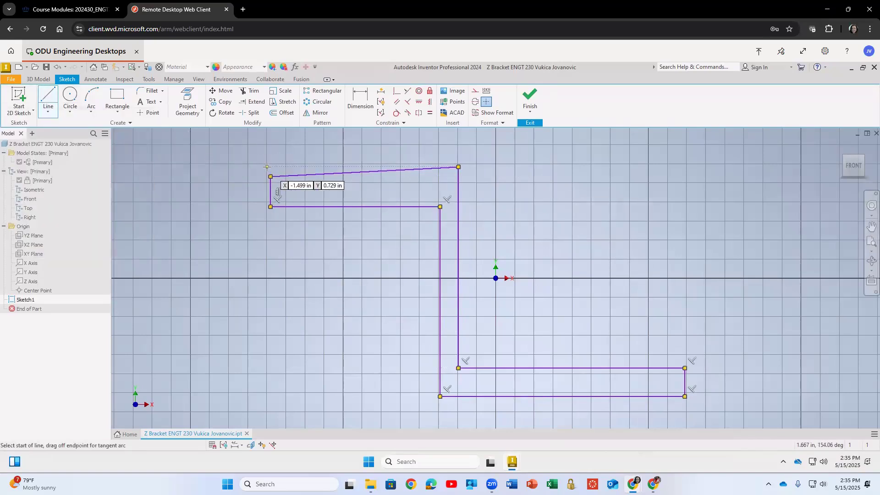
key("ctrl+z")
key("ctrl+z")
key("ctrl+z")
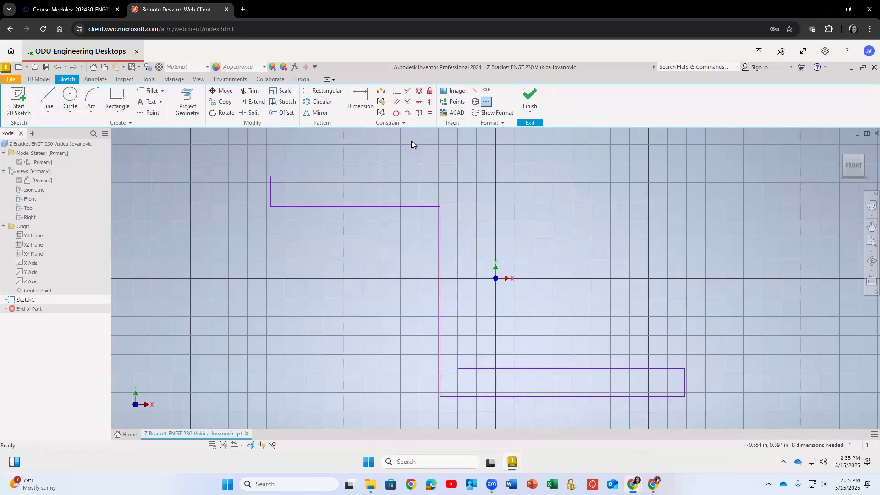
key("ctrl+z")
key("ctrl+z")
key("ctrl+z")
key("ctrl+z")
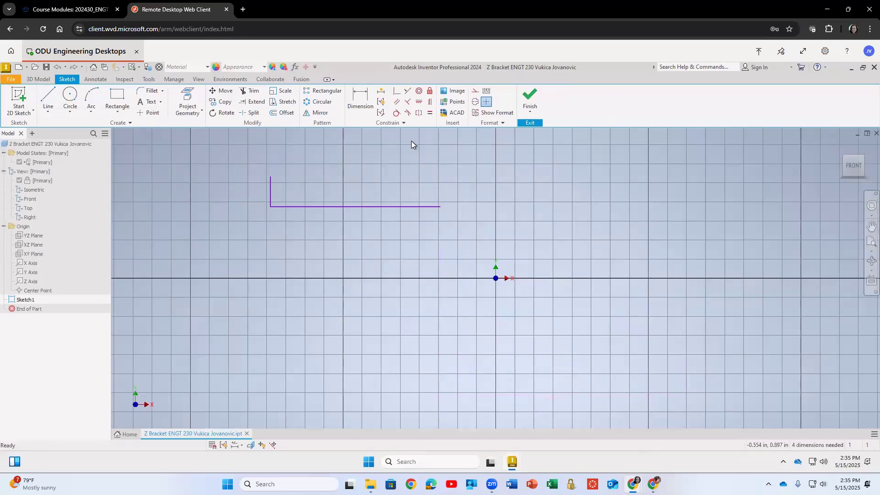
Draw two rectangles: one about 1.48 × 0.29 in upper left, one about 1.64 × 0.26 in lower right.
left_click(117, 97)
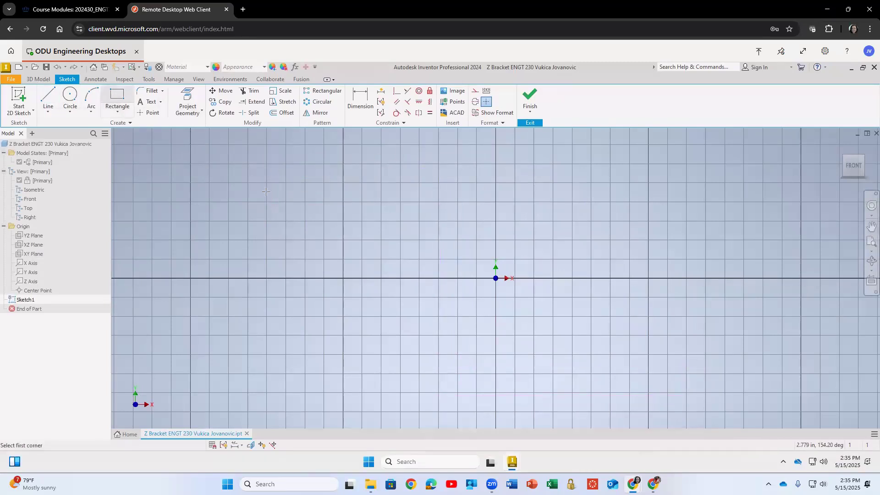
left_click(242, 164)
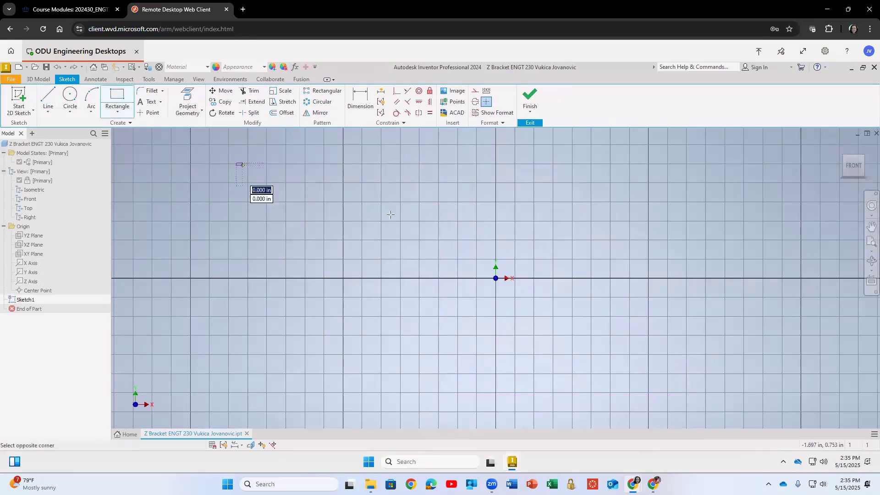
left_click(463, 206)
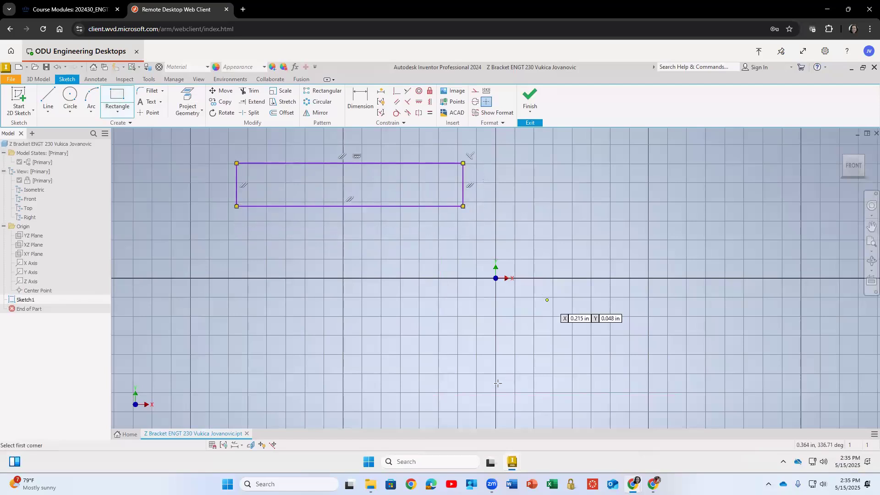
left_click(691, 400)
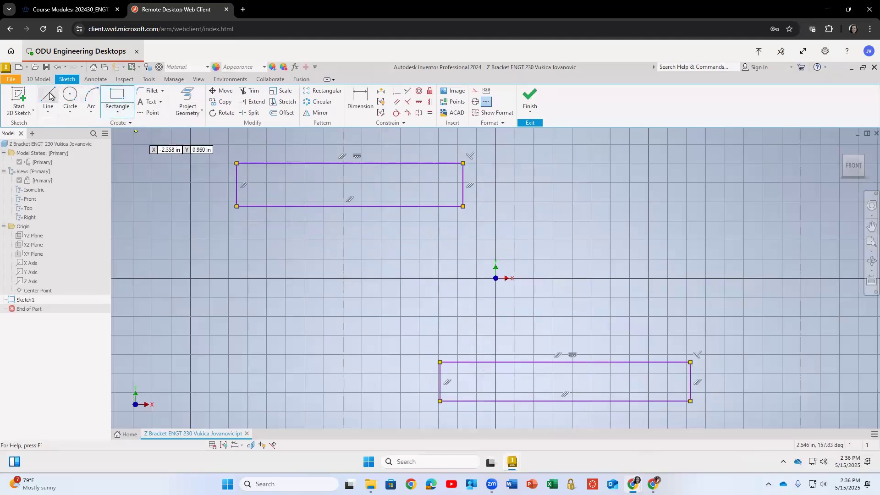
Trim the upper rectangle's right side and the lower rectangle's left side.
left_click(250, 90)
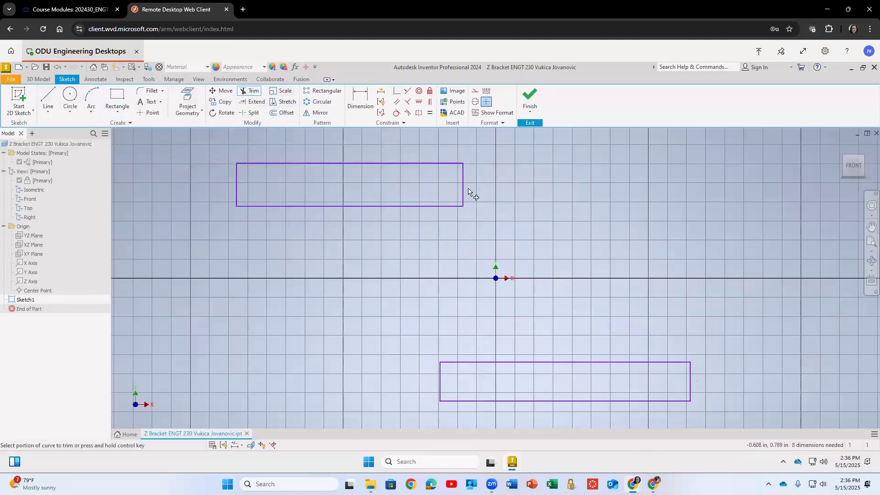
left_click(464, 188)
left_click(443, 385)
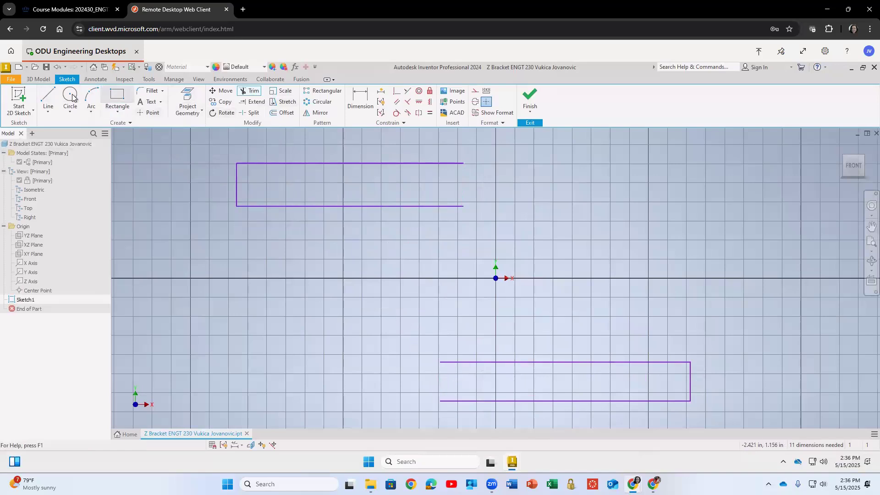
Draw a vertical line from the lower rectangle's lower-left corner up into the upper rectangle.
left_click(48, 96)
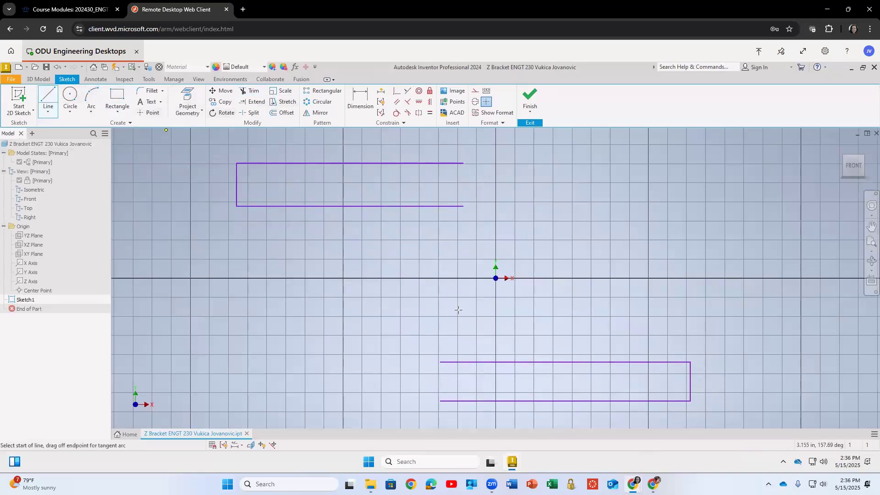
left_click(441, 401)
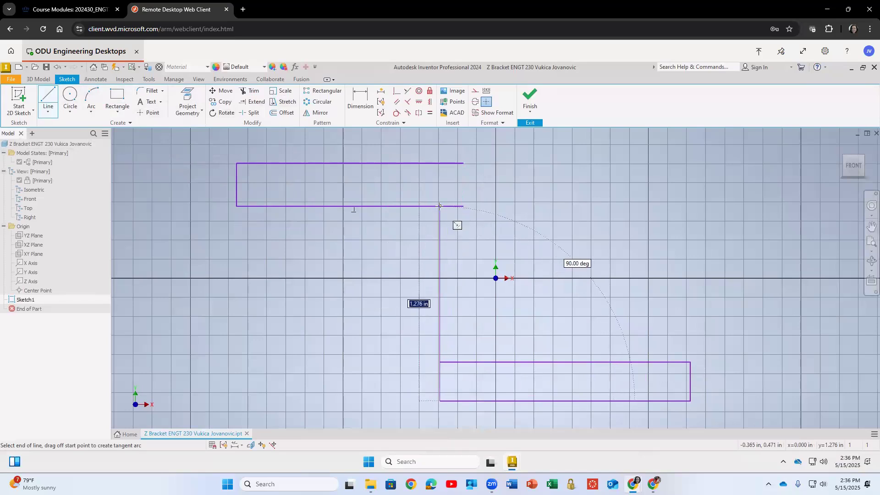
left_click(440, 184)
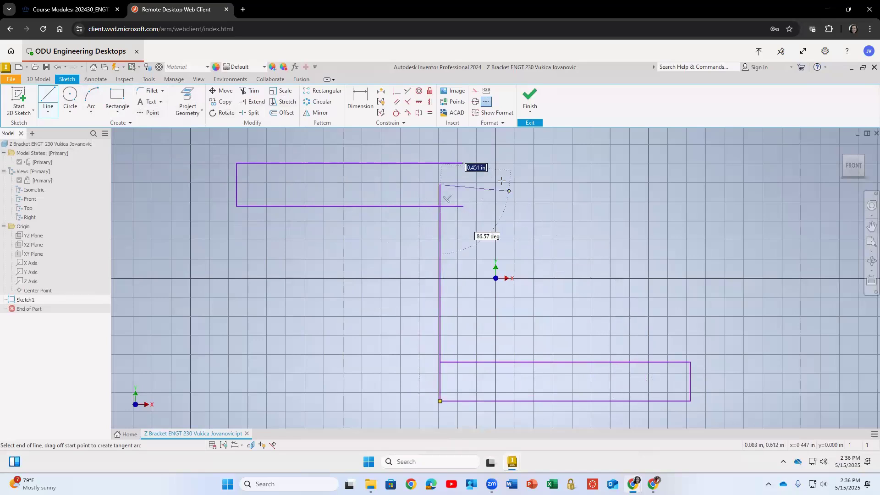
key("Escape")
Draw a vertical line from the upper rectangle's upper-right corner down to the lower rectangle's top edge.
left_click(50, 98)
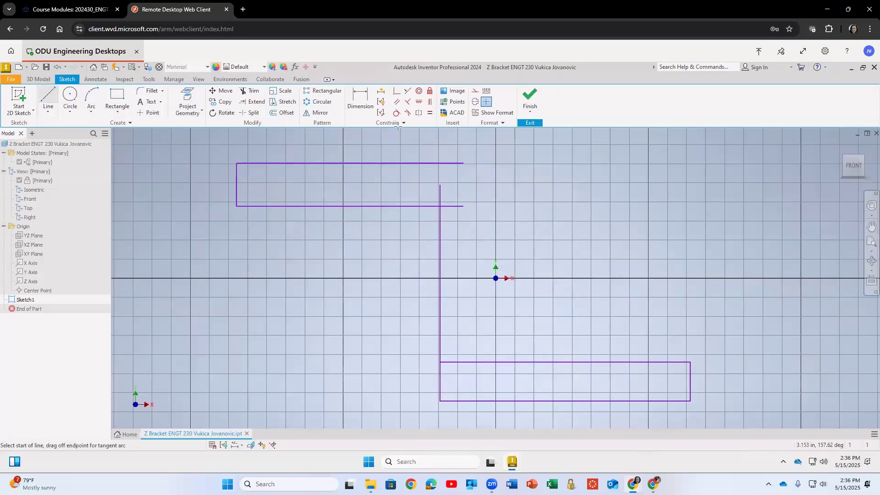
left_click(464, 163)
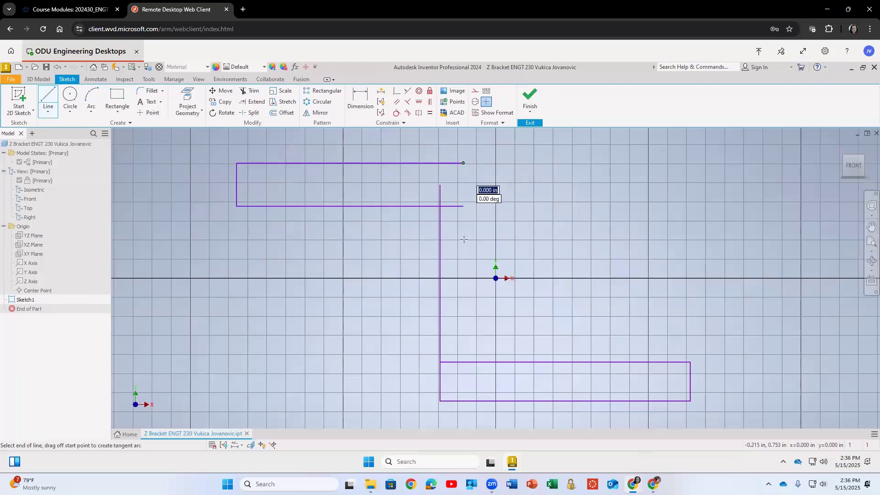
left_click(464, 368)
key("Escape")
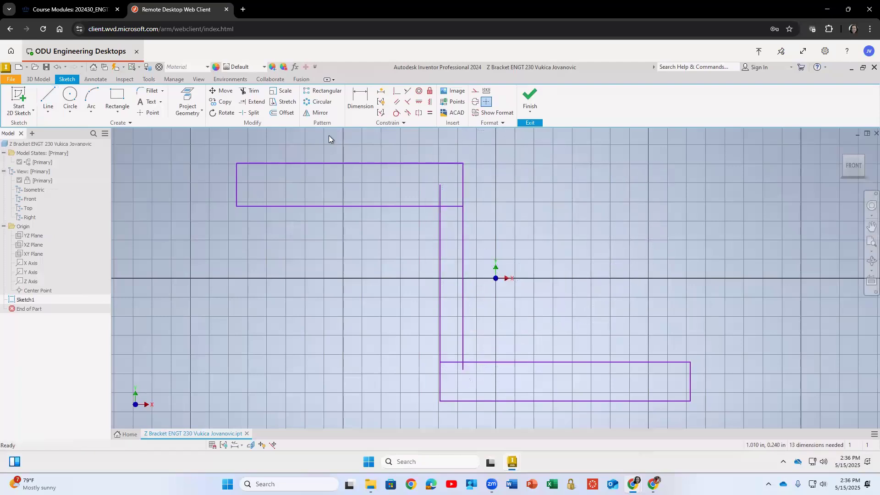
Trim the overlapping line segments inside the two rectangles to join them into a Z outline.
left_click(250, 92)
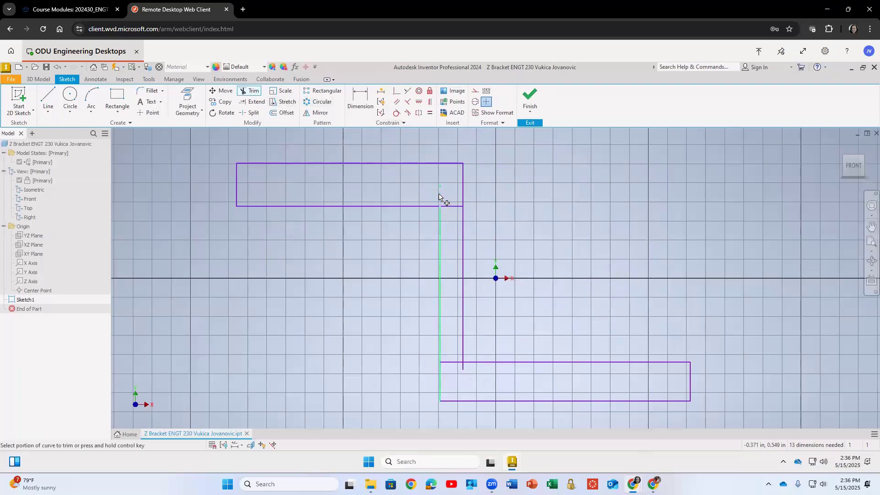
left_click(452, 207)
left_click(452, 363)
key("Escape")
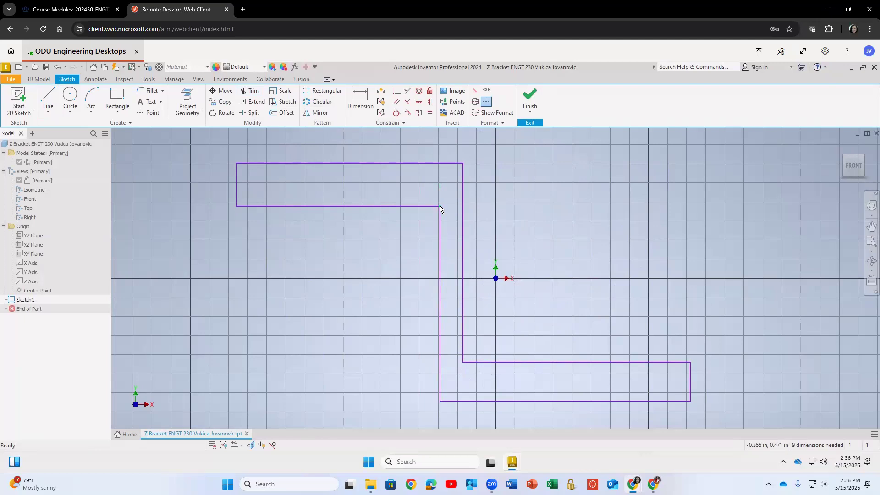
Drag several corners of the Z outline to reshape the profile.
left_click_drag(440, 207, 418, 210)
mouse_move(463, 164)
left_mouse_down()
mouse_move(480, 153)
mouse_move(462, 167)
left_mouse_up()
left_click_drag(462, 363, 465, 361)
mouse_move(419, 402)
left_mouse_down()
mouse_move(381, 406)
mouse_move(425, 402)
left_mouse_up()
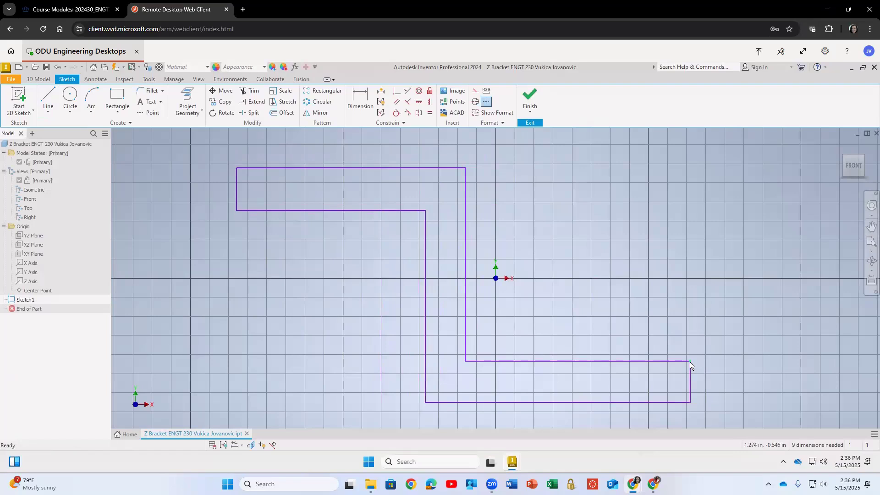
left_click_drag(690, 361, 697, 343)
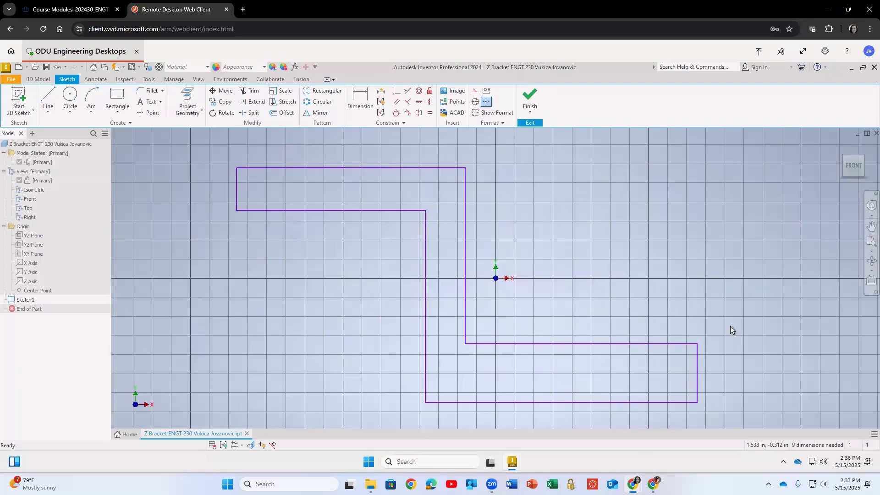
Undo the corner drags and the last trim.
key("ctrl+z")
key("ctrl+z")
key("ctrl+z")
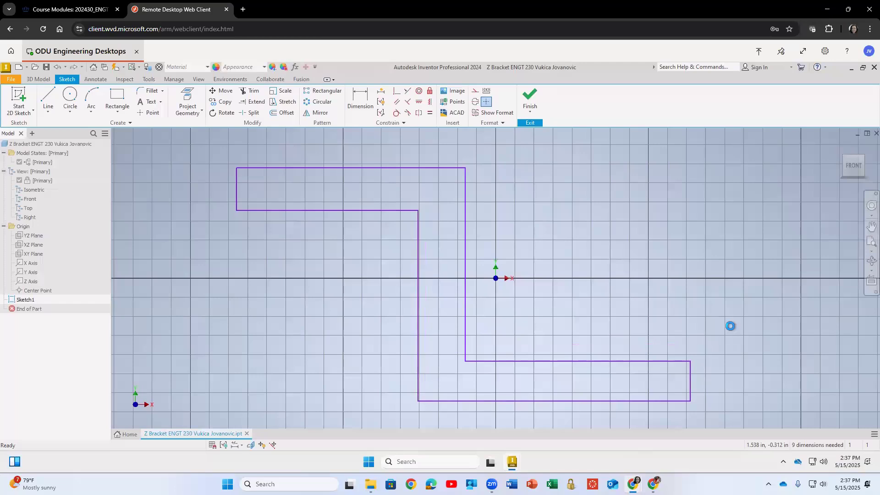
key("ctrl+z")
key("ctrl+z")
key("ctrl+z")
mouse_move(191, 149)
left_mouse_down()
mouse_move(607, 377)
mouse_move(625, 428)
mouse_move(594, 431)
left_mouse_up()
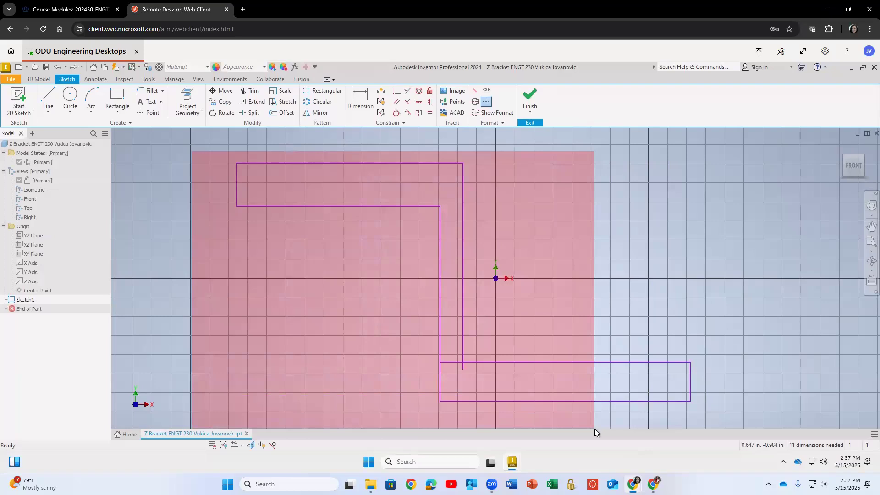
left_click_drag(595, 428, 594, 429)
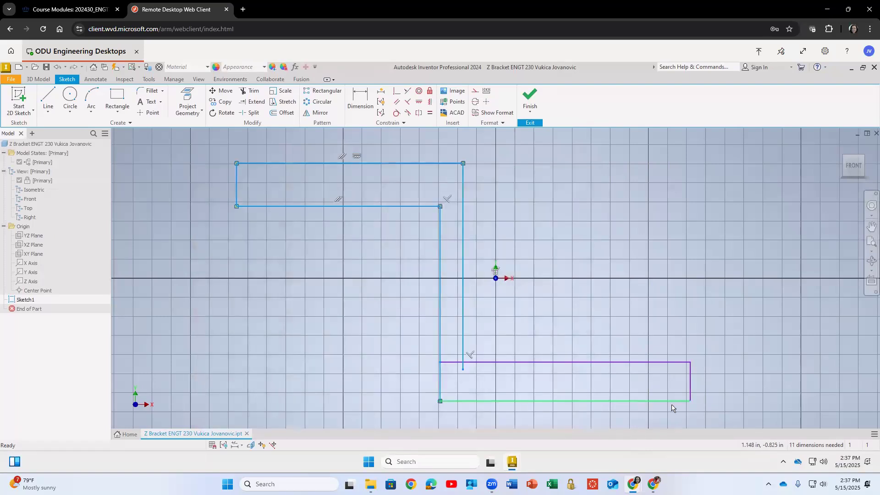
key("Delete")
key("ctrl+z")
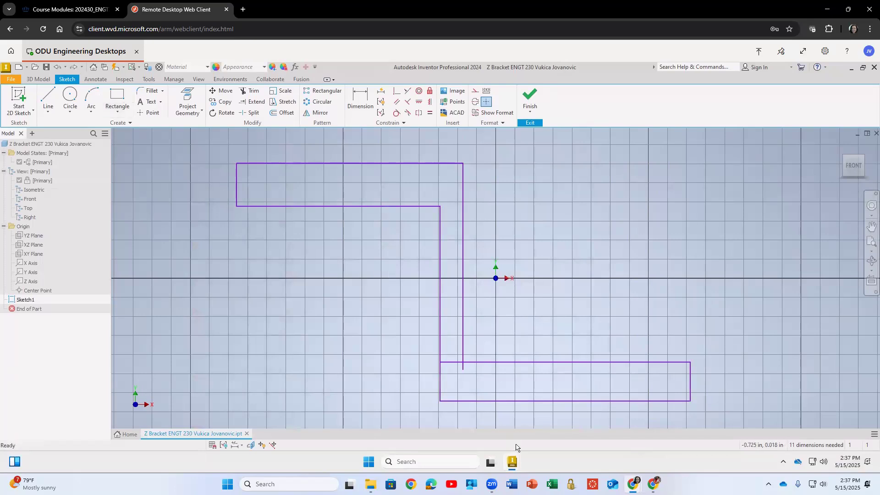
left_click_drag(552, 419, 266, 153)
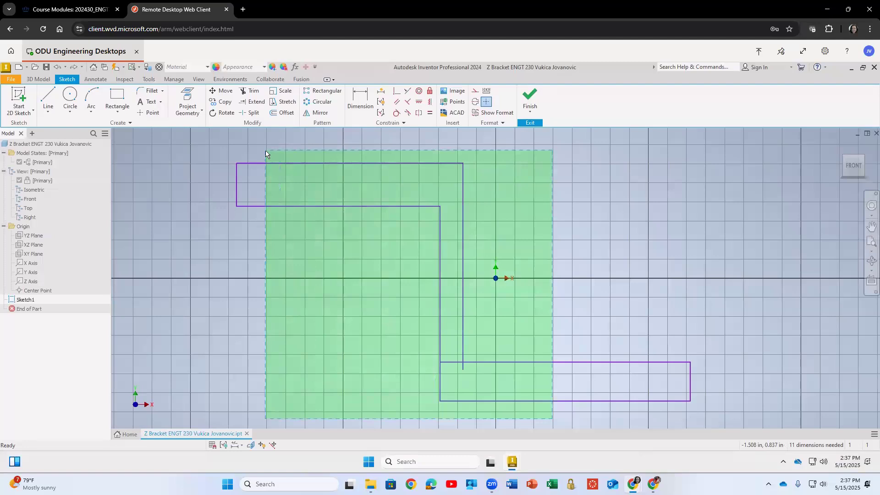
left_click_drag(303, 147, 303, 148)
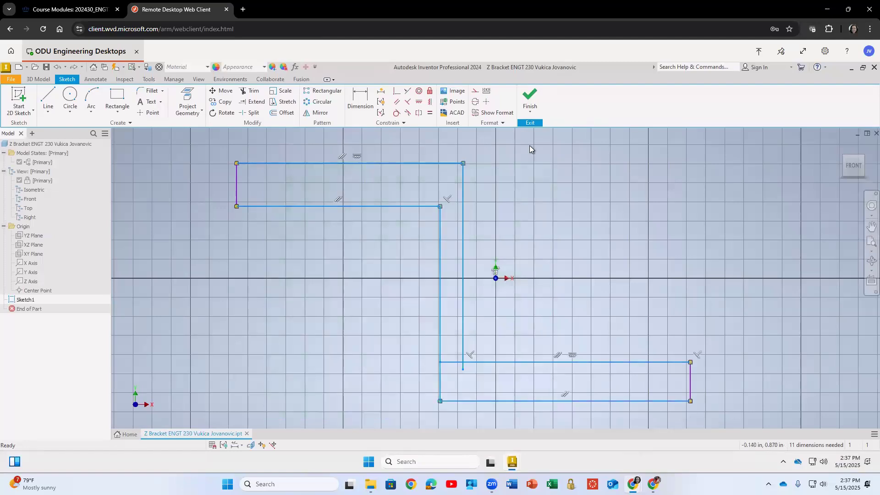
key("Delete")
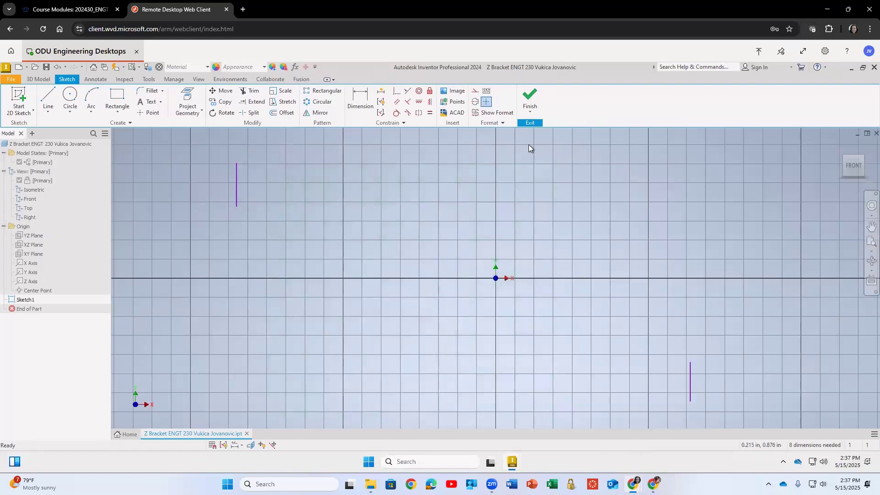
key("ctrl+z")
Delete the entire Z outline from the sketch.
mouse_move(186, 144)
left_mouse_down()
mouse_move(540, 304)
mouse_move(733, 420)
left_mouse_up()
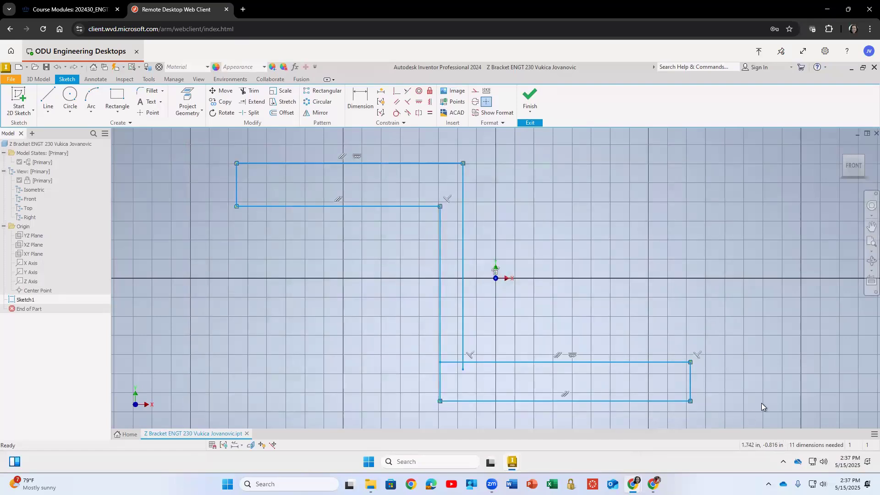
key("Delete")
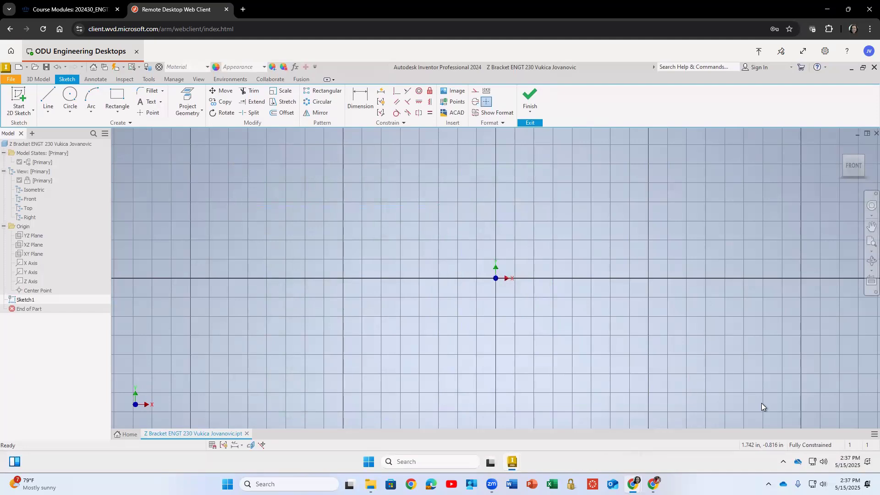
left_click(46, 100)
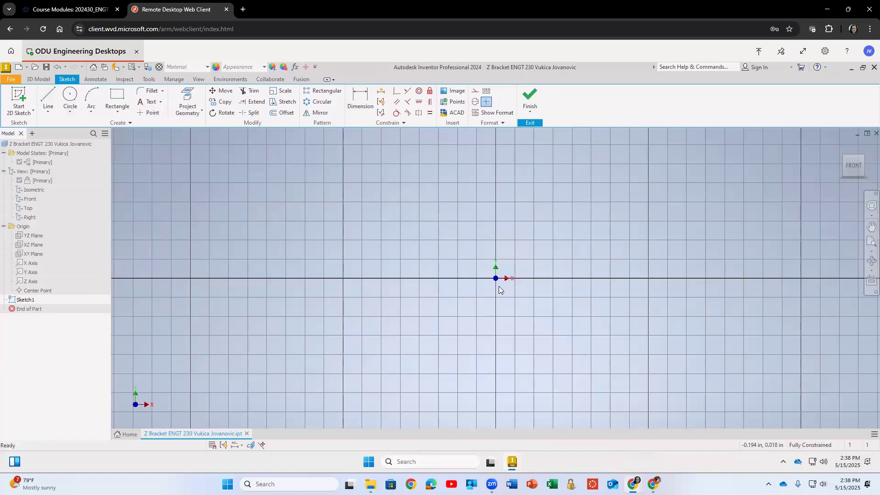
left_click(48, 98)
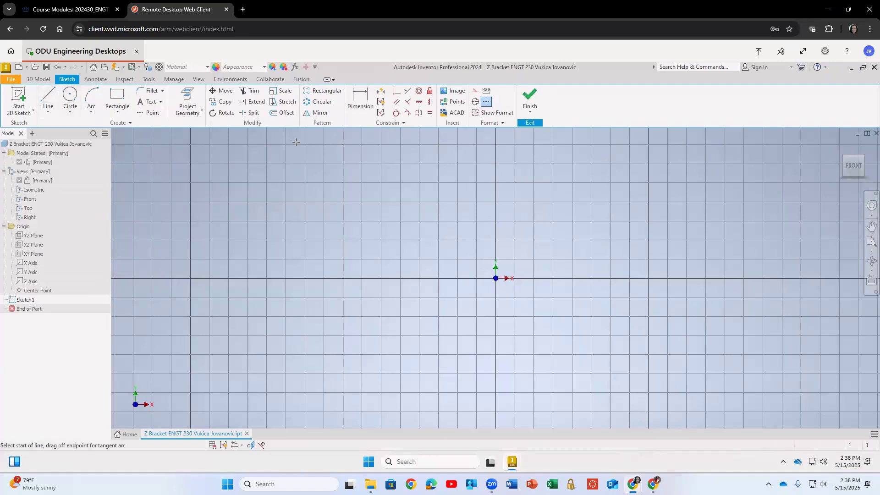
middle_click_drag(360, 247, 289, 288)
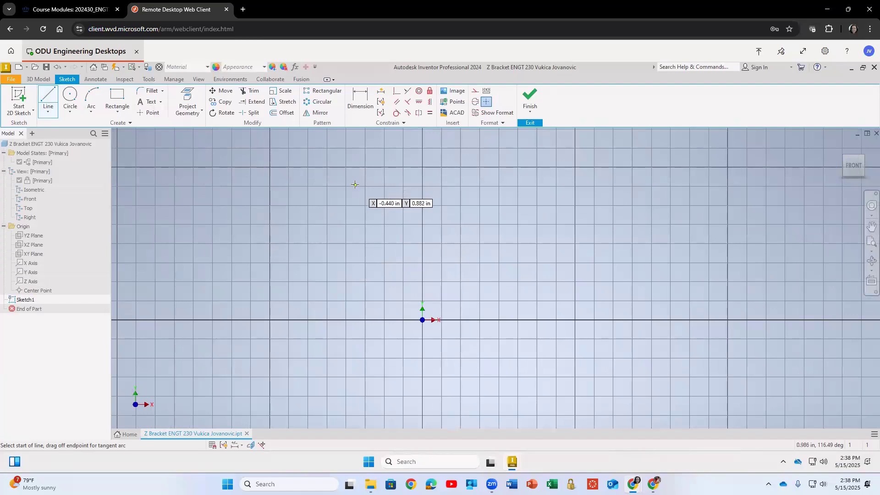
scroll(322, 198, "down", 3)
scroll(321, 198, "up", 4)
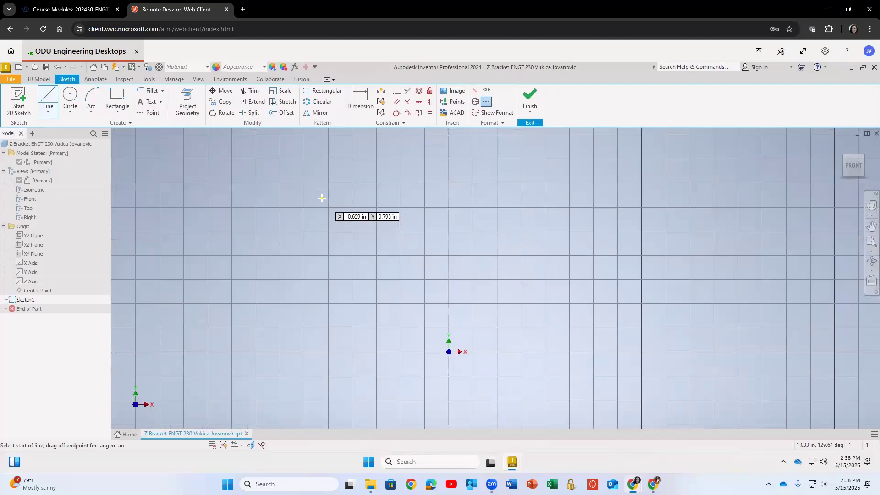
scroll(322, 198, "down", 2)
scroll(322, 198, "up", 2)
scroll(322, 198, "down", 2)
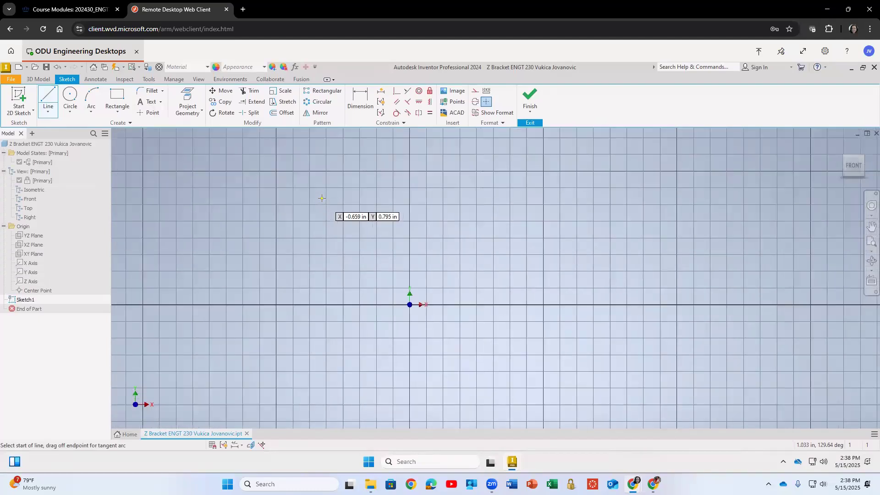
left_click(303, 199)
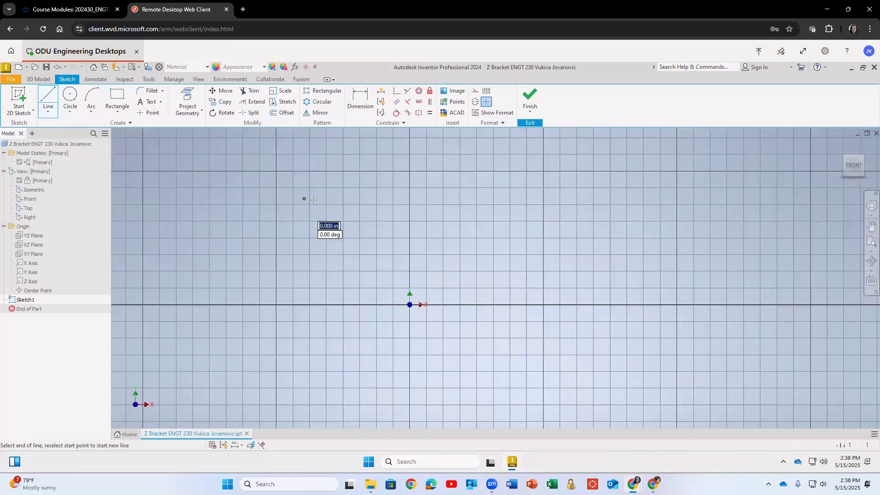
key("Escape")
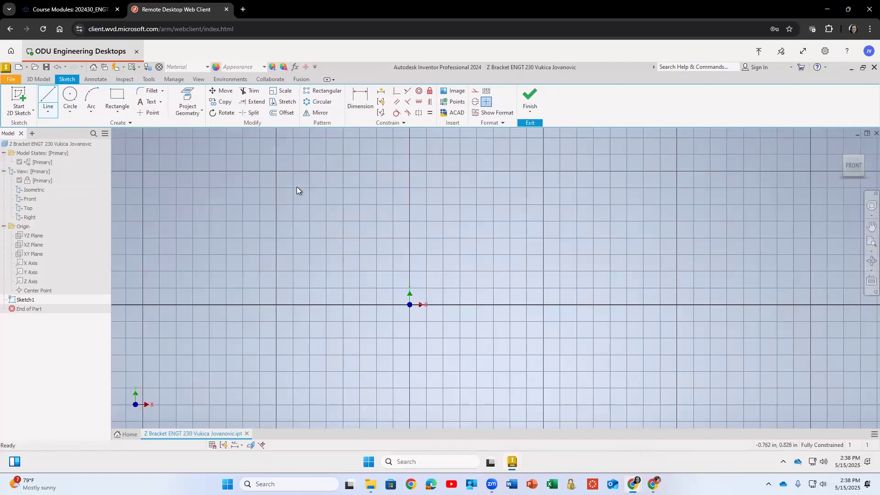
mouse_move(296, 188)
middle_mouse_down()
mouse_move(397, 194)
mouse_move(427, 176)
mouse_move(353, 156)
mouse_move(321, 166)
mouse_move(349, 175)
mouse_move(326, 173)
mouse_move(345, 159)
middle_mouse_up()
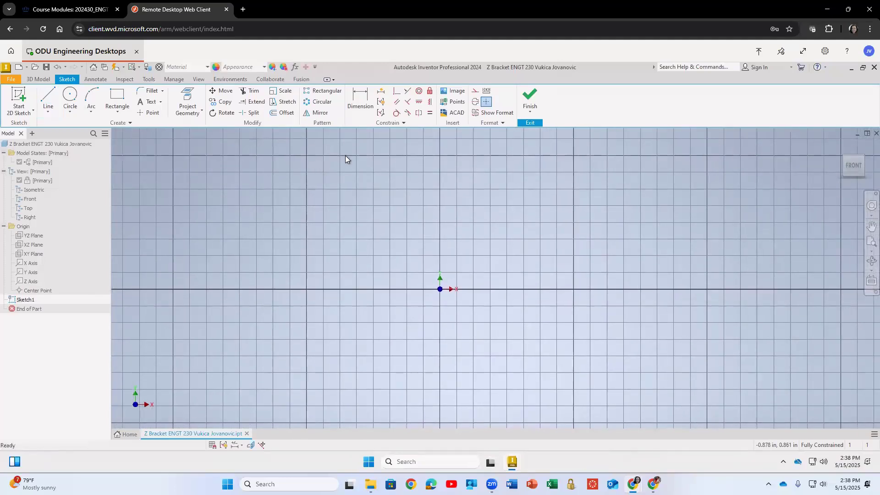
left_click(49, 96)
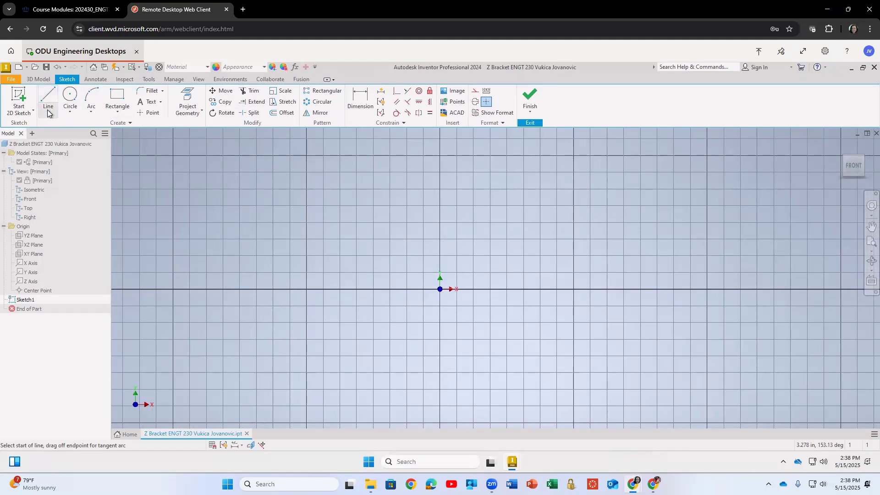
left_click(48, 110)
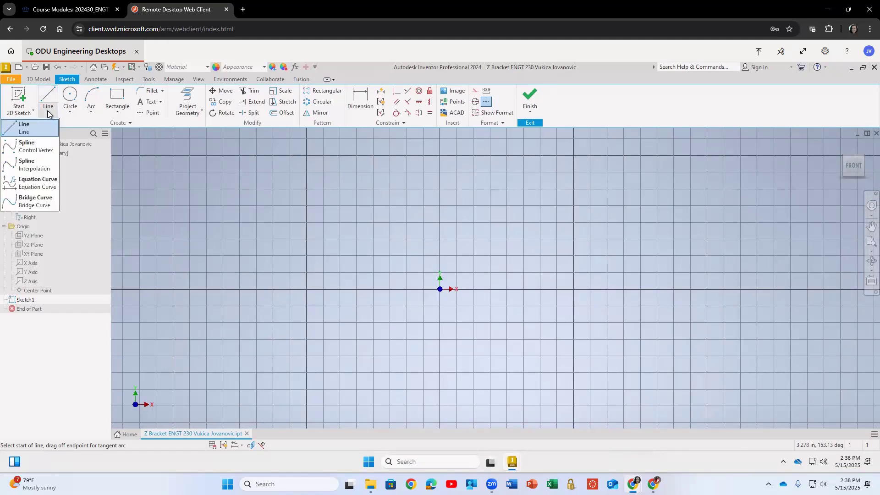
left_click(50, 98)
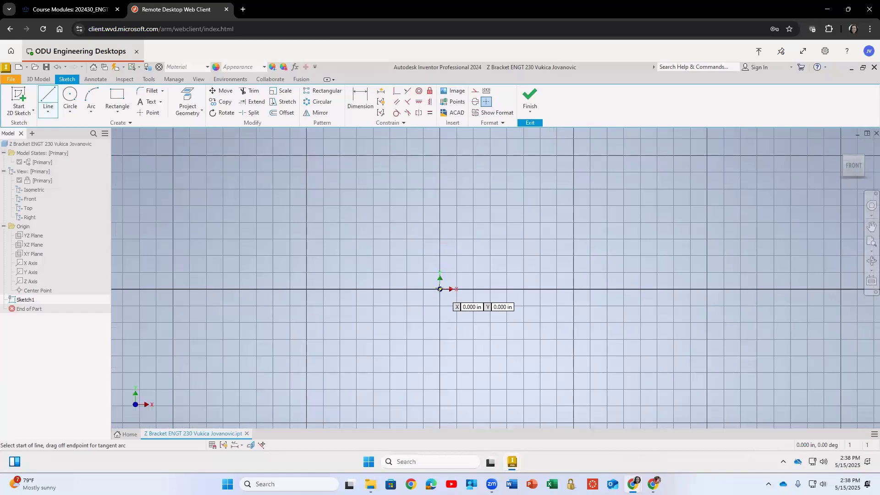
Open the application options and review the 2D sketch settings before closing the dialog.
left_click(149, 79)
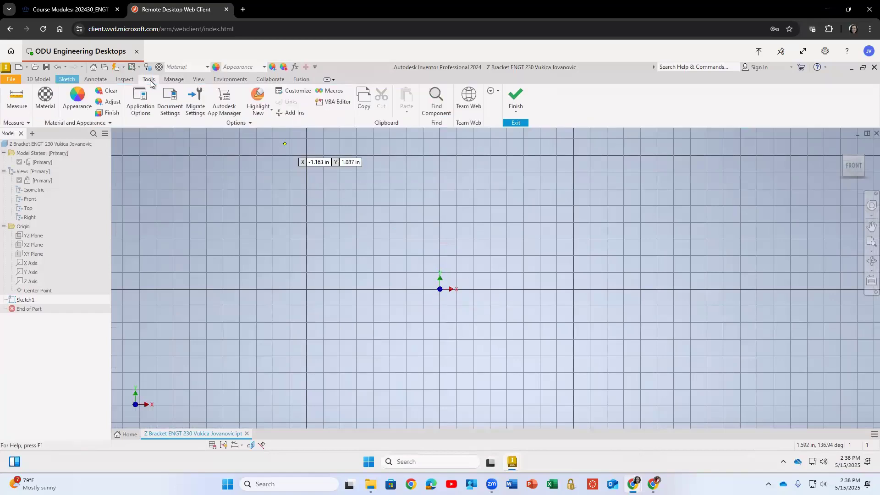
left_click(143, 101)
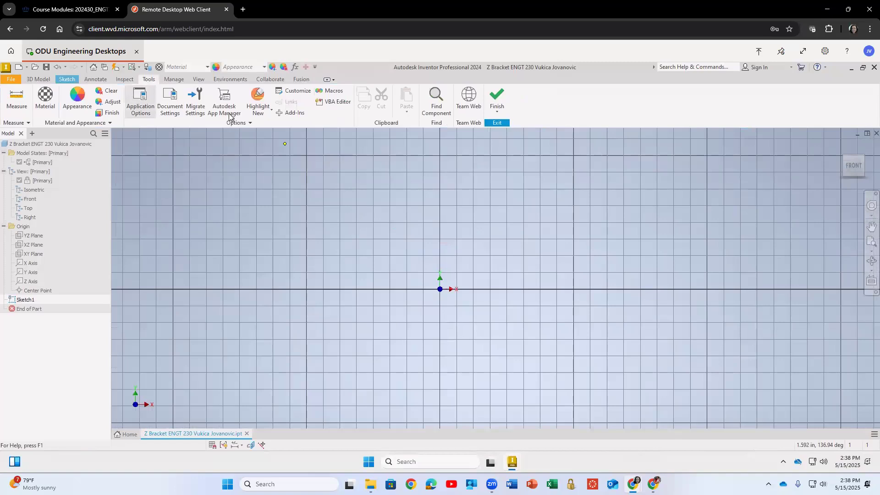
left_click(379, 133)
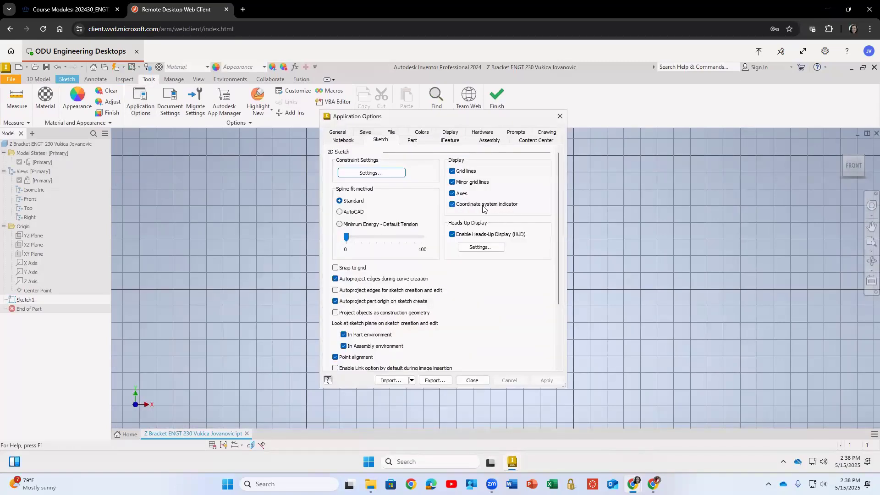
left_click(472, 380)
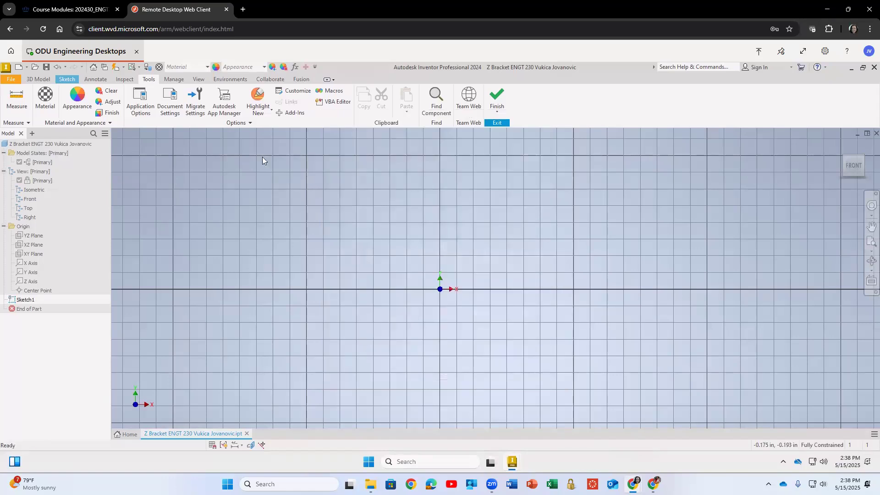
Draw a horizontal line about 2 in long from the sketch origin along the X axis.
left_click(38, 79)
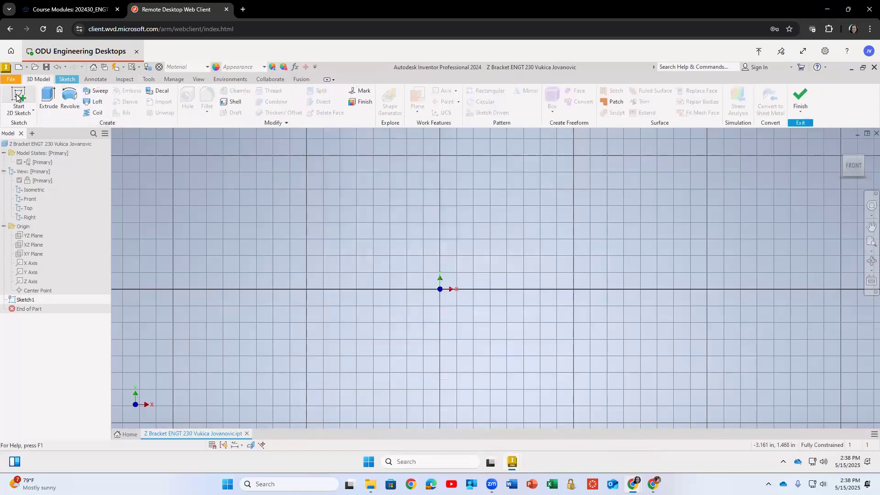
left_click(26, 300)
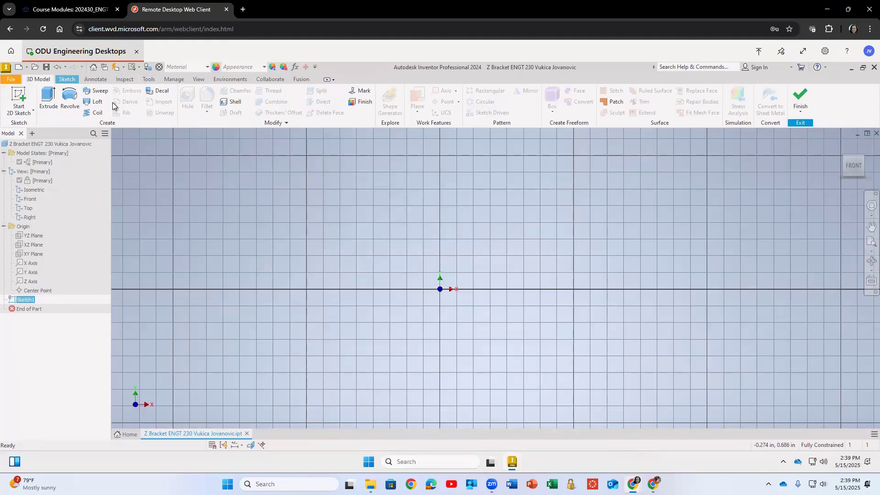
left_click(68, 79)
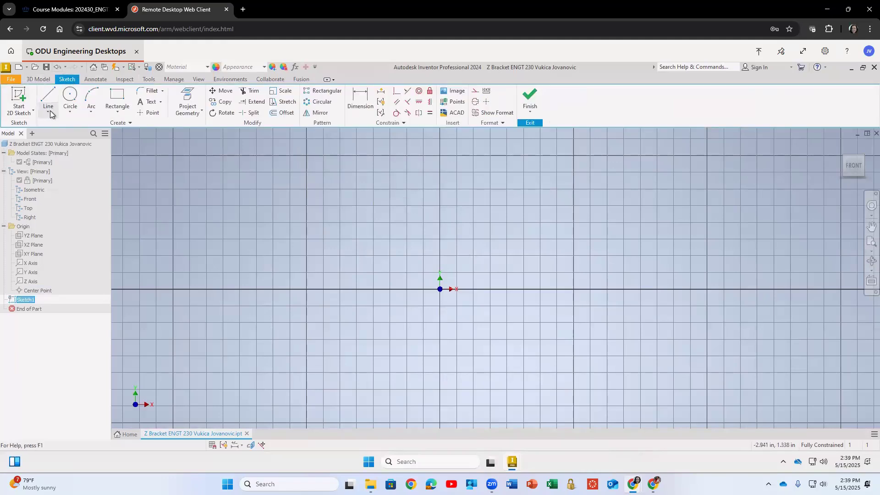
left_click(49, 95)
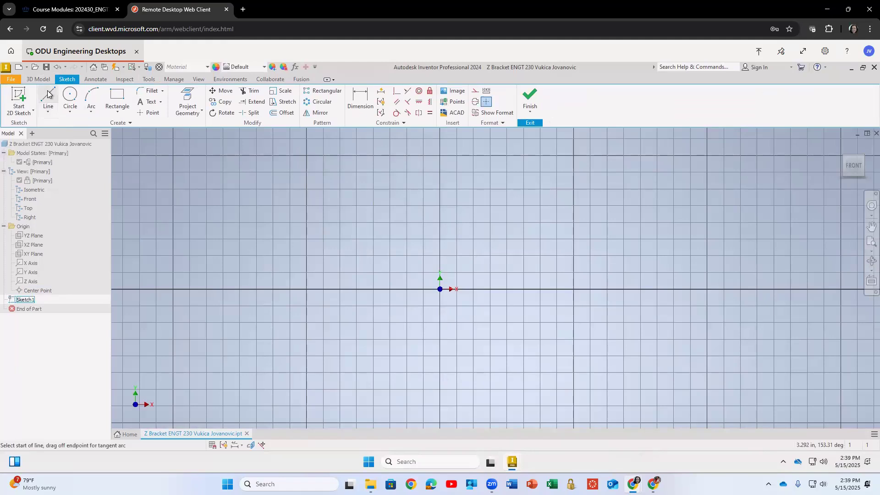
right_click(48, 94)
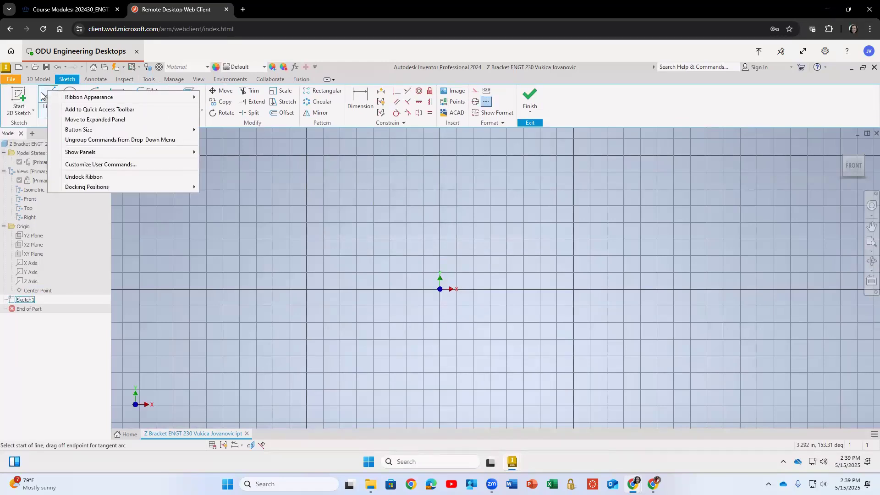
left_click(42, 93)
left_click(439, 289)
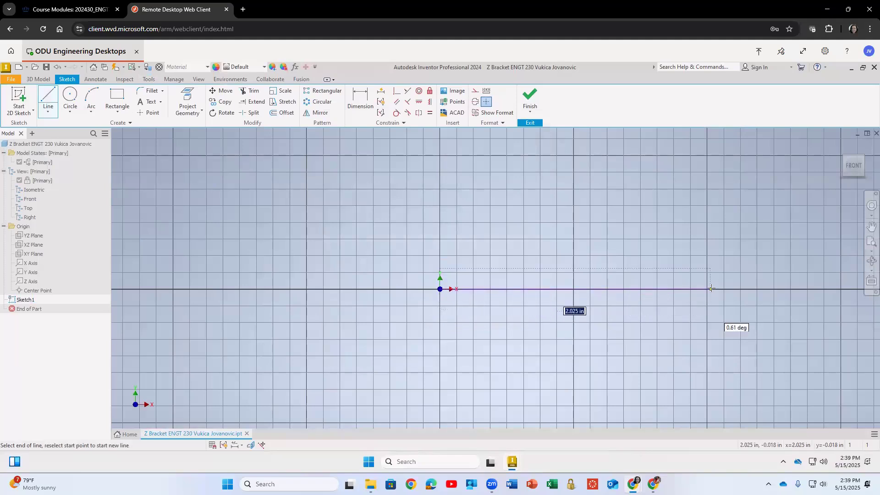
left_click(712, 289)
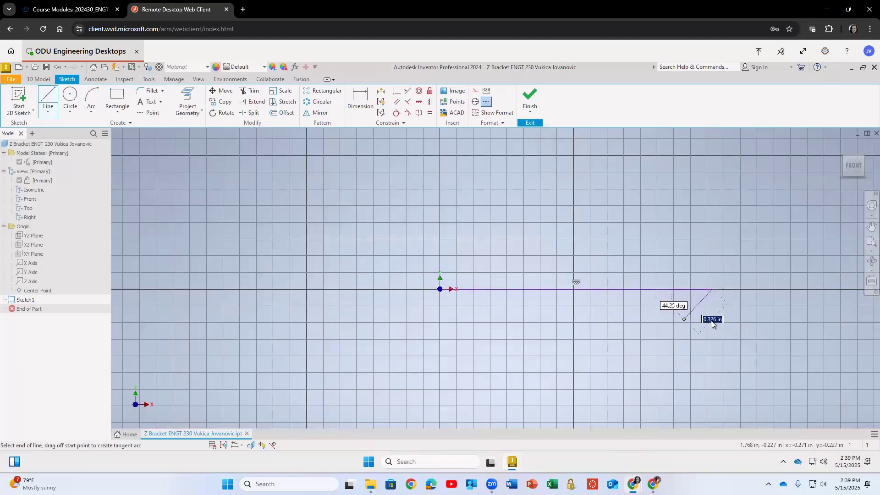
key("Escape")
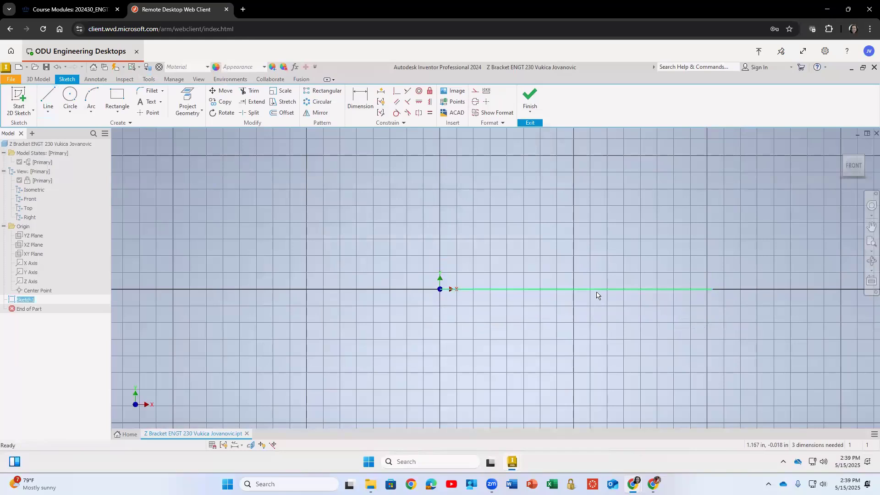
Move the horizontal line up above the X axis and start the Dimension tool.
left_click_drag(681, 289, 560, 260)
left_click(485, 222)
left_click(358, 98)
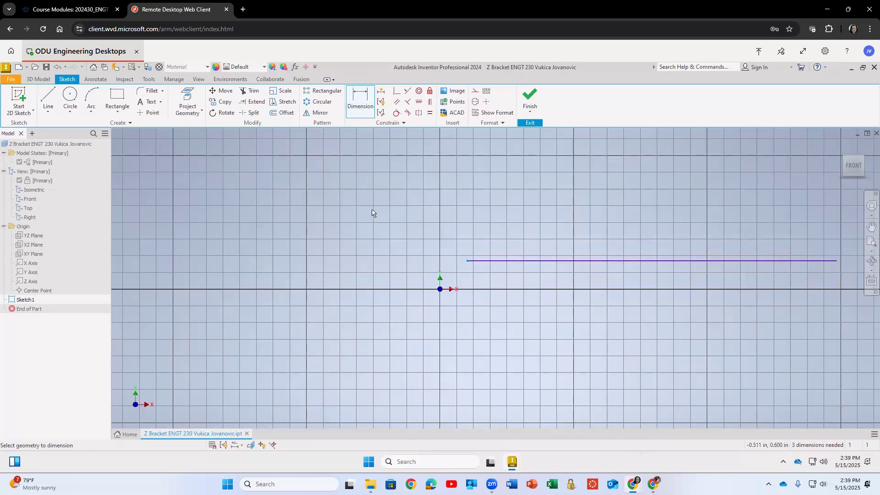
Undo the line move and the line drawing.
key("ctrl+z")
key("ctrl+z")
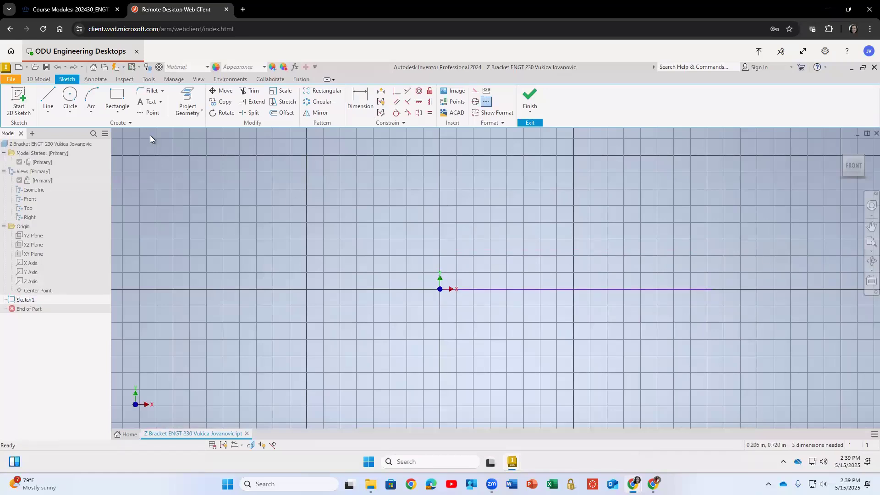
key("ctrl+y")
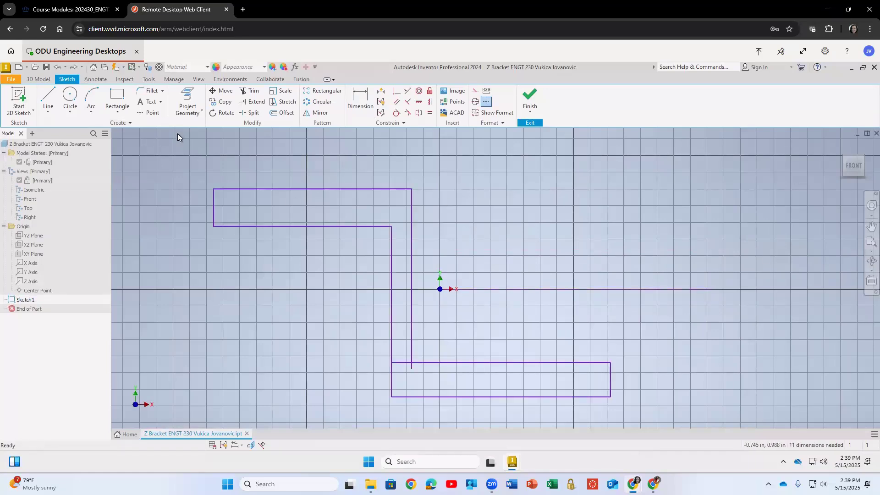
key("ctrl+z")
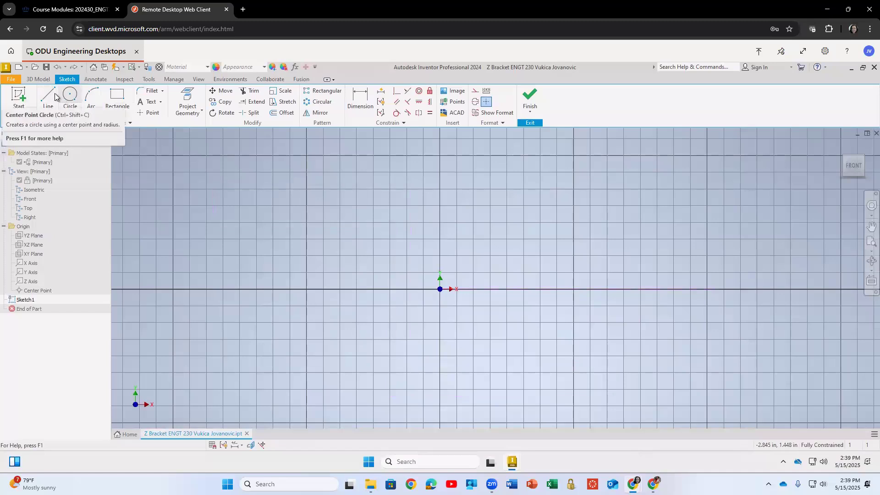
Draw a 2 in horizontal line from the sketch origin along the X axis and move its dimension below the line.
left_click(49, 97)
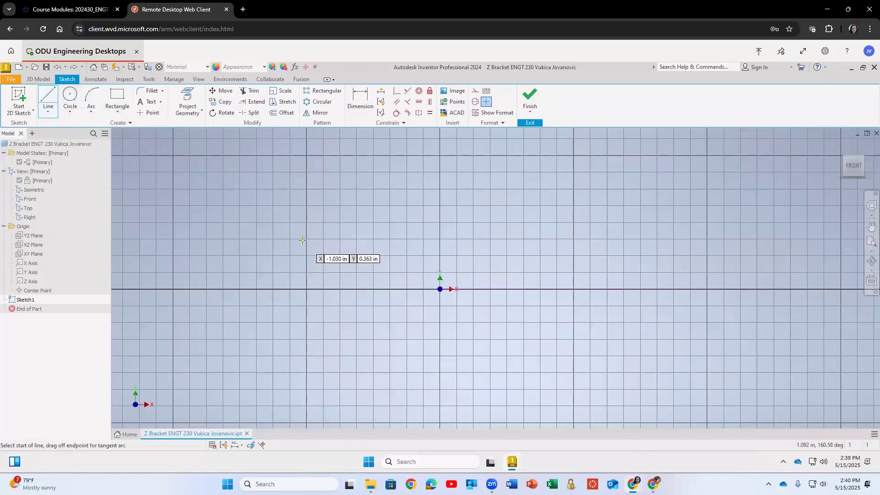
key("0")
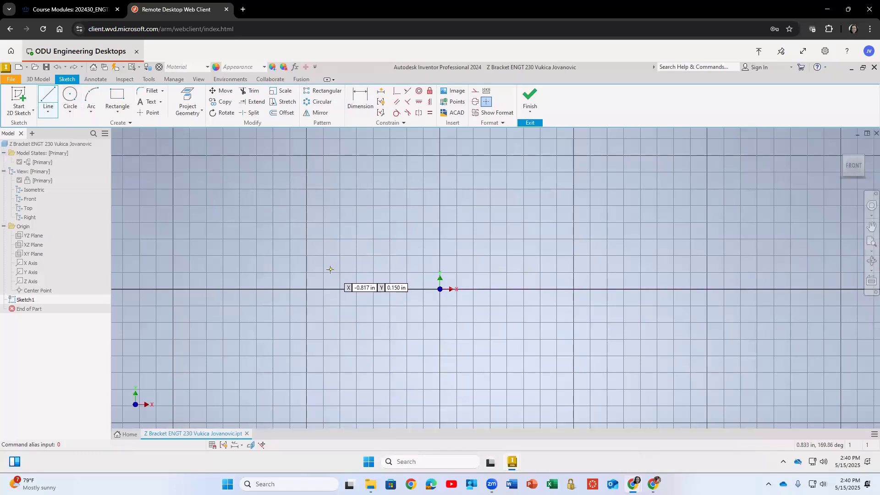
type("000")
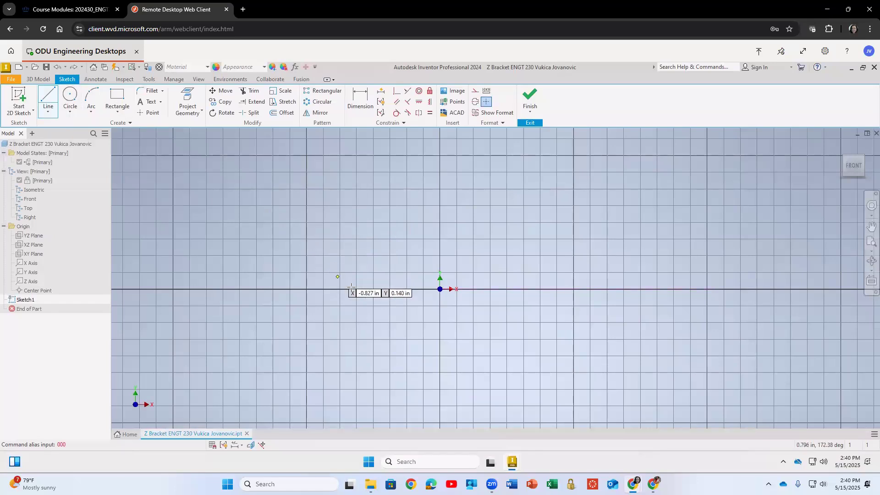
left_click(439, 289)
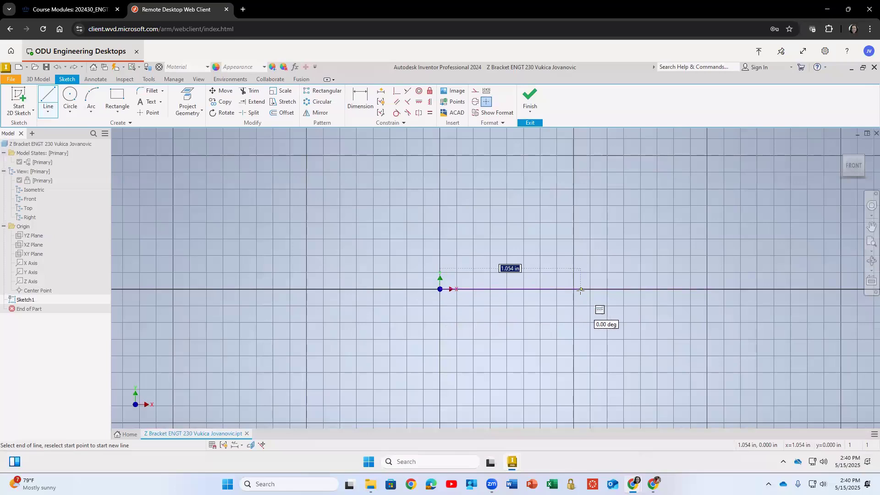
type("2")
key("Return")
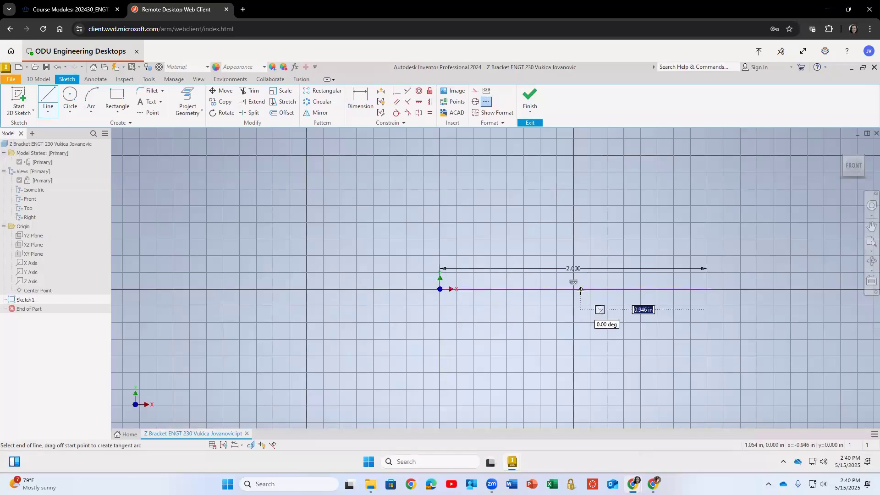
key("Escape")
left_click_drag(571, 273, 565, 307)
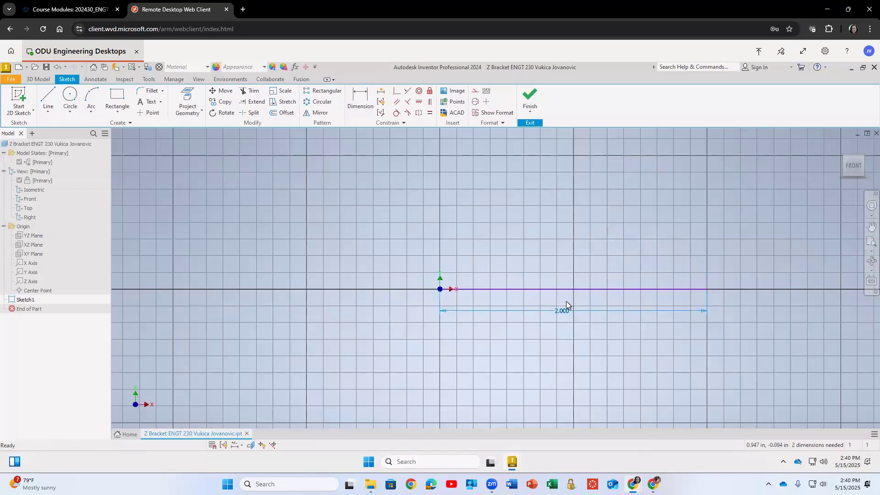
Draw a 0.25 in vertical line upward from the right end of the horizontal line and move its dimension aside.
key("F2")
mouse_move(660, 196)
left_mouse_down()
mouse_move(575, 246)
mouse_move(600, 203)
left_mouse_up()
scroll(600, 204, "down", 2)
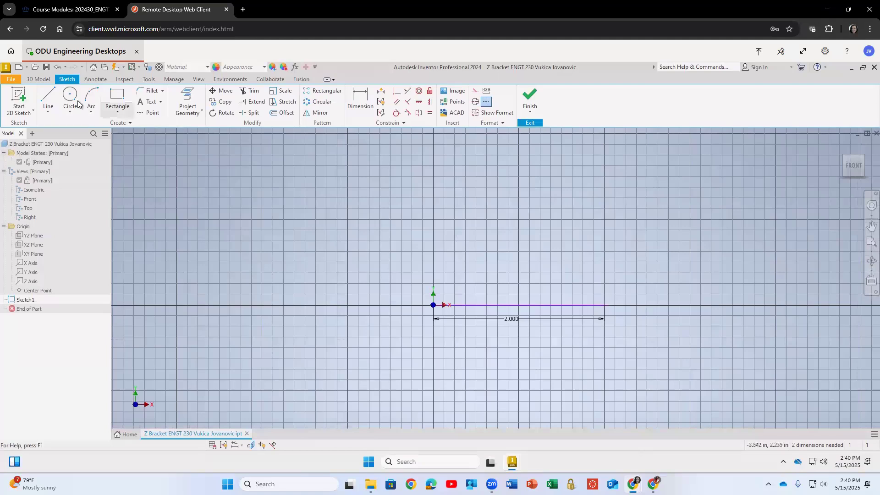
left_click(48, 98)
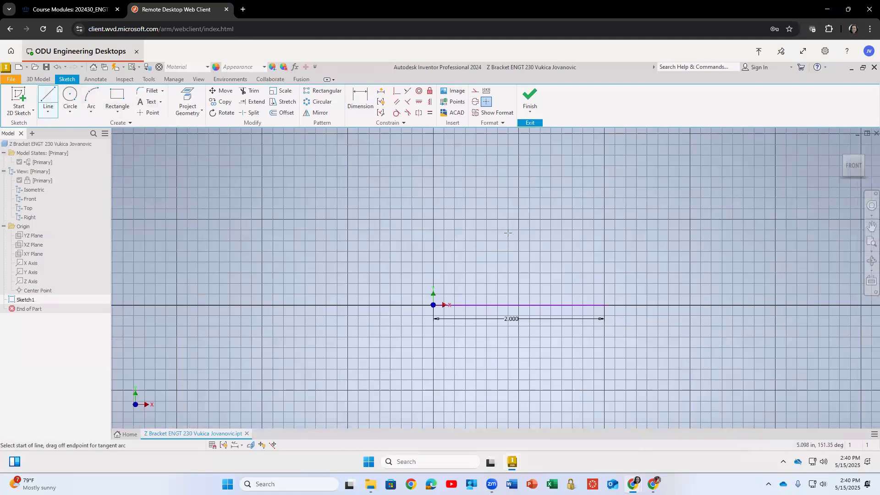
left_click(604, 296)
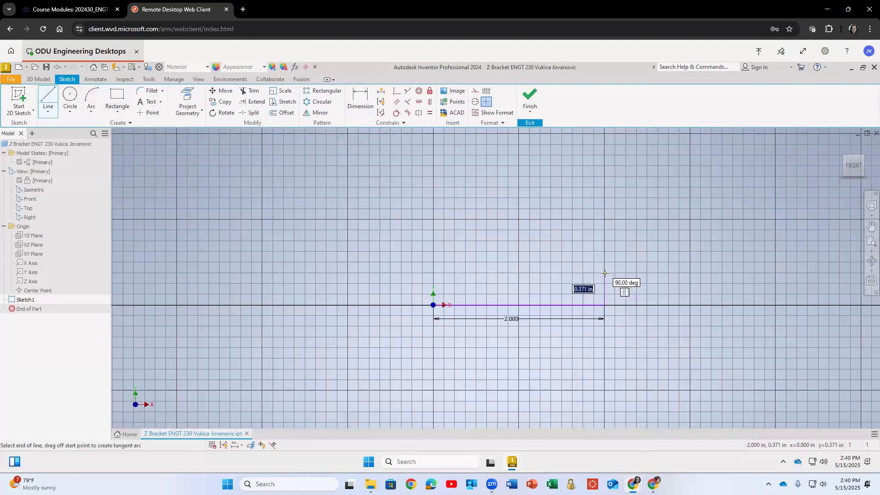
type("0.25")
key("Return")
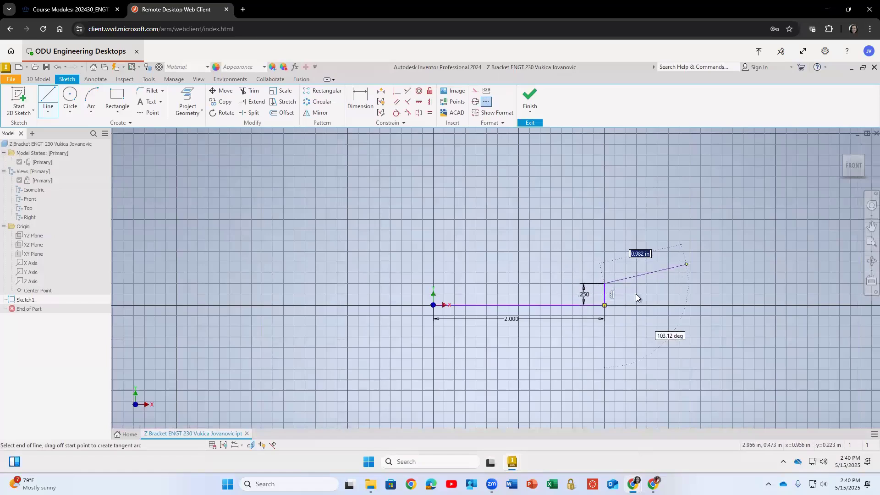
key("Escape")
left_click_drag(583, 295, 609, 280)
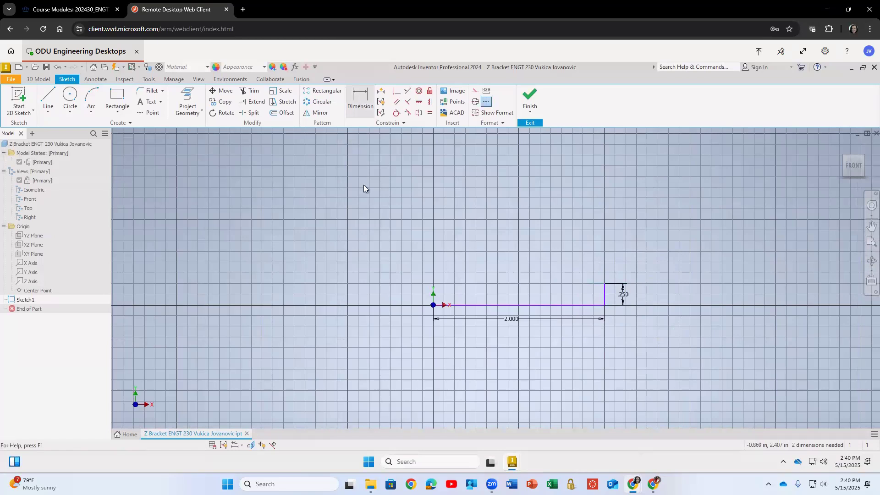
Turn off grid lines in the 2D sketch application options and apply the change.
scroll(549, 278, "up", 3)
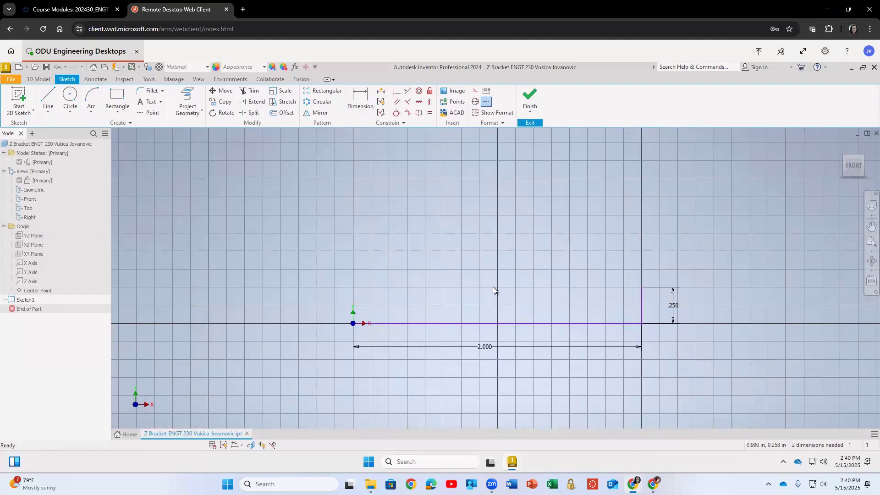
scroll(493, 287, "down", 2)
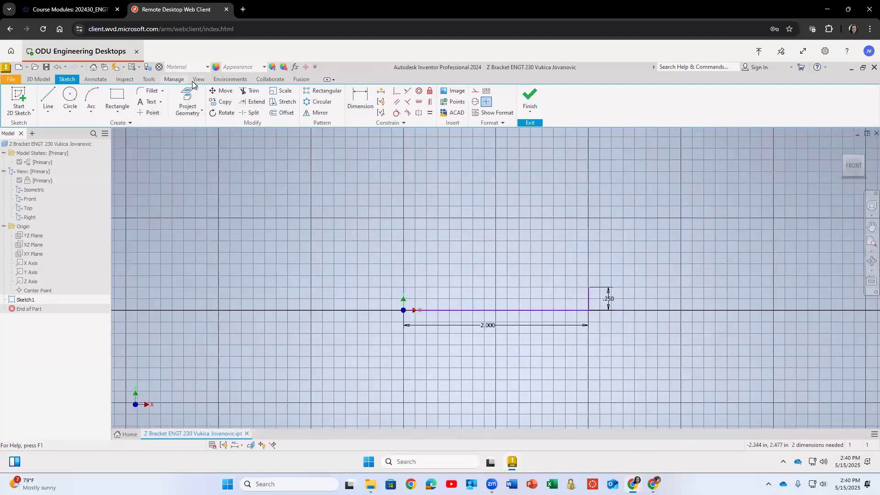
left_click(148, 80)
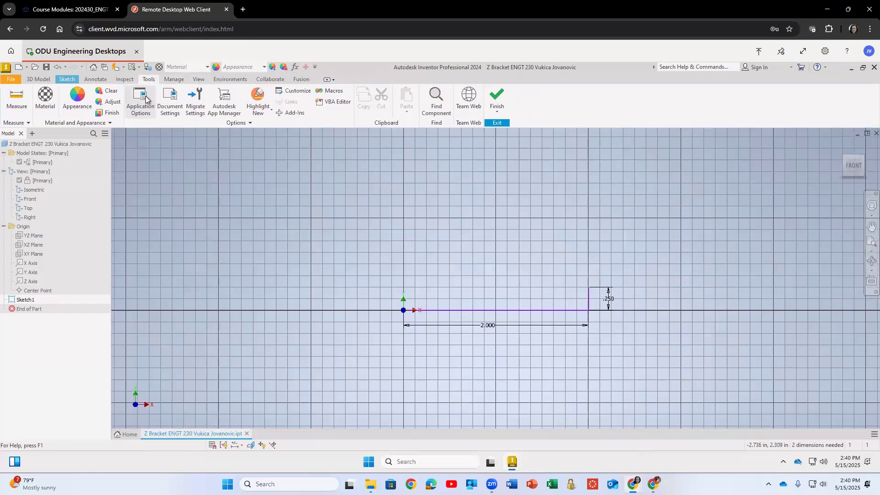
left_click(141, 96)
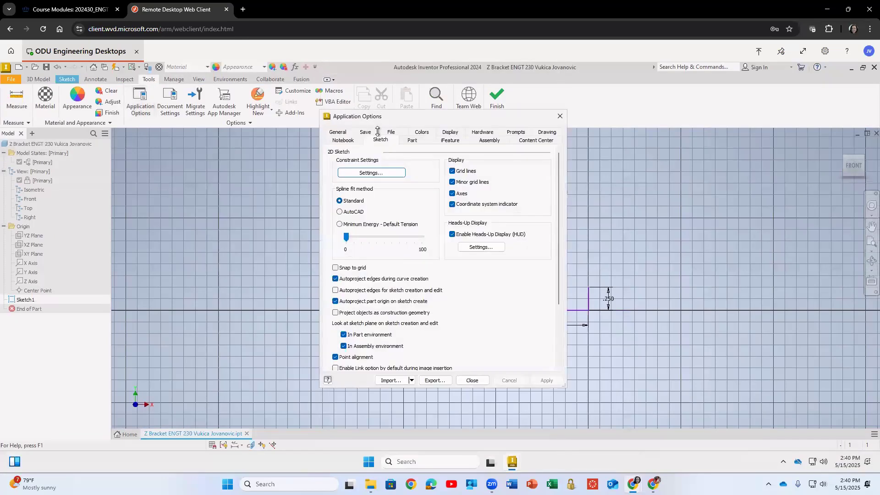
left_click(451, 171)
left_click(545, 380)
left_click(472, 380)
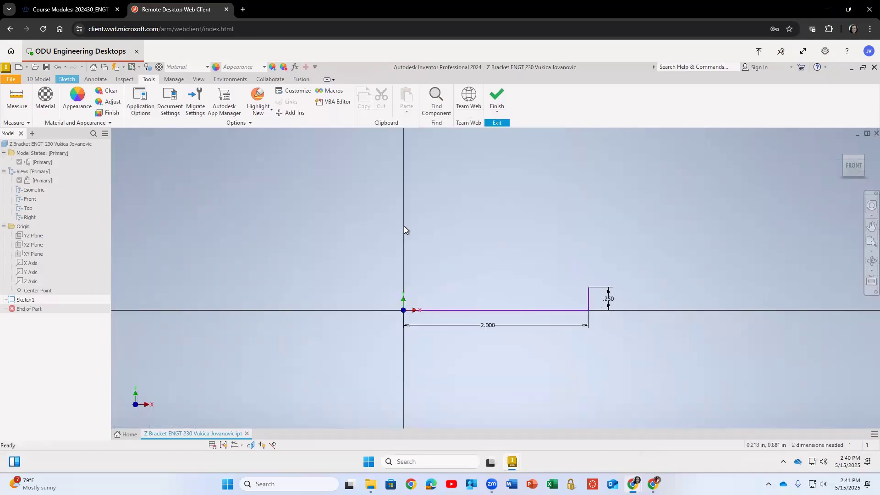
Draw a vertical line about 1.3 in long upward from the sketch origin.
left_click(66, 79)
left_click(48, 97)
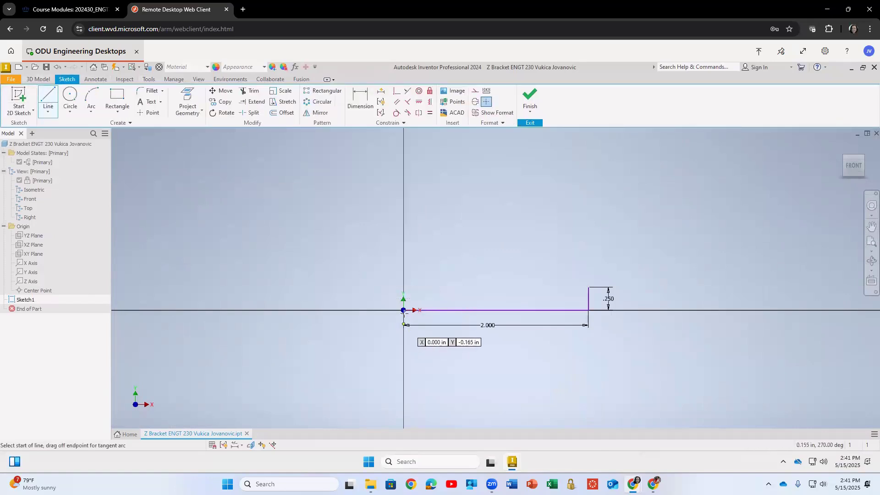
left_click(403, 311)
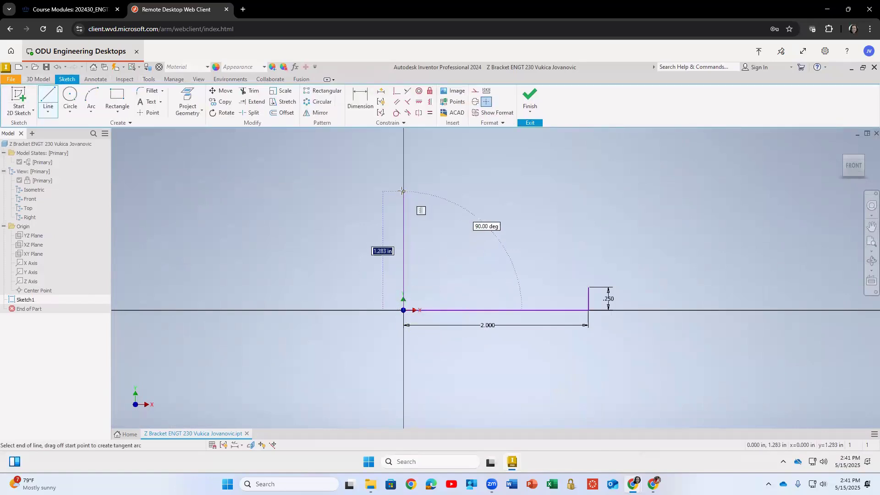
left_click(403, 192)
key("Escape")
Dimension the vertical line from the origin to 1.75 in.
left_click(360, 107)
left_click(404, 250)
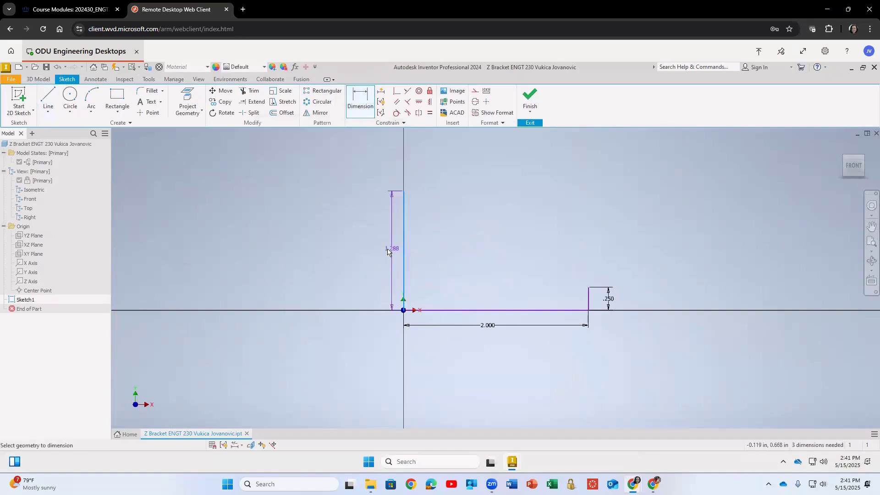
left_click(383, 249)
type("1.75")
key("Return")
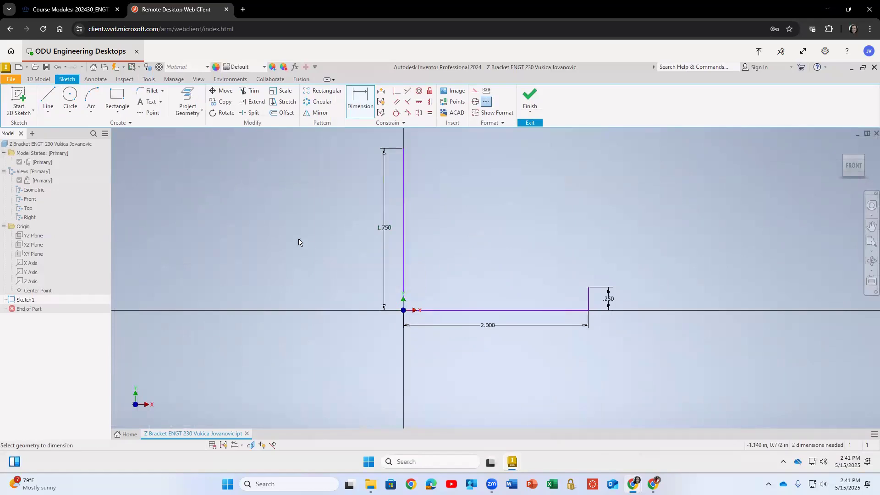
scroll(298, 242, "down", 10)
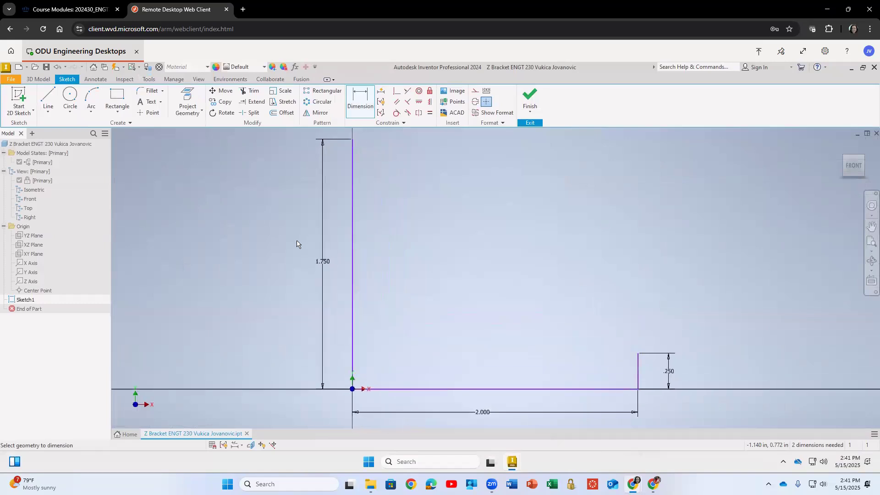
scroll(298, 246, "up", 6)
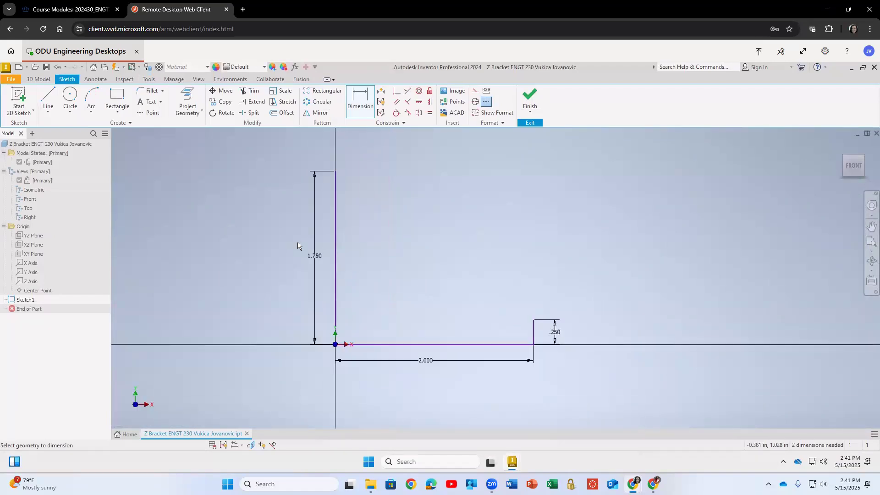
middle_click_drag(277, 243, 367, 250)
scroll(357, 243, "down", 4)
scroll(395, 236, "down", 6)
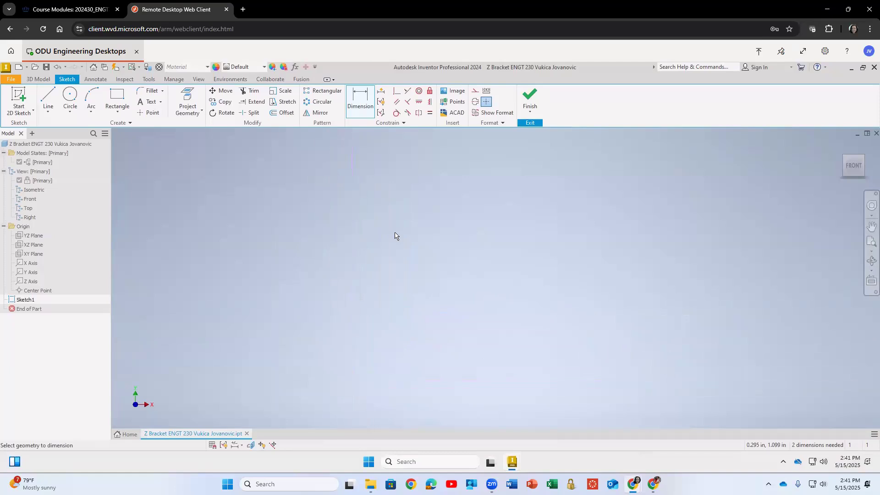
scroll(395, 236, "up", 5)
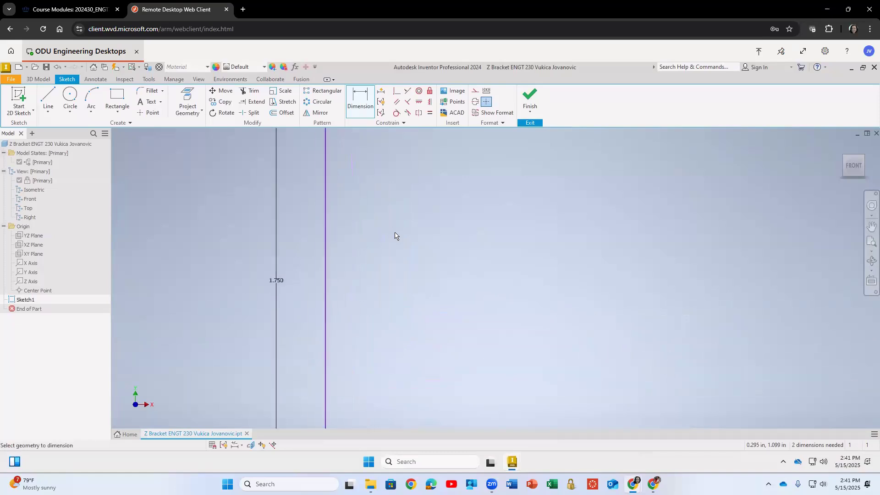
scroll(408, 245, "up", 2)
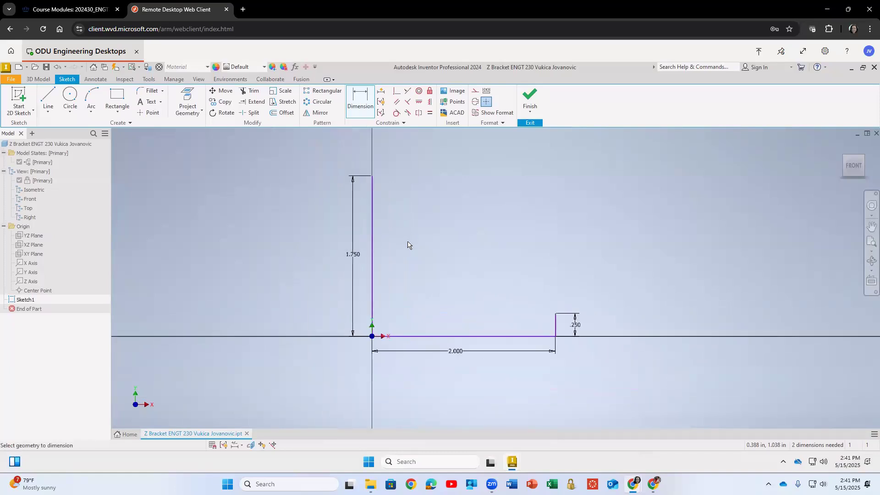
scroll(408, 245, "up", 2)
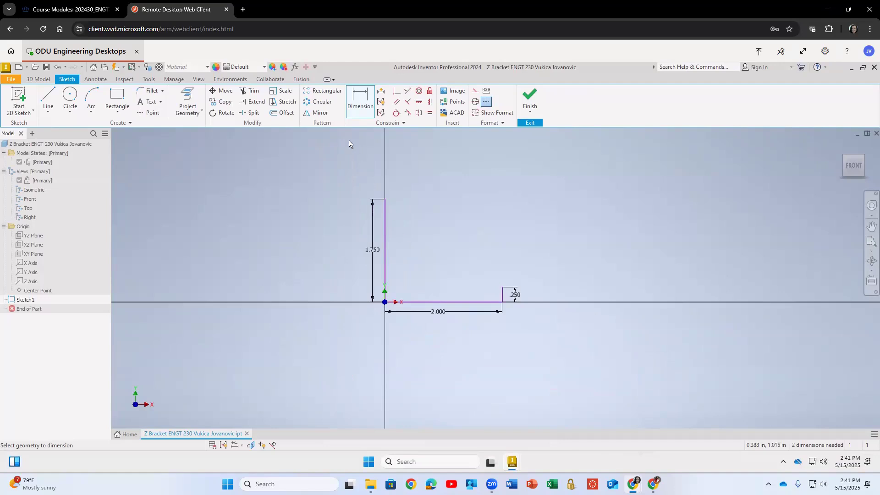
Draw connected lines from the top of the vertical line: left about 1.45 in, up, right about 1.76 in, then down to the lower flange's height.
left_click(47, 97)
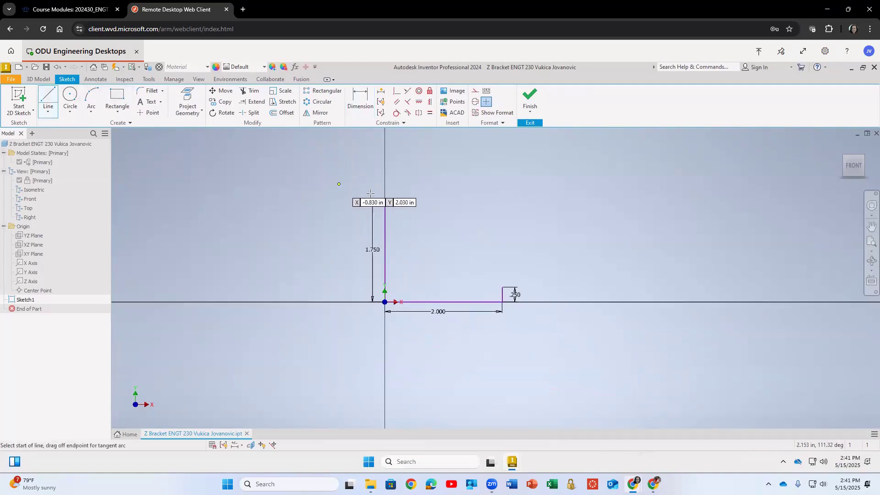
left_click(385, 199)
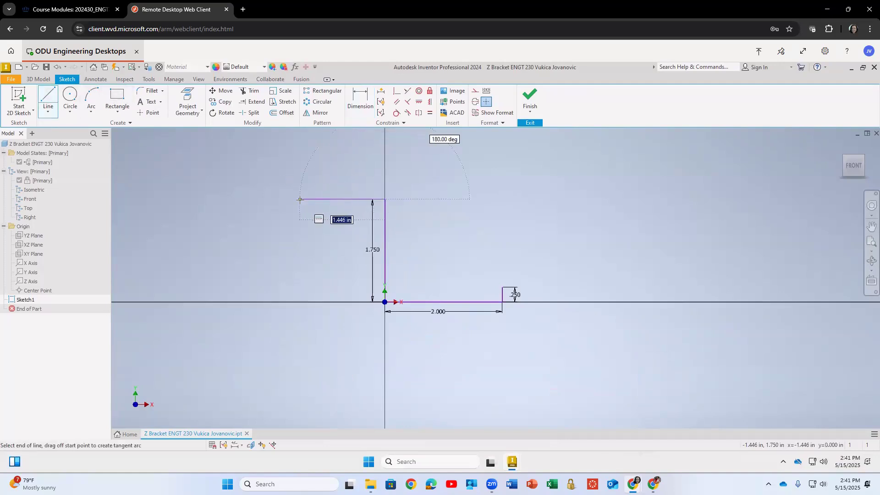
left_click(299, 200)
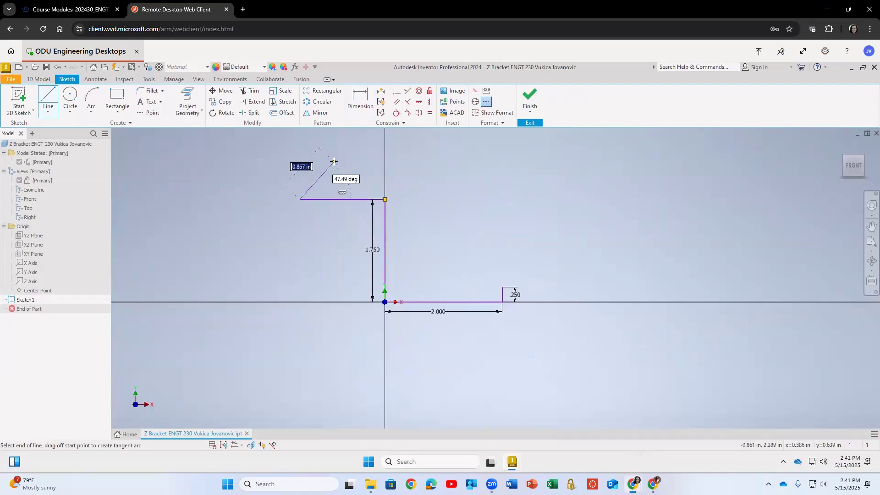
left_click(300, 181)
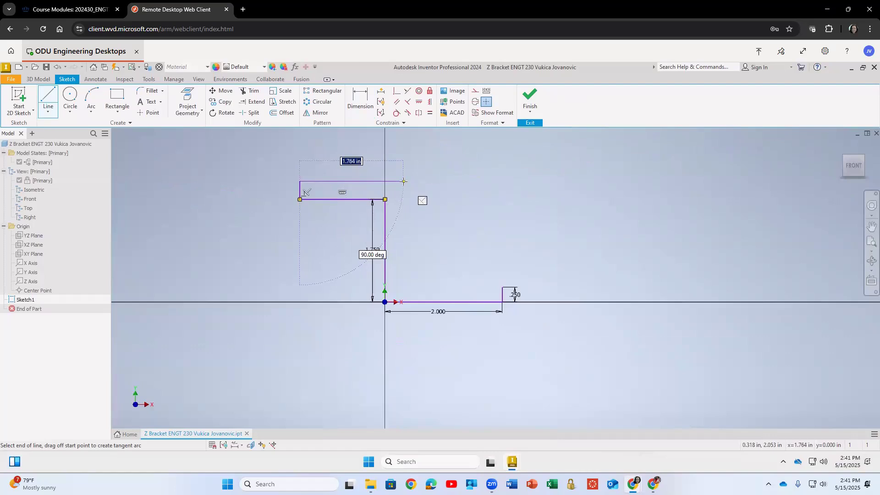
left_click(403, 181)
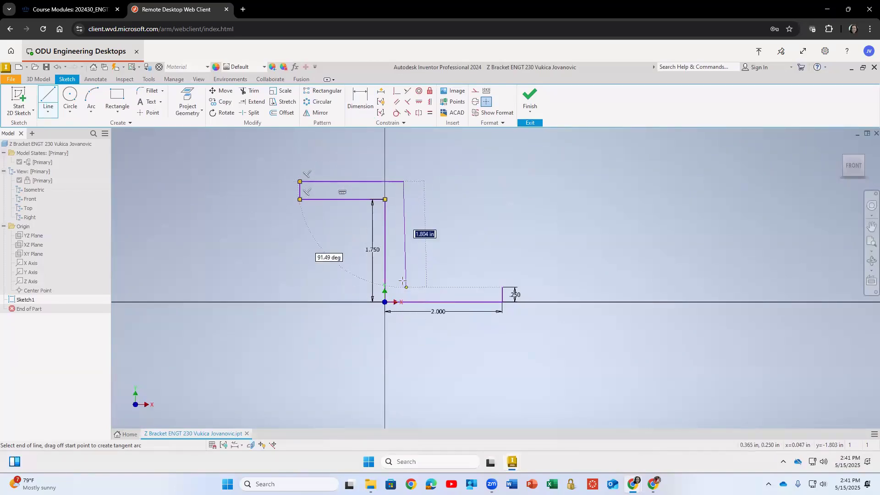
left_click(403, 295)
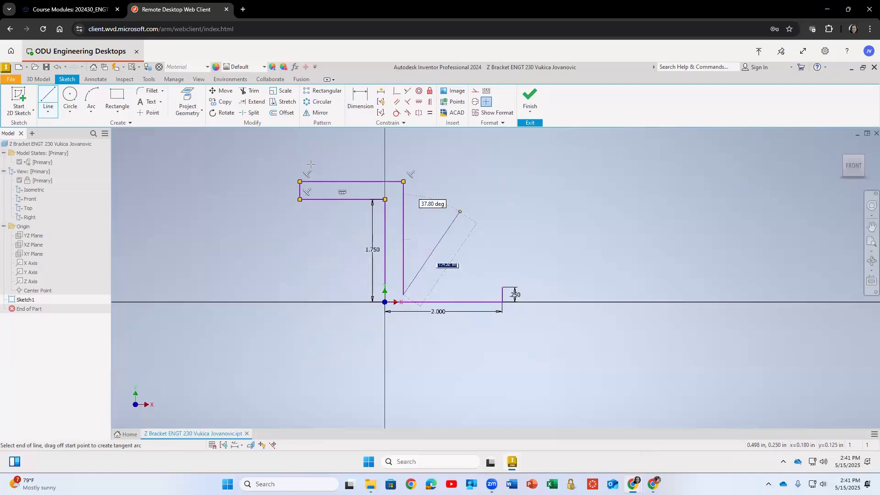
Draw a horizontal line from the top of the 0.25 in line back to the outer side of the web.
left_click(50, 101)
left_click(50, 101)
left_click(503, 287)
left_click(394, 288)
key("Escape")
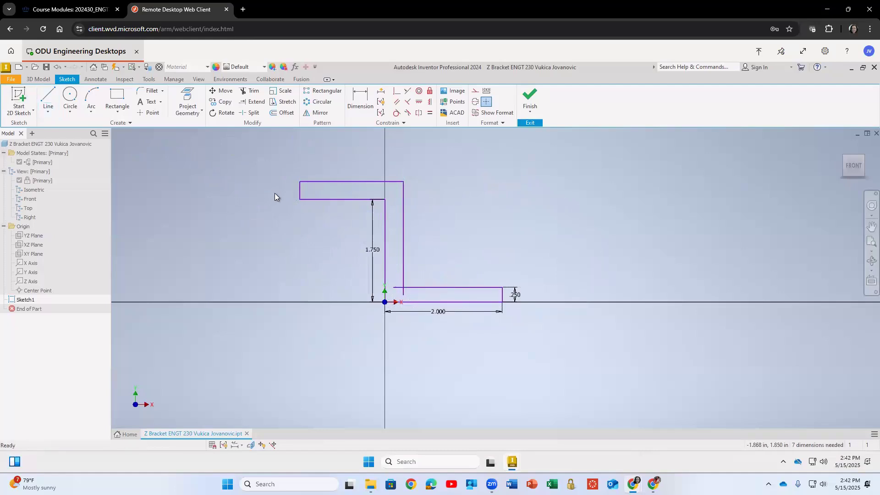
Dimension the upper flange's thickness to 0.25 in.
key("d")
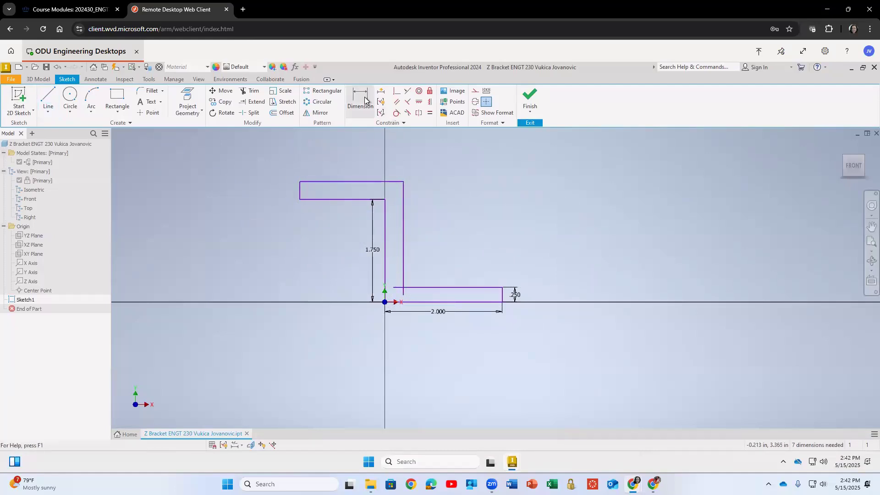
left_click(329, 199)
left_click(329, 182)
left_click(288, 188)
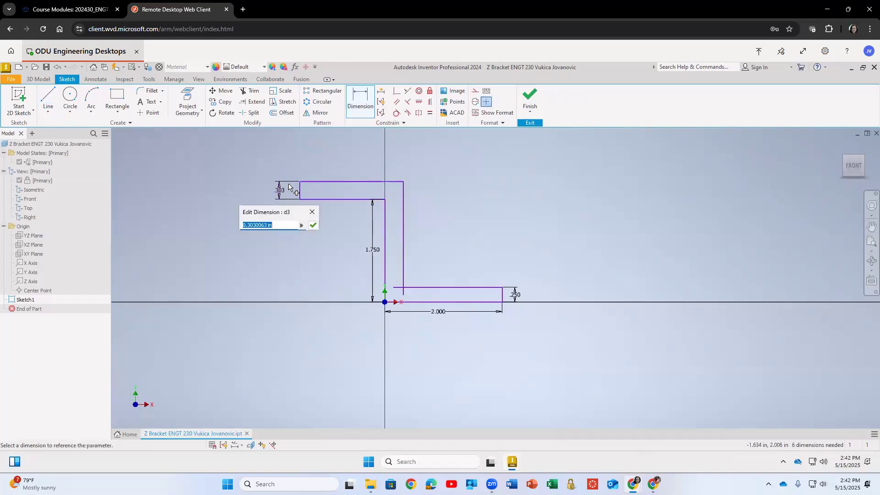
type("0.25")
key("Return")
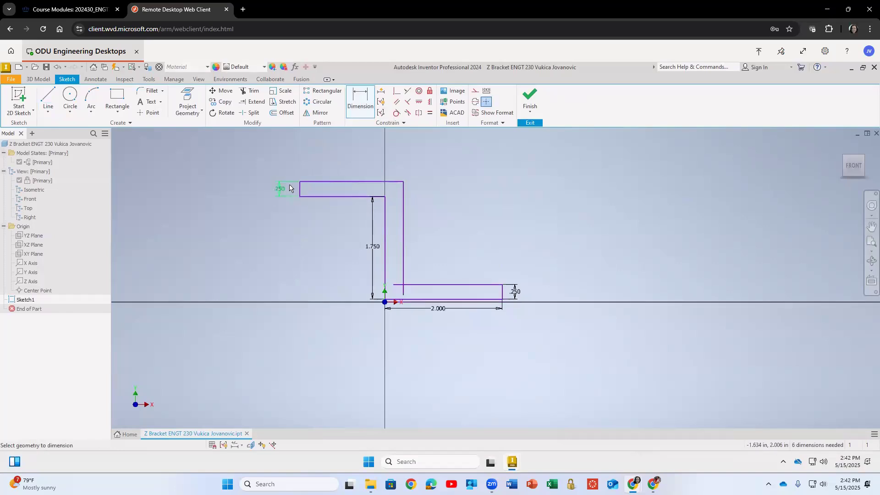
Dimension the upper flange's overall length to 1.75 in.
left_click(351, 182)
left_click(349, 163)
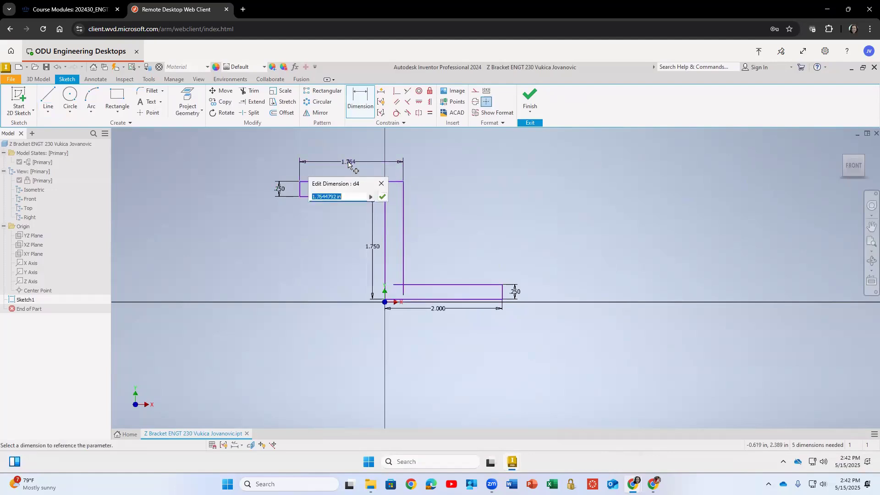
type("1.750")
key("Return")
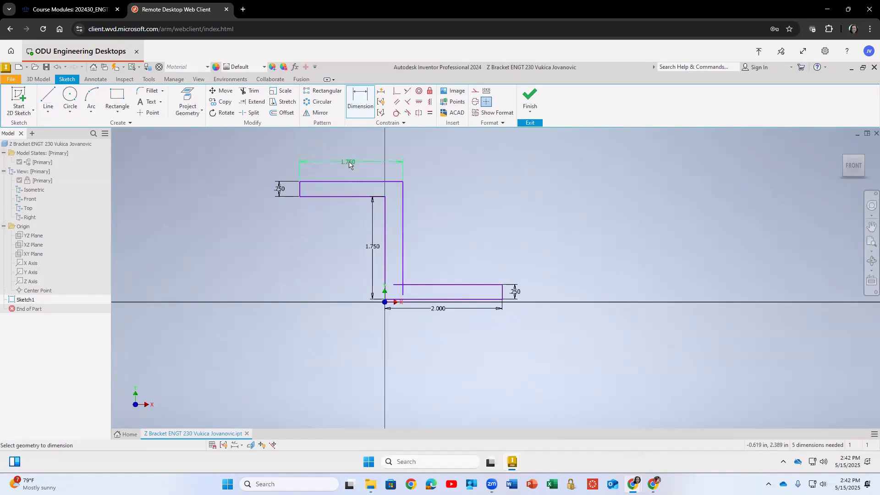
Dimension the web's thickness between its two vertical lines to 0.25 in.
left_click(385, 216)
left_click(401, 216)
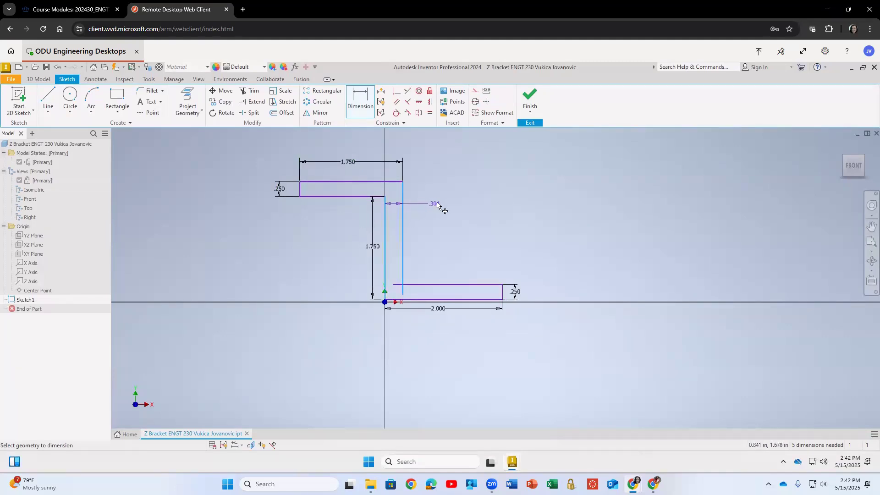
left_click(438, 203)
type("0.25")
key("Return")
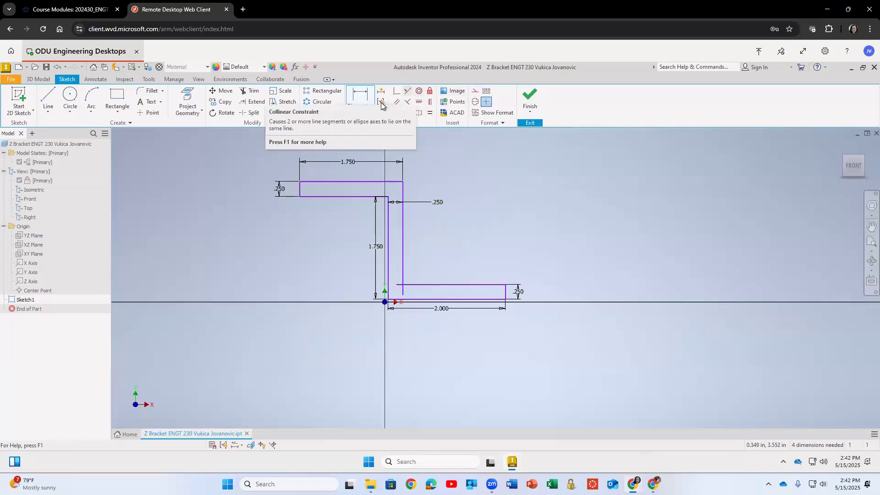
Trim the leftover segment of the web line extending below the upper edge of the lower flange.
left_click(250, 90)
scroll(406, 290, "down", 7)
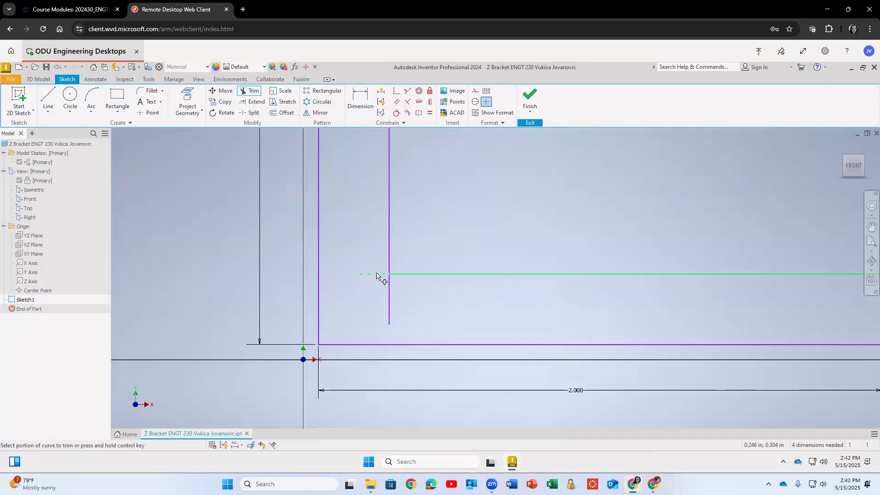
left_click(390, 288)
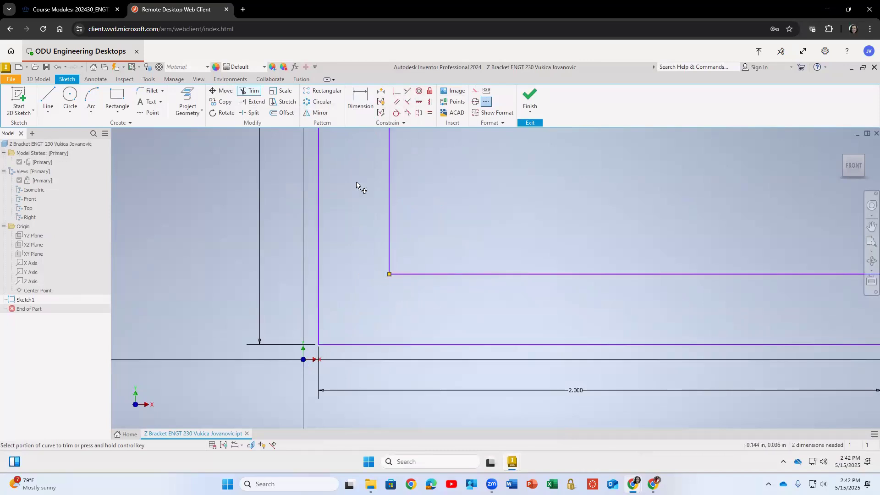
left_click(361, 100)
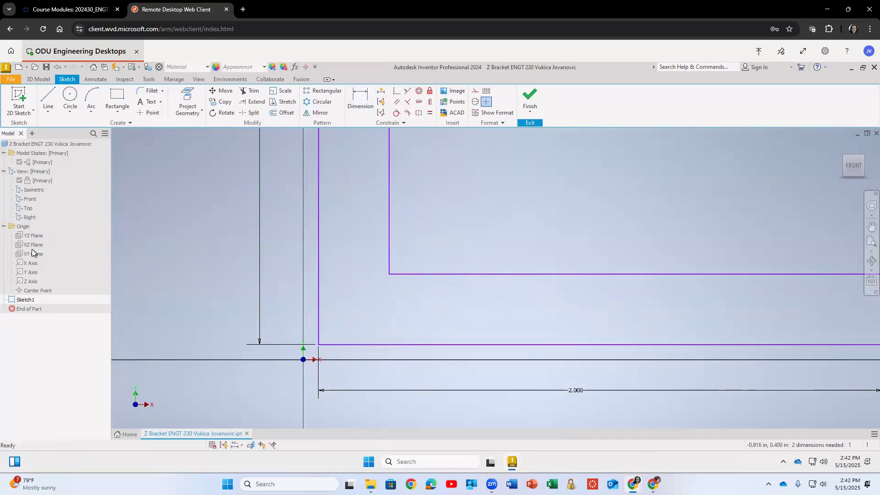
Show the X axis and dimension the lower flange's bottom edge to it at 0 in.
right_click(30, 266)
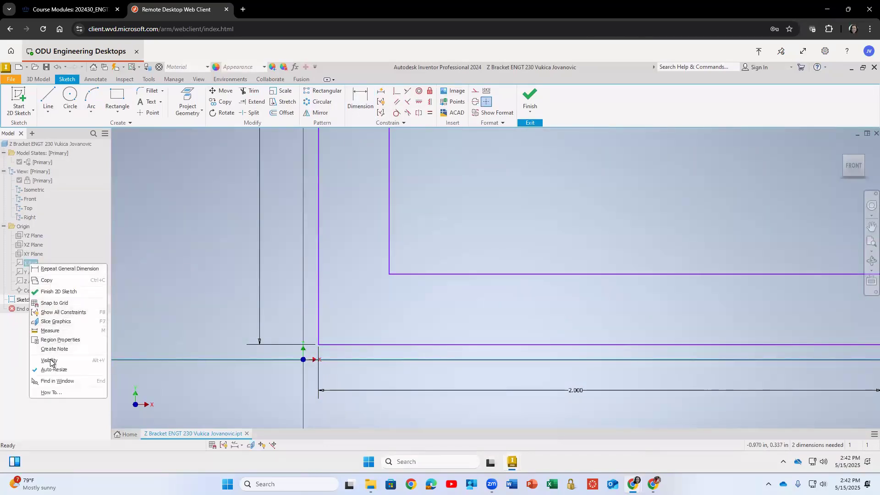
left_click(205, 271)
left_click(360, 98)
left_click(333, 360)
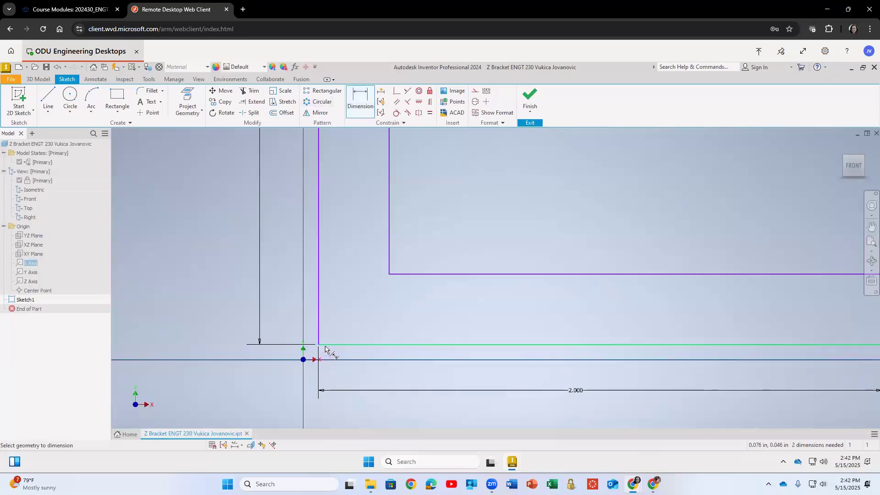
left_click(331, 352)
type("0")
key("Return")
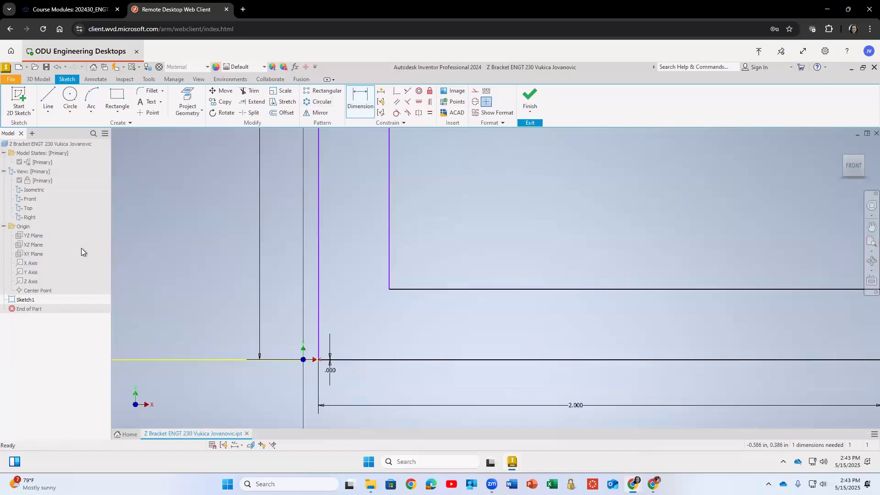
key("Escape")
Show the Y axis and dimension the web's left vertical line to it at 0 in.
left_click(29, 274)
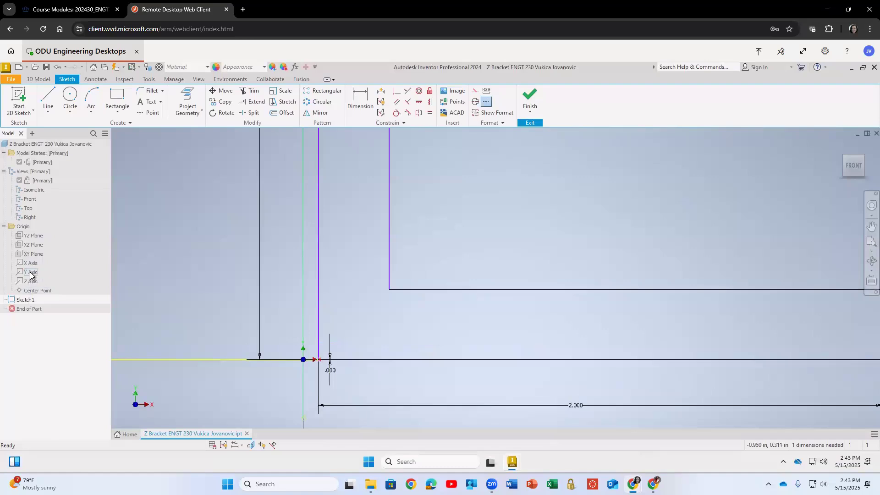
right_click(29, 273)
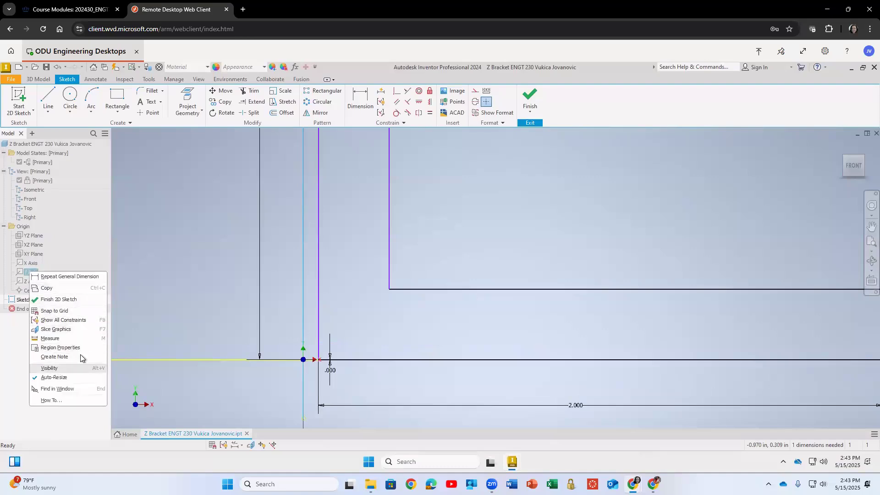
left_click(50, 368)
left_click(362, 107)
left_click(319, 324)
left_click(304, 325)
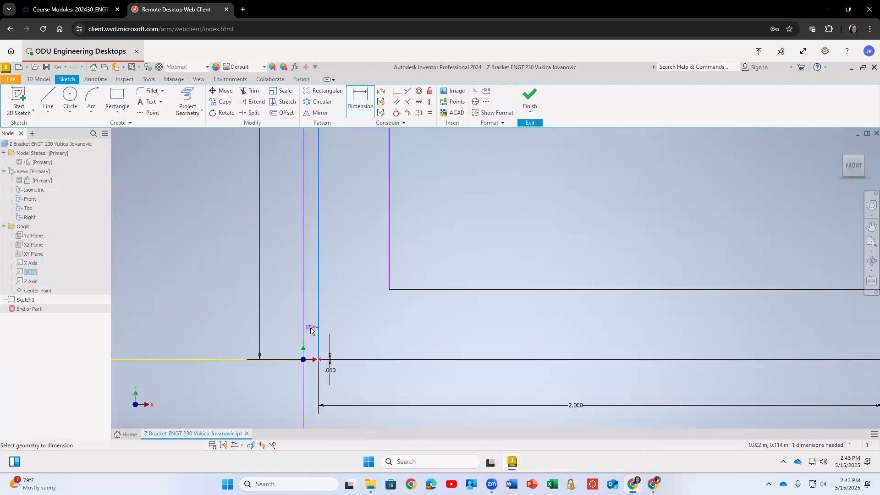
left_click(312, 330)
type("0")
key("Return")
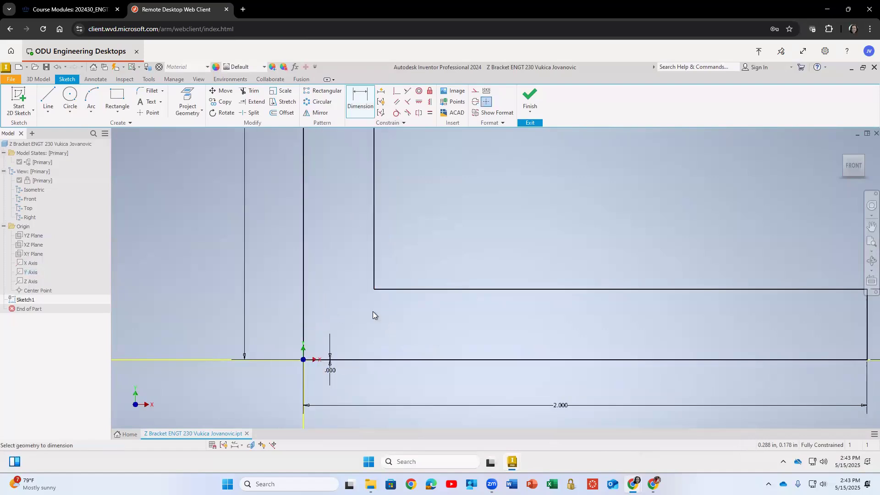
Hide the X and Y origin axes in the sketch.
scroll(331, 340, "down", 2)
scroll(331, 340, "up", 8)
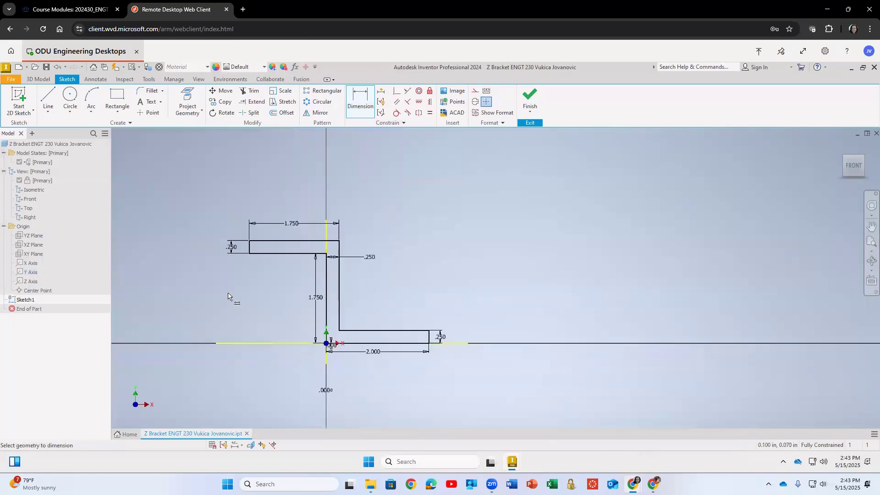
middle_click_drag(388, 265, 474, 235)
mouse_move(336, 210)
left_mouse_down()
mouse_move(350, 221)
mouse_move(447, 203)
left_mouse_up()
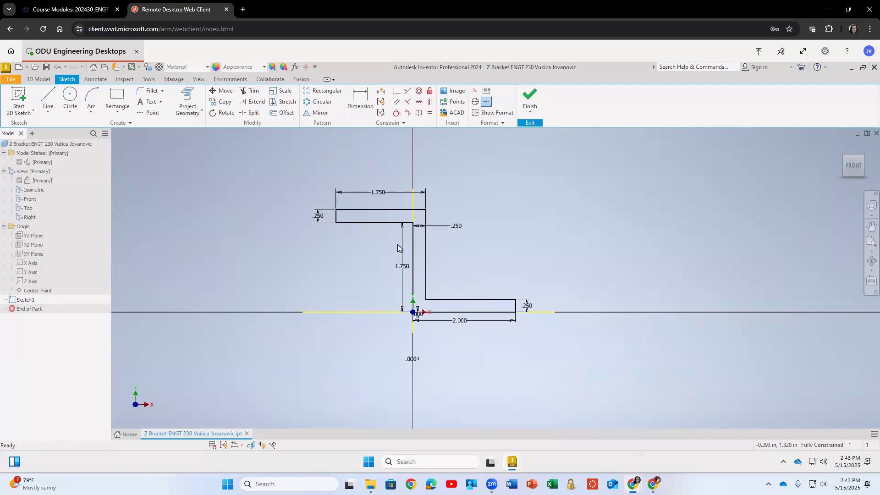
scroll(397, 245, "down", 2)
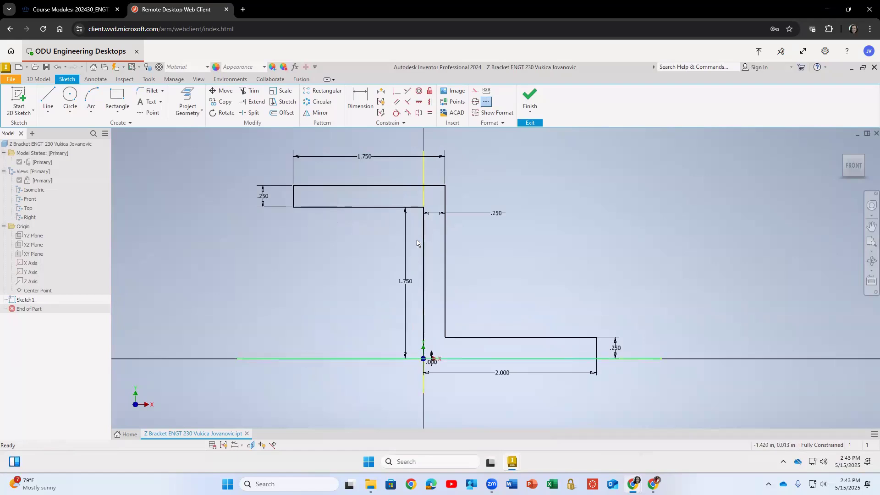
right_click(423, 172)
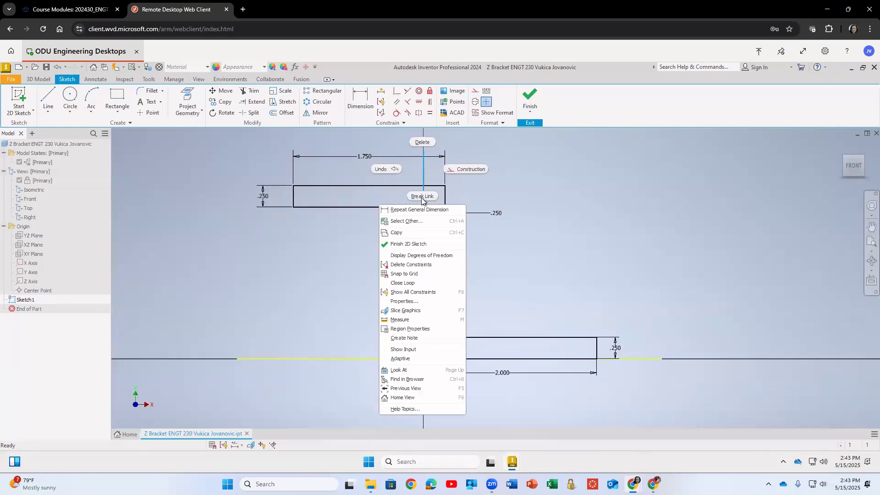
left_click(196, 281)
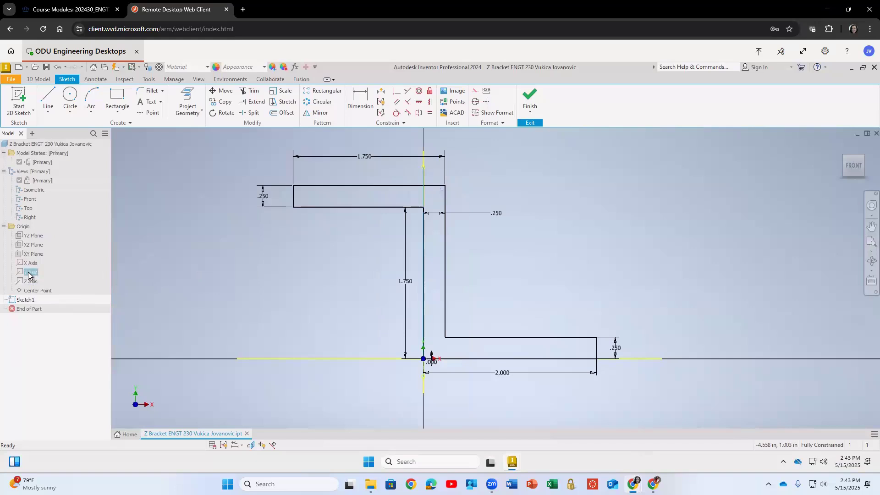
right_click(29, 273)
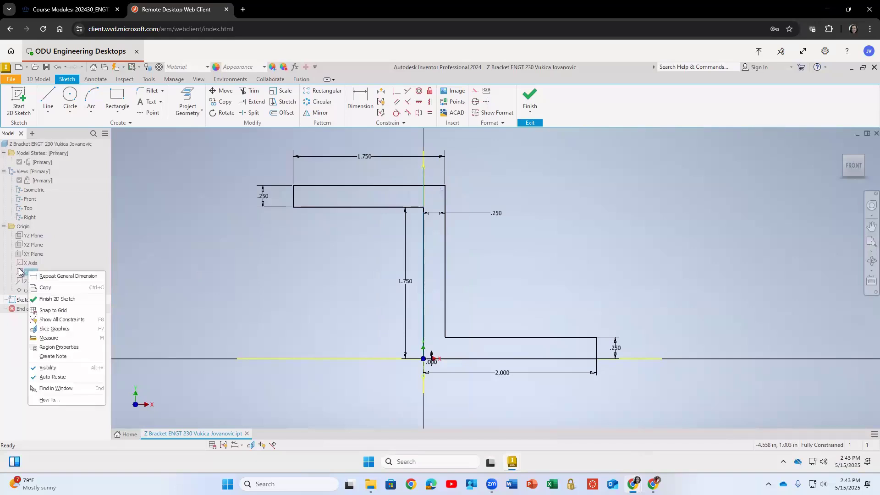
left_click(47, 367)
right_click(32, 265)
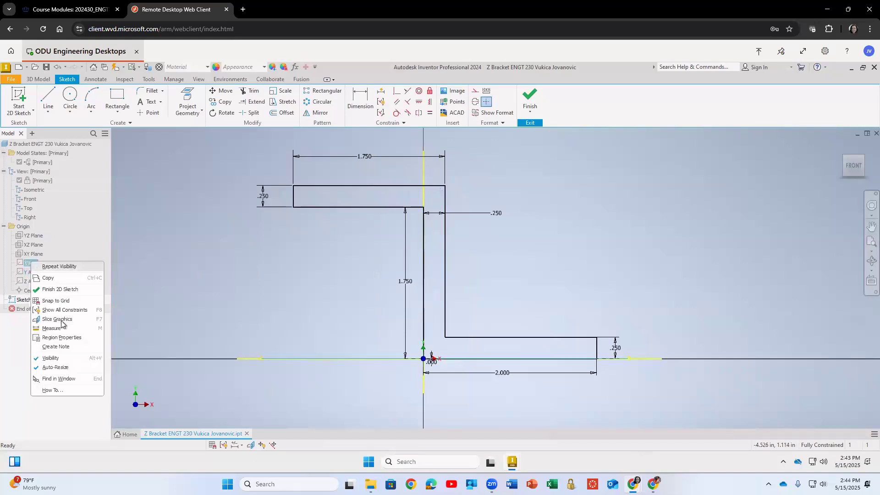
left_click(370, 366)
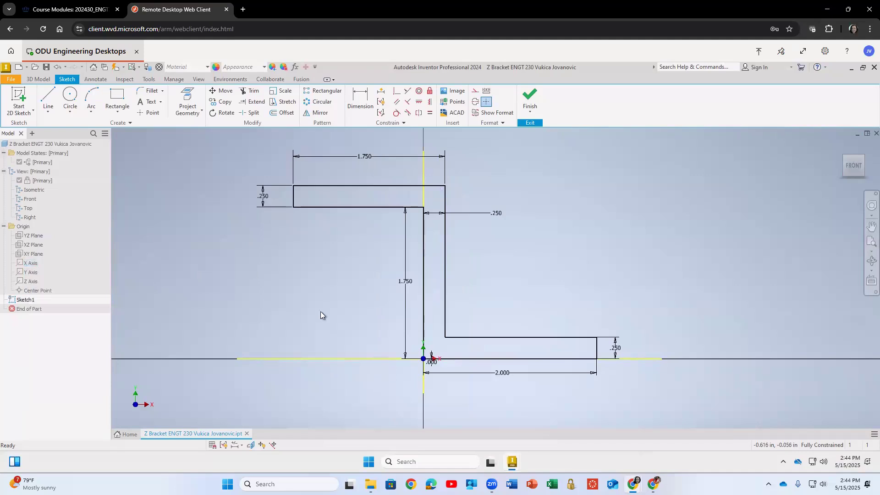
Convert the projected horizontal and vertical axis lines into construction geometry.
right_click(320, 358)
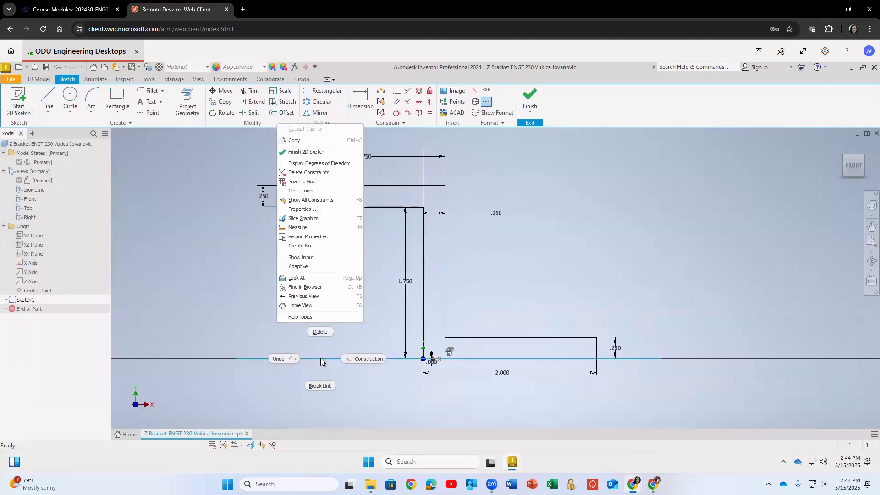
left_click(370, 359)
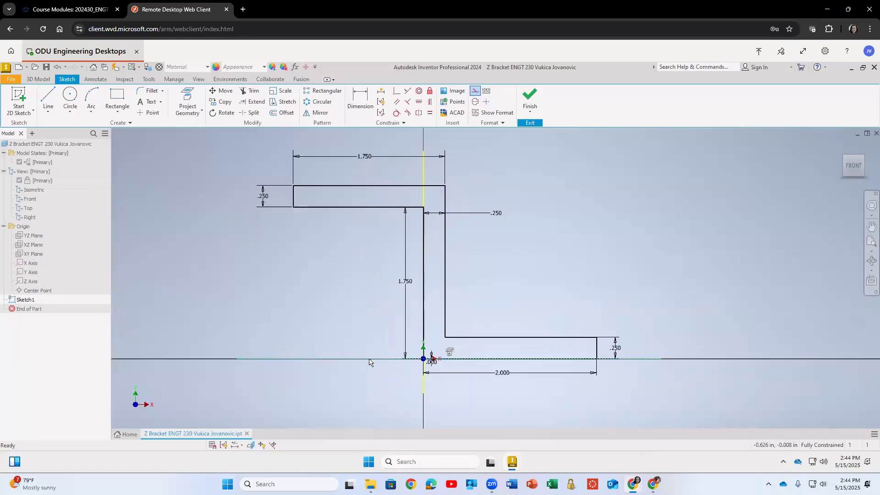
right_click(423, 388)
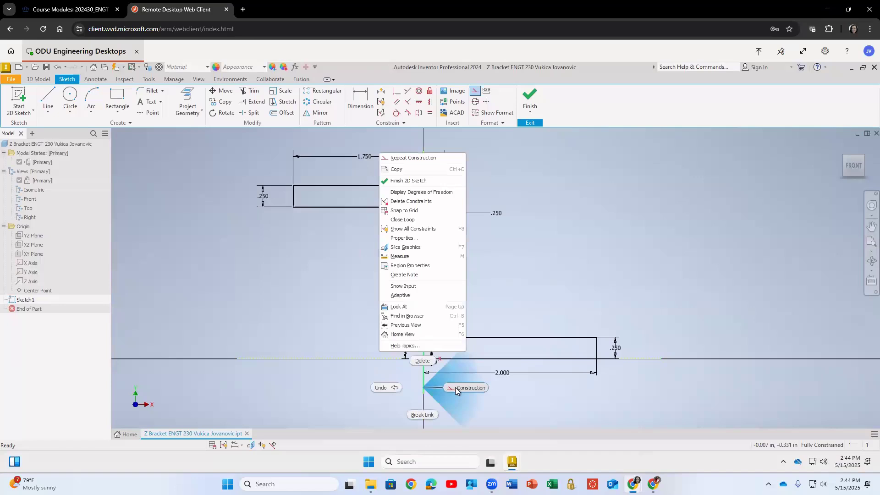
left_click(455, 387)
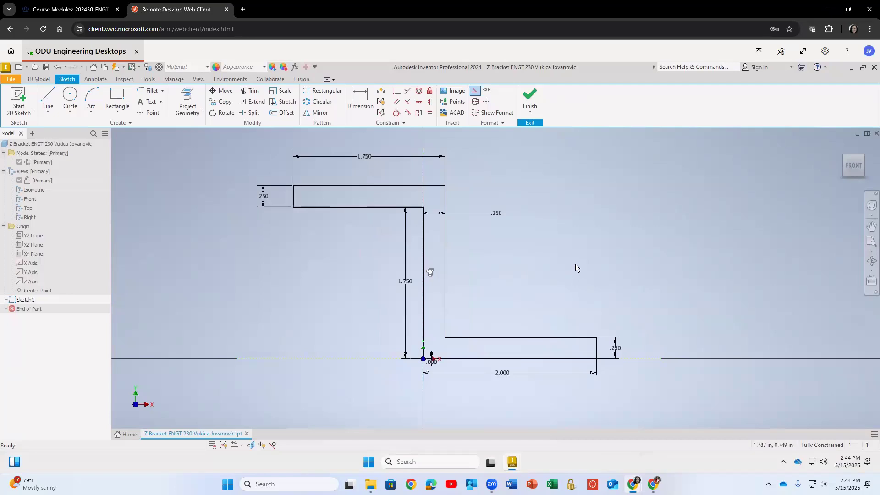
Inspect the constrained sketch profile from rotated 3D viewpoints and the front view.
mouse_move(575, 263)
middle_mouse_down("shift")
mouse_move(542, 283)
mouse_move(501, 277)
mouse_move(540, 289)
mouse_move(551, 271)
mouse_move(532, 278)
middle_mouse_up("shift")
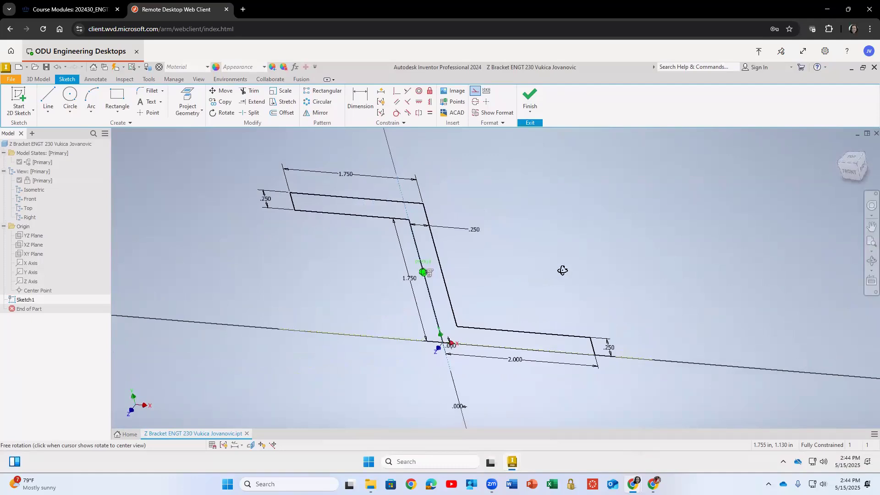
left_click_drag(859, 169, 854, 163)
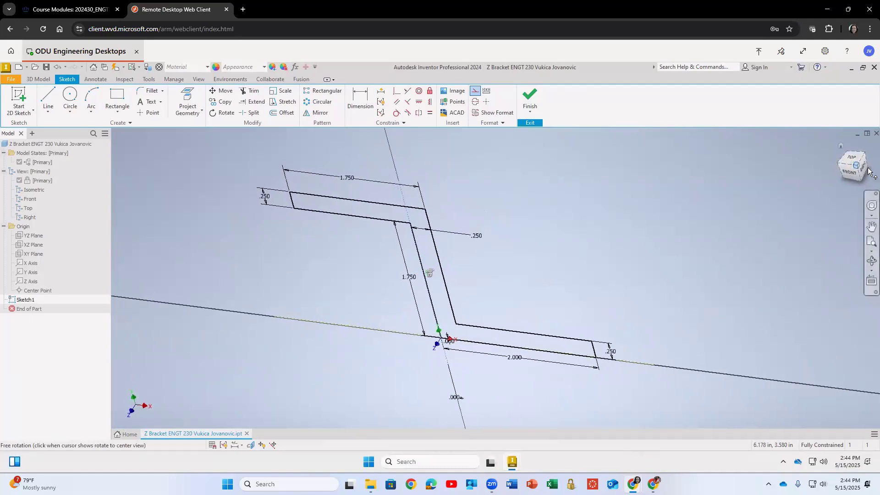
left_click(840, 146)
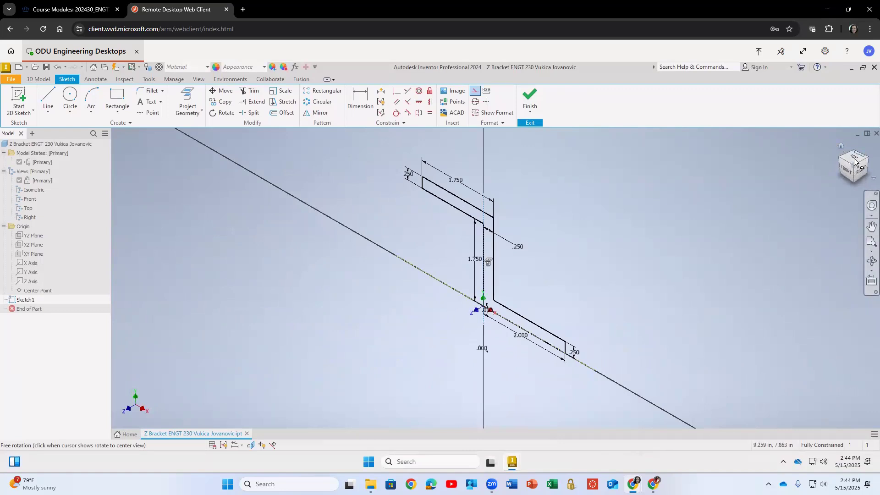
left_click(855, 161)
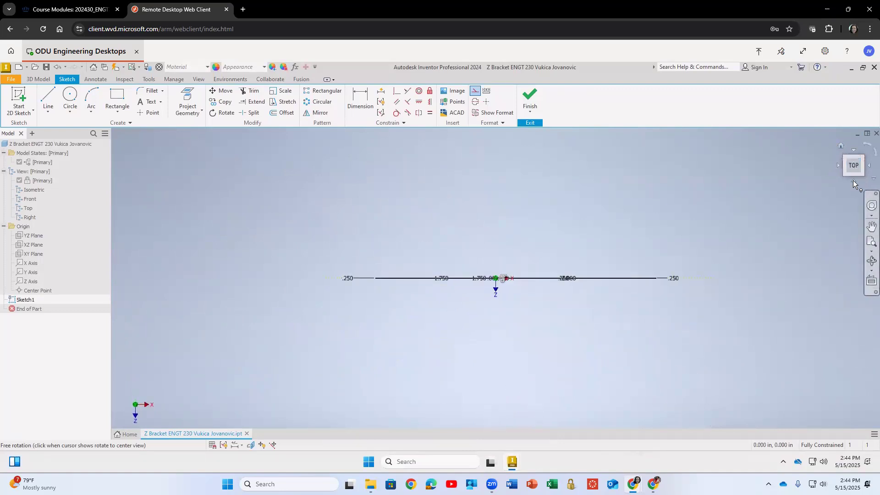
left_click(853, 180)
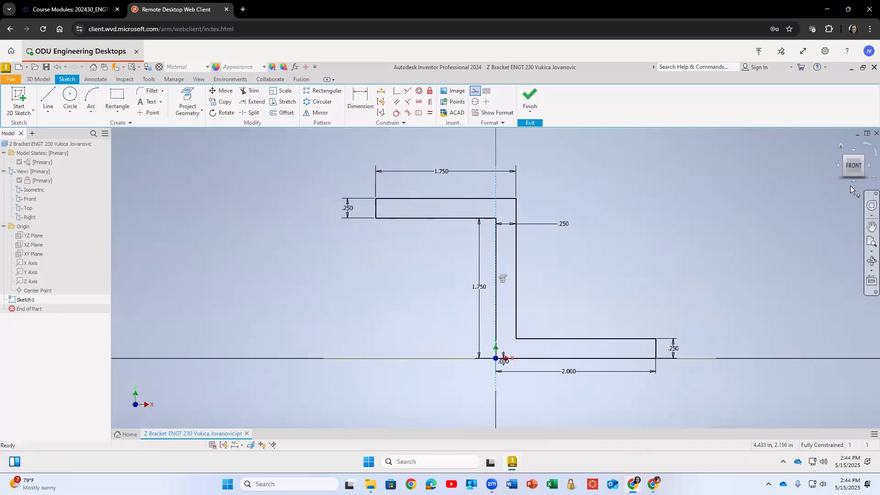
left_click(866, 230)
left_click_drag(686, 241, 593, 256)
left_click(867, 242)
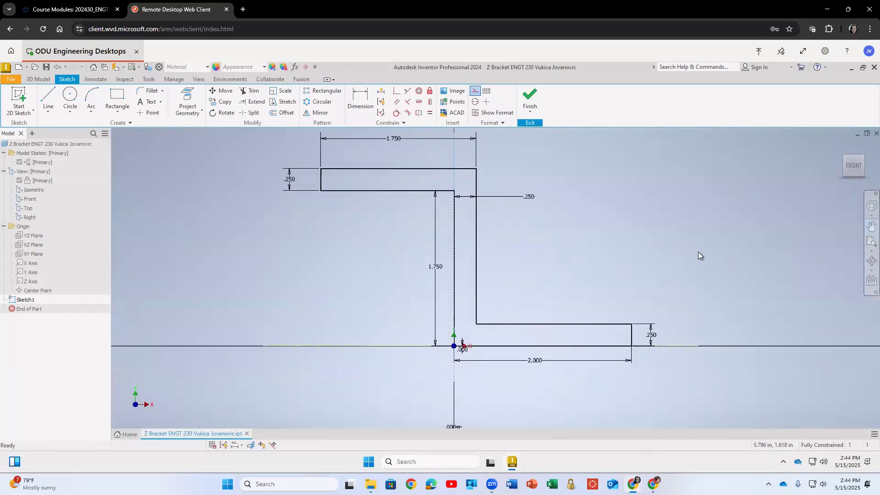
Review the profile from orbited and front views, then finish the sketch.
scroll(698, 252, "down", 2)
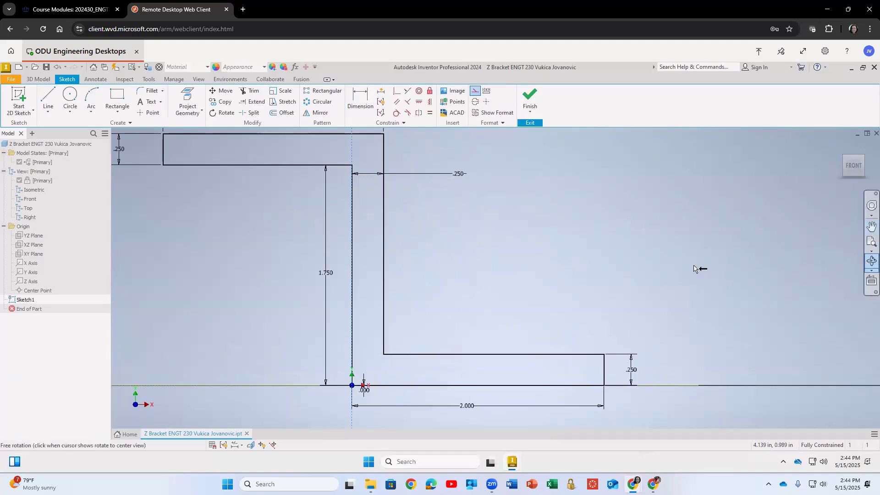
left_click(871, 261)
mouse_move(559, 274)
left_mouse_down()
mouse_move(509, 303)
mouse_move(486, 330)
left_mouse_up()
left_click(840, 146)
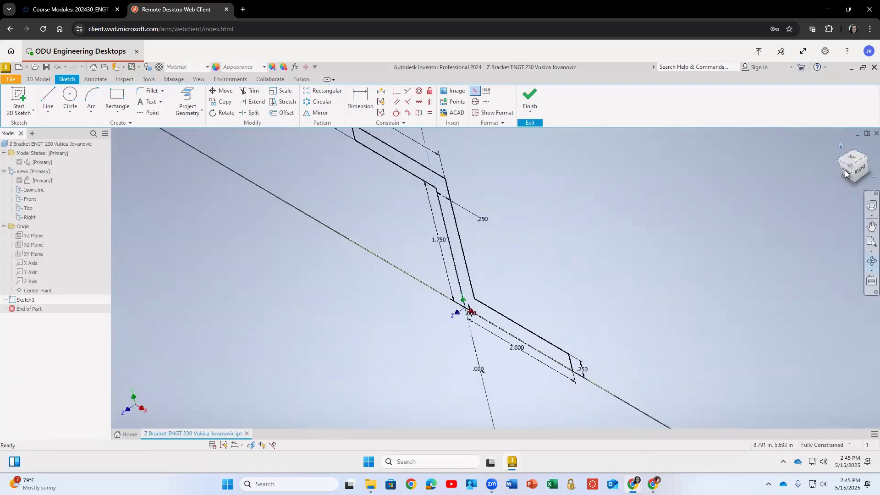
left_click(849, 171)
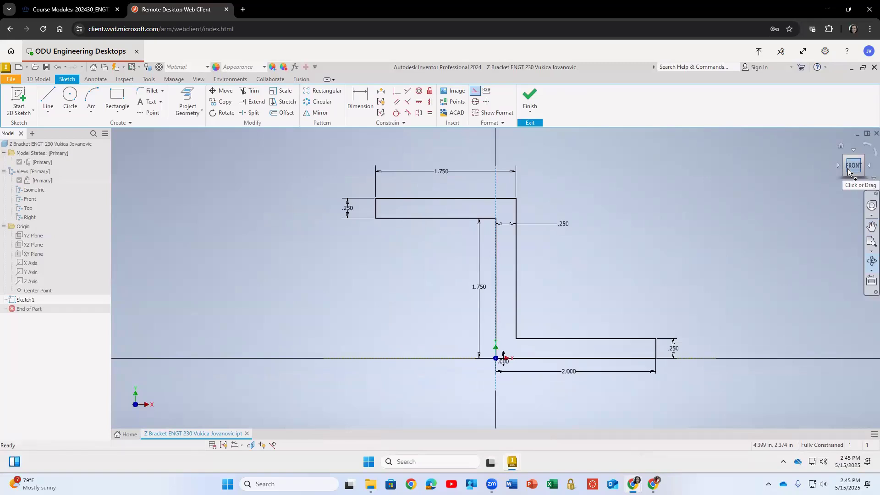
key("F4")
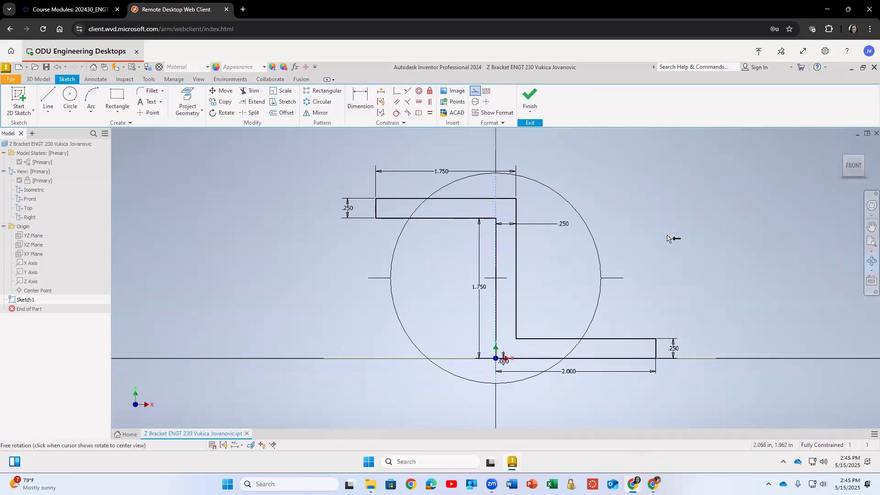
key("Escape")
left_click(842, 145)
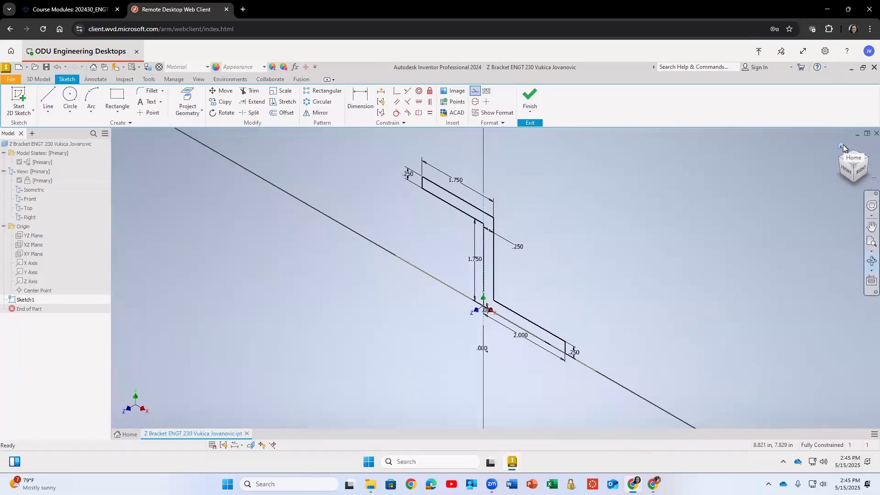
left_click(529, 98)
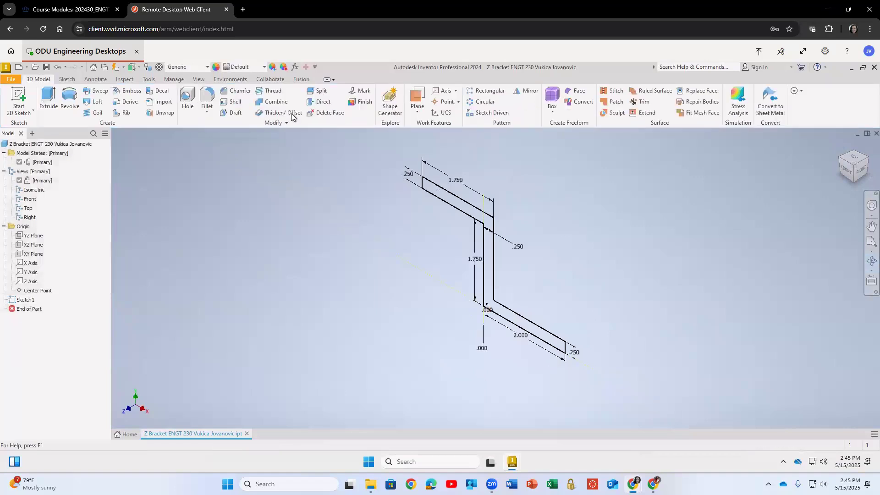
Extrude the Z profile 1 in symmetrically about the sketch plane.
left_click(49, 99)
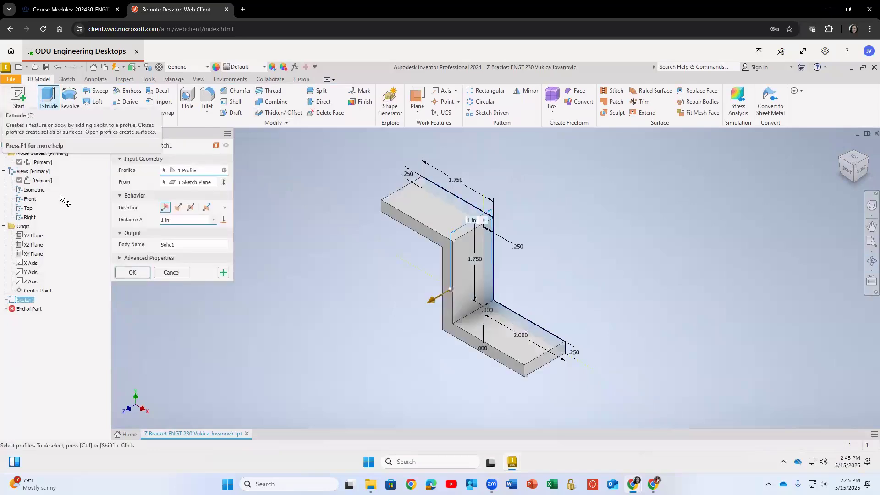
left_click(179, 209)
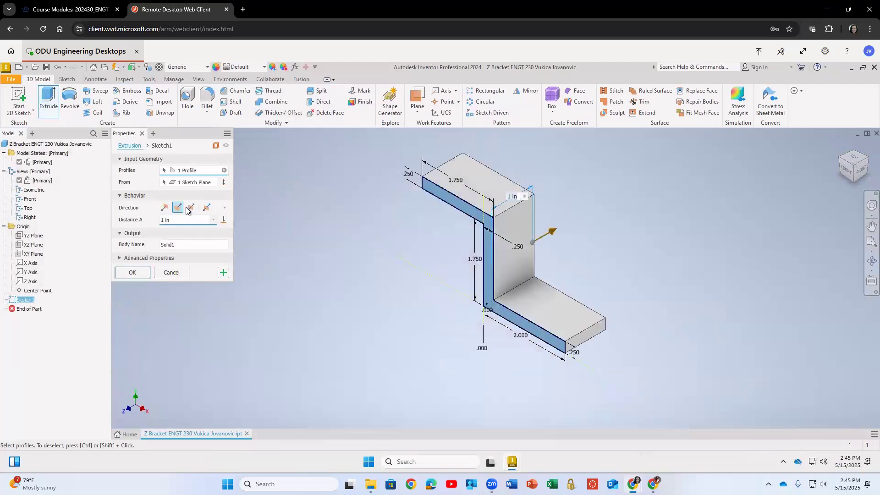
left_click(191, 209)
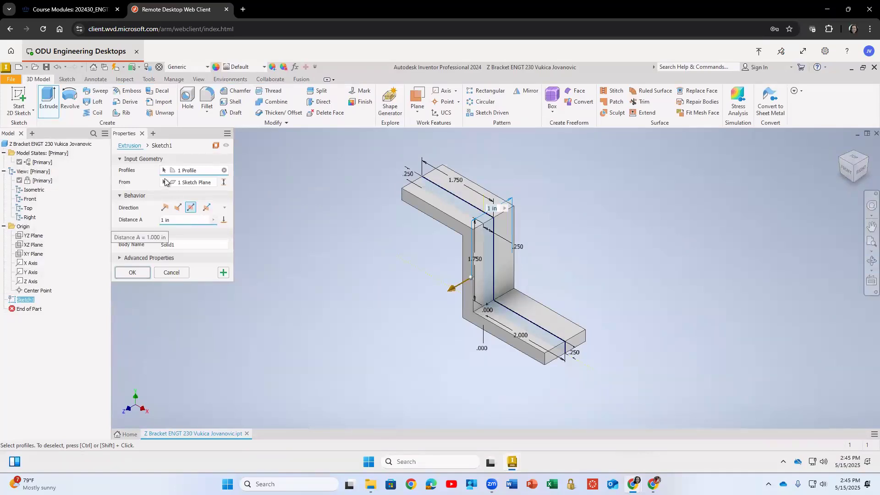
left_click(135, 276)
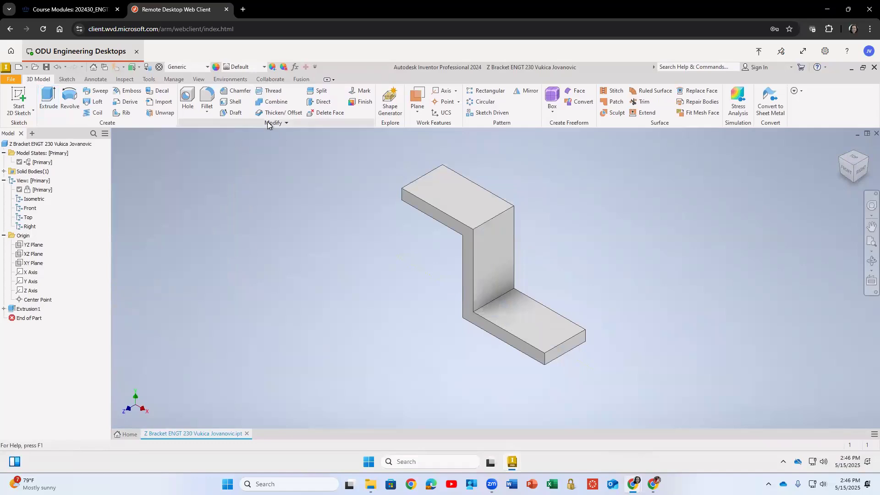
Fillet the four outer end edges of both flanges with a 0.5 in radius.
left_click(208, 94)
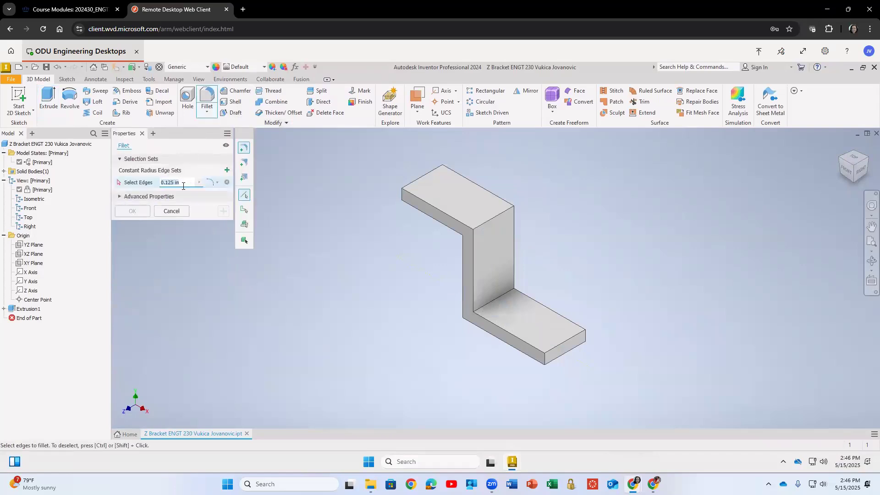
left_click(545, 359)
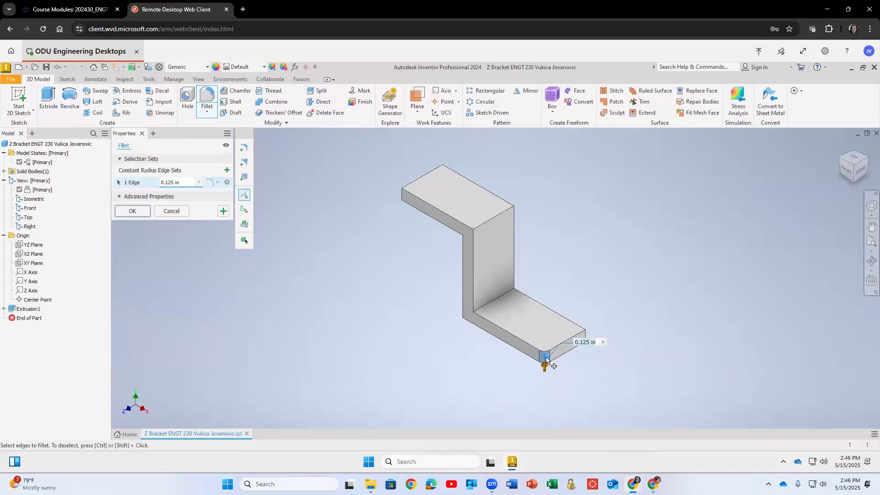
left_click(585, 335)
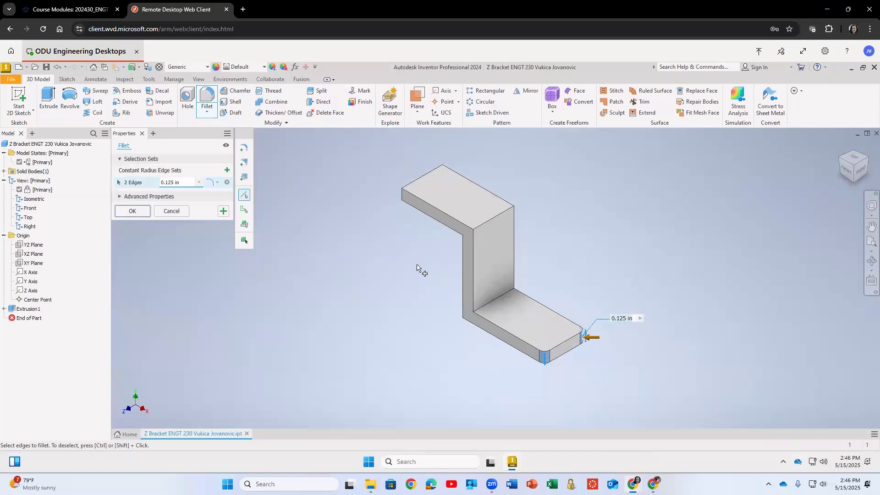
left_click(403, 196)
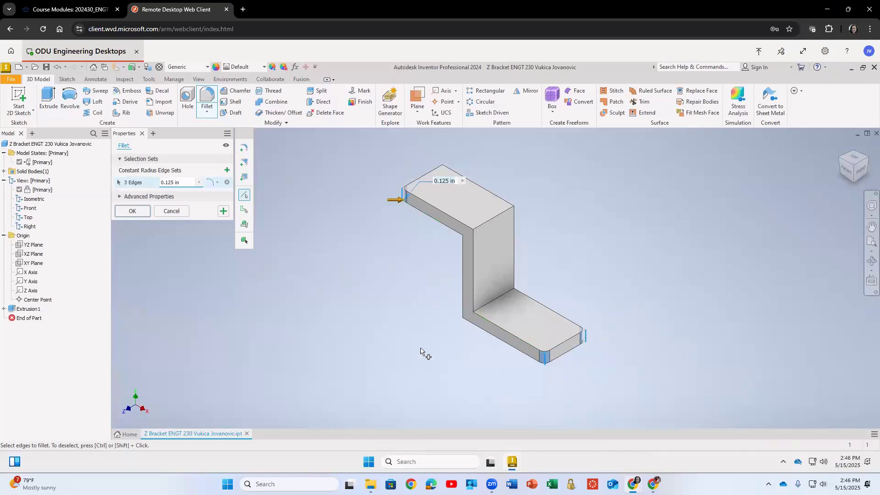
middle_click_drag(431, 303, 489, 328, "shift")
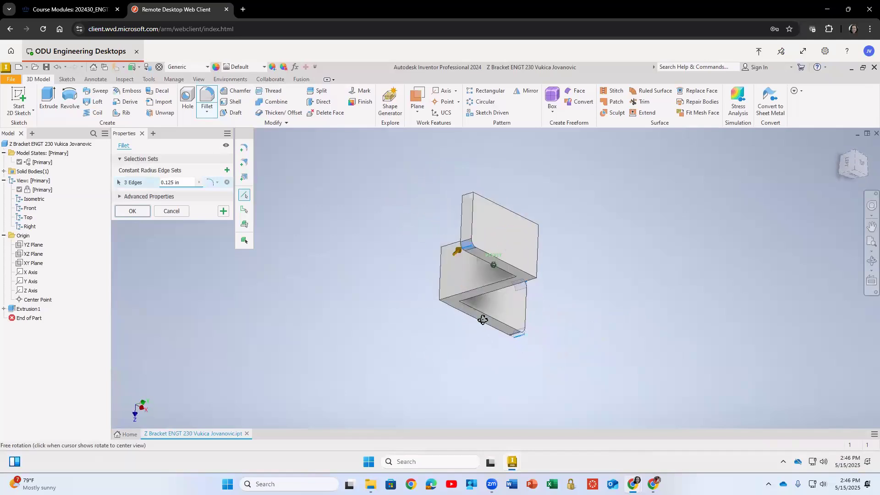
left_click(466, 197)
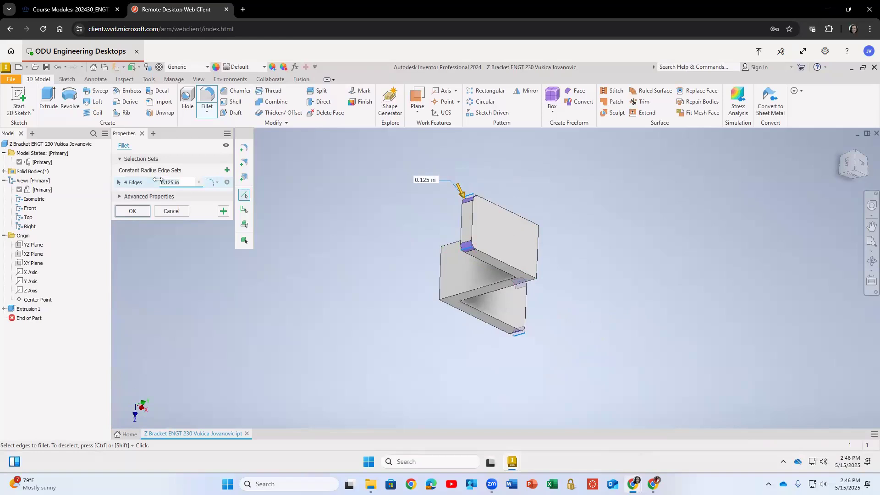
type("0.5")
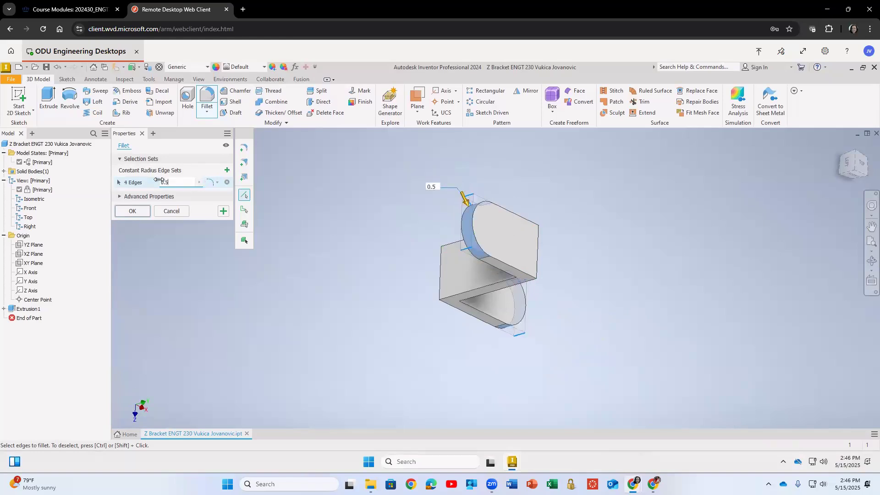
type(" mm")
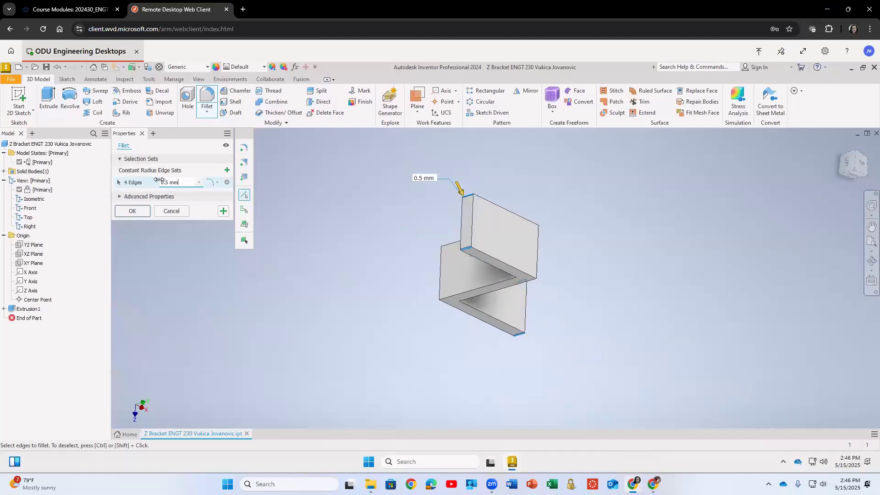
key("BackSpace")
key("BackSpace")
type("in")
left_click(137, 213)
Toggle the XY plane's visibility on to view it within the bracket, then off again.
mouse_move(333, 291)
middle_mouse_down("shift")
mouse_move(297, 261)
mouse_move(288, 274)
middle_mouse_up("shift")
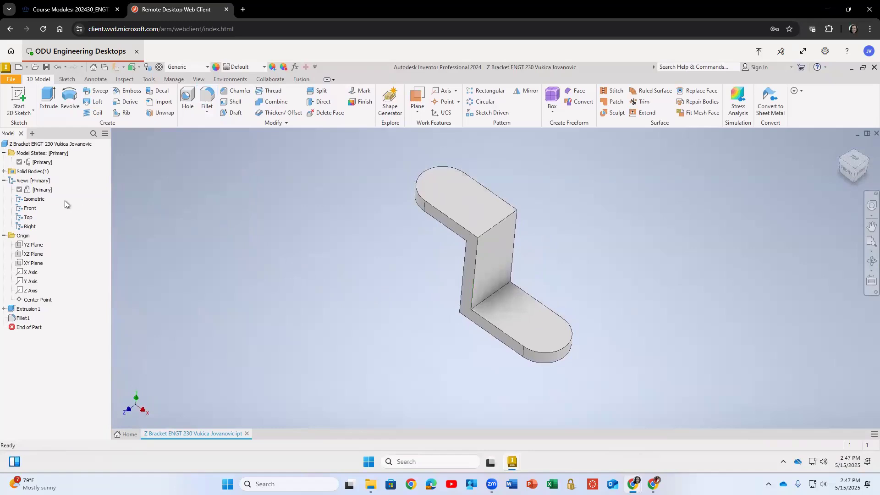
left_click(32, 265)
right_click(32, 265)
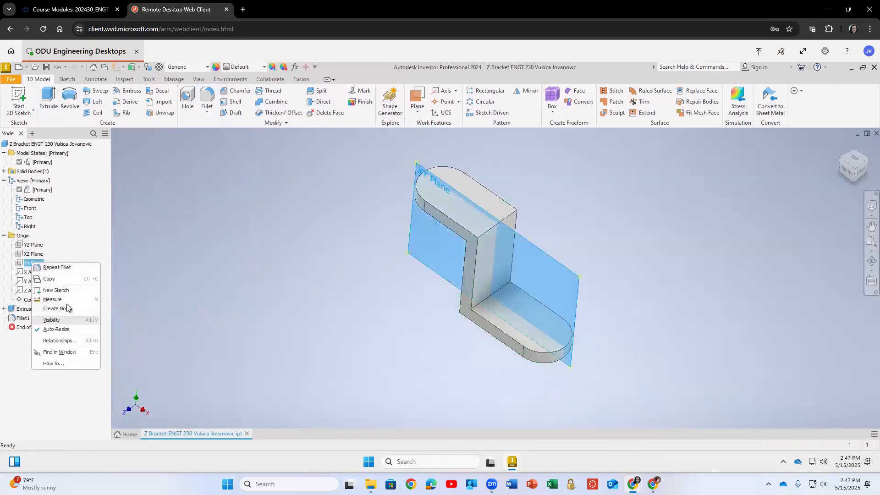
left_click(51, 321)
middle_click_drag(407, 264, 422, 236)
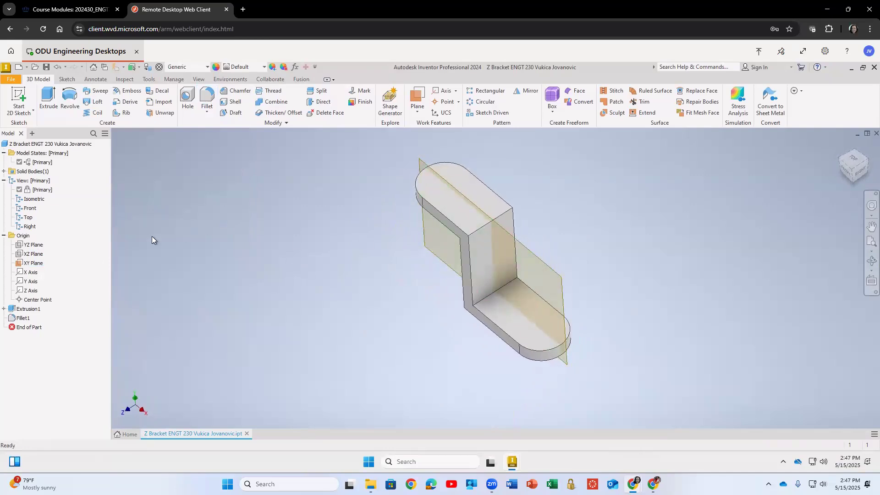
right_click(26, 268)
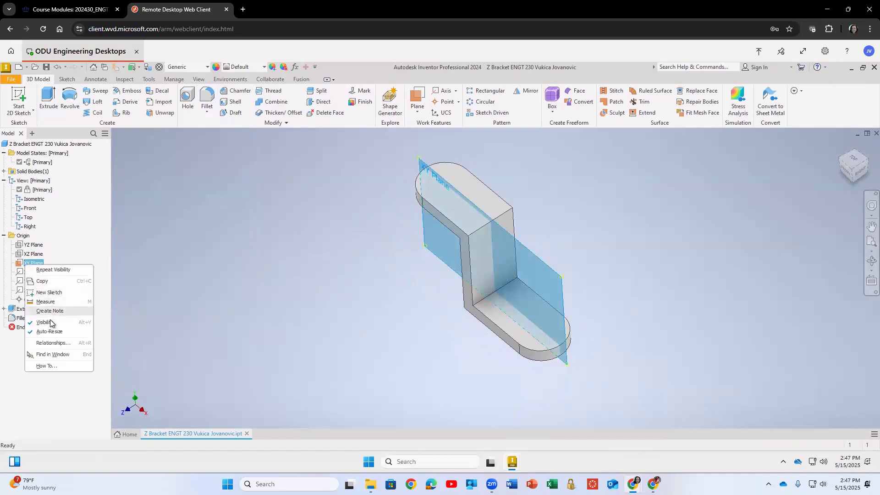
left_click(310, 273)
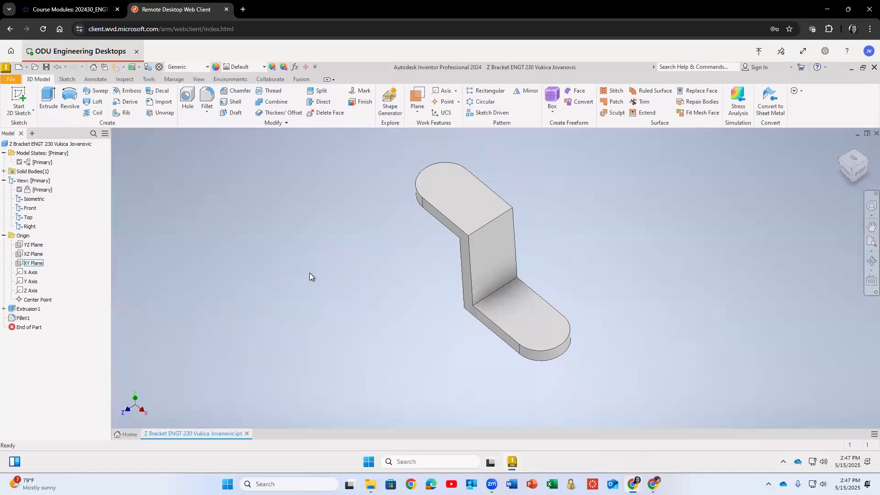
Start a sketch on the lower flange's top face and project its rounded end edge.
left_click(19, 95)
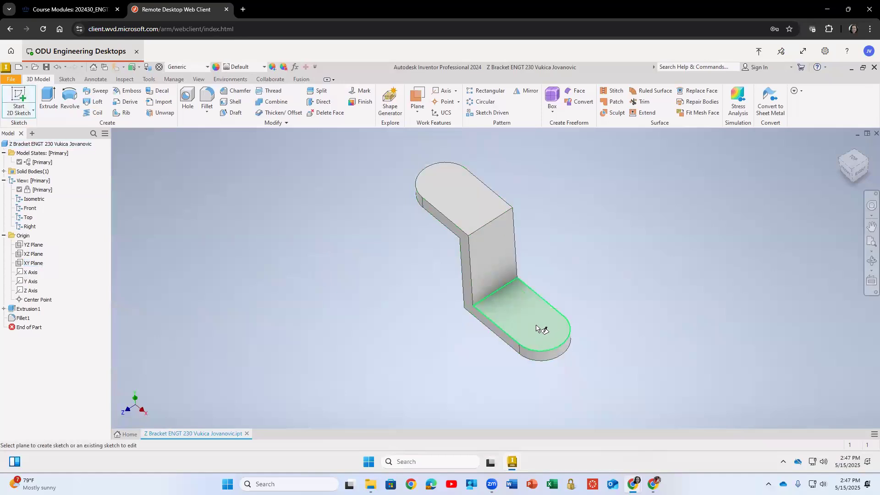
left_click(536, 326)
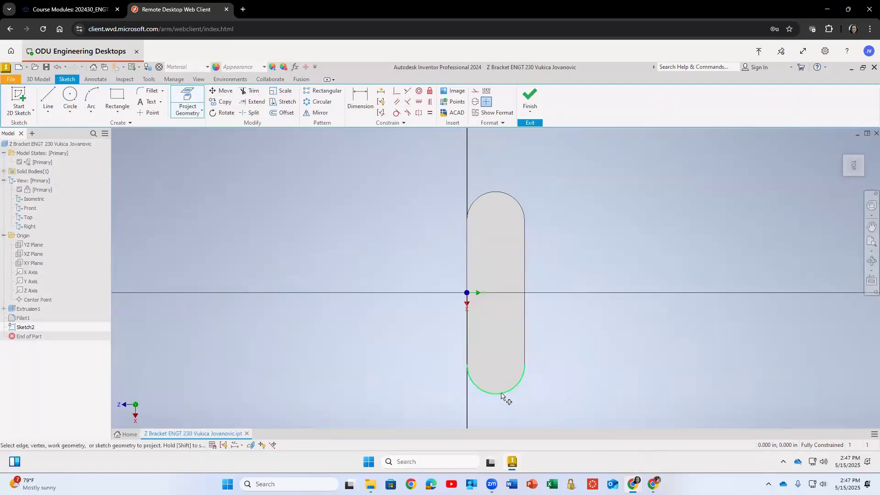
left_click(501, 393)
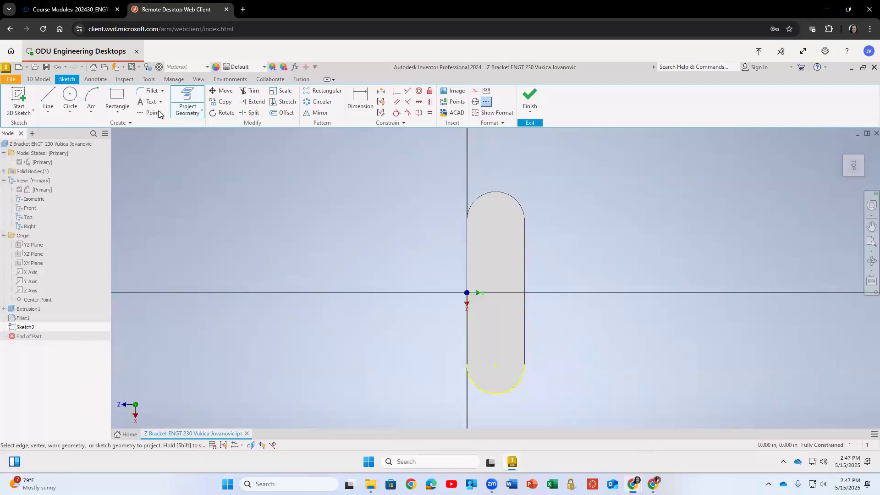
Convert the projected rounded-end arc into construction geometry.
left_click(70, 96)
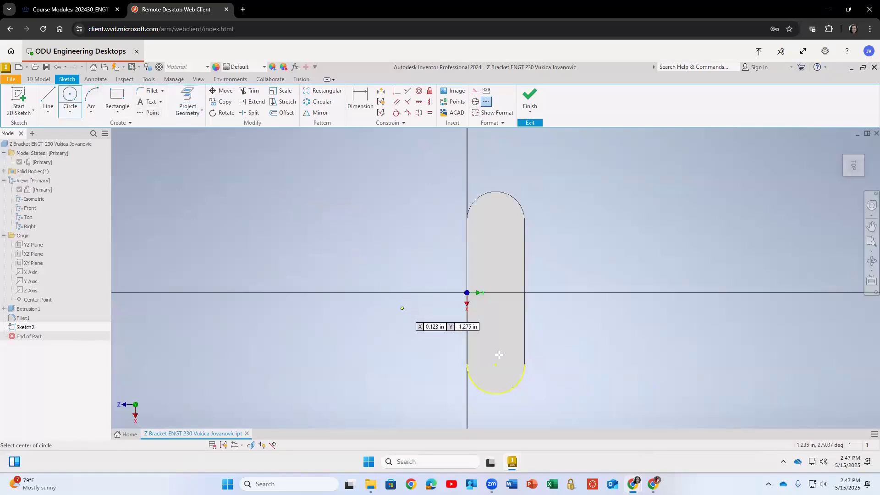
key("Escape")
left_click_drag(417, 348, 554, 402)
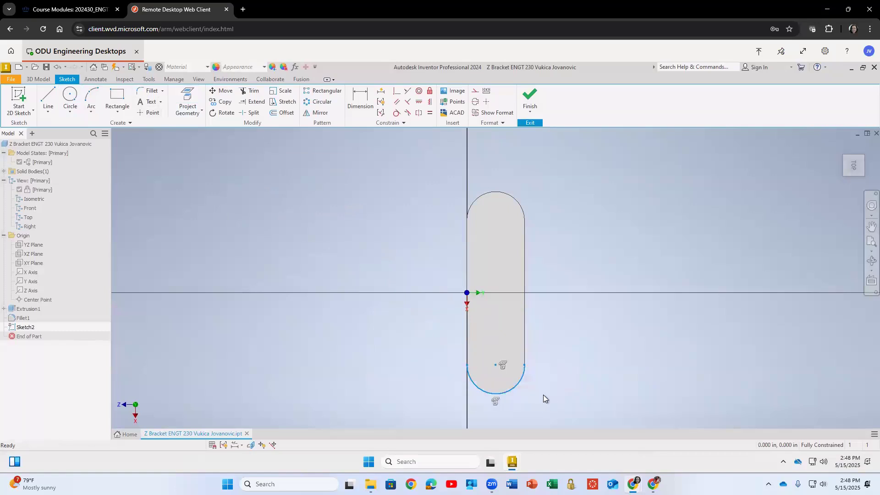
left_click(475, 94)
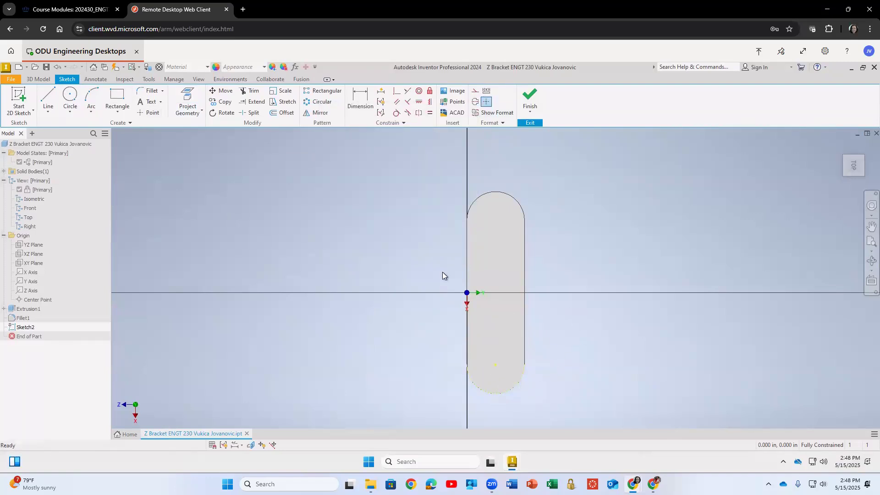
Draw a circle about 0.53 in in diameter centered on the rounded end's arc center.
left_click(70, 96)
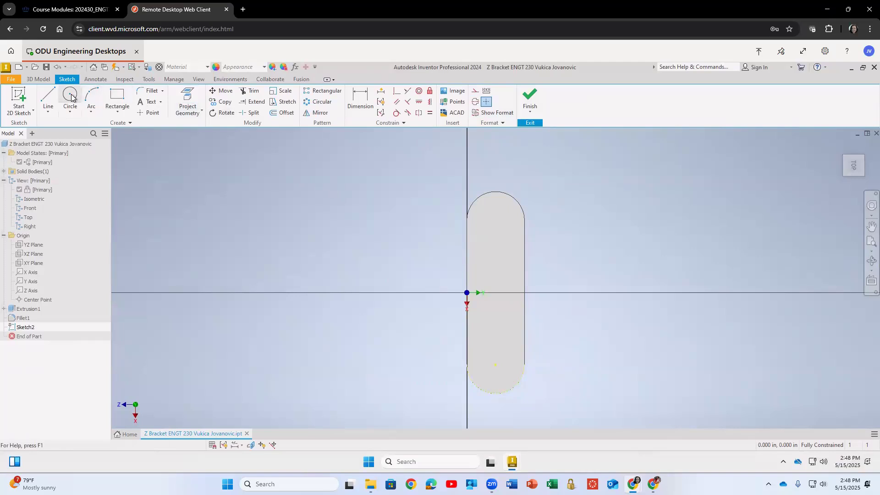
left_click(495, 365)
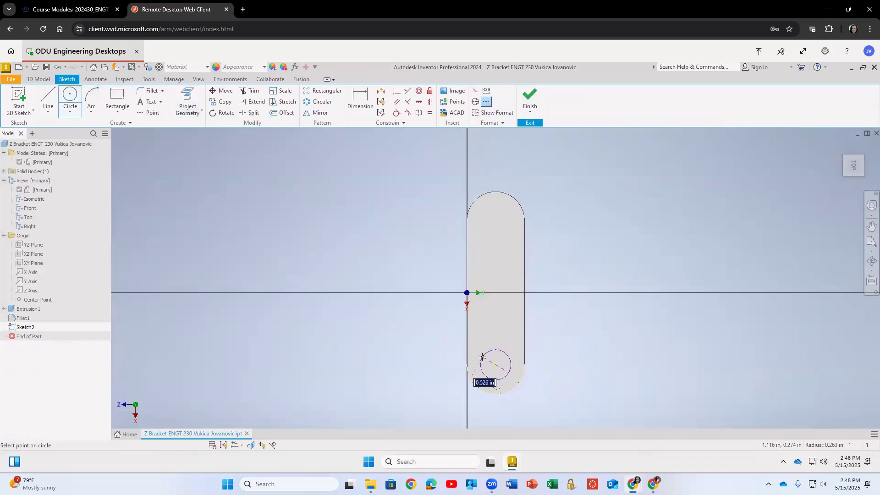
left_click(486, 375)
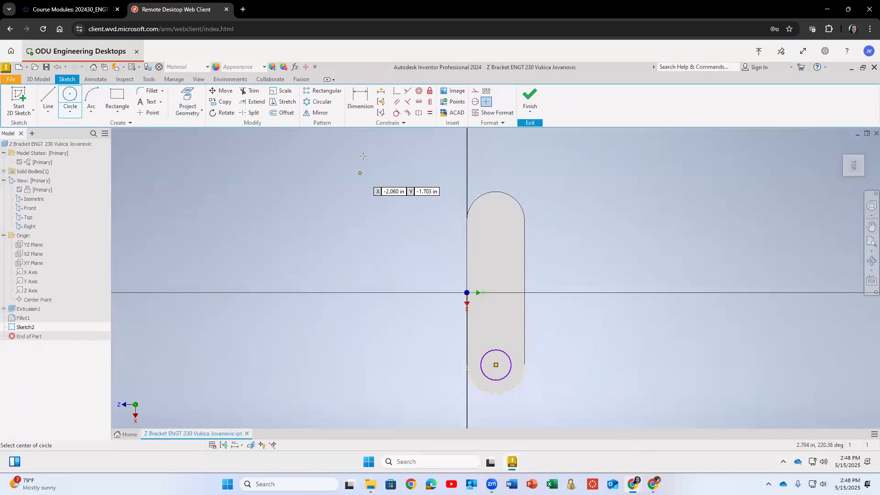
Dimension the circle's diameter and set it to 0.5 in.
left_click(360, 97)
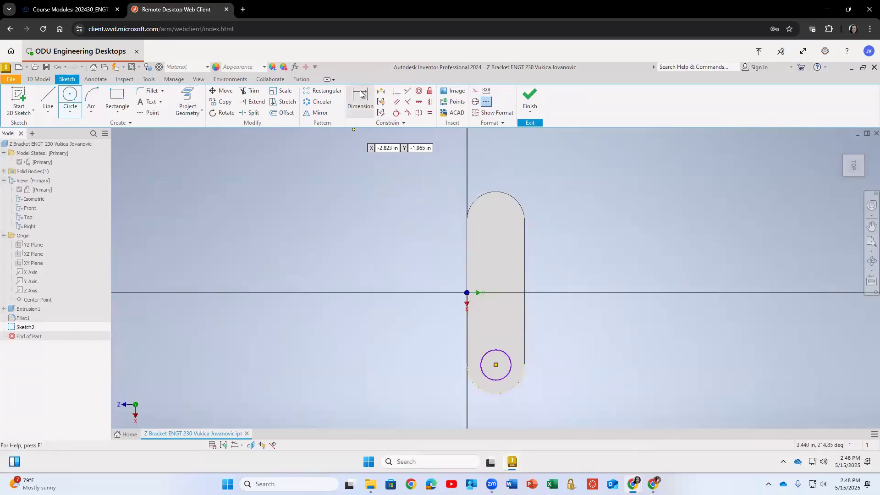
left_click(510, 362)
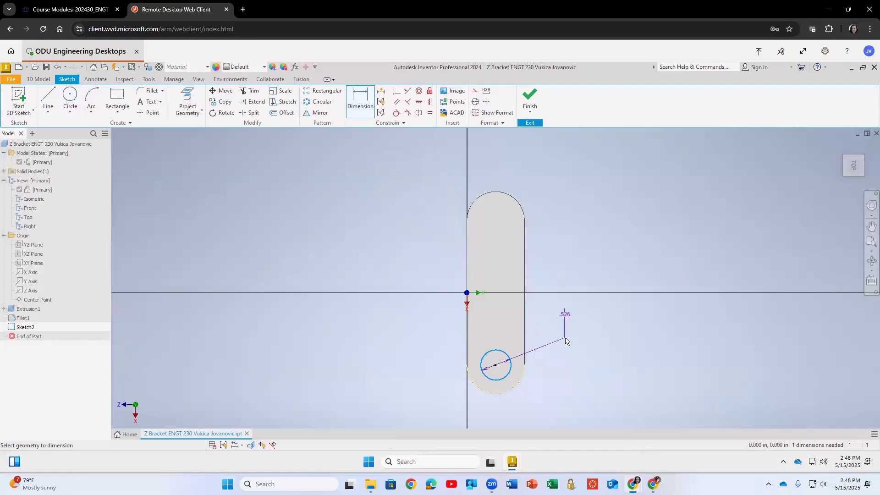
right_click(542, 352)
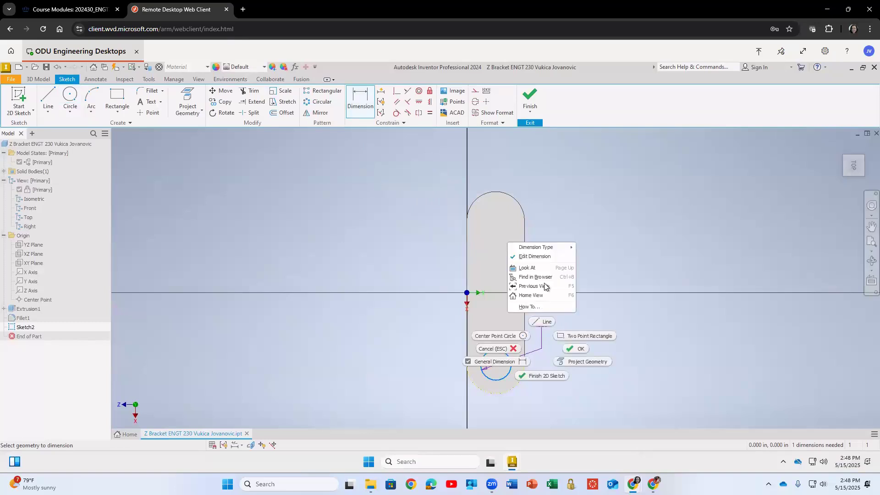
mouse_move(568, 249)
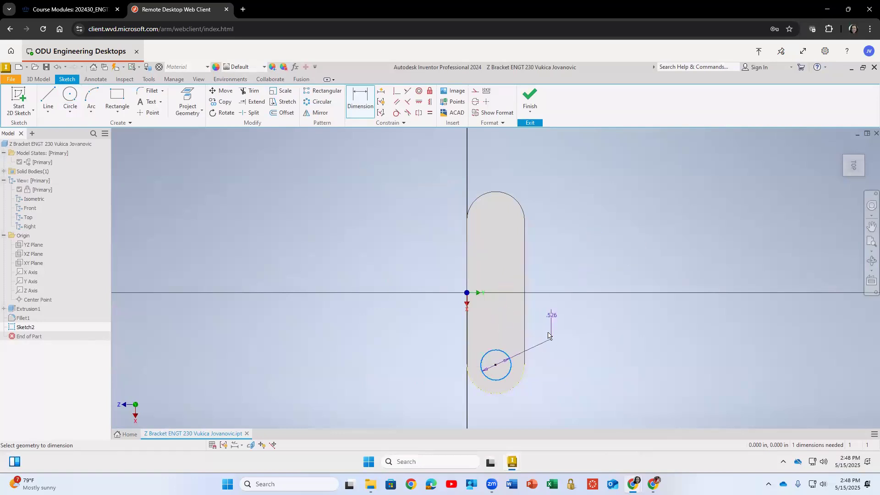
left_click(548, 312)
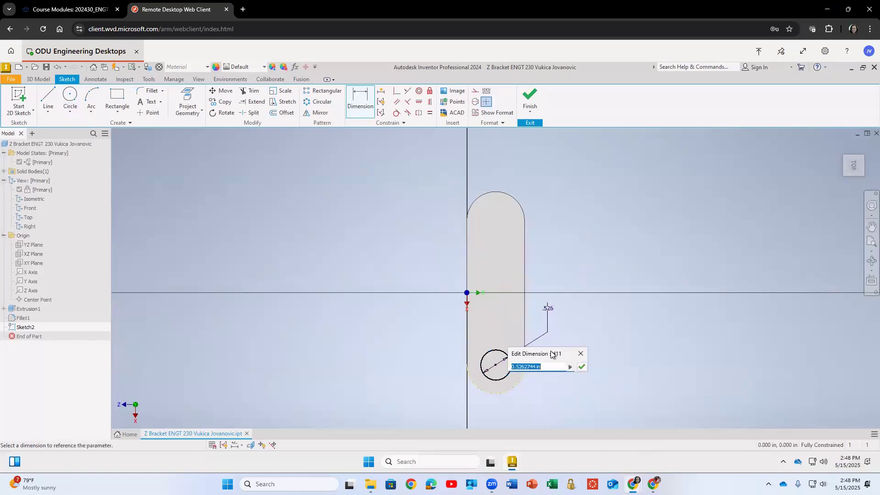
type("0.5")
key("Return")
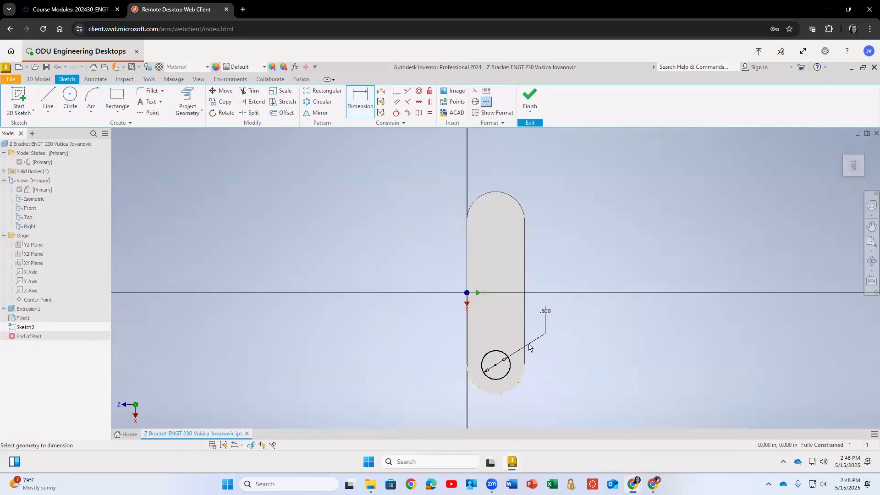
Finish the sketch and extrude the circle as a cut with the Through All extent.
mouse_move(534, 369)
middle_mouse_down("shift")
mouse_move(546, 345)
mouse_move(579, 346)
mouse_move(605, 372)
mouse_move(580, 367)
middle_mouse_up("shift")
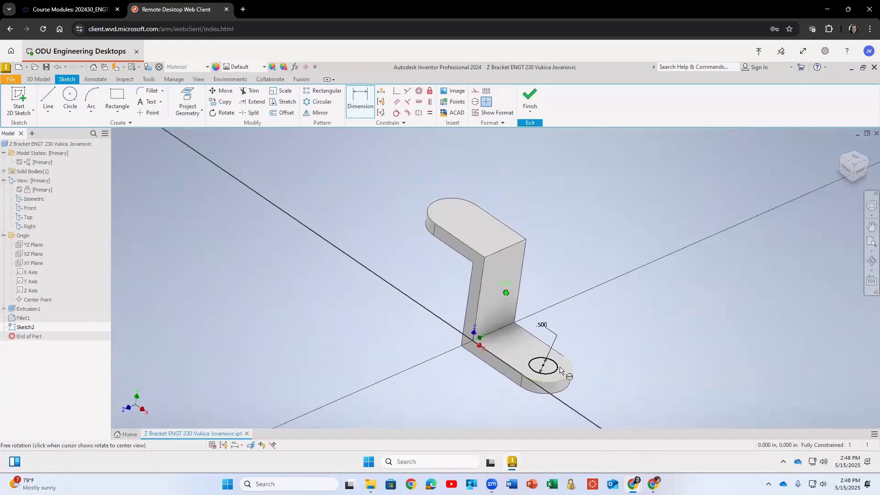
left_click(532, 94)
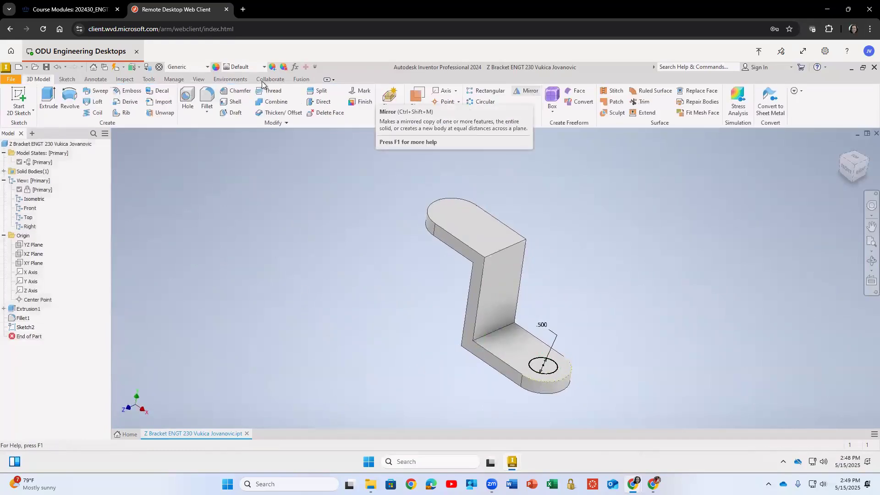
left_click(50, 96)
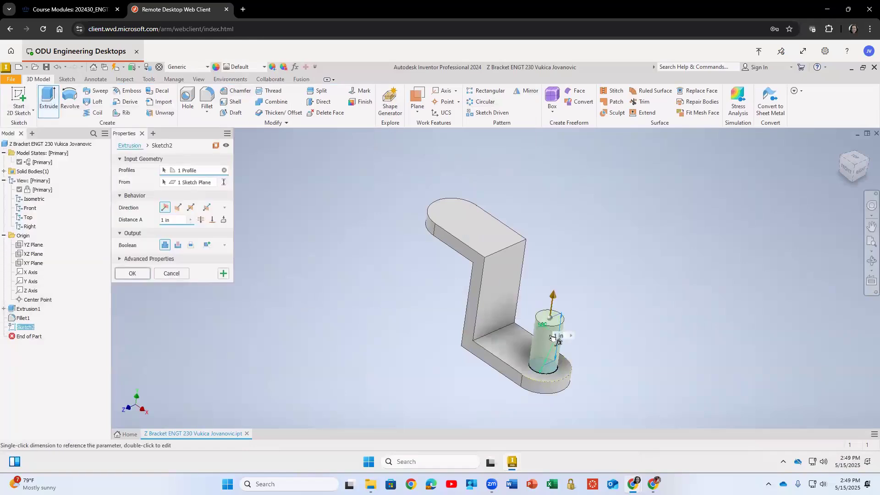
left_click_drag(552, 293, 535, 417)
left_click_drag(557, 270, 559, 249)
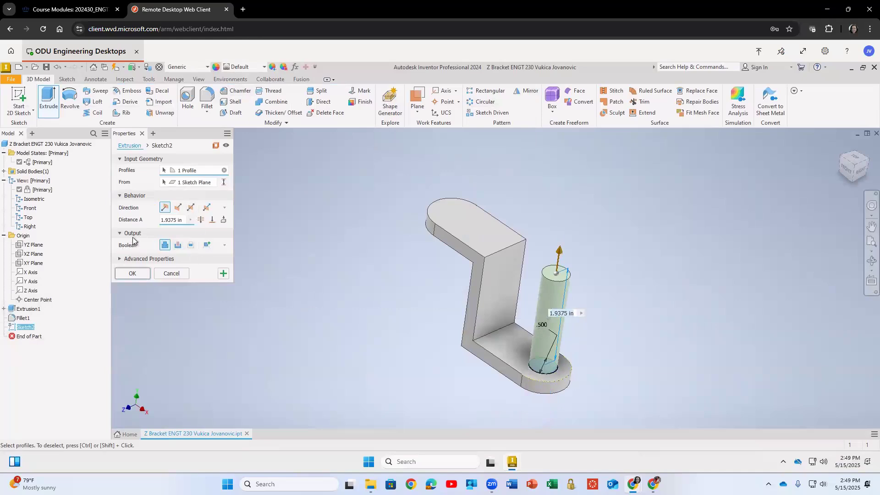
left_click(178, 246)
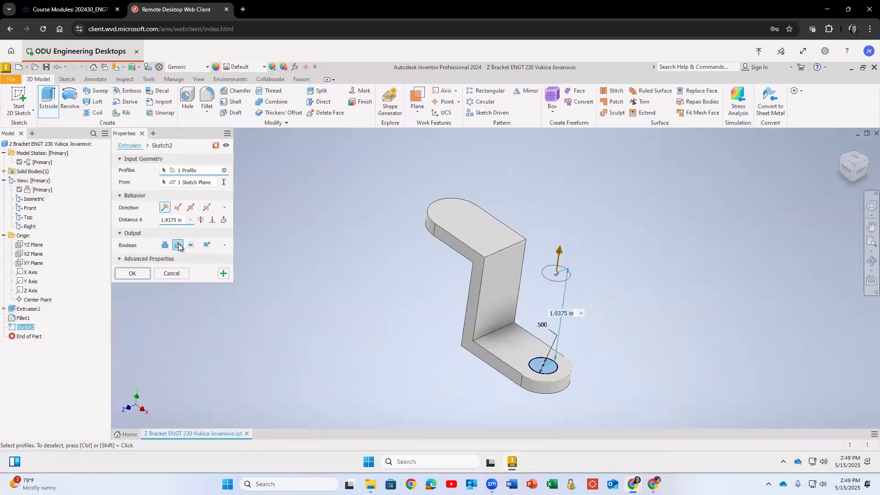
left_click(201, 220)
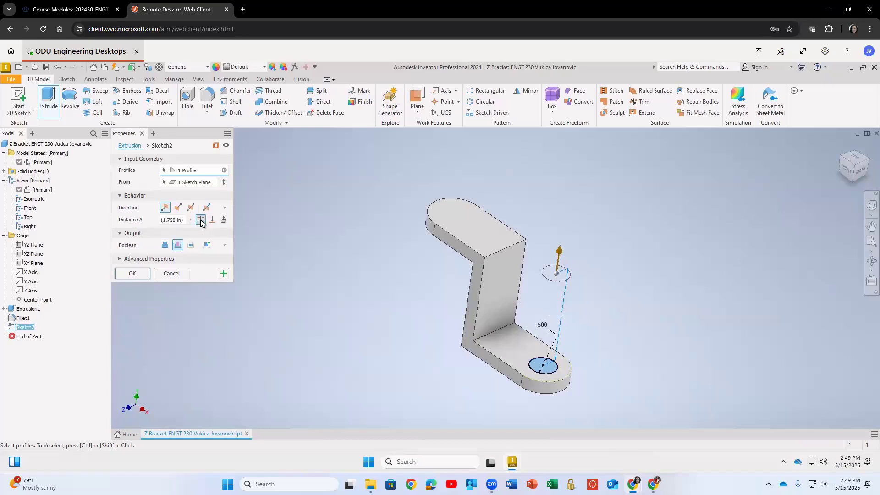
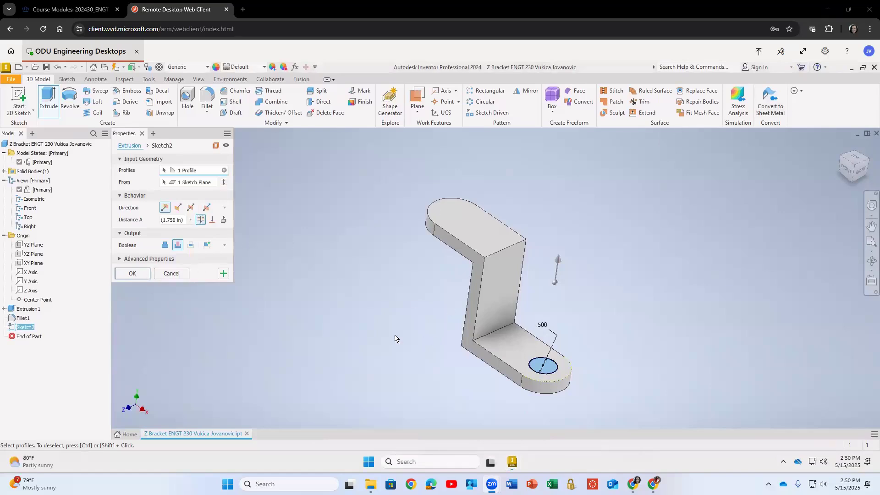
Redo the circle's extrusion as a 1 in cut in the flipped direction through the lower flange.
left_click(142, 274)
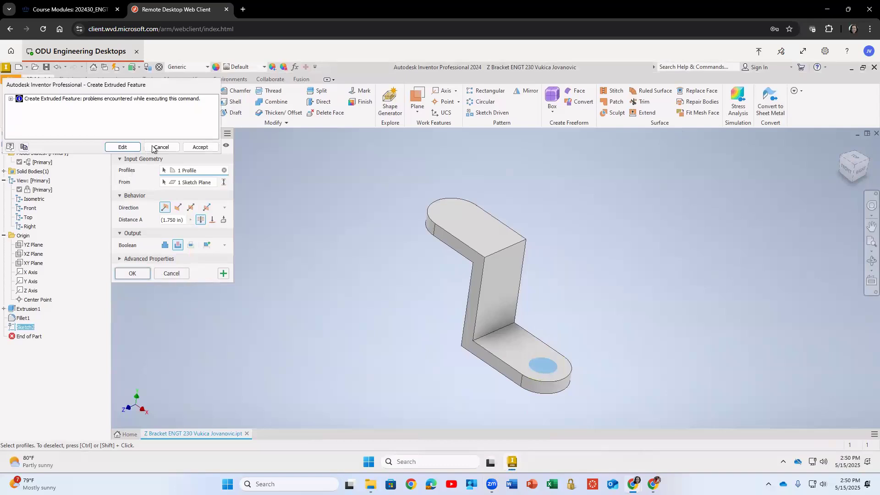
left_click(173, 146)
left_click(48, 101)
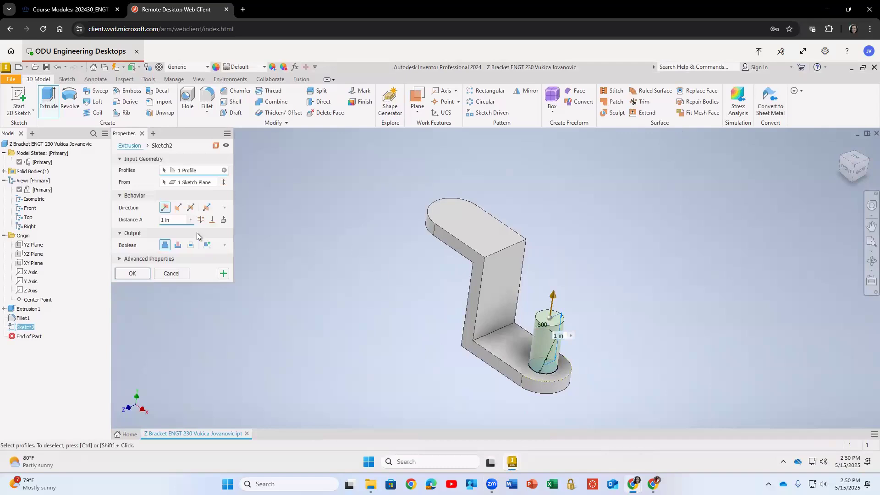
left_click(178, 245)
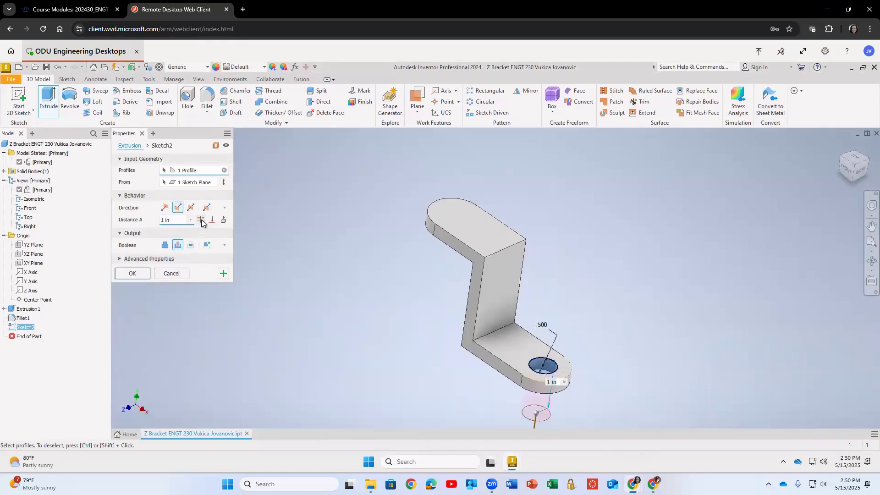
left_click(150, 272)
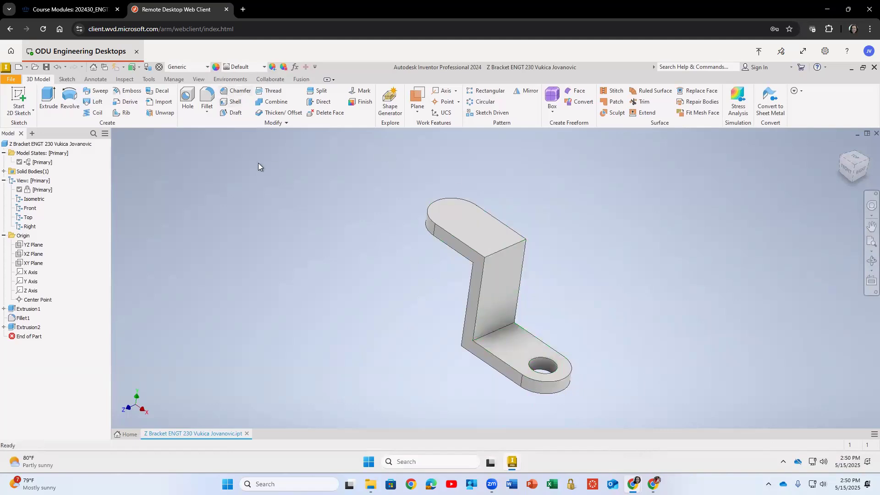
left_click(186, 98)
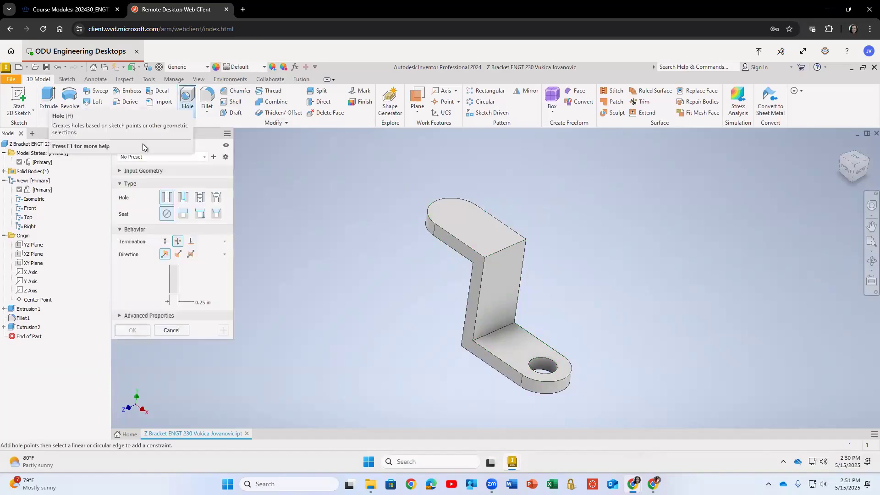
left_click(150, 157)
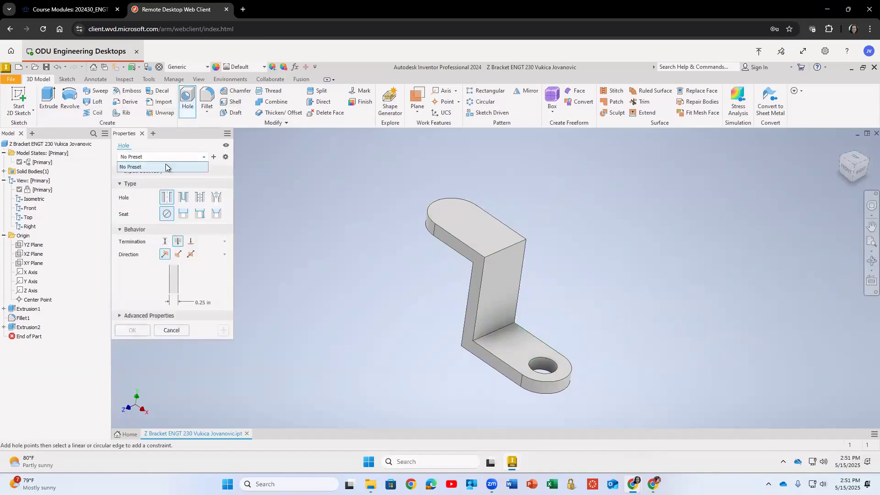
left_click(180, 167)
left_click(454, 207)
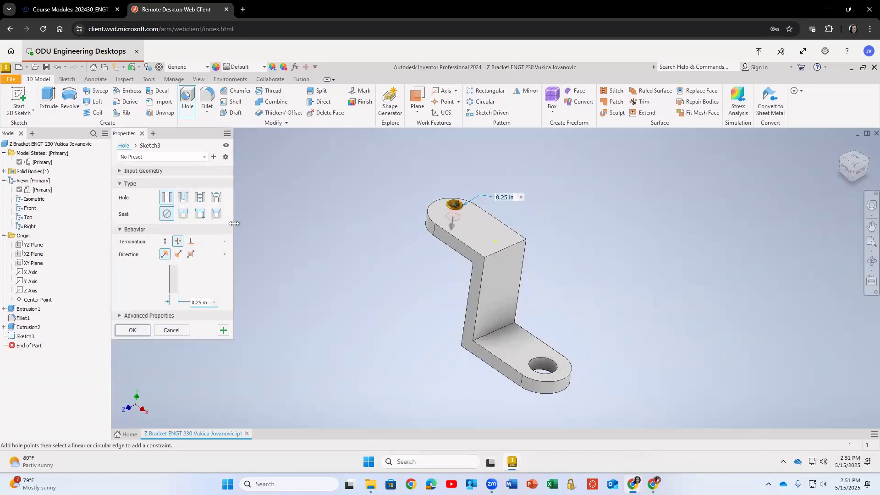
left_click(120, 172)
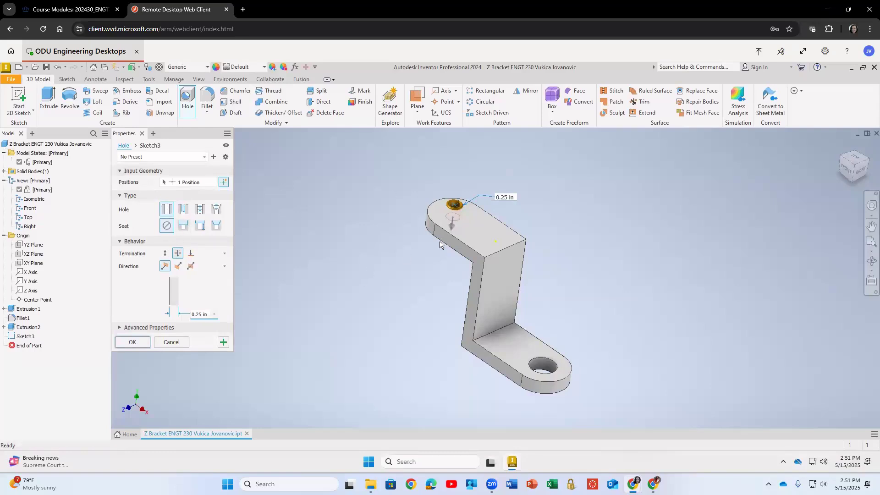
left_click(120, 327)
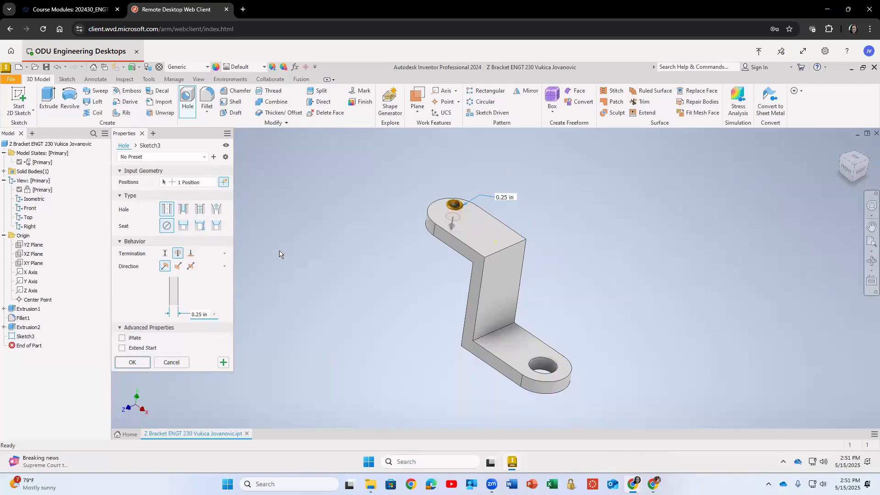
left_click(178, 362)
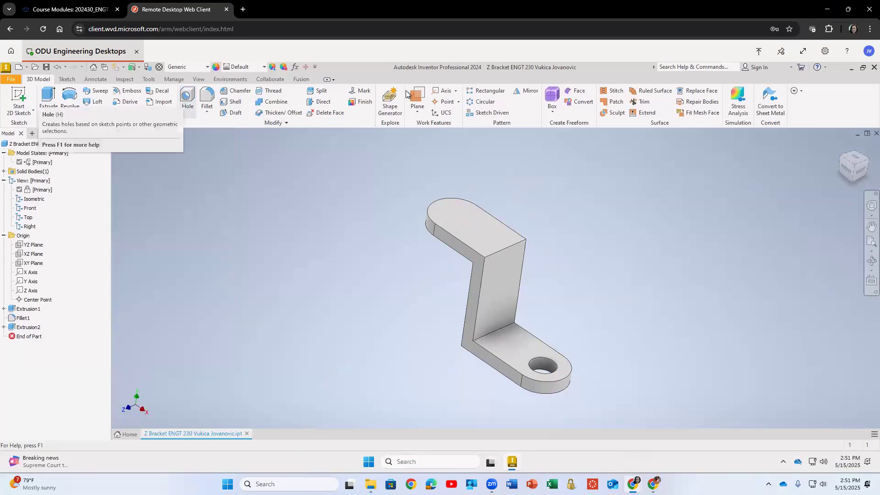
Create a work axis through the upper flange's rounded end using the Axis command.
left_click(444, 90)
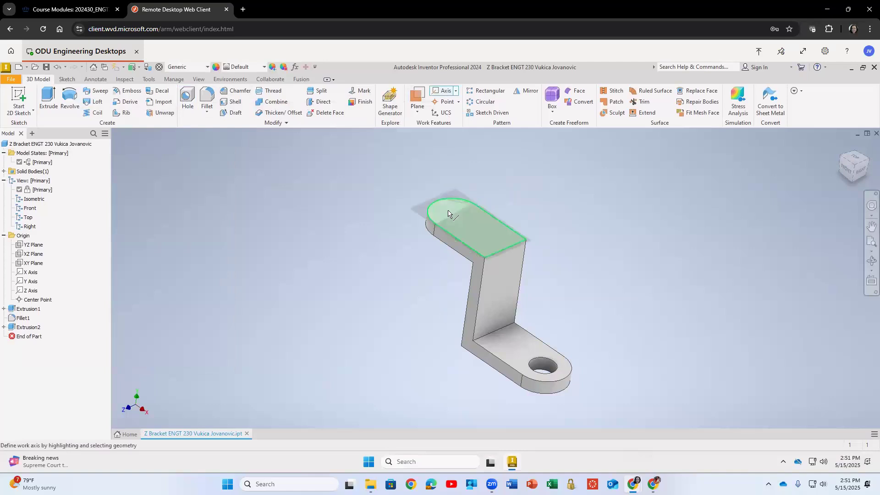
left_click(456, 92)
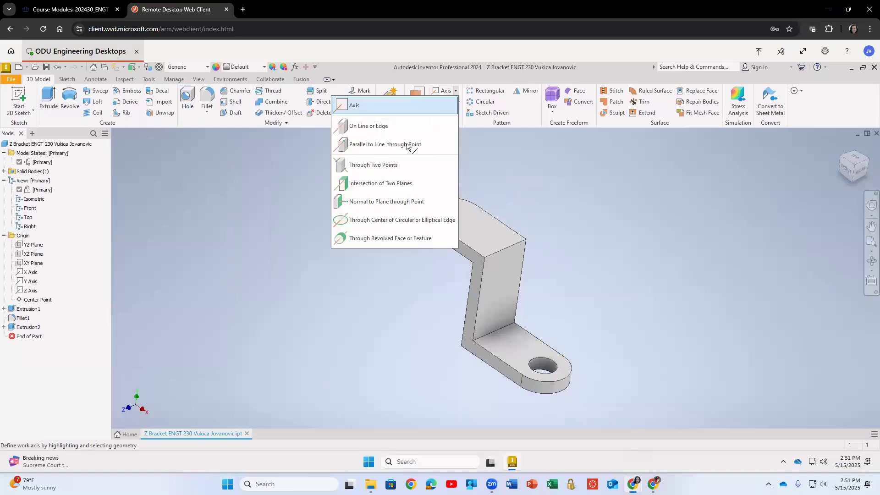
left_click(411, 147)
left_click(425, 205)
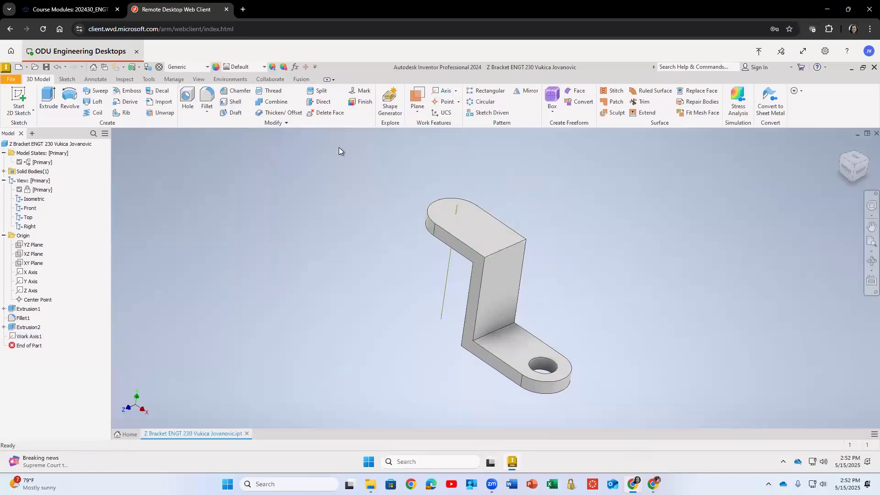
left_click(189, 97)
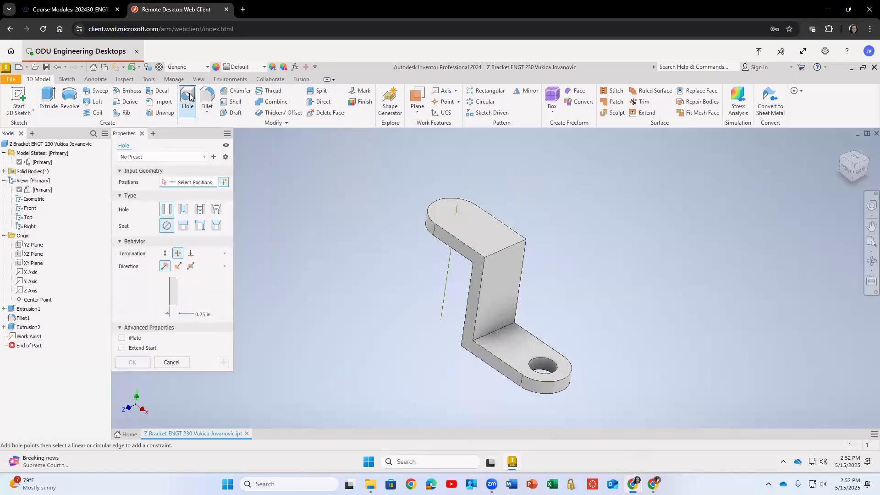
left_click(465, 212)
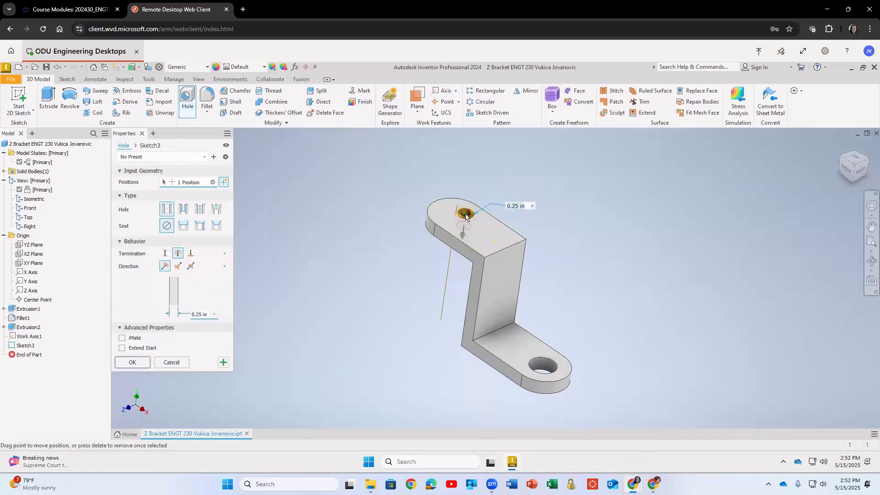
left_click_drag(464, 213, 459, 213)
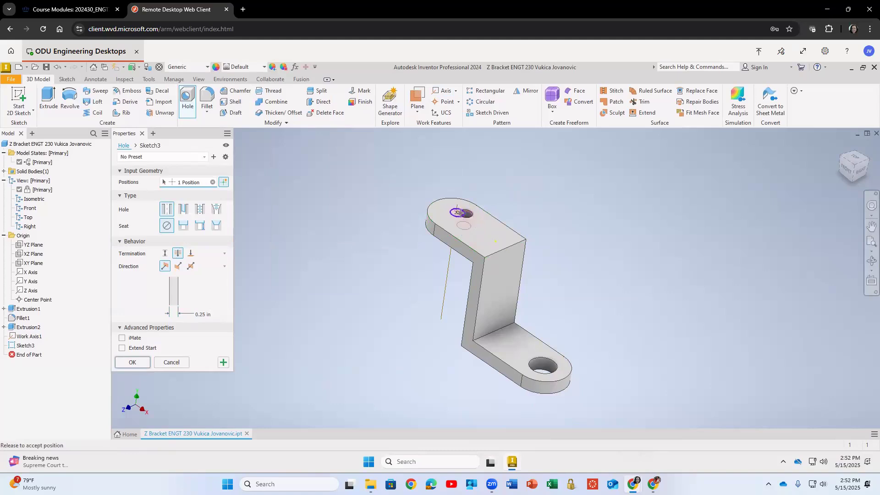
left_click_drag(463, 219, 464, 221)
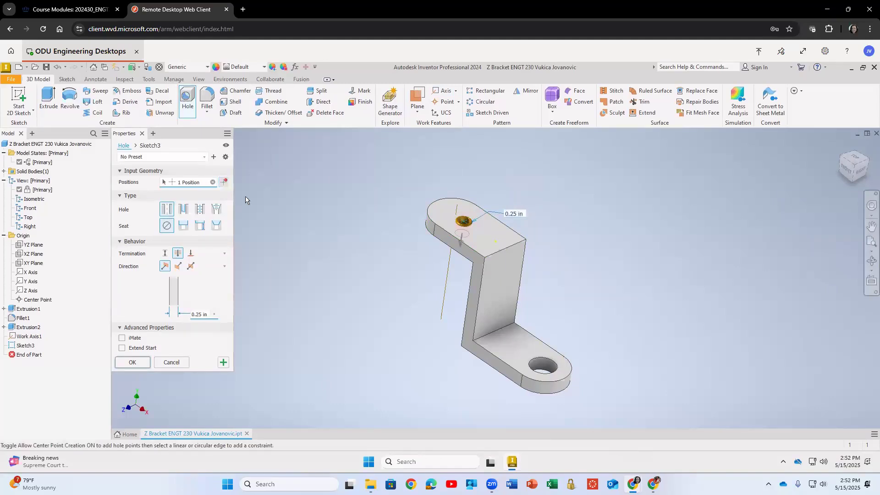
left_click(171, 363)
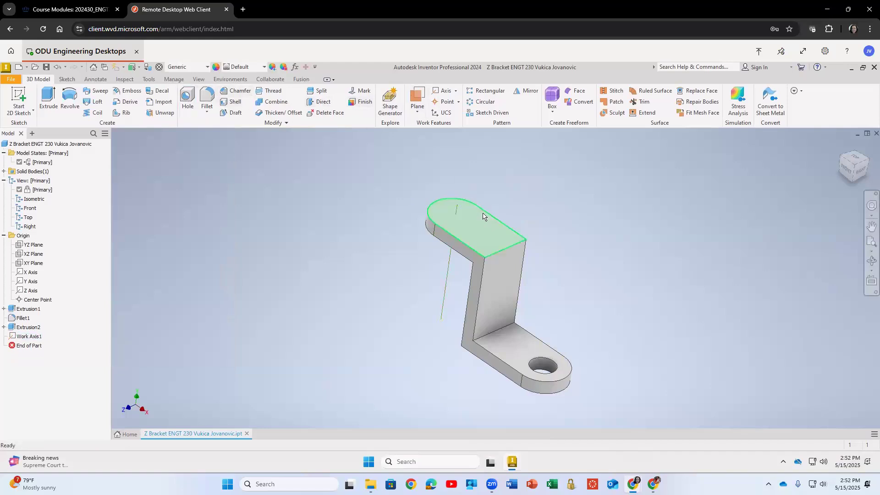
left_click(188, 98)
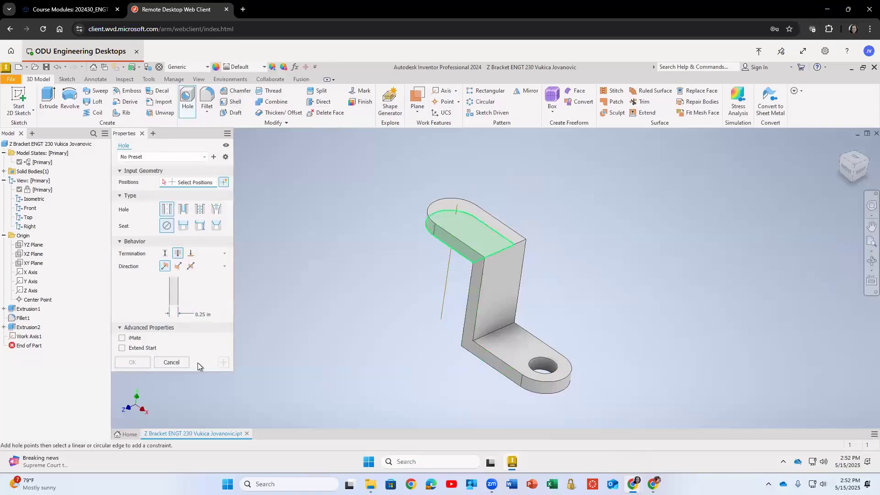
left_click(172, 362)
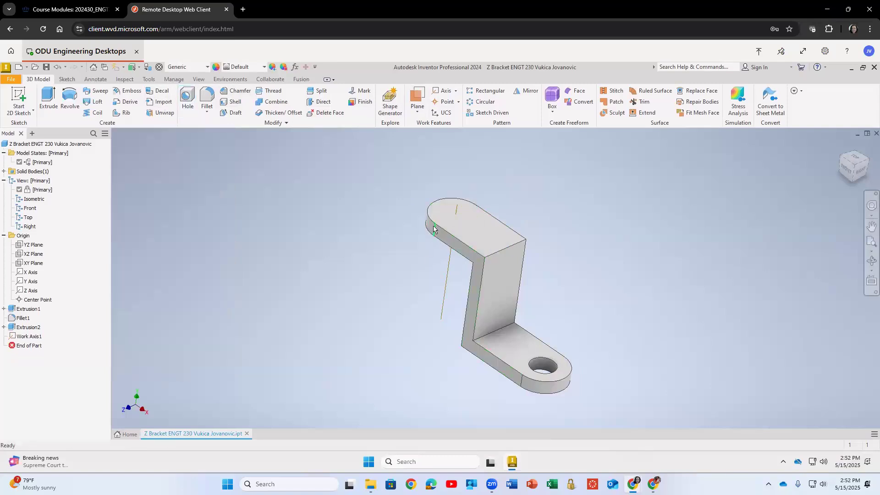
Start a Hole centered on the upper flange's rounded end and choose a counterbore seat.
left_click(433, 222)
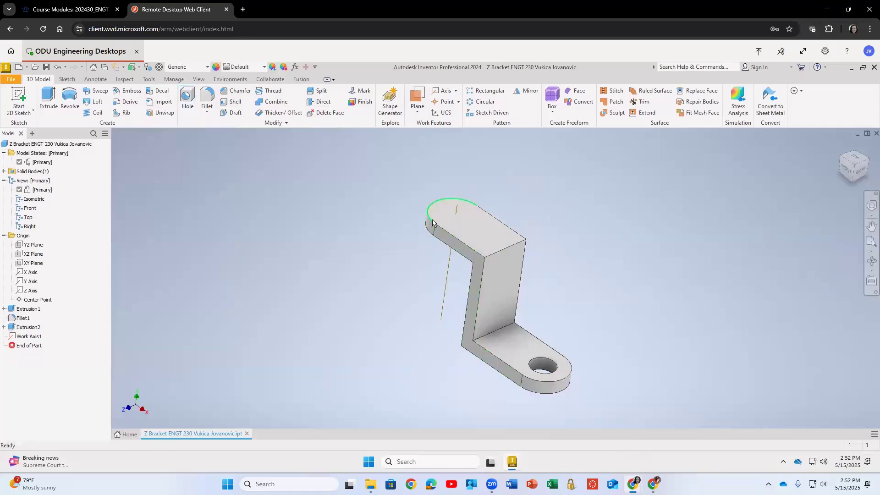
left_click(186, 98)
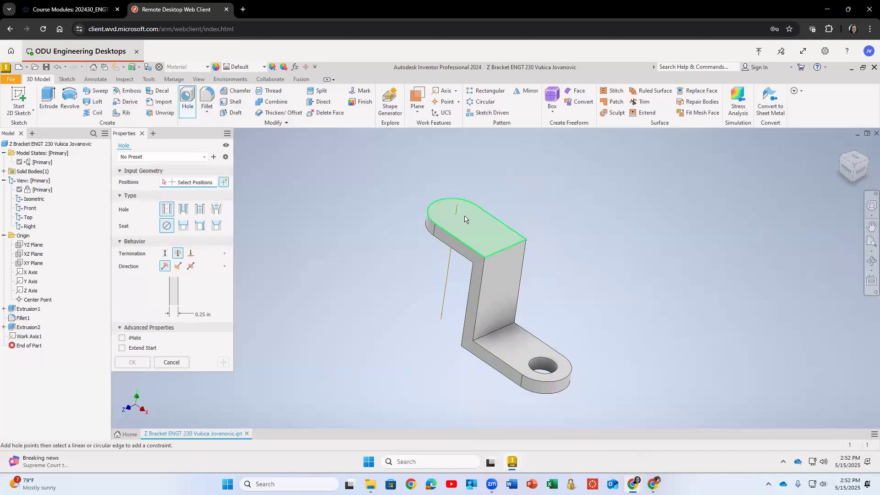
left_click(445, 209)
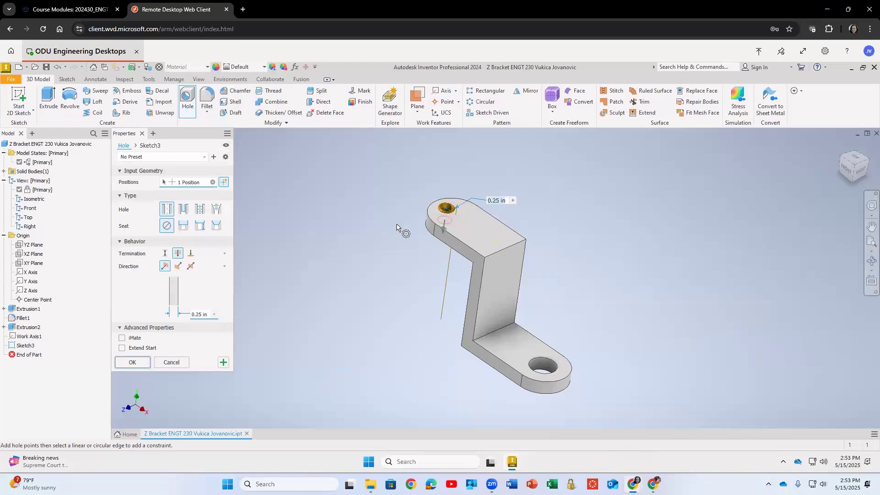
left_click(189, 227)
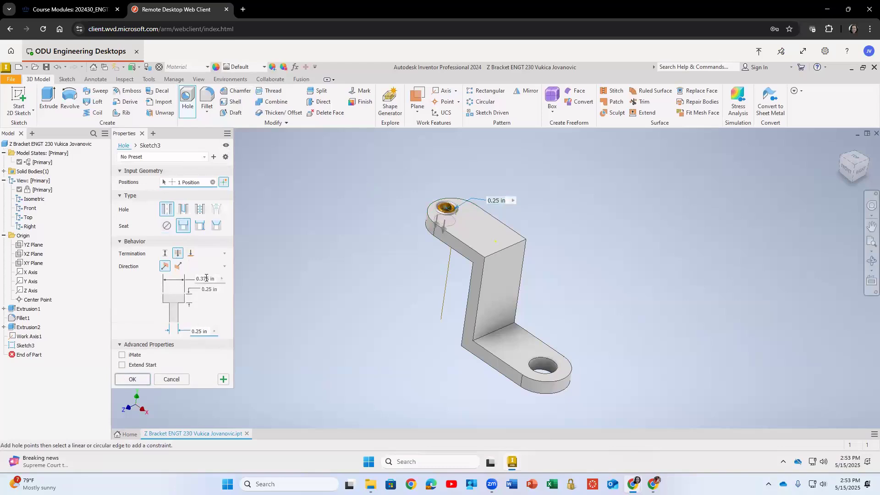
Set the counterbore diameter to 0.5 in, its depth to 0.125 in, and the hole diameter to 0.25 in.
left_click(205, 276)
type("0")
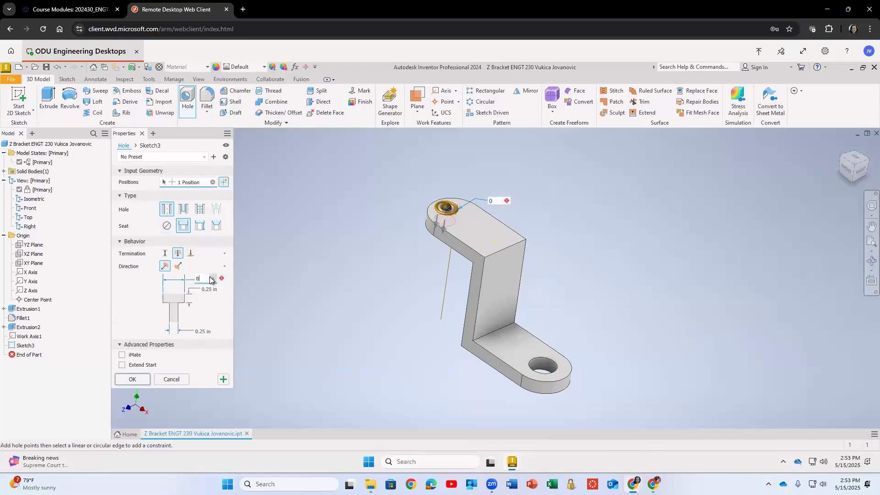
type(".5")
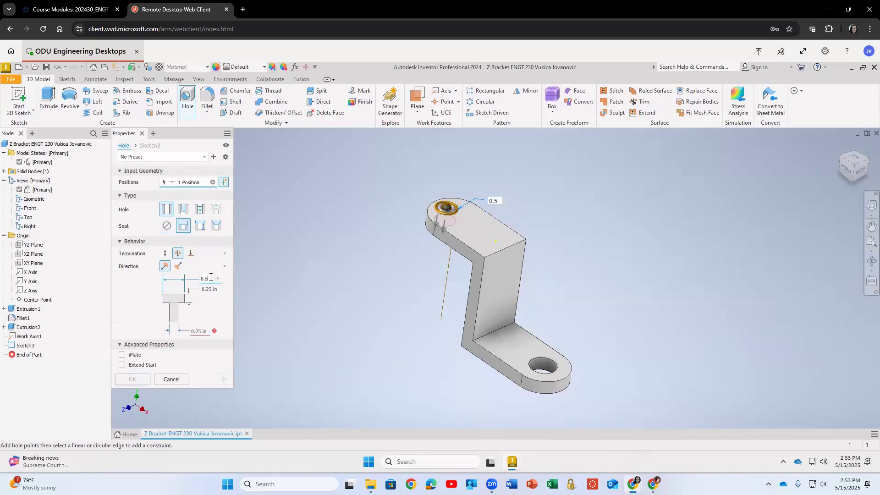
left_click(214, 289)
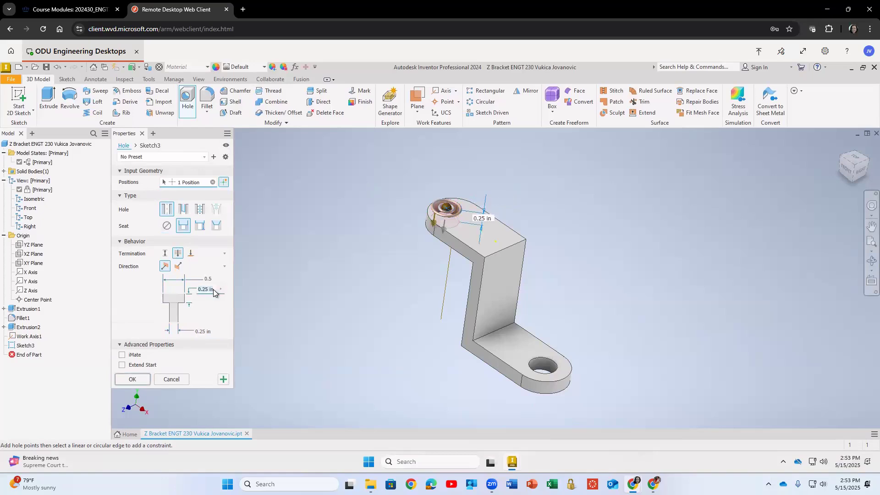
type("0.125")
left_click(199, 332)
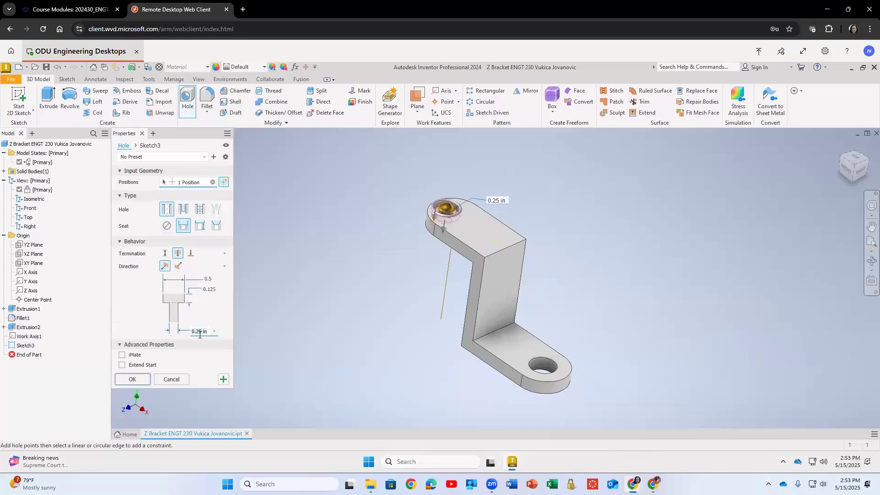
type("0.25")
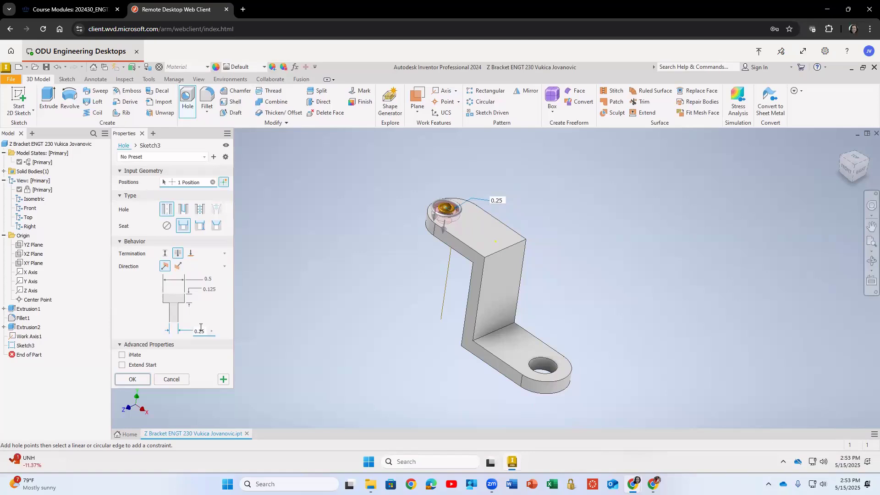
Remove the hole's placed position and zoom in on the upper flange.
left_click(224, 182)
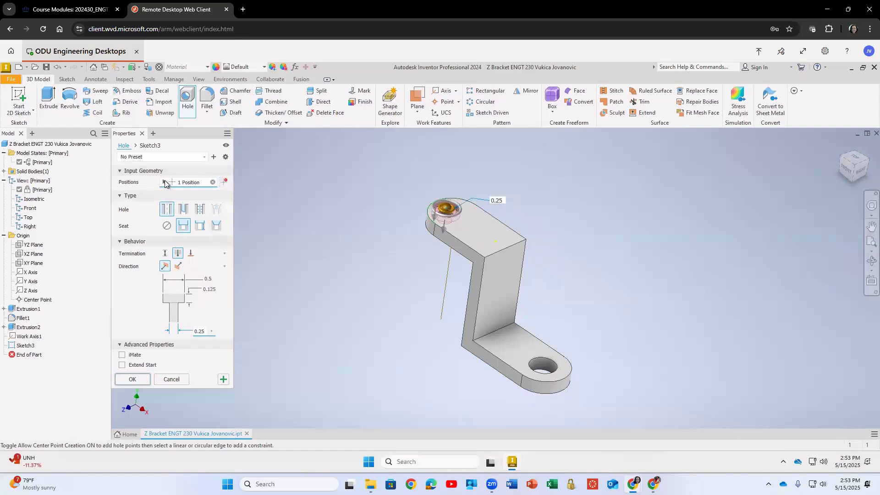
left_click(213, 182)
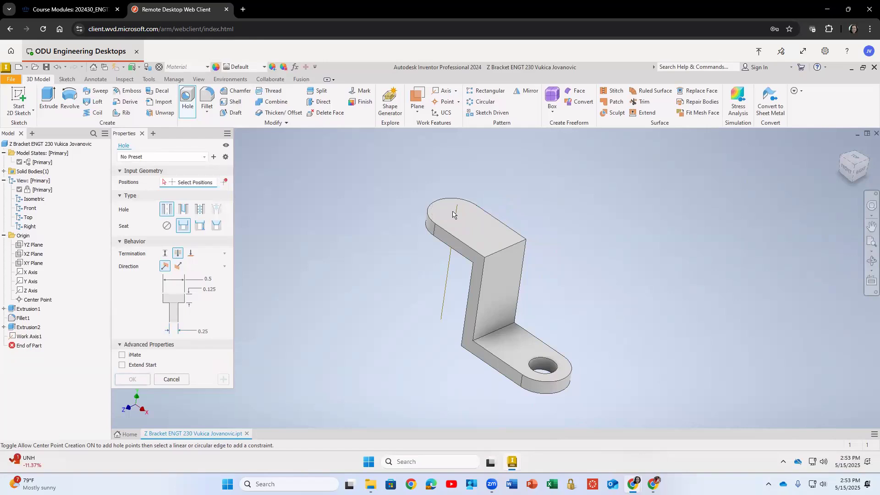
scroll(445, 219, "up", 2)
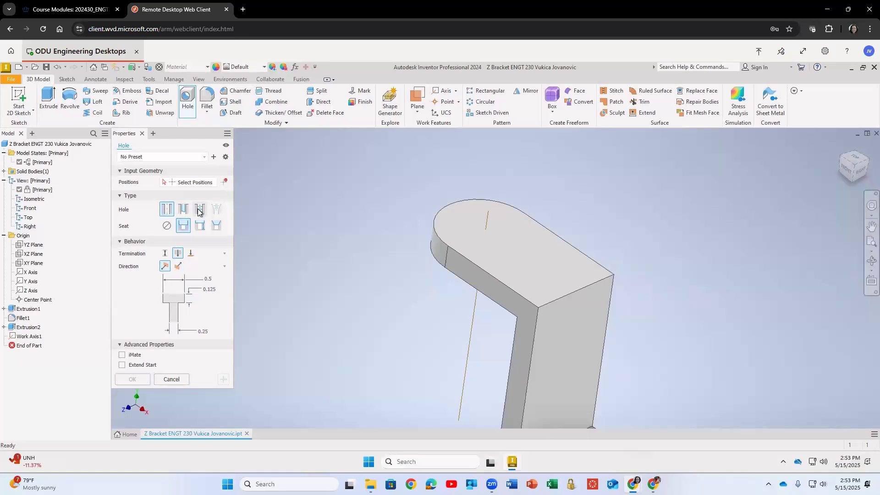
Cancel the Hole command without placing the counterbored hole.
left_click(120, 196)
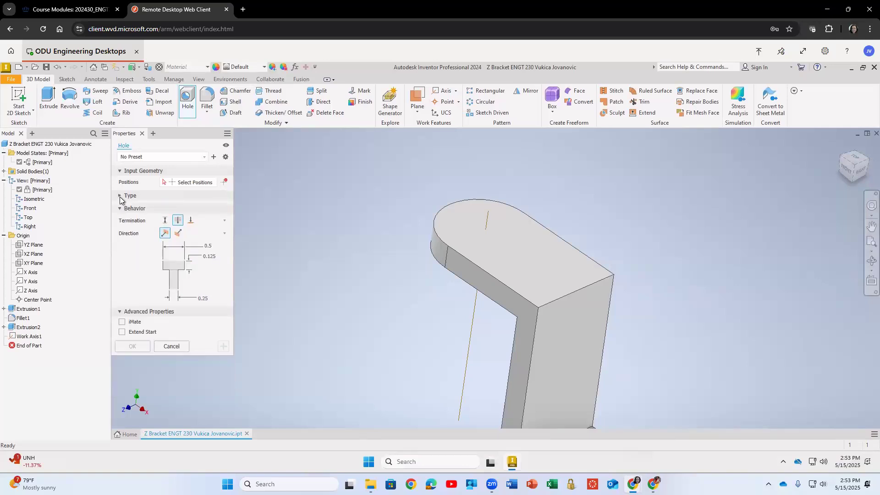
left_click(120, 197)
left_click(194, 157)
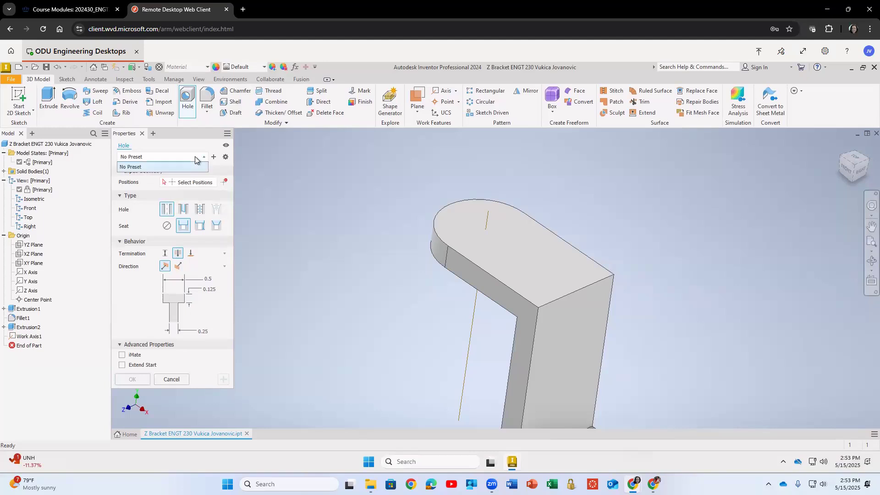
left_click(225, 157)
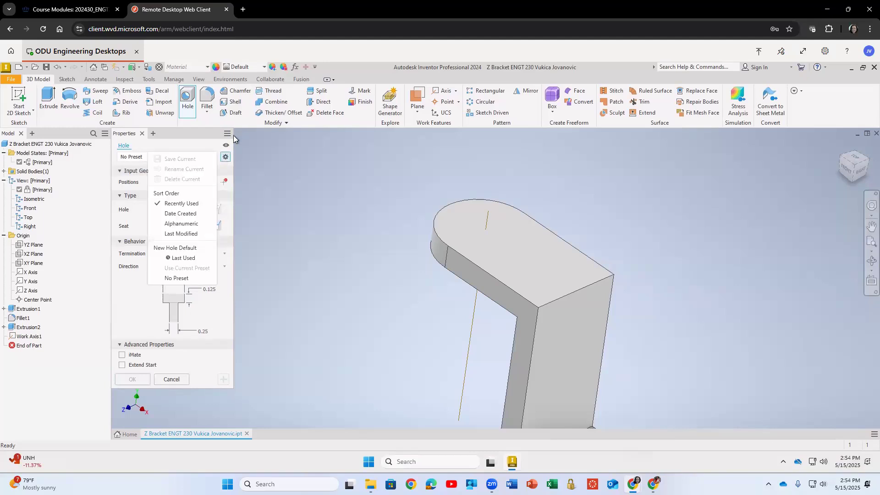
left_click(227, 144)
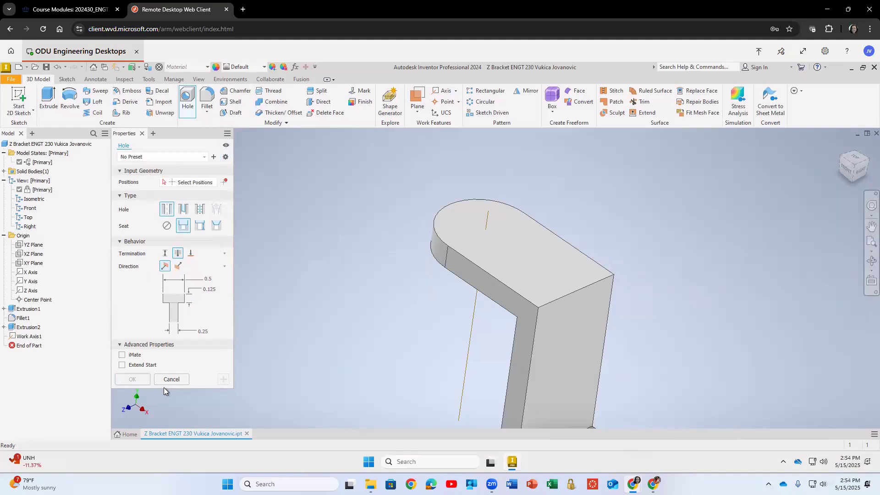
left_click(171, 378)
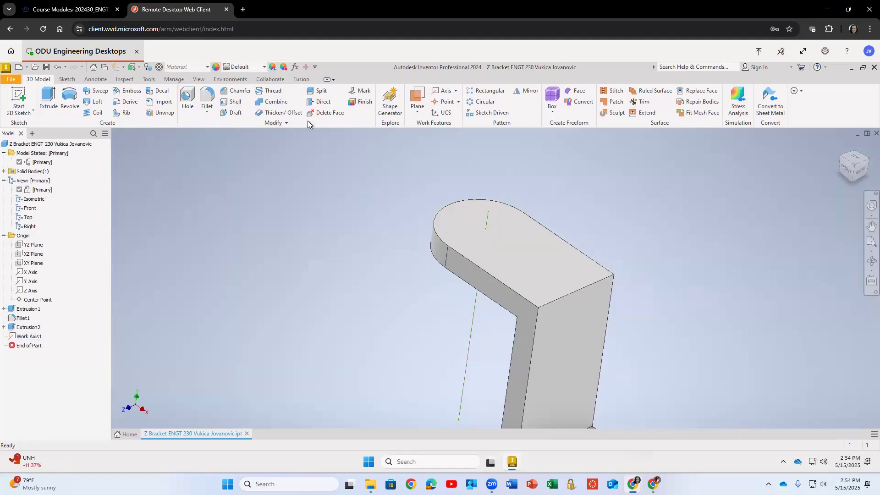
Create a work point at the intersection of the work axis and the upper flange's top face.
left_click(451, 102)
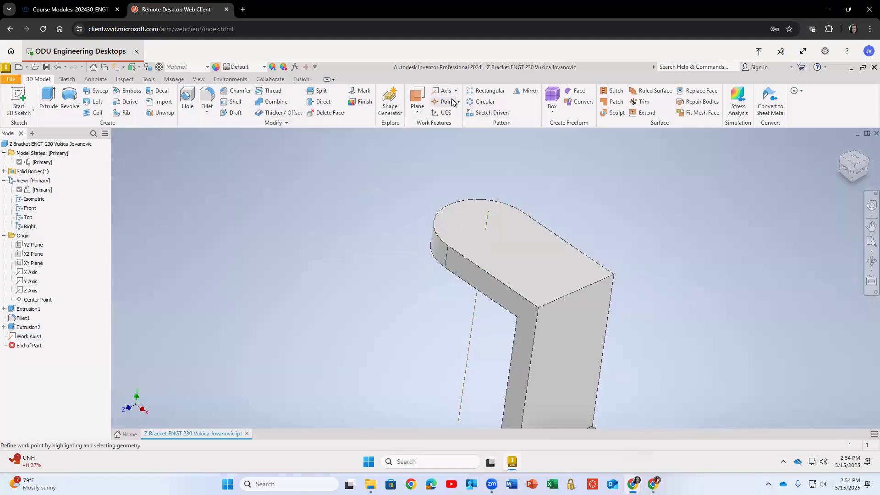
left_click(458, 102)
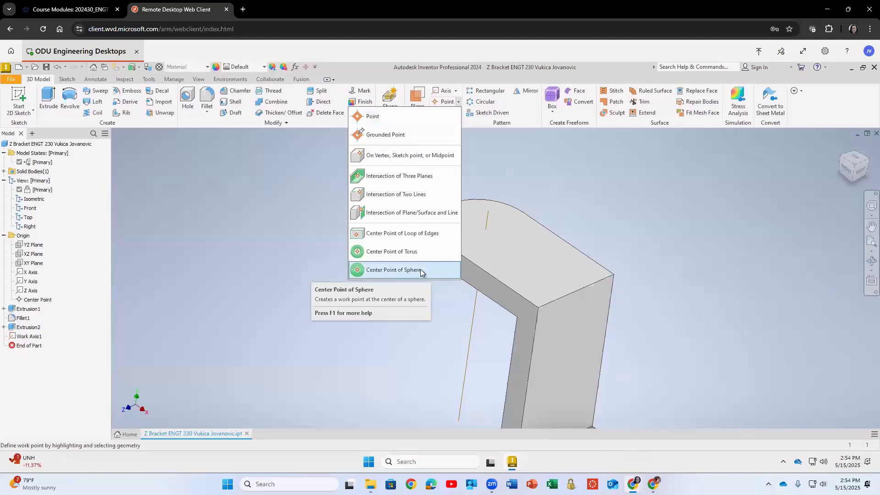
left_click(432, 214)
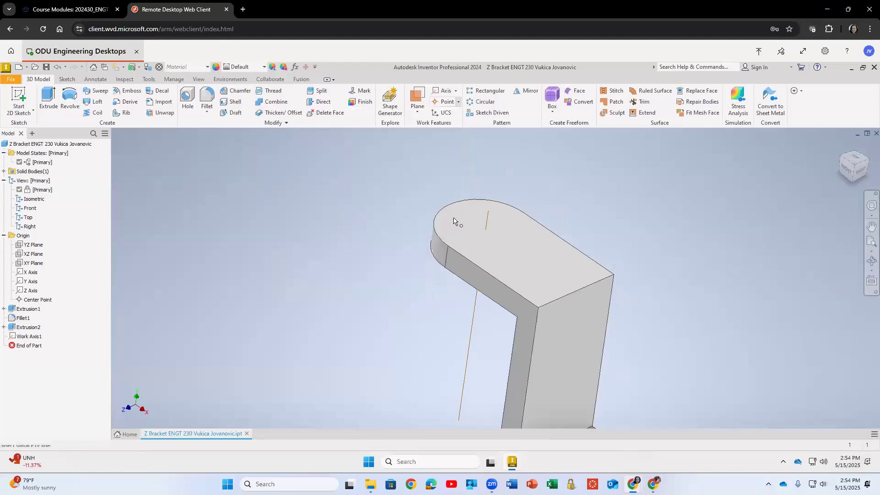
left_click(474, 234)
left_click(486, 231)
Place a counterbored hole at the work point into the upper flange, counterbore 0.5 in diameter and 0.125 in deep.
left_click(187, 99)
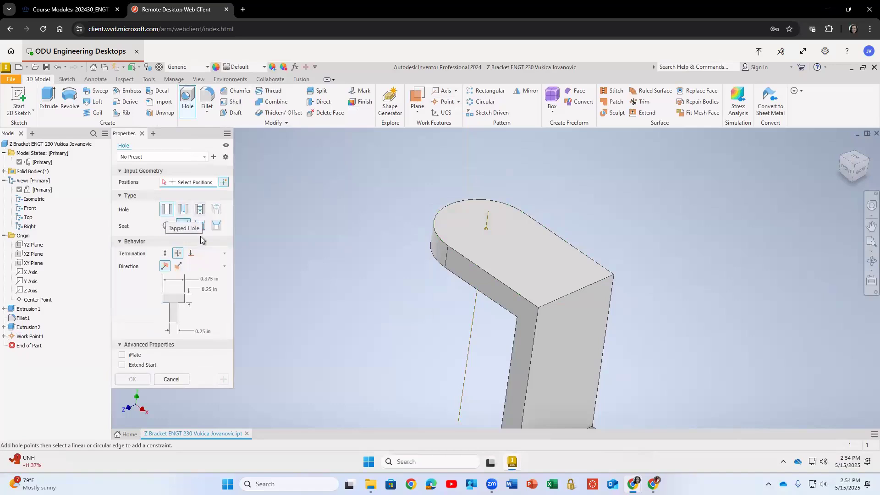
left_click(487, 230)
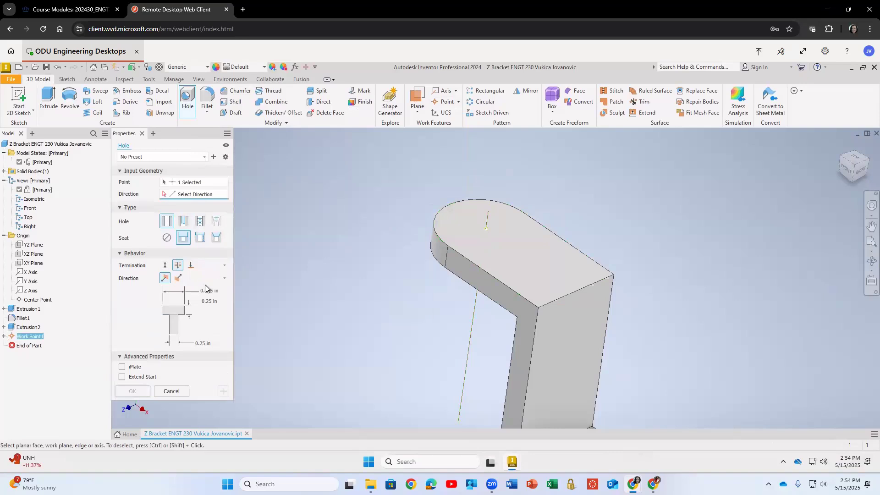
left_click(214, 291)
type("0.5")
left_click(214, 301)
type("0.125")
left_click(460, 236)
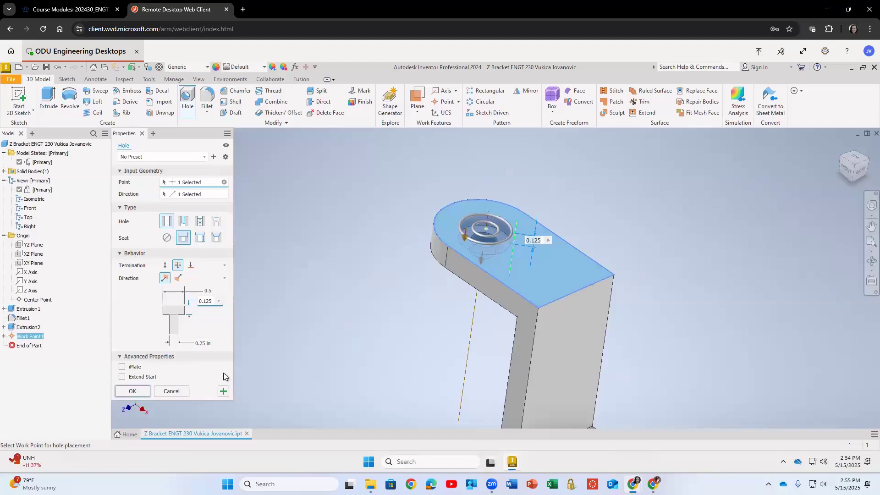
left_click(134, 392)
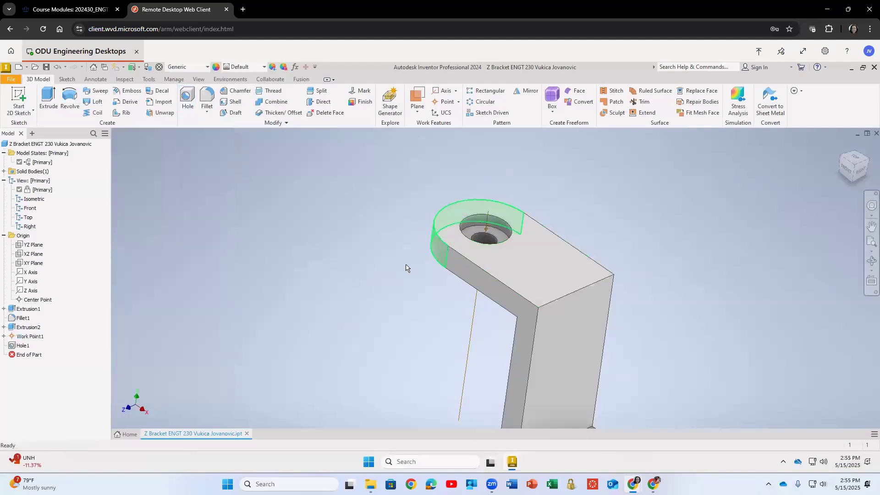
Hide the work point and the work axis so only the solid bracket shows.
scroll(405, 268, "up", 3)
scroll(405, 265, "down", 2)
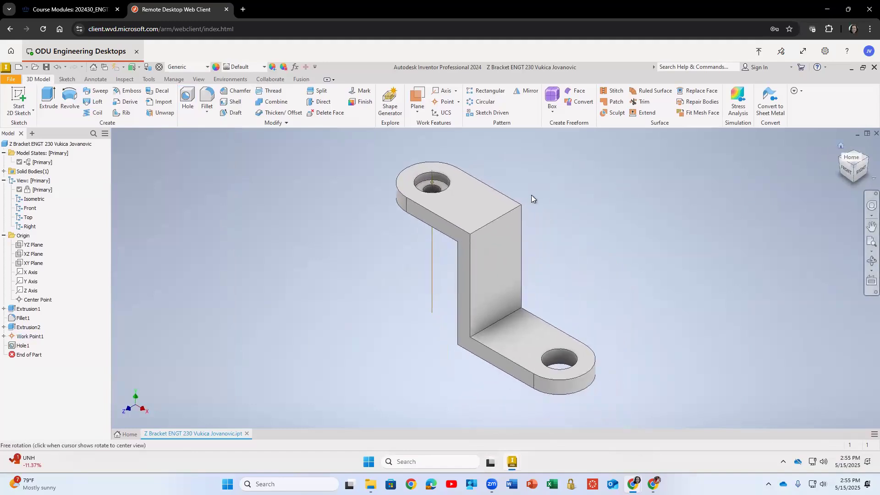
right_click(22, 335)
left_click(36, 336)
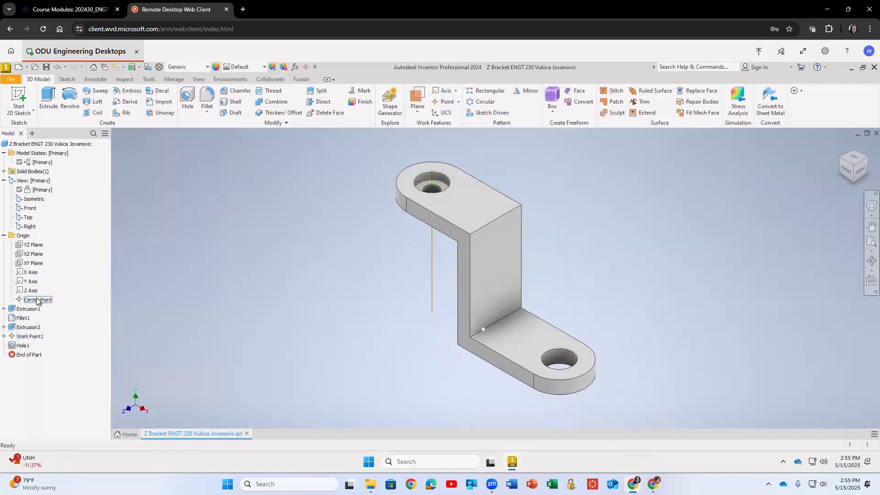
left_click(4, 327)
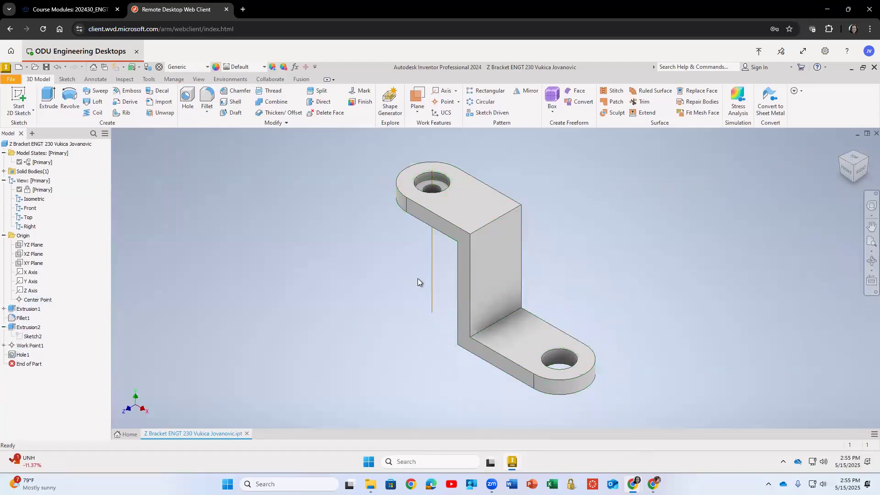
right_click(430, 281)
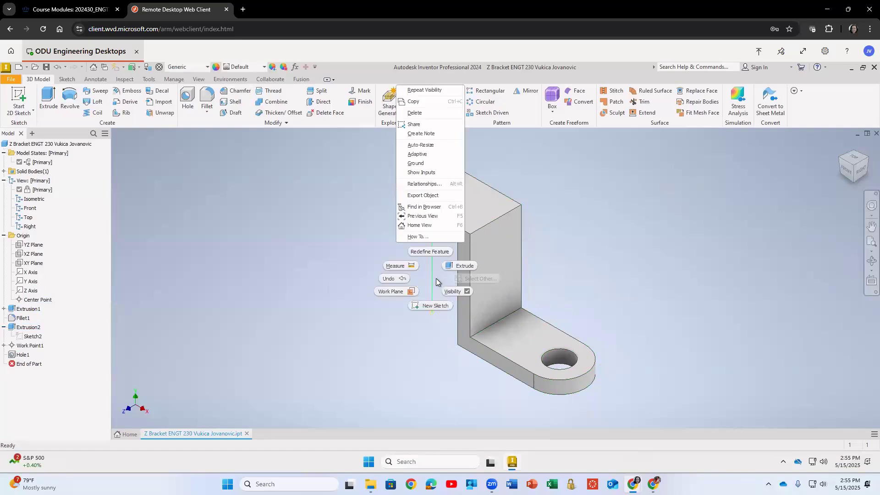
left_click(460, 291)
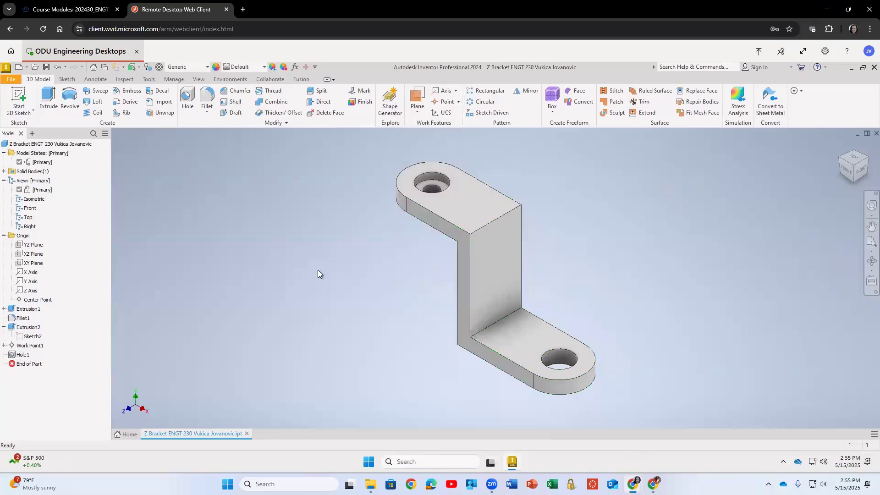
Assign Gold as the part's material.
left_click(209, 67)
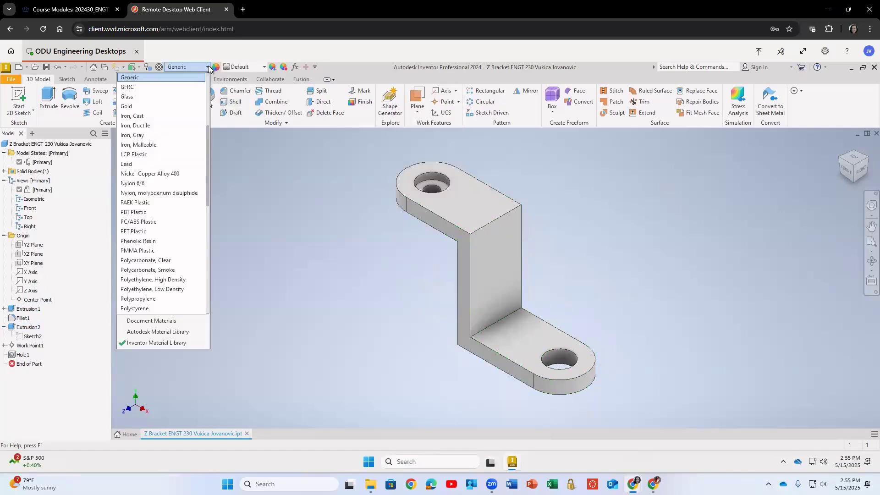
left_click(152, 108)
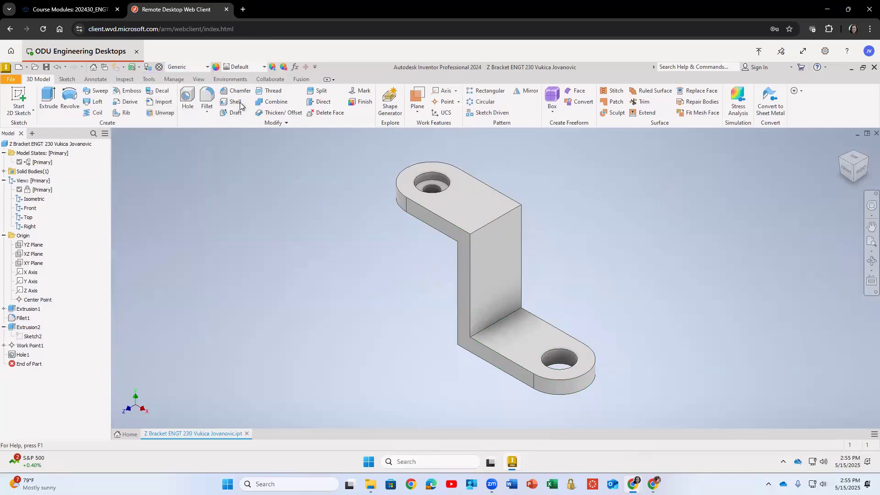
left_click(206, 68)
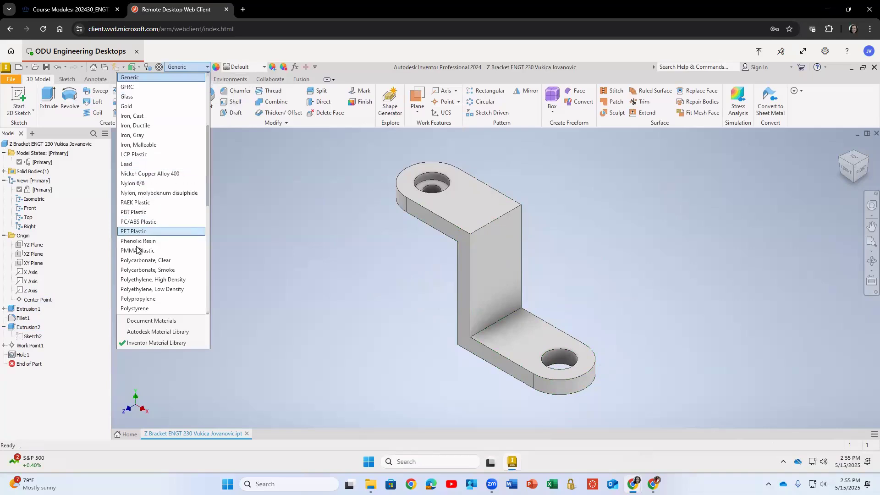
left_click(145, 106)
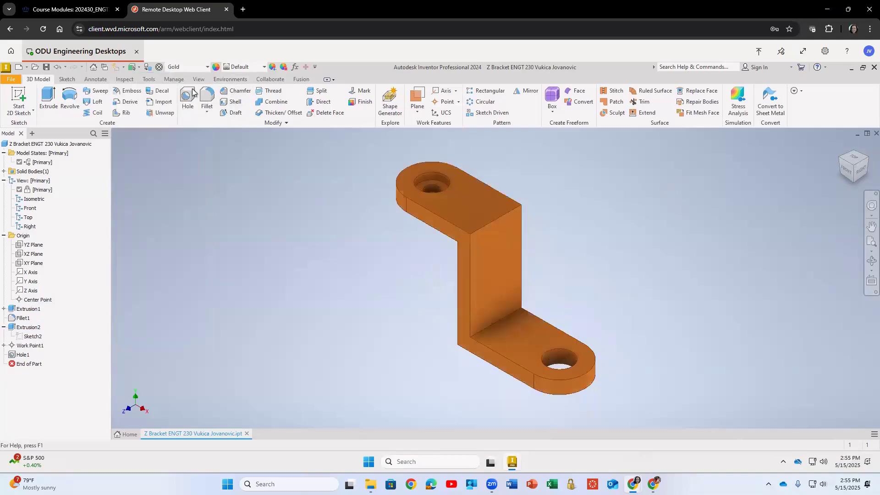
Update and review the part's physical properties in iProperties.
left_click(207, 67)
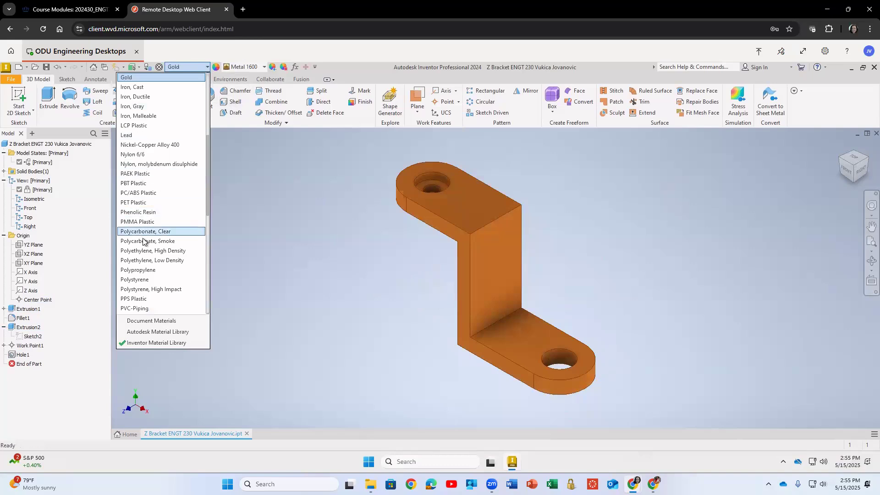
left_click(278, 234)
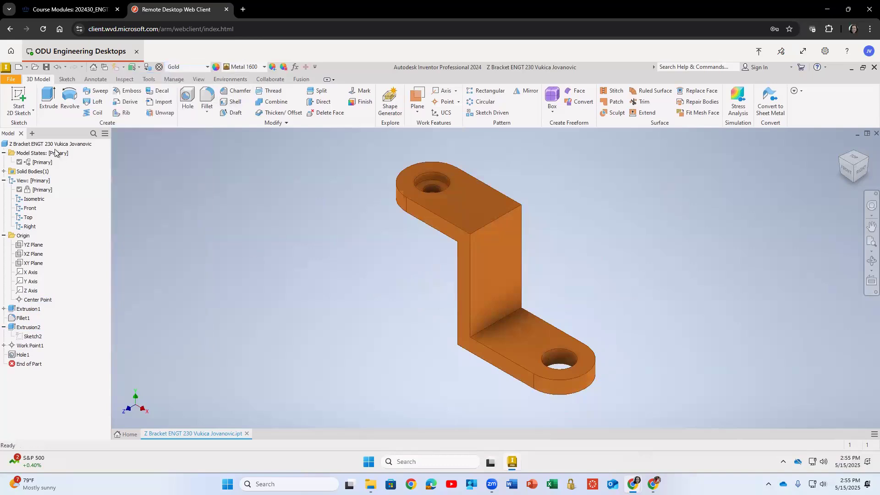
right_click(17, 146)
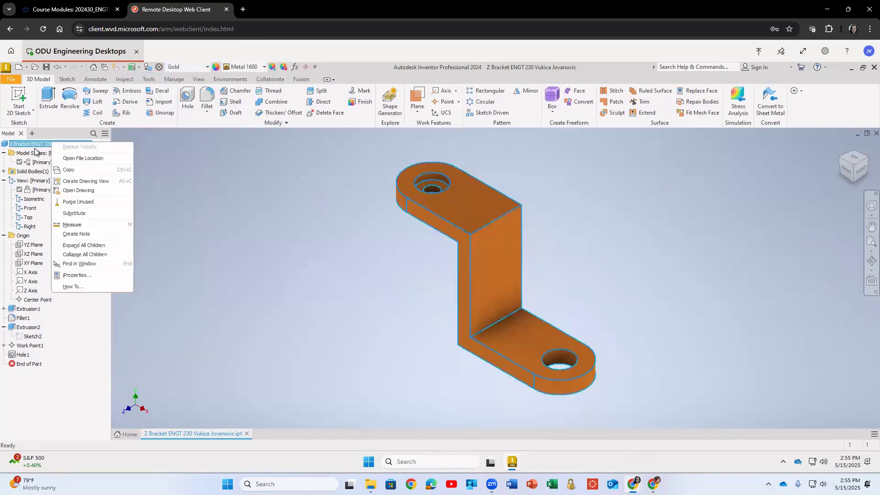
left_click(77, 275)
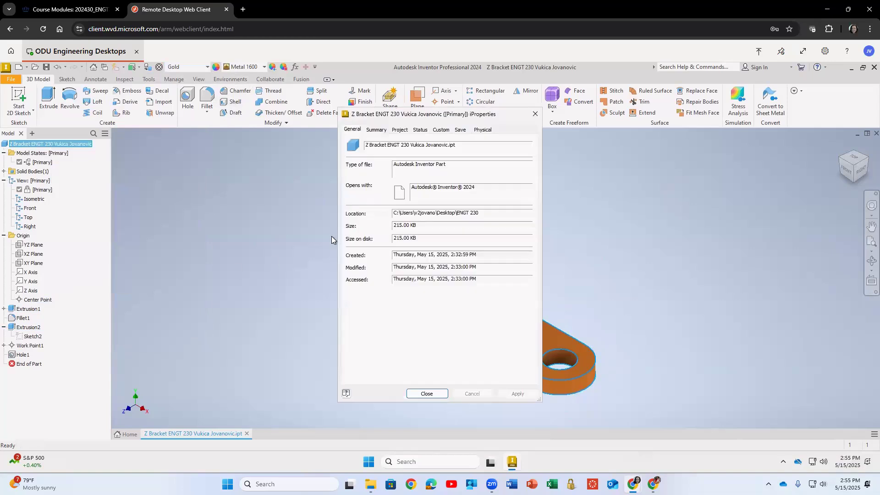
left_click(483, 132)
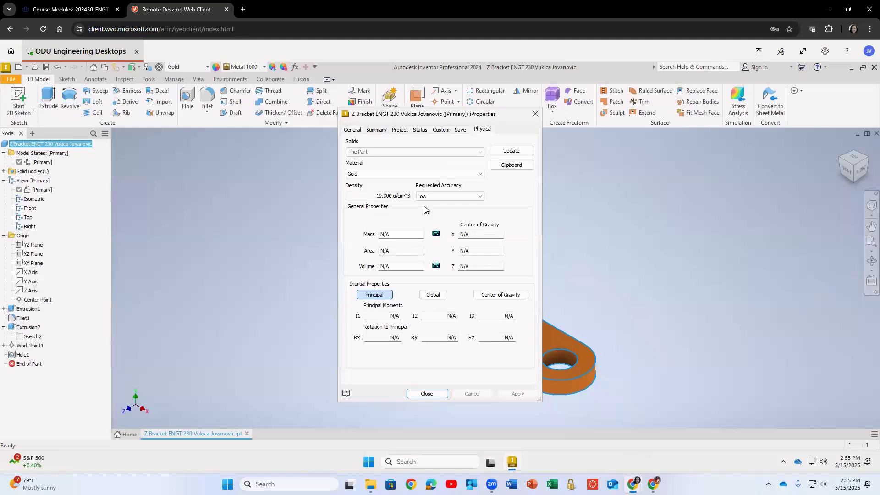
left_click(519, 152)
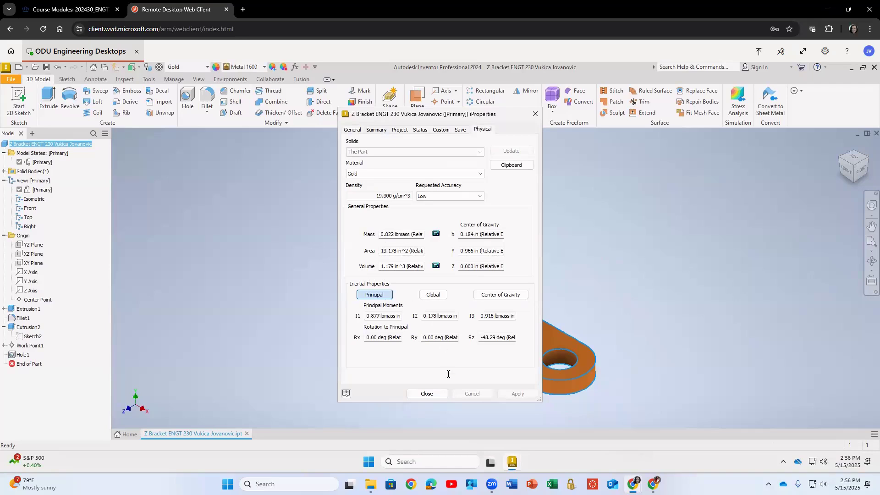
left_click(426, 393)
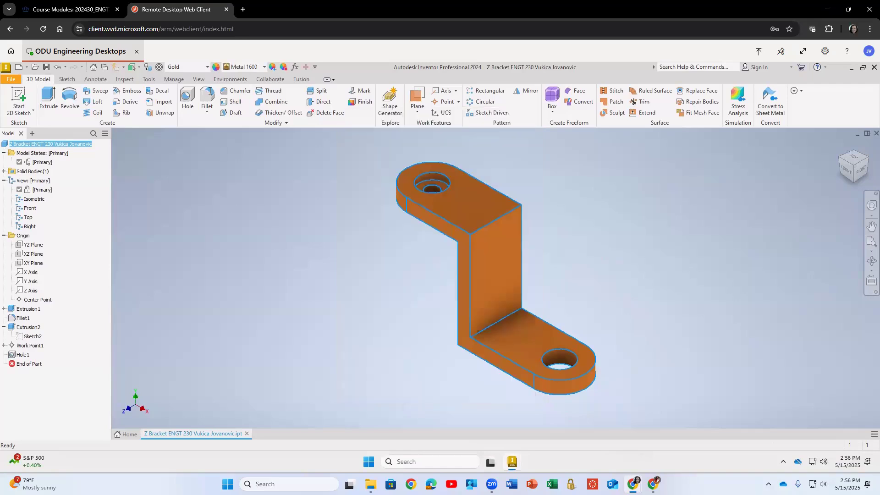
Change the part material to Lead and review its updated physical properties in iProperties.
left_click(205, 67)
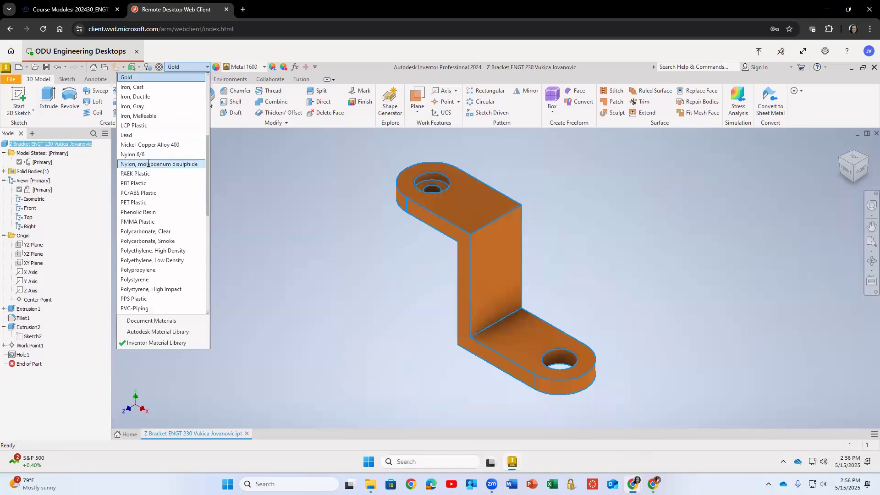
left_click(144, 136)
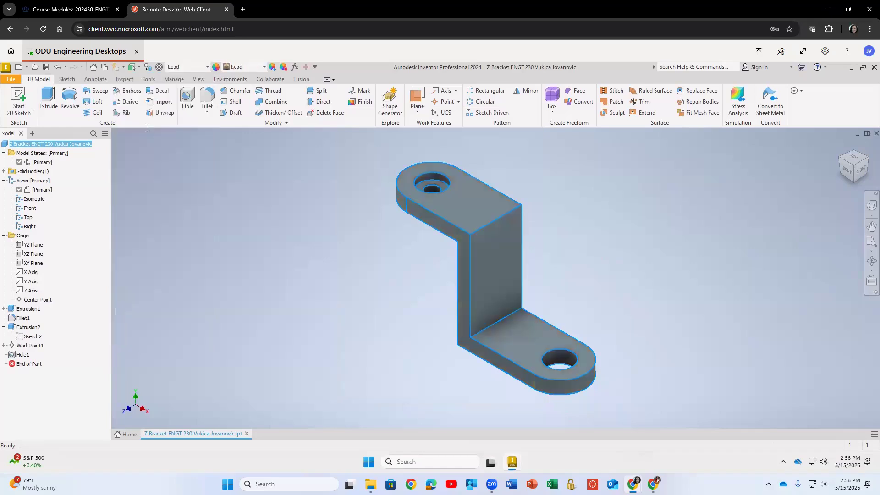
right_click(54, 144)
left_click(79, 275)
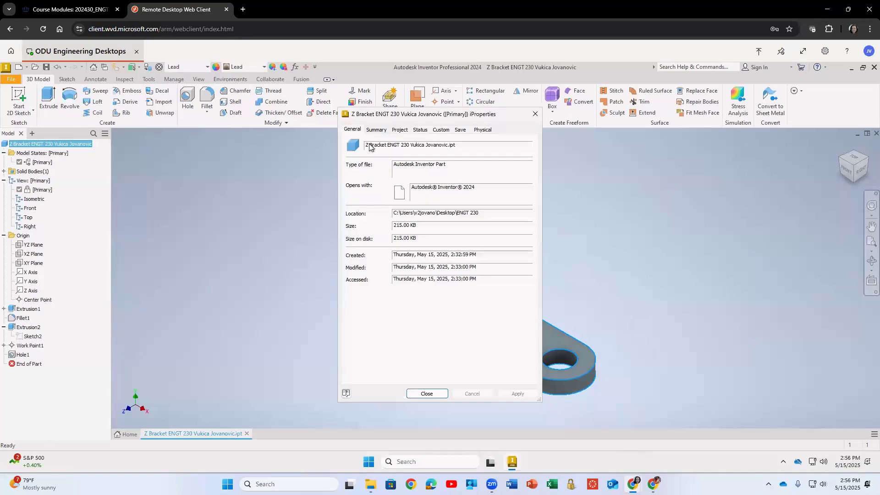
left_click(482, 129)
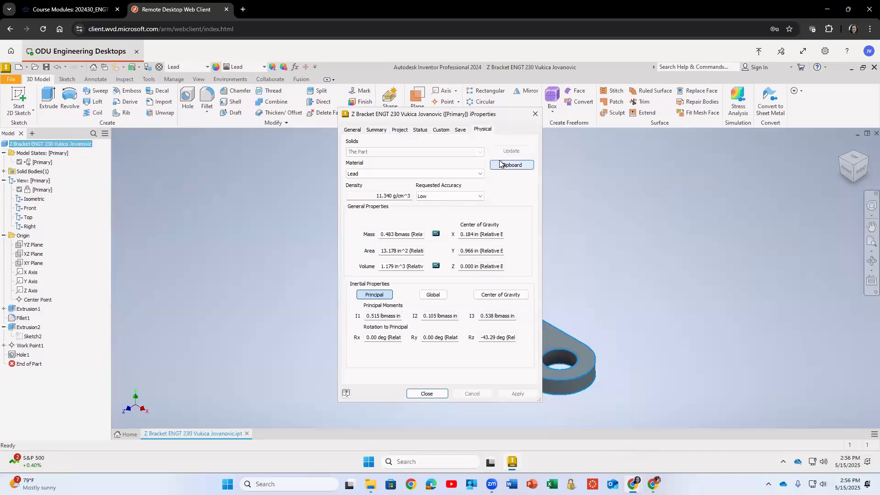
left_click(535, 114)
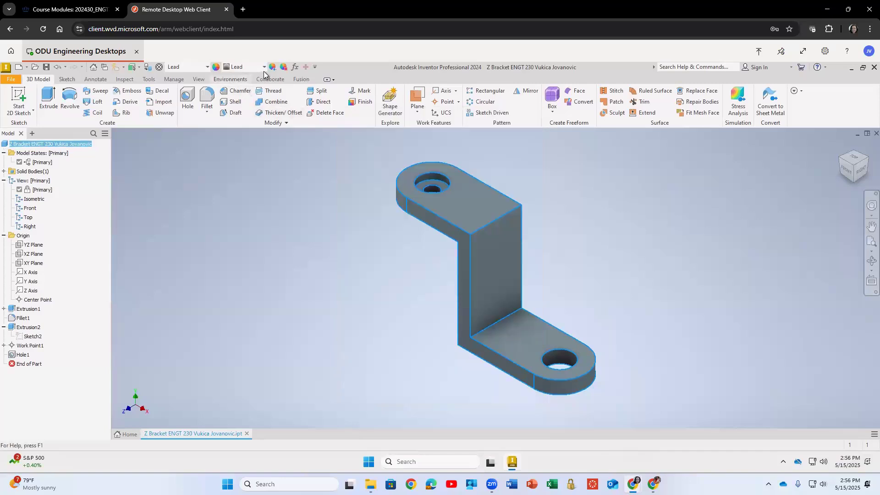
Apply the Magenta appearance to the part and assign Copper as its material.
left_click(264, 68)
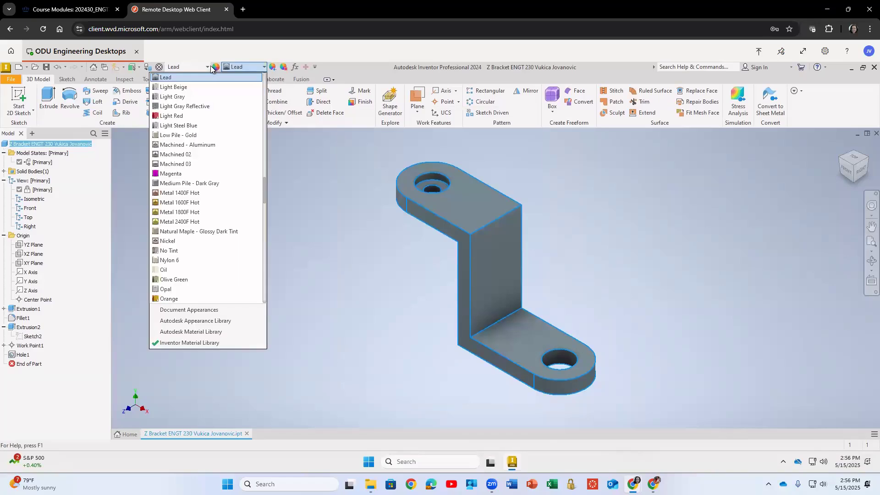
left_click(185, 173)
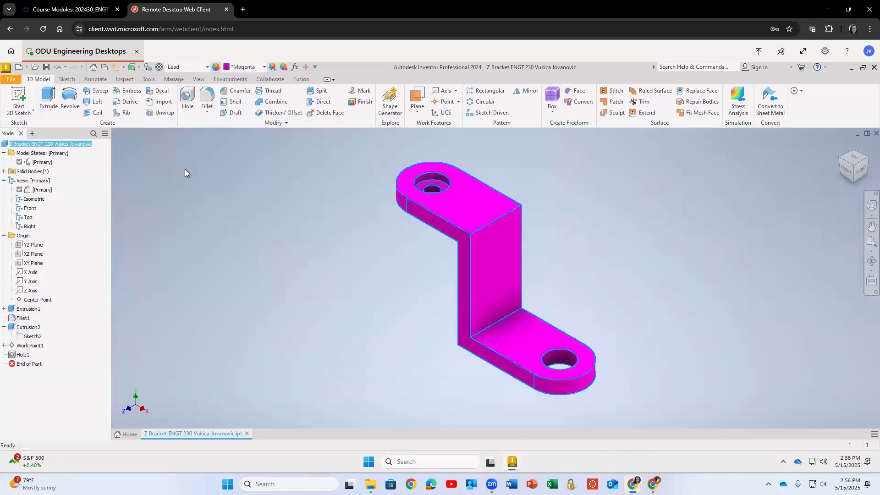
left_click(202, 67)
scroll(163, 146, "up", 8)
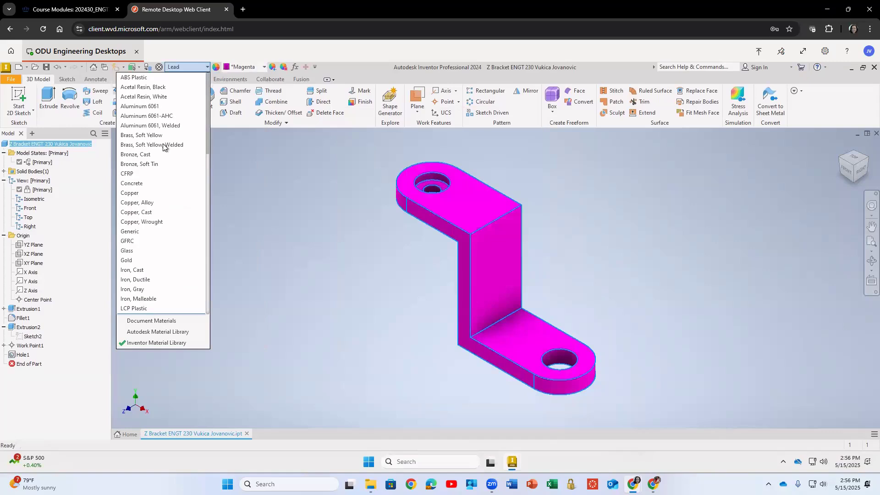
left_click(145, 193)
key("Escape")
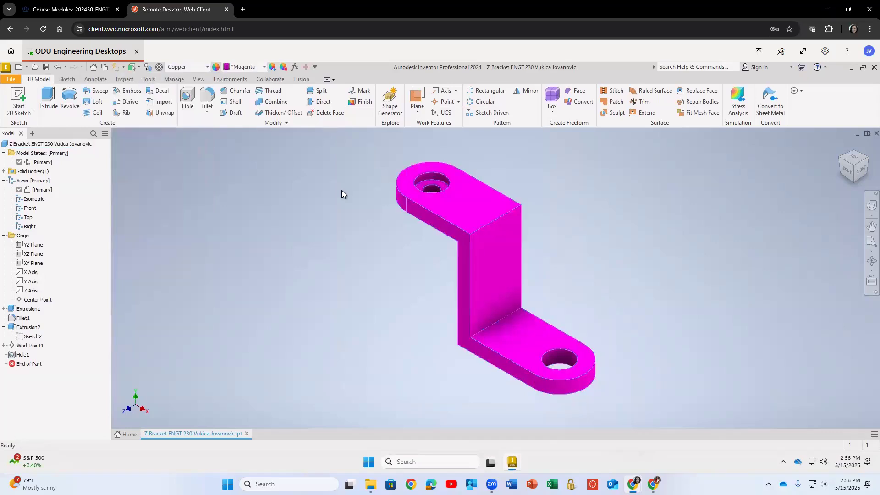
Examine the Copper - Satin appearance settings in the Appearance Browser and Appearance Editor.
left_click(216, 68)
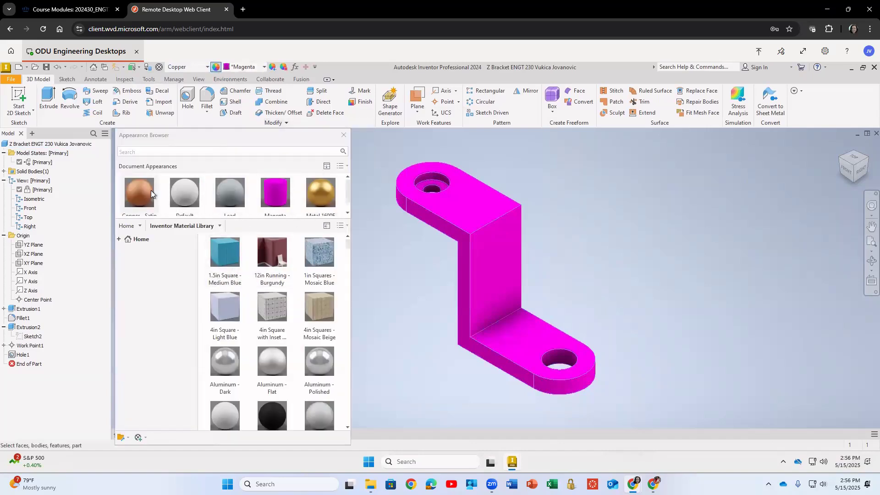
double_click(151, 193)
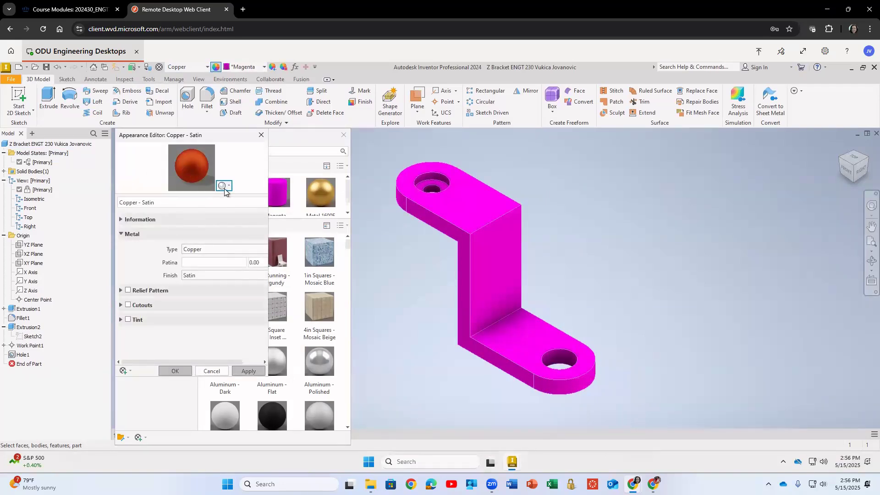
left_click(198, 249)
left_click(199, 250)
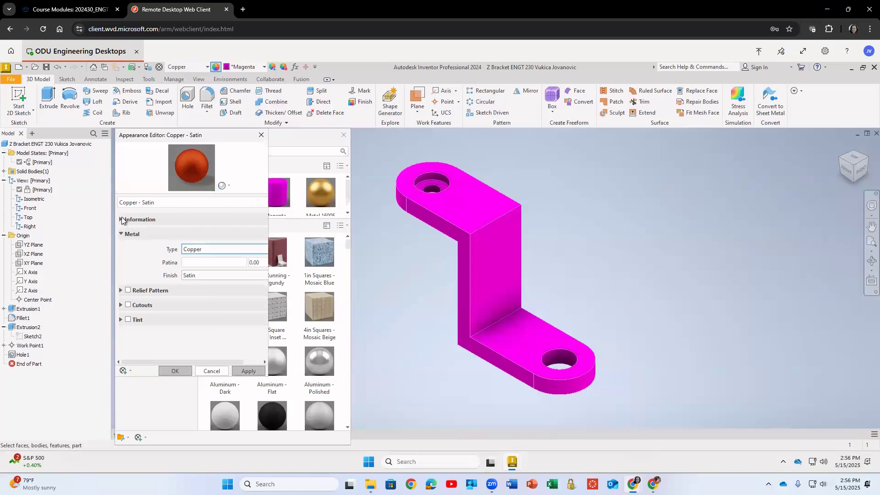
left_click(122, 220)
left_click(122, 220)
left_click(224, 185)
mouse_move(213, 196)
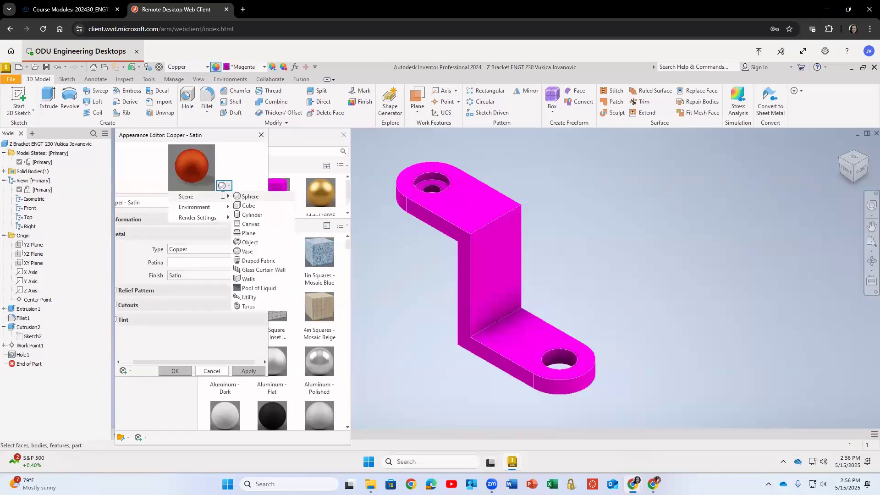
left_click(261, 135)
left_click(262, 134)
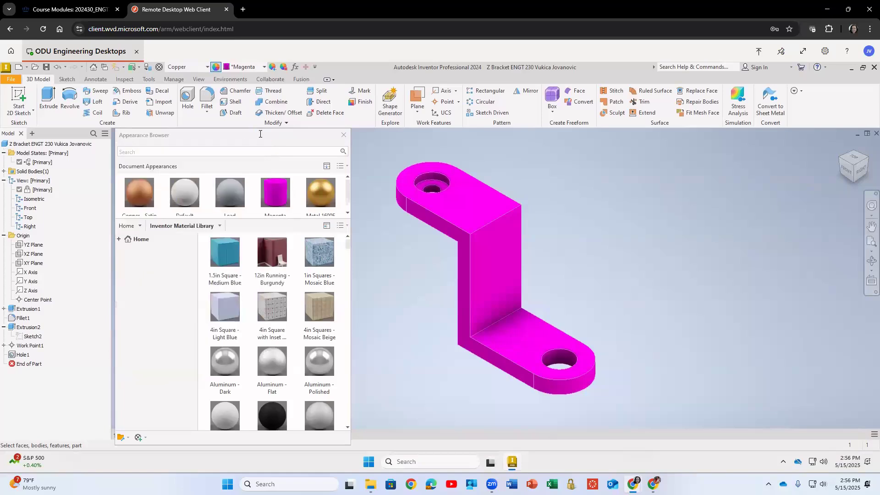
Try the Pink and then the Denim - Blue appearances on the part.
left_click(271, 67)
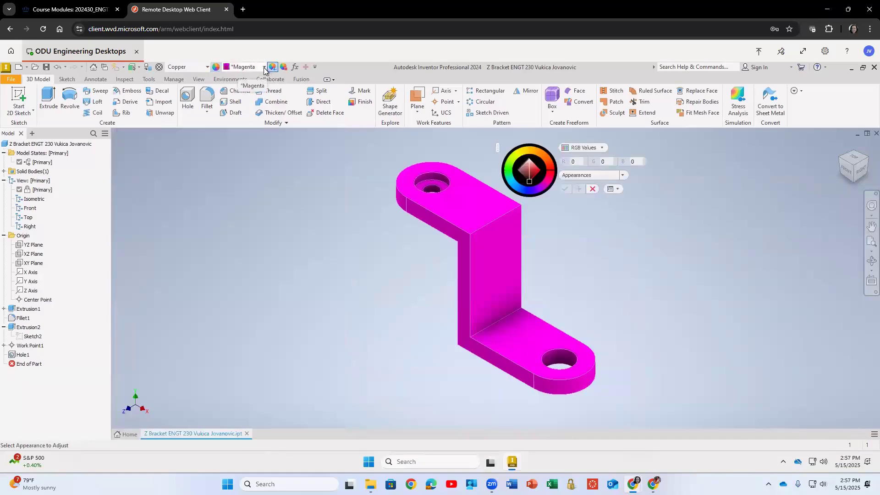
left_click(264, 67)
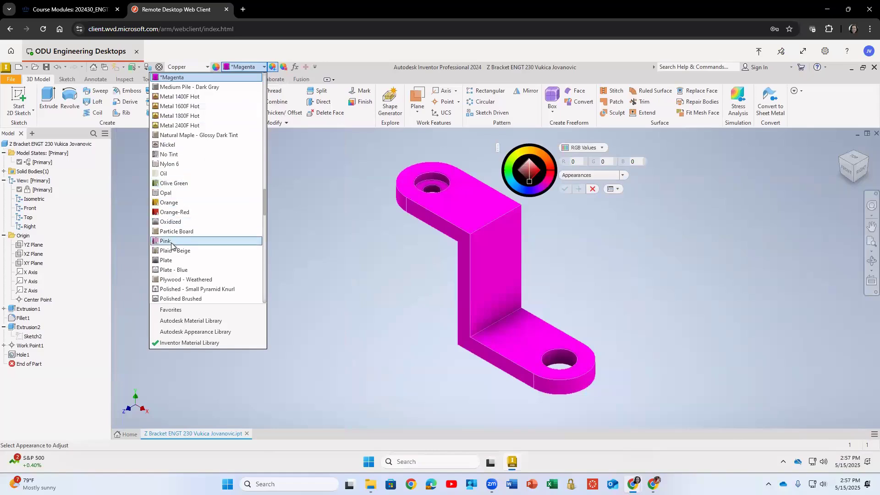
left_click(192, 241)
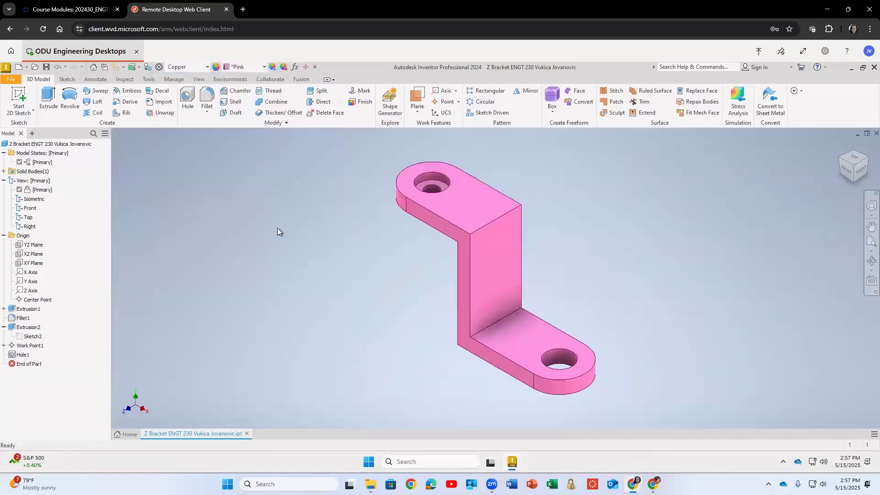
left_click(264, 67)
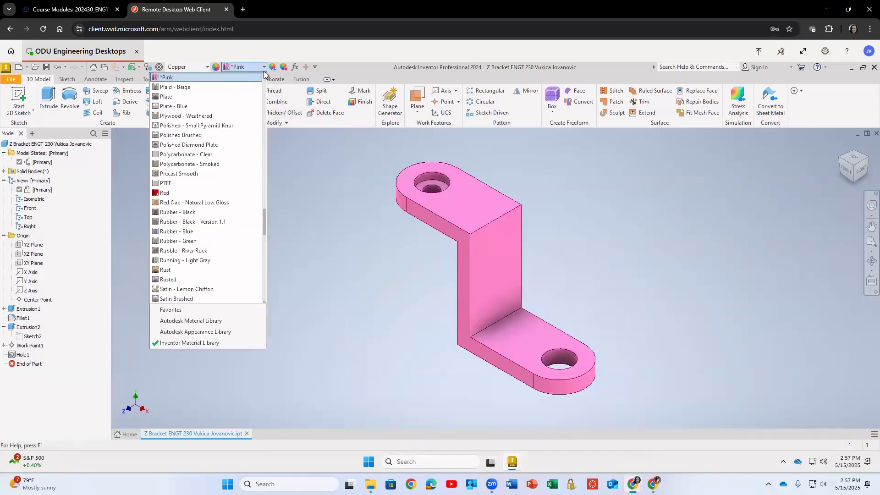
scroll(212, 136, "up", 4)
scroll(213, 136, "up", 10)
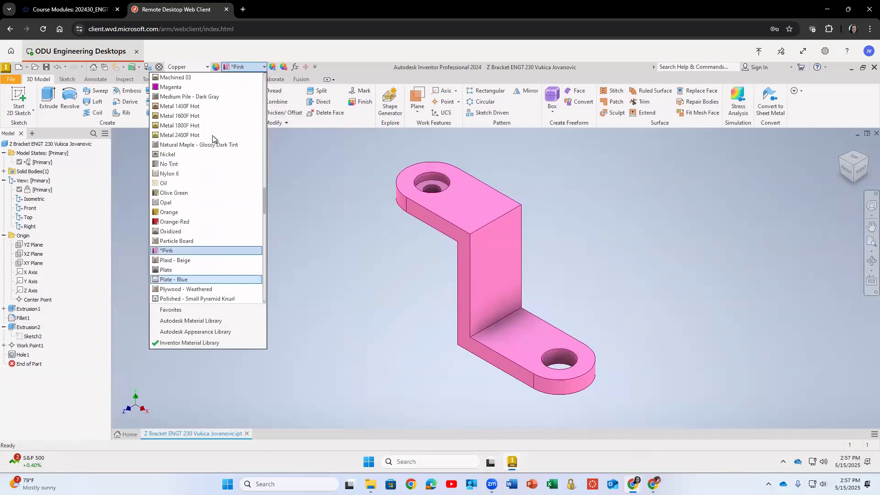
scroll(202, 138, "up", 9)
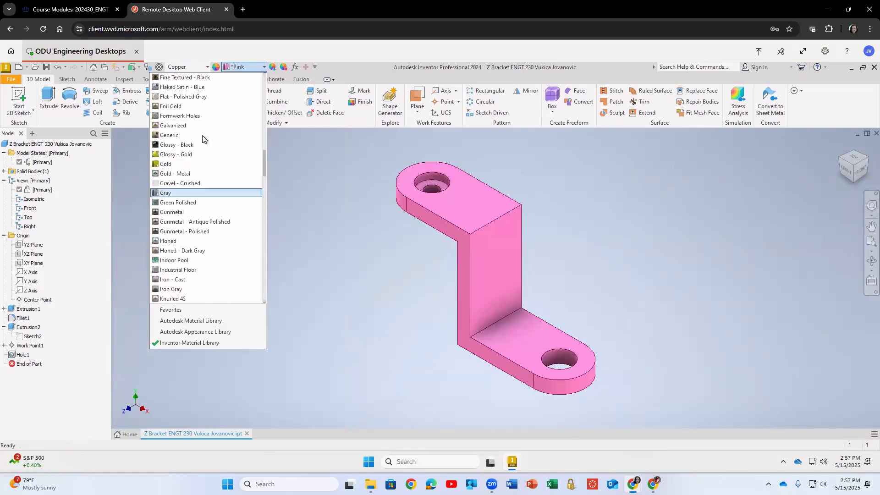
left_click(182, 78)
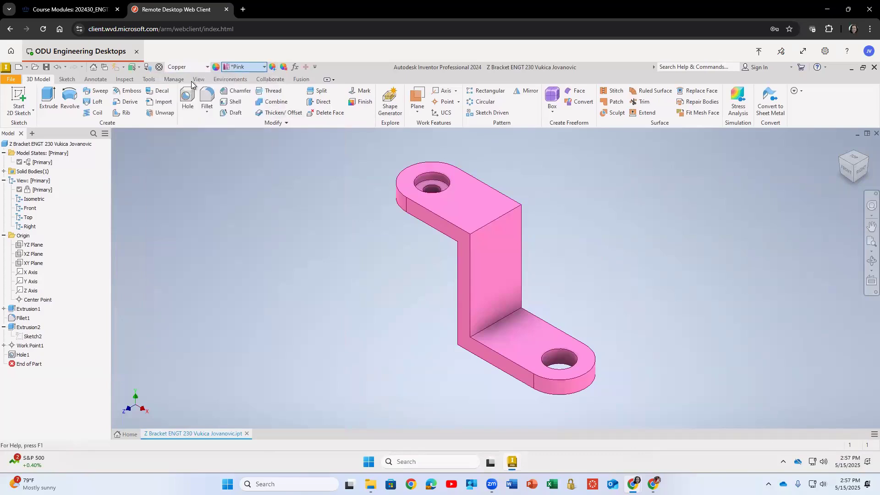
Apply the Glossy - Gold appearance to the part.
left_click(253, 69)
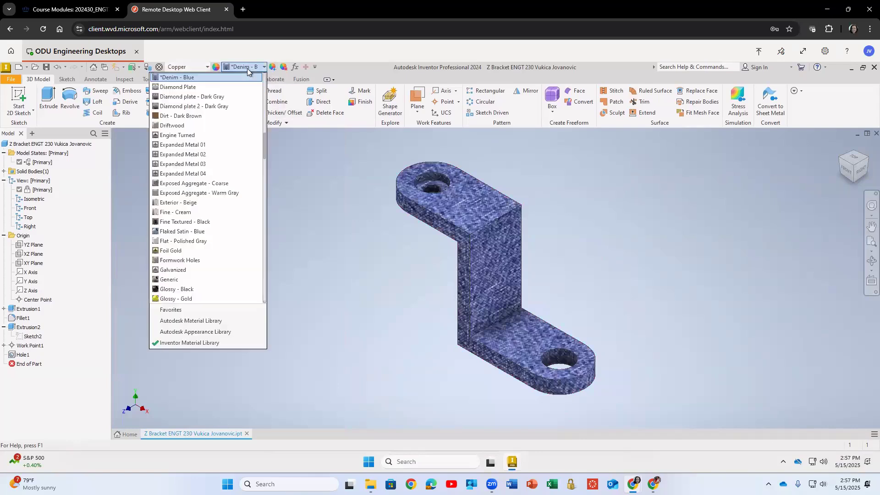
left_click(202, 240)
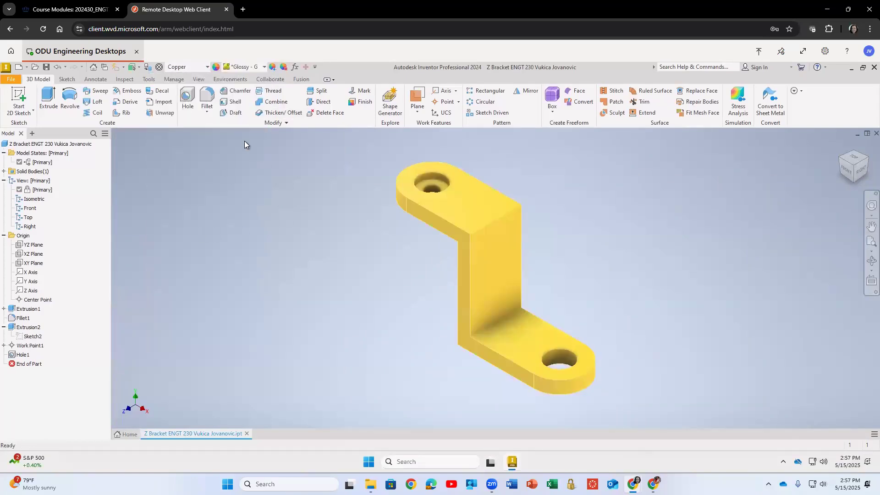
Try several visual styles for the model, including Technical Illustration and Sketch Illustration.
left_click(198, 80)
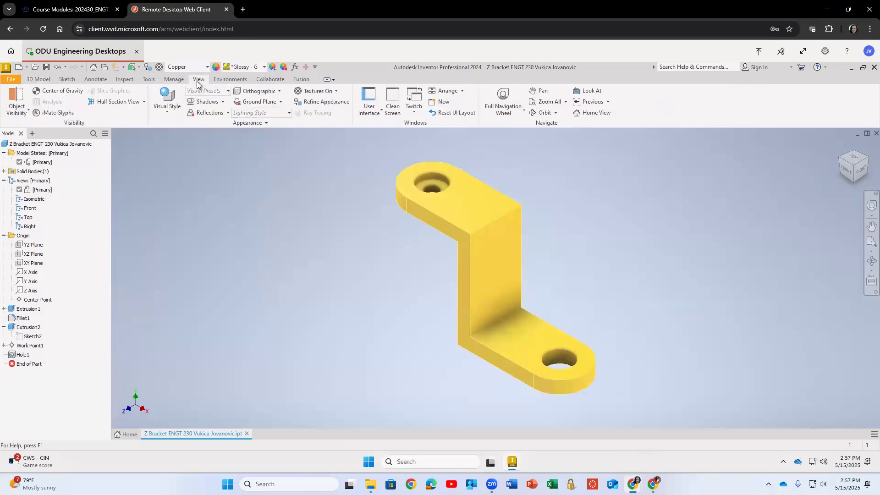
left_click(167, 112)
left_click(150, 127)
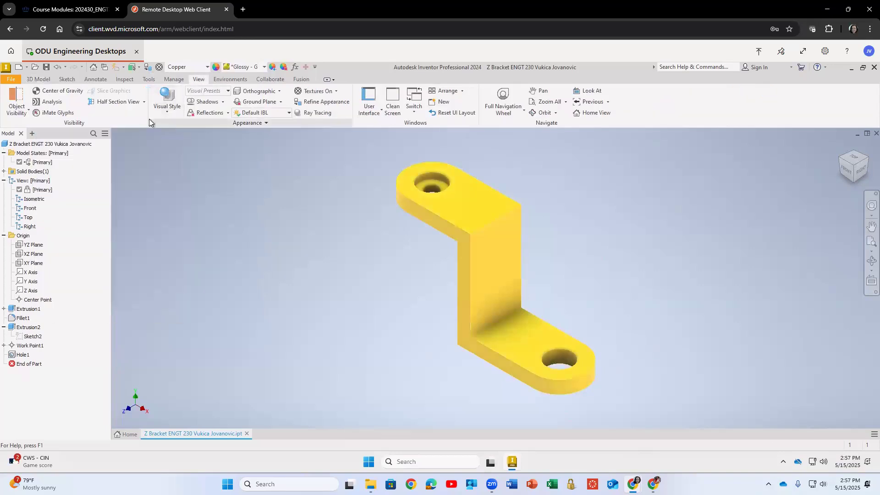
left_click(165, 111)
left_click(139, 139)
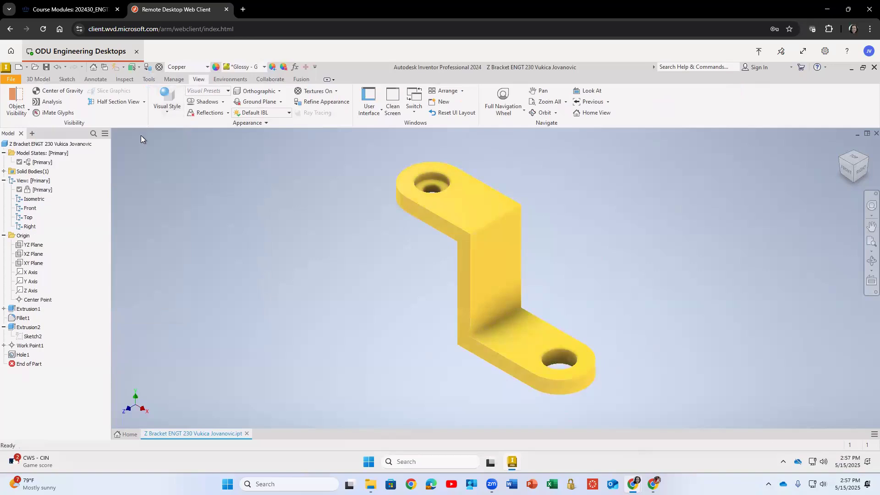
left_click(168, 110)
left_click(172, 149)
left_click(172, 117)
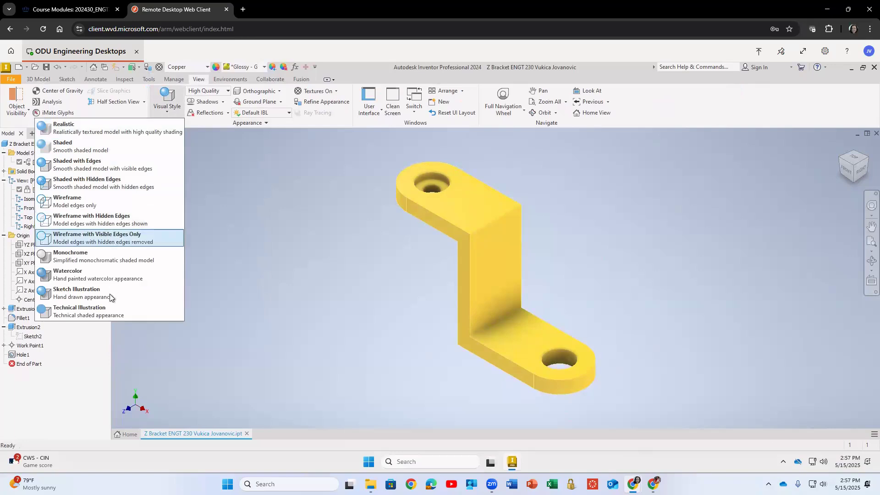
left_click(109, 312)
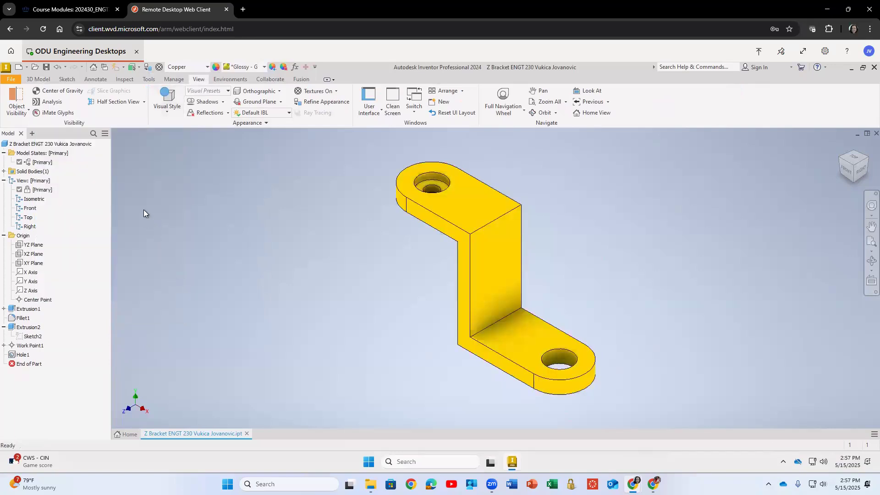
left_click(164, 116)
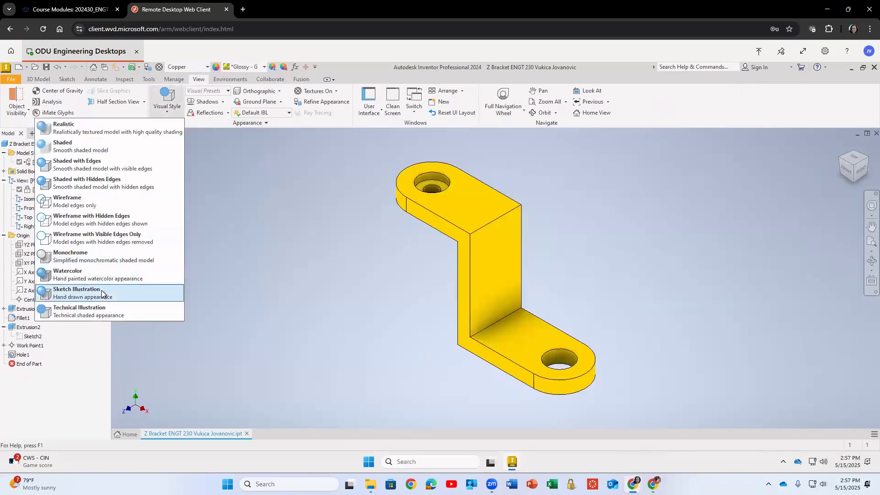
left_click(105, 292)
left_click(170, 115)
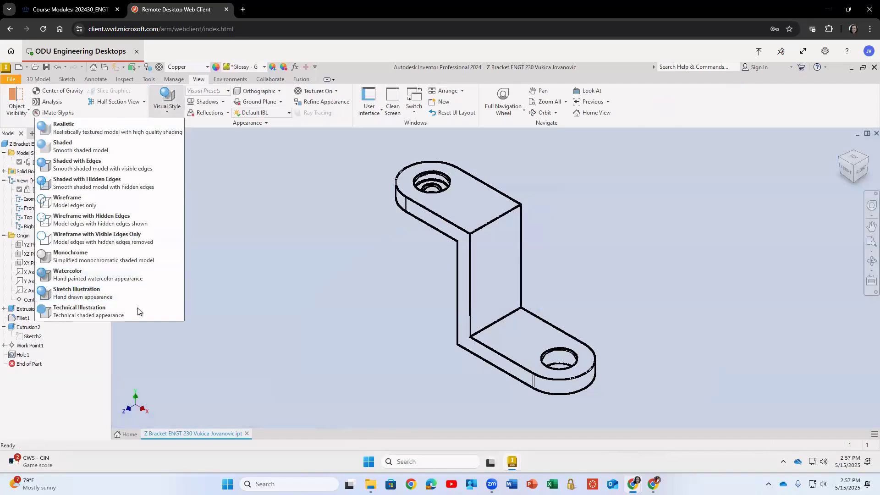
left_click(157, 291)
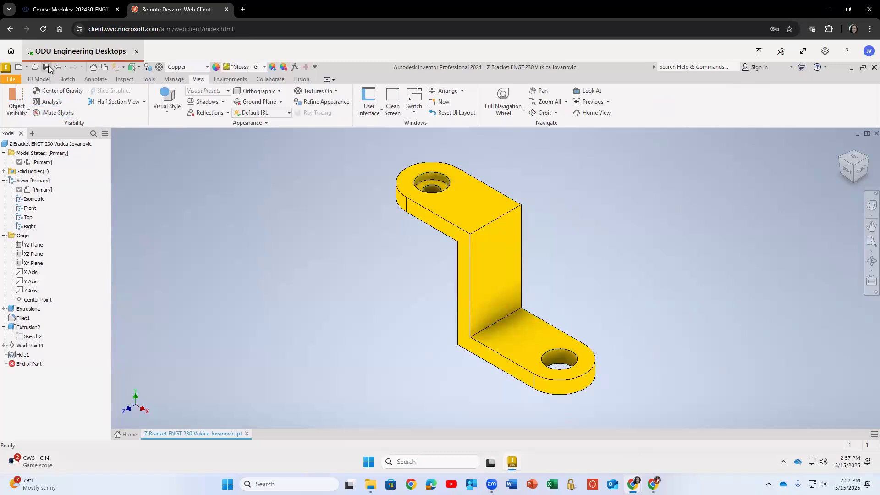
Export the part as a PDF into the ENGT 230 folder under its current file name.
left_click(11, 79)
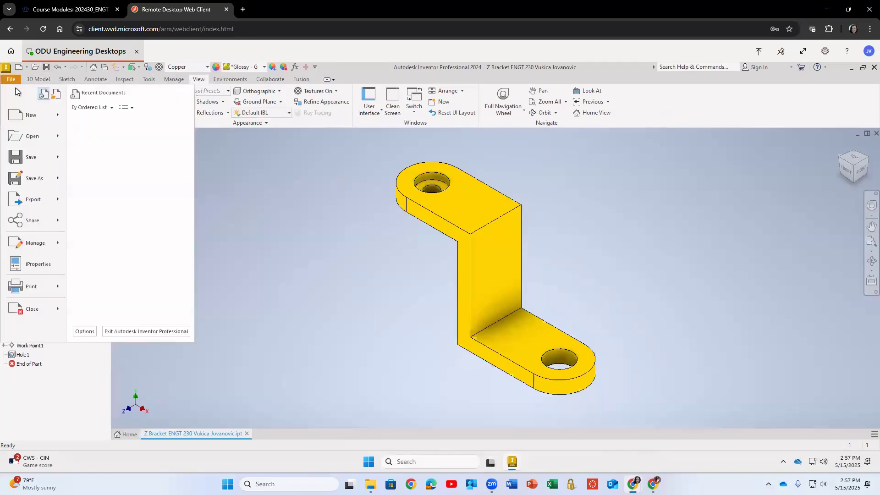
mouse_move(41, 181)
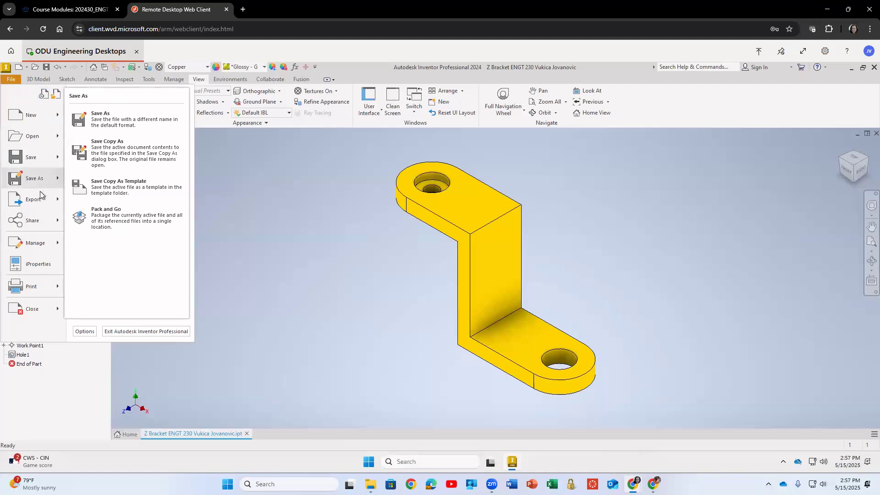
mouse_move(44, 200)
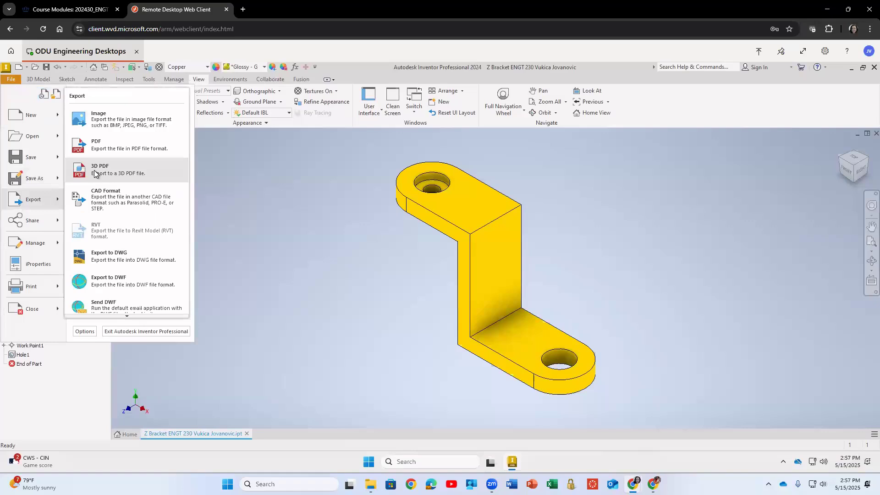
left_click(104, 146)
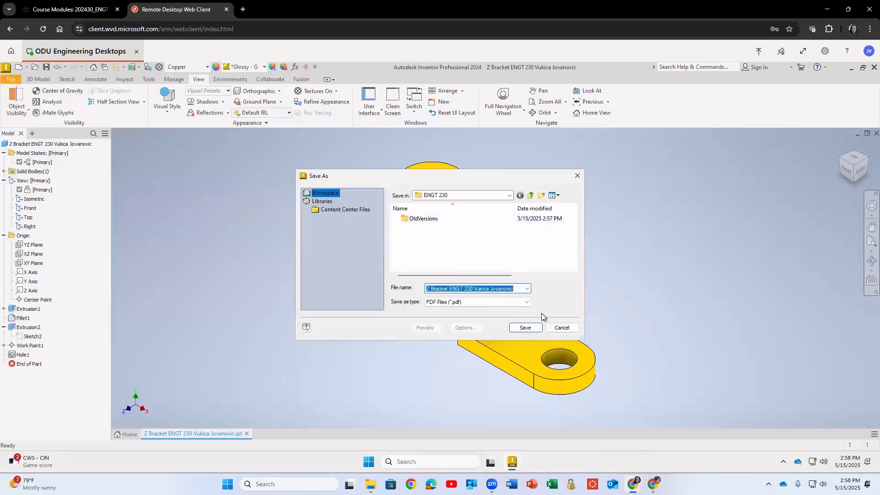
left_click(525, 328)
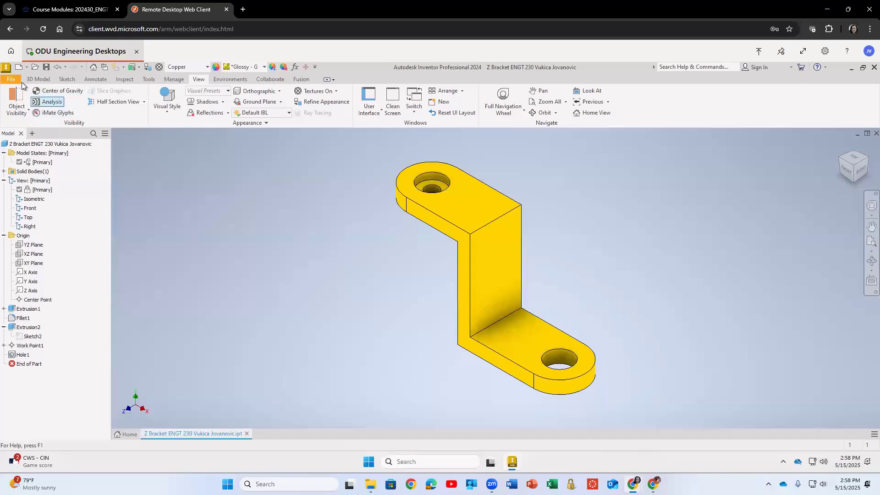
Export the part as a PNG image into the ENGT 230 folder.
left_click(12, 79)
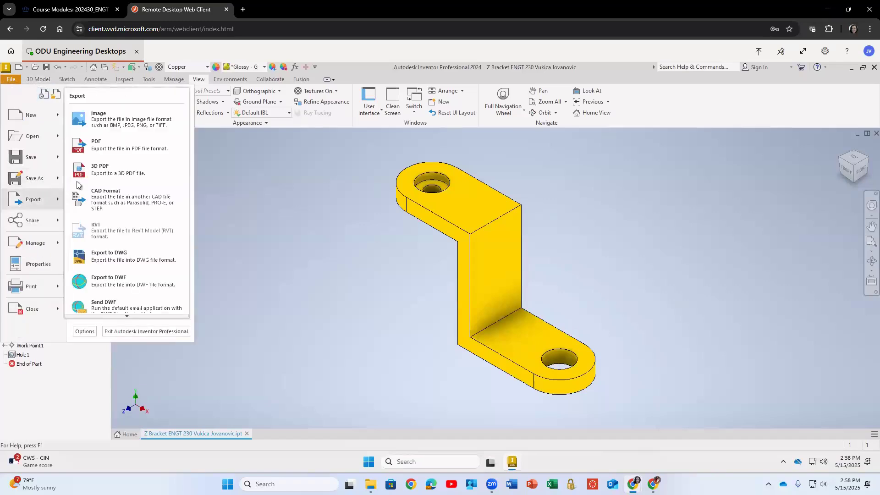
left_click(111, 120)
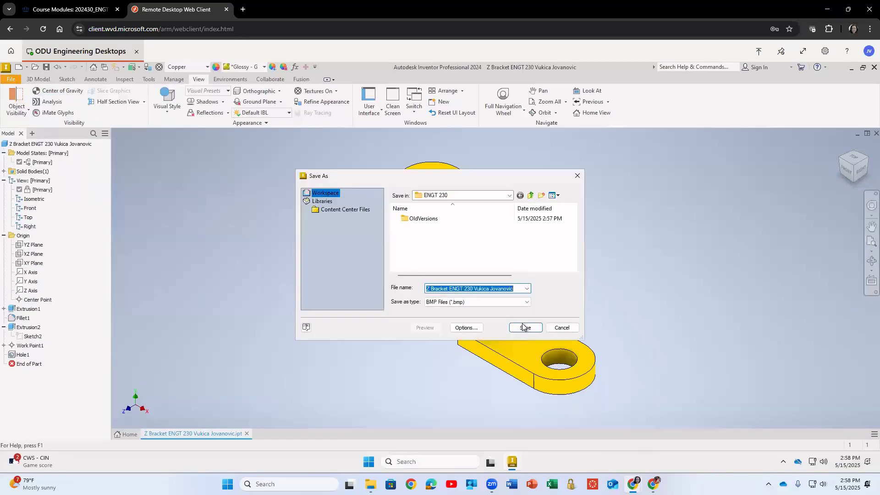
left_click(504, 304)
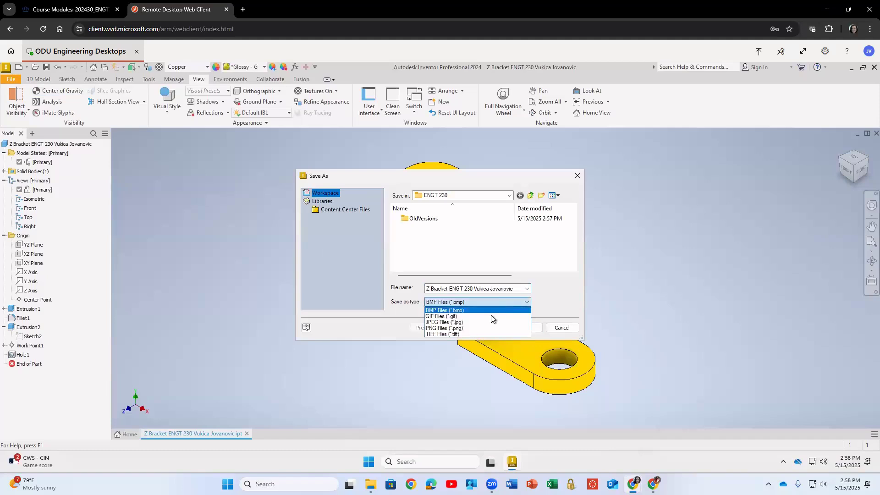
left_click(442, 328)
left_click(525, 328)
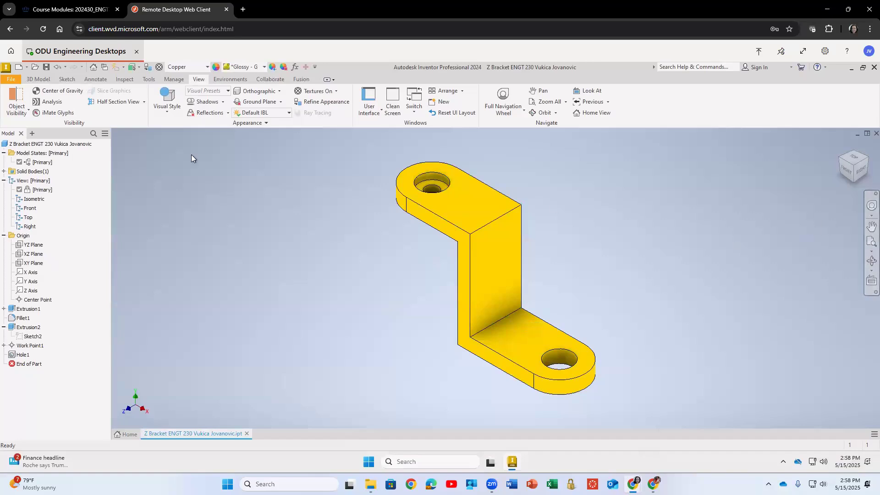
Create a new drawing file.
left_click(15, 81)
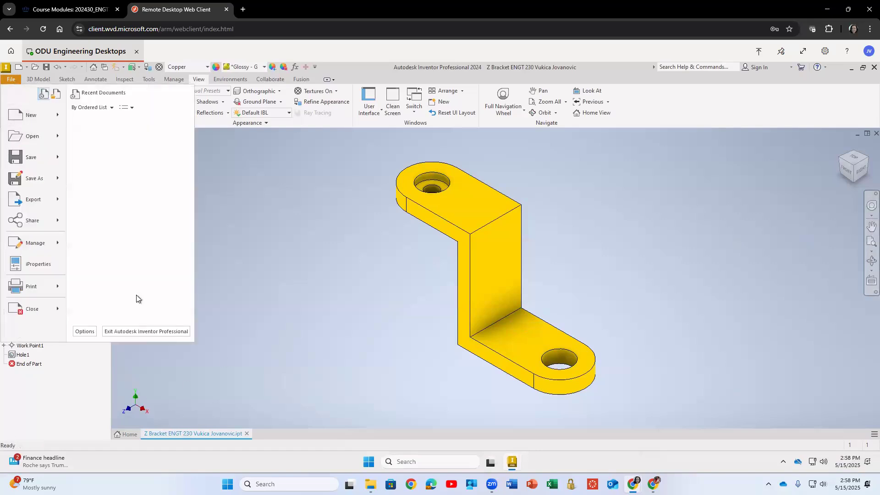
mouse_move(37, 117)
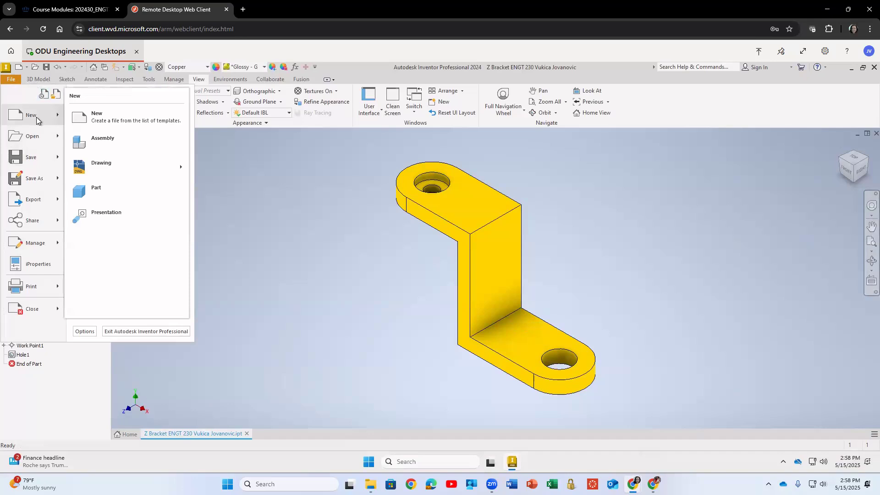
left_click(97, 171)
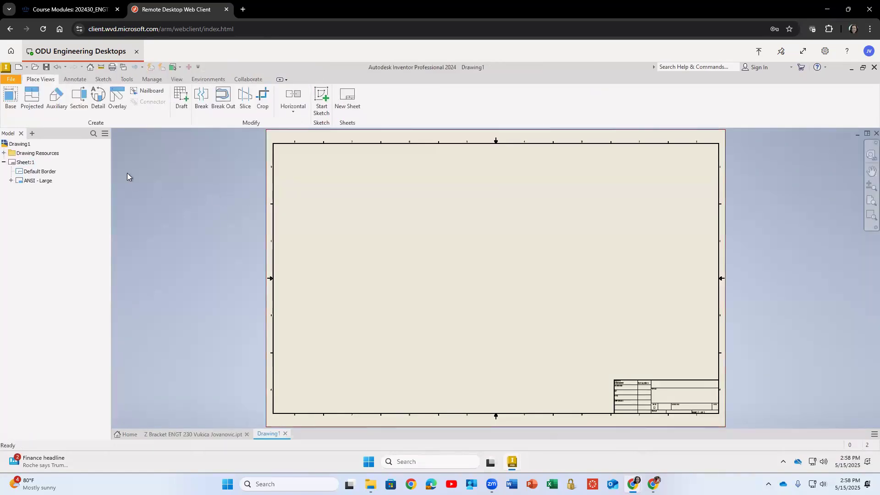
left_click(38, 182)
right_click(38, 181)
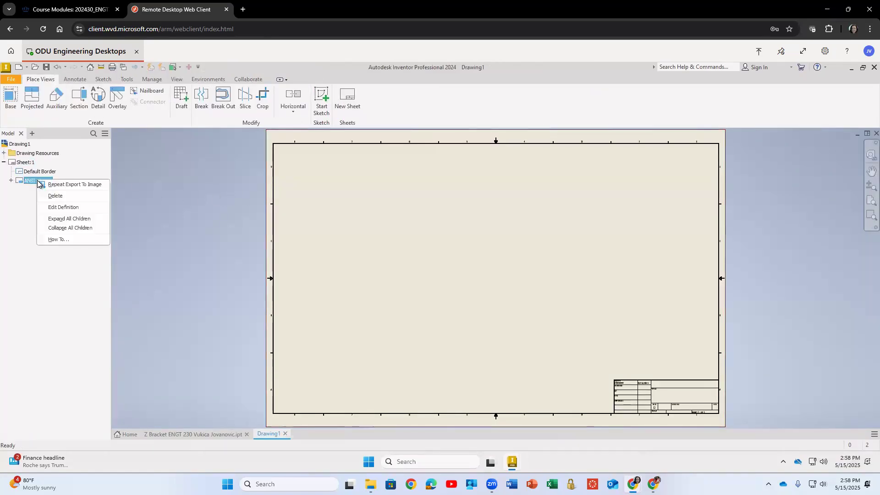
left_click(57, 207)
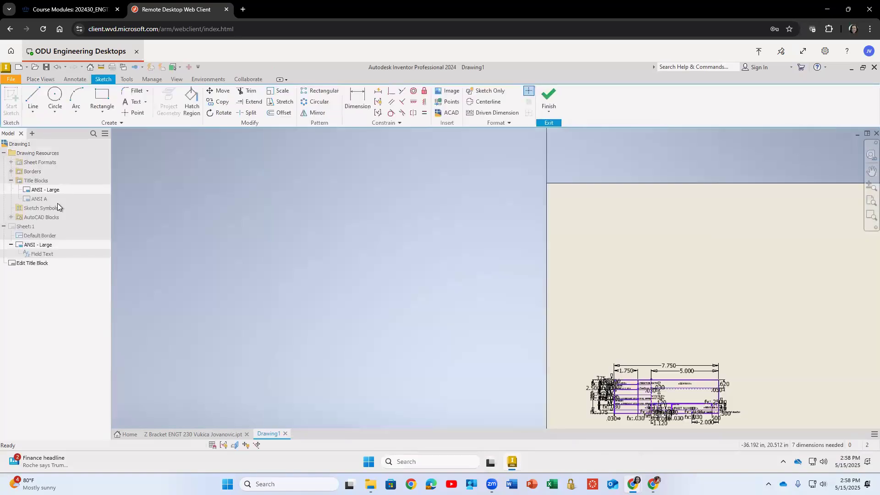
left_click(548, 98)
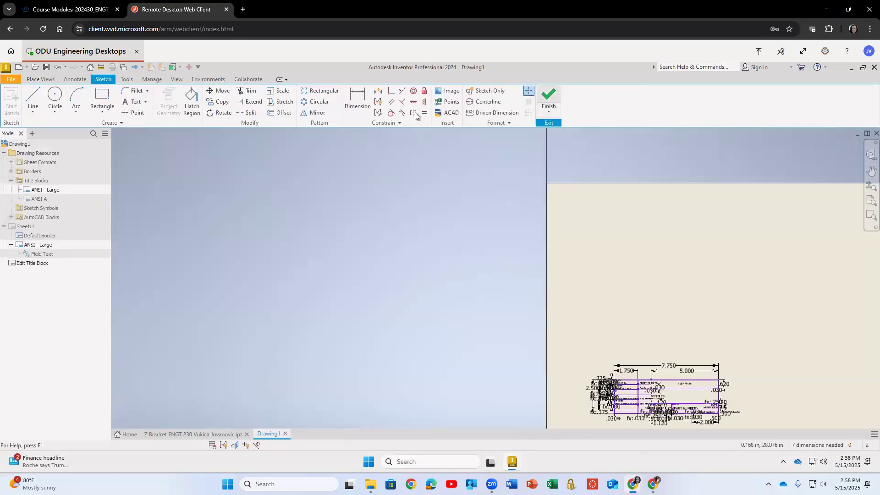
left_click(420, 271)
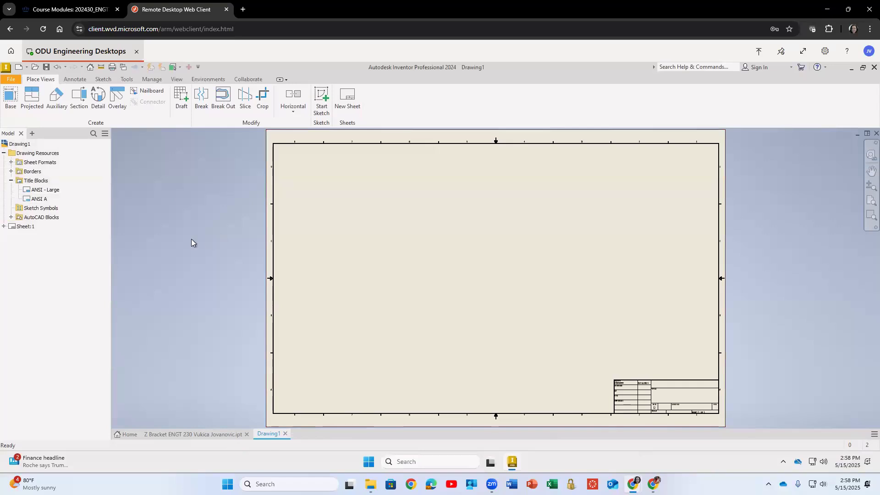
Change the drawing sheet size to B.
right_click(11, 228)
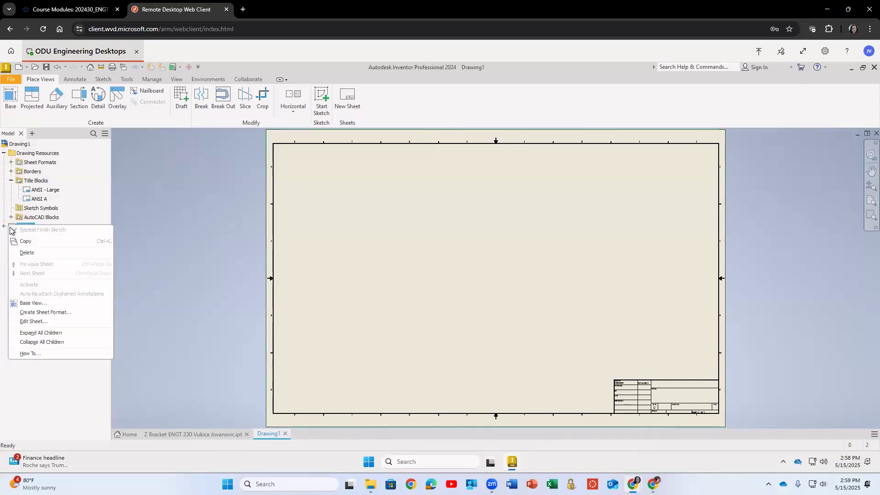
left_click(34, 322)
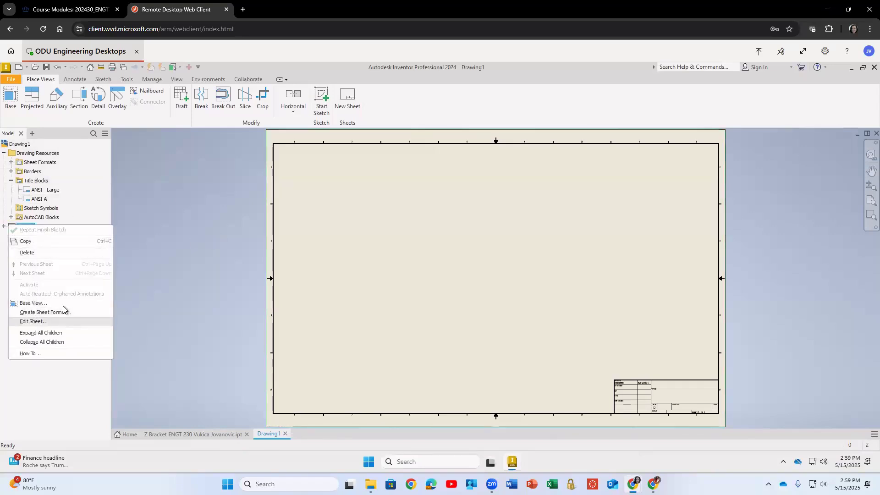
left_click(157, 187)
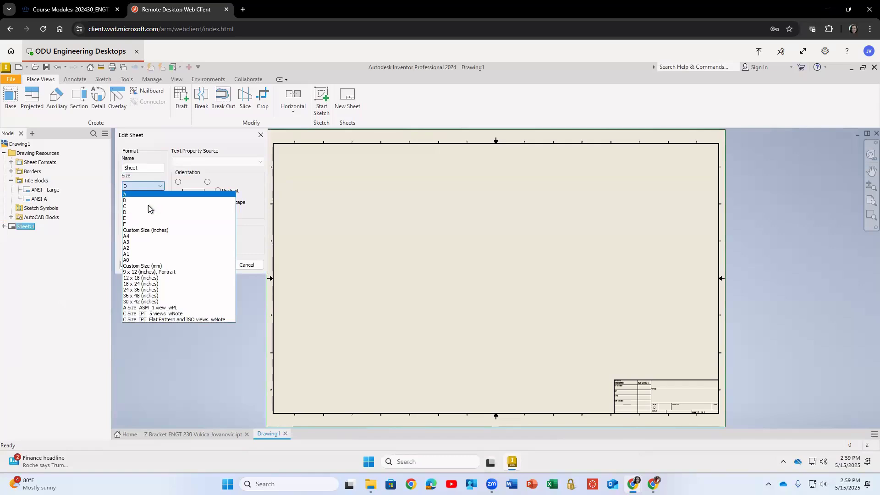
left_click(147, 200)
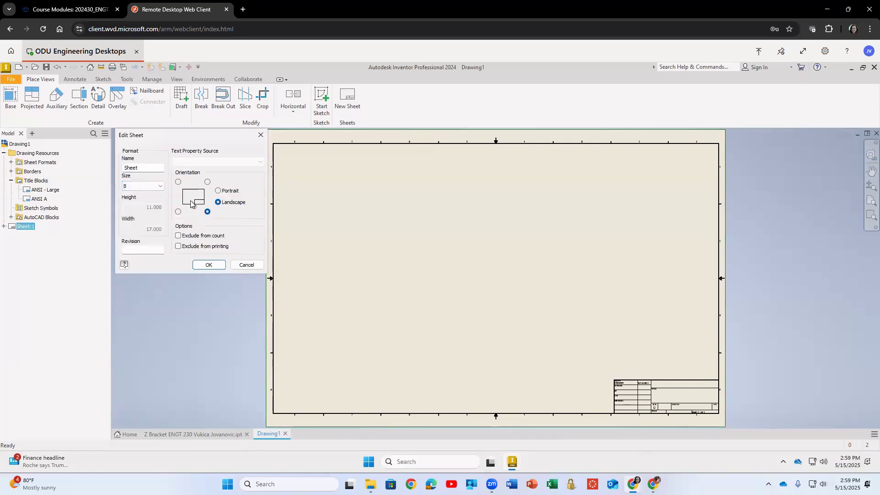
left_click(209, 265)
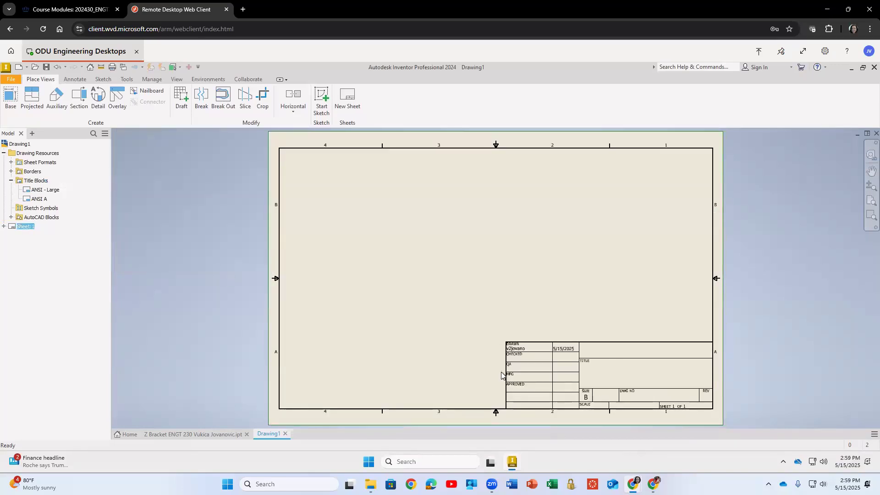
right_click(24, 226)
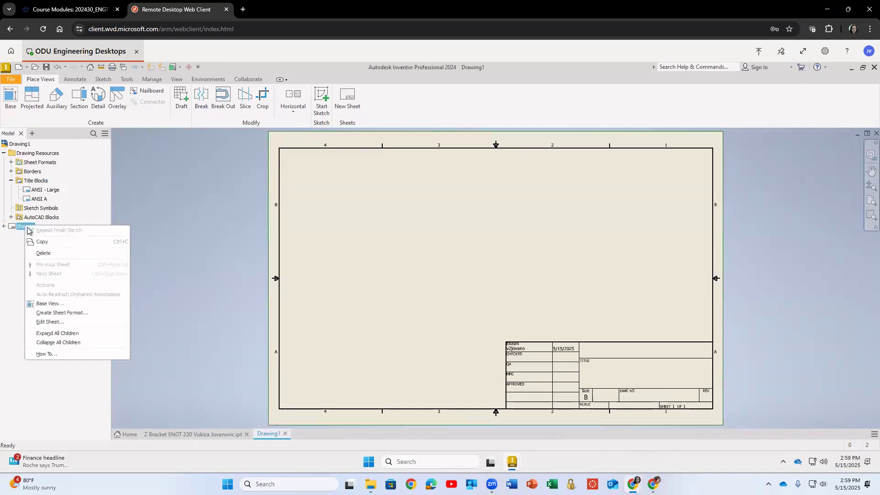
left_click(46, 322)
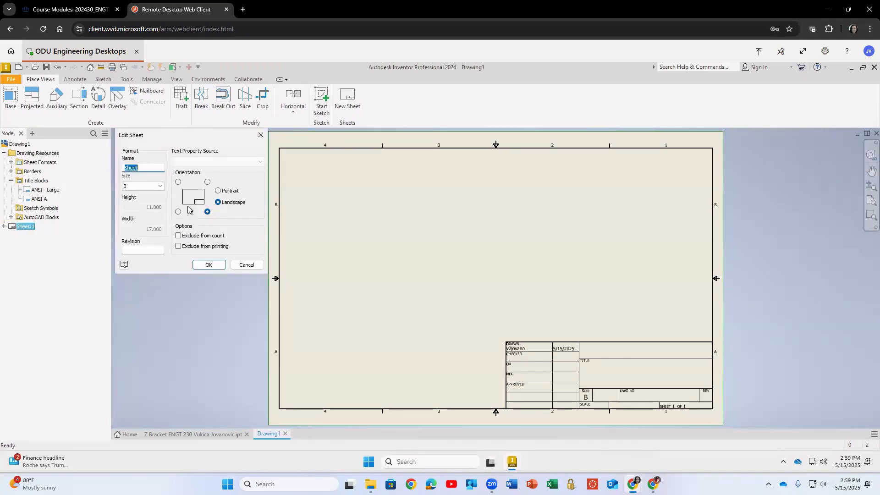
left_click(209, 265)
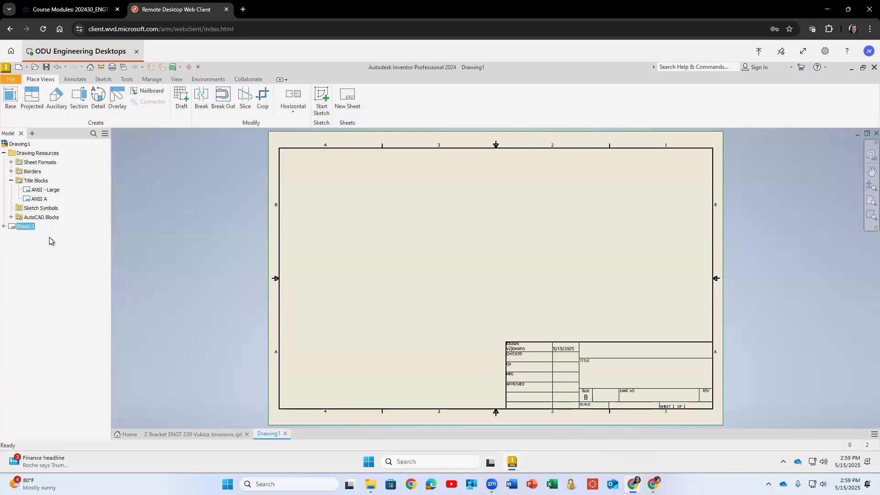
Open the sheet's ANSI - Large title block definition and replace the company field with Old Dominion University.
left_click(3, 226)
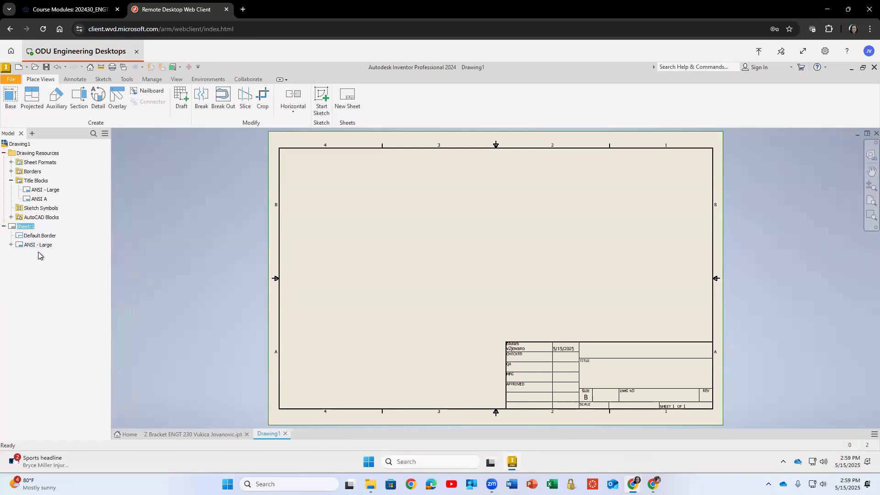
right_click(39, 245)
left_click(64, 274)
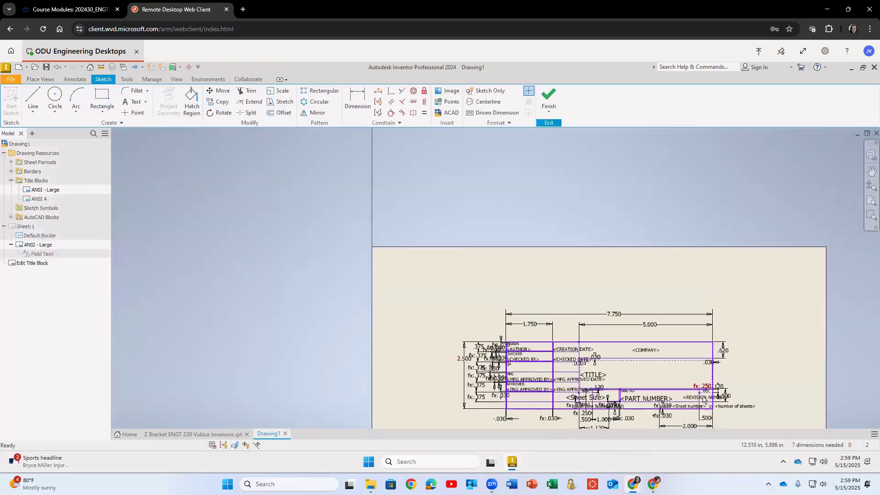
scroll(689, 403, "down", 3)
scroll(681, 397, "up", 5)
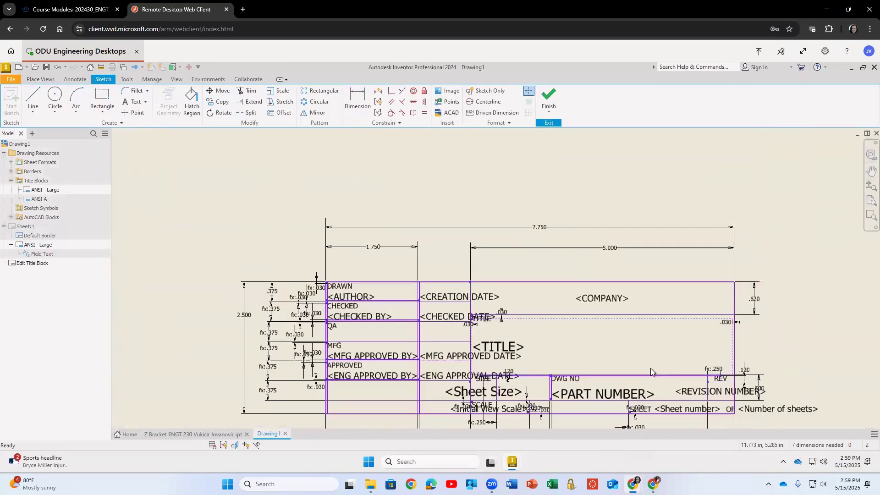
double_click(604, 299)
left_click_drag(494, 290, 394, 279)
type("Old Domin")
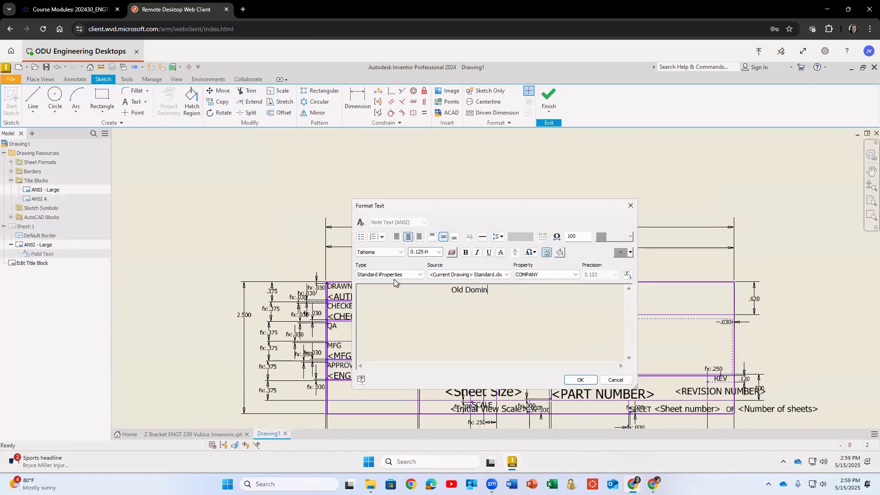
type("ion University")
left_click(580, 379)
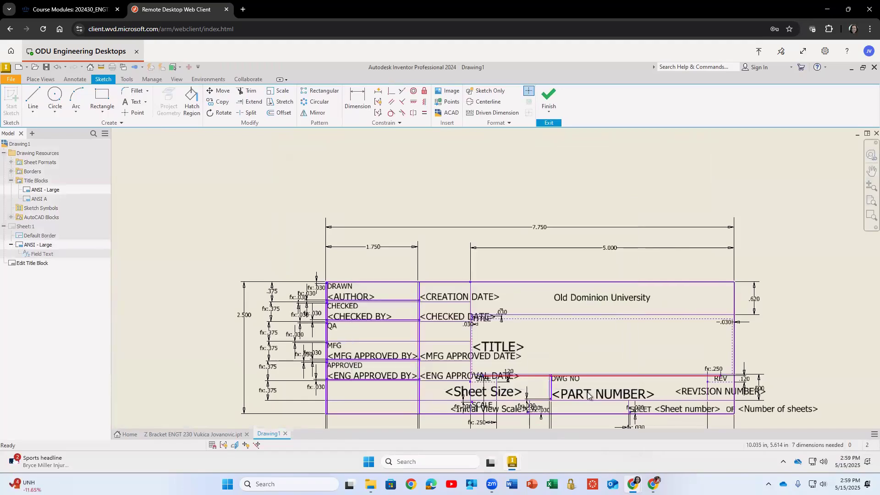
Replace the part number field in the title block with 01.
double_click(580, 391)
left_click_drag(445, 292, 357, 292)
type("01")
left_click(580, 380)
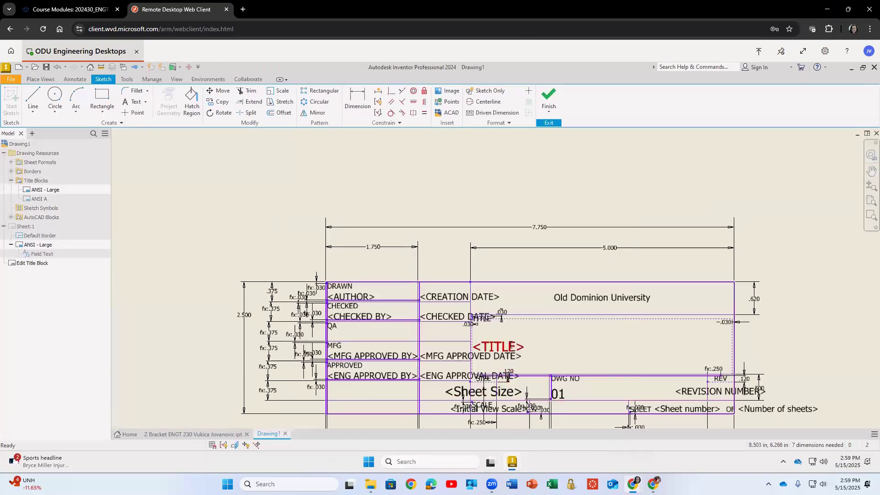
Replace the title field in the title block with Z Bracket.
double_click(510, 347)
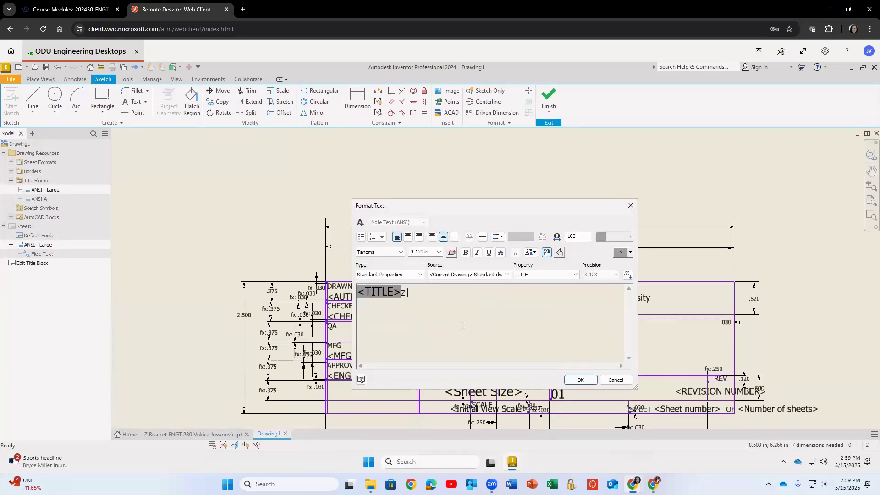
left_click_drag(409, 294, 316, 276)
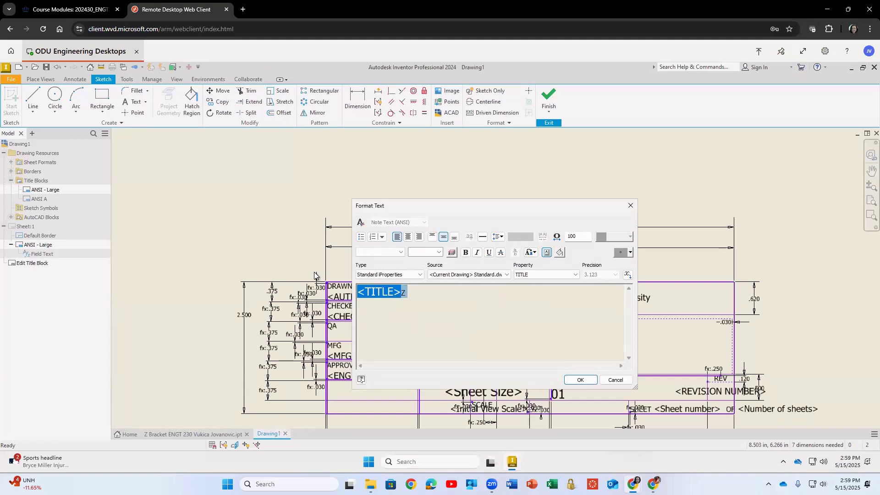
type("Z Bracket")
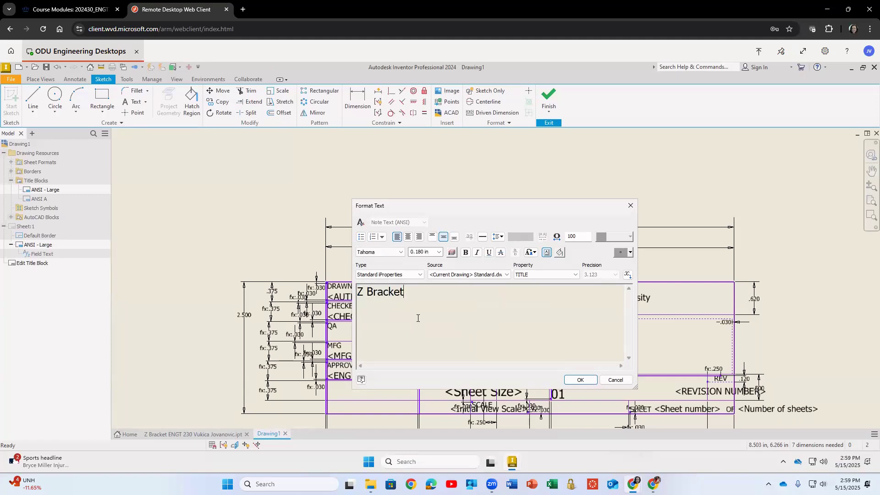
left_click(580, 380)
Replace the author field in the title block with the author's full name.
double_click(346, 297)
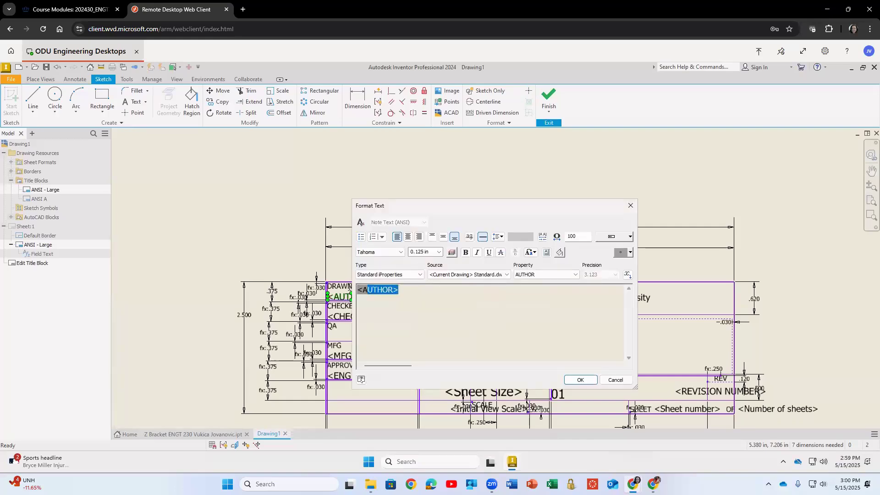
type("Vukica")
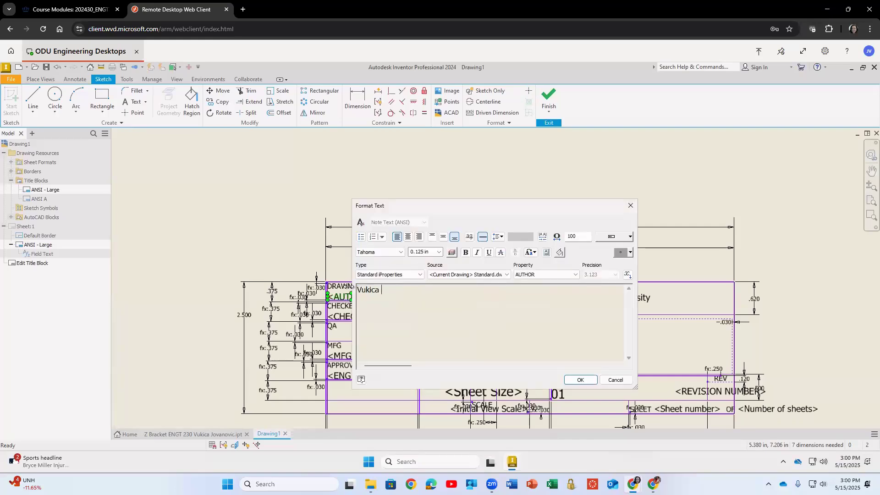
type(" Jovanovic")
left_click(586, 380)
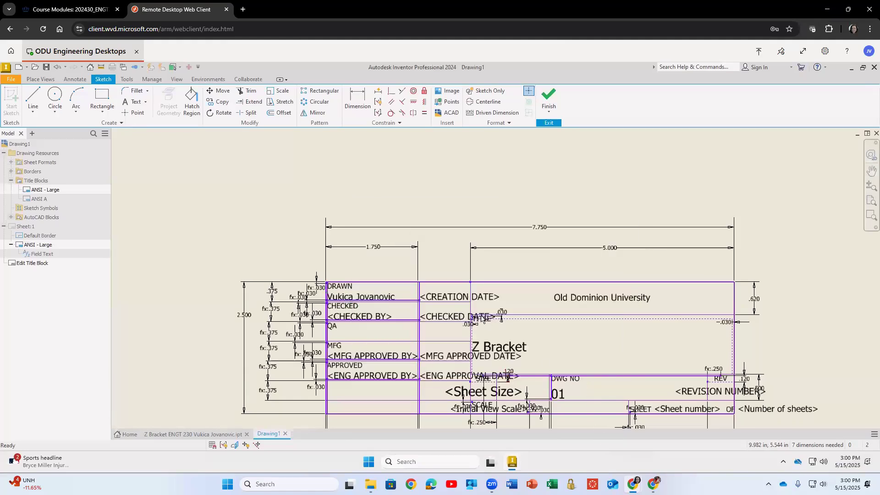
Replace the creation date field with 05/15/2025, declining AutoStacking, then finish and save the title block edits.
double_click(444, 297)
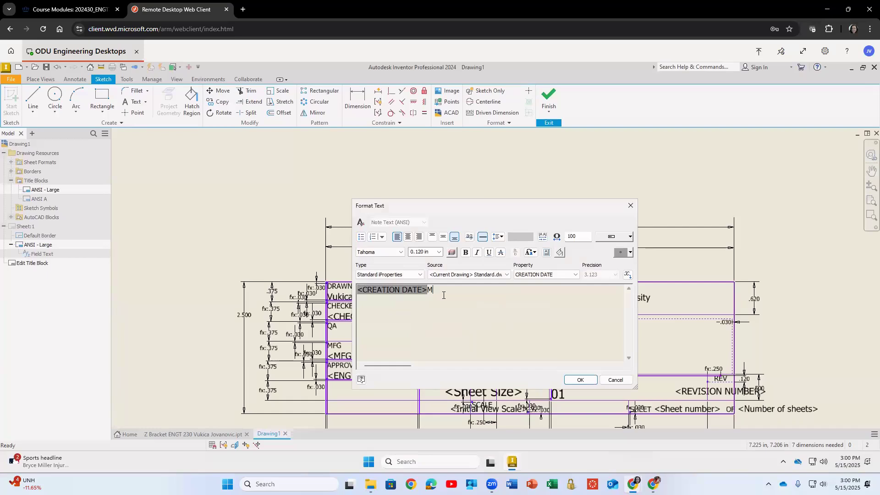
key("BackSpace")
key("BackSpace")
key("BackSpace")
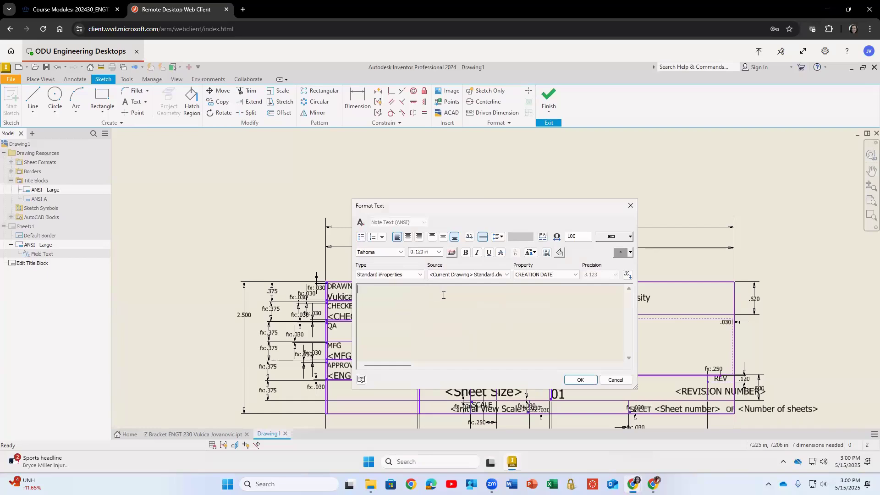
type("05/015/2025")
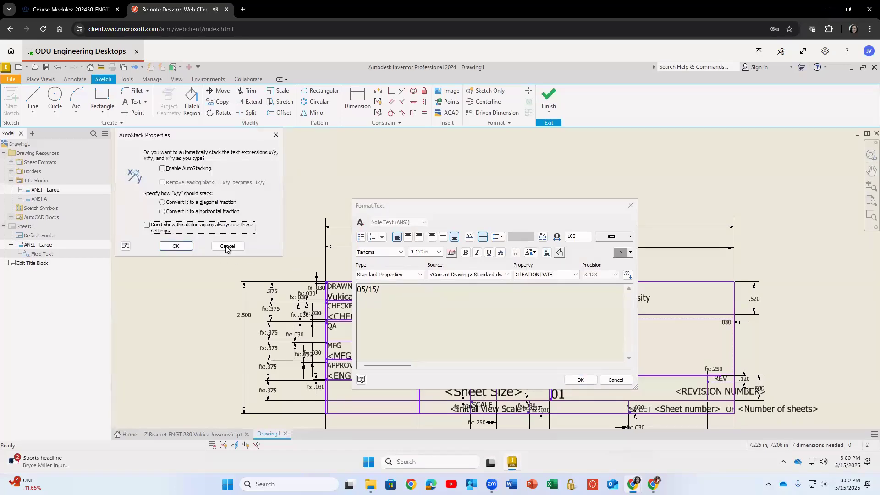
left_click(227, 247)
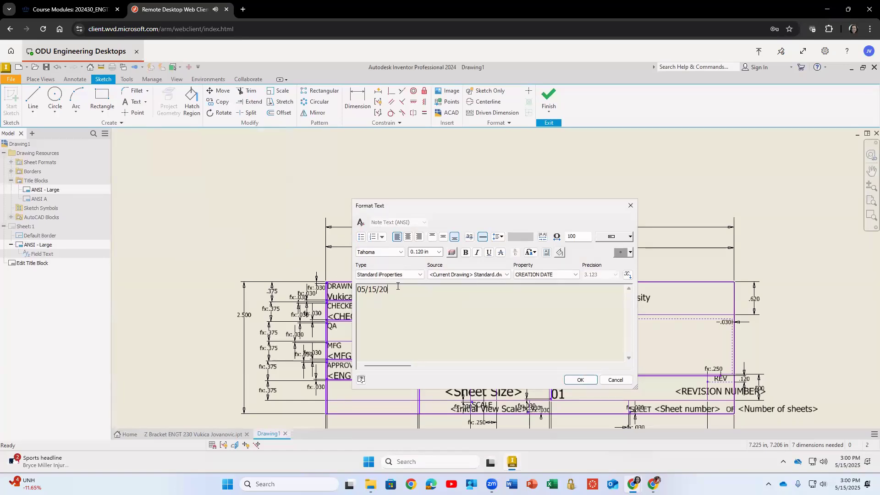
left_click(587, 380)
left_click(547, 99)
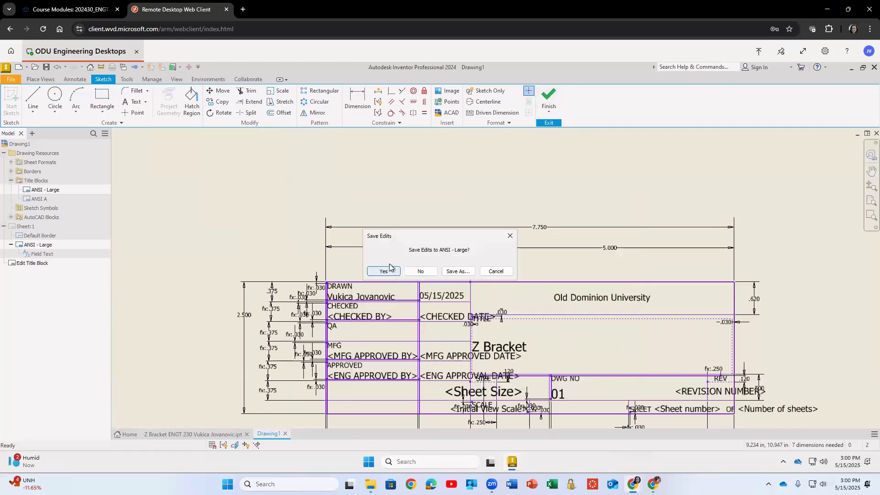
left_click(389, 265)
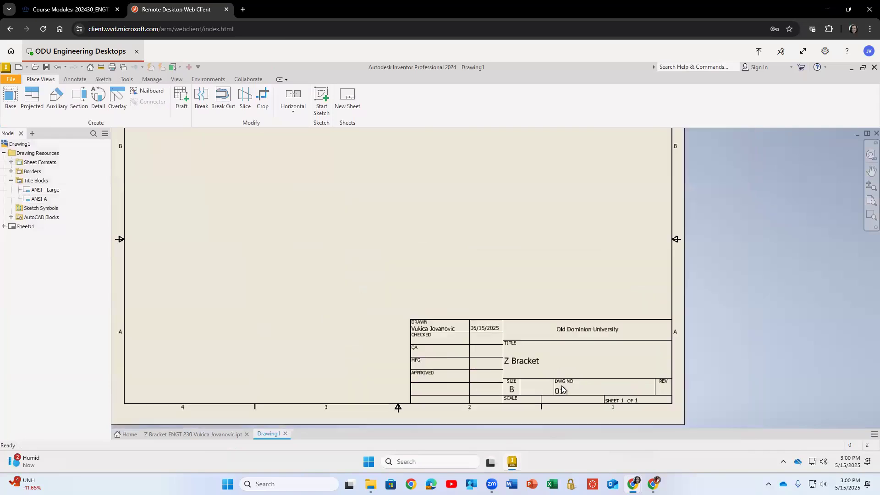
scroll(561, 389, "up", 5)
scroll(560, 378, "down", 2)
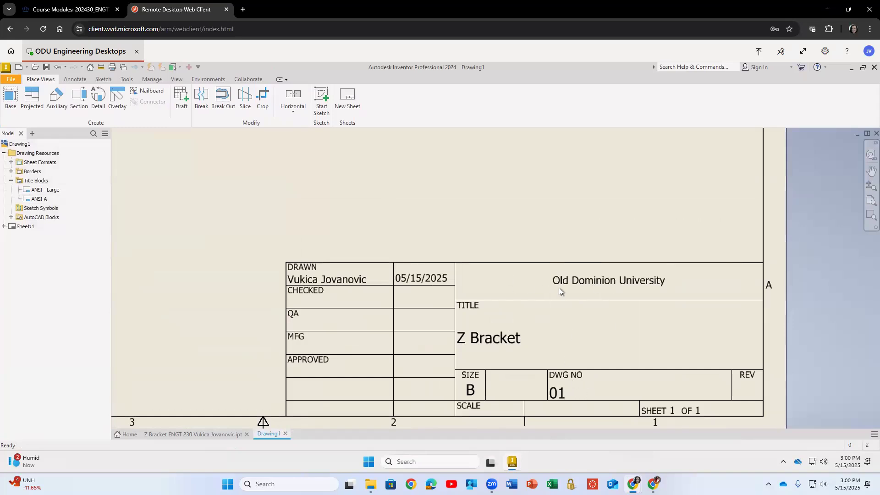
scroll(559, 287, "up", 3)
scroll(540, 290, "down", 3)
middle_click(499, 199)
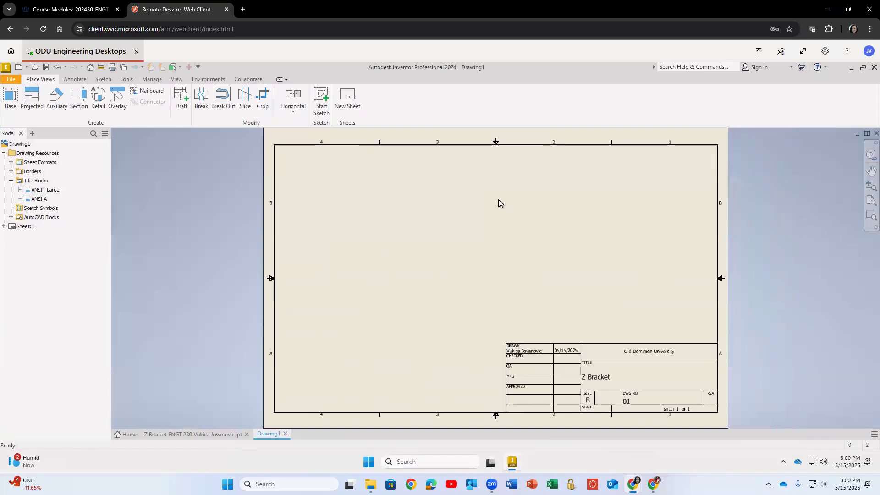
left_click(11, 95)
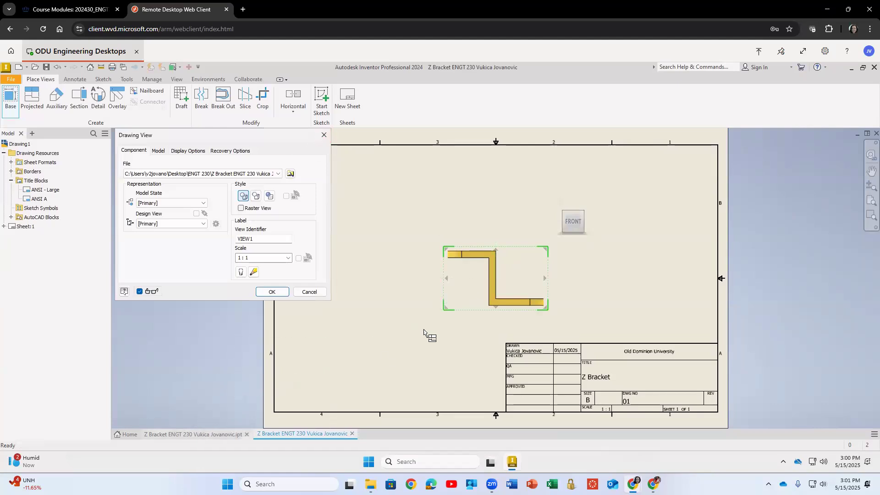
left_click(573, 205)
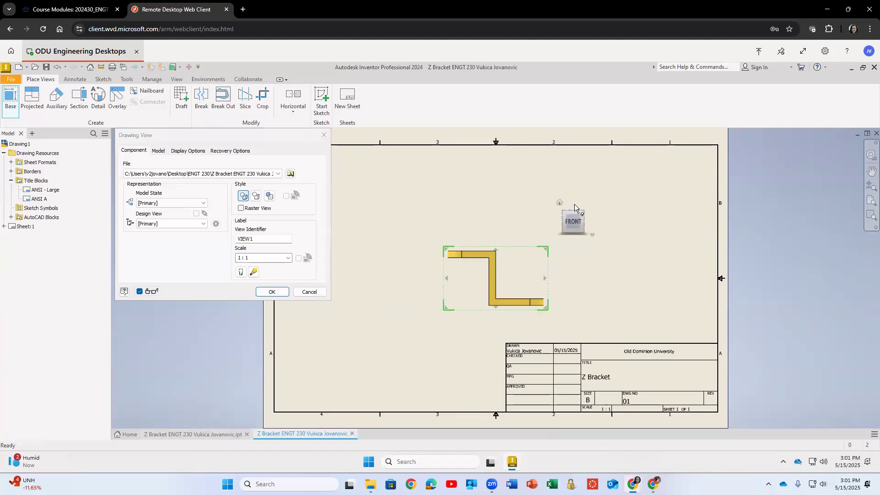
left_click(588, 222)
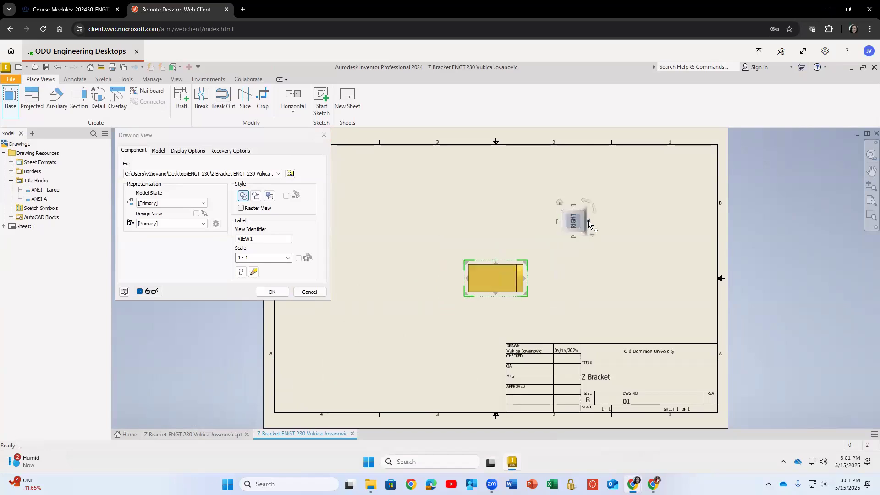
left_click(558, 222)
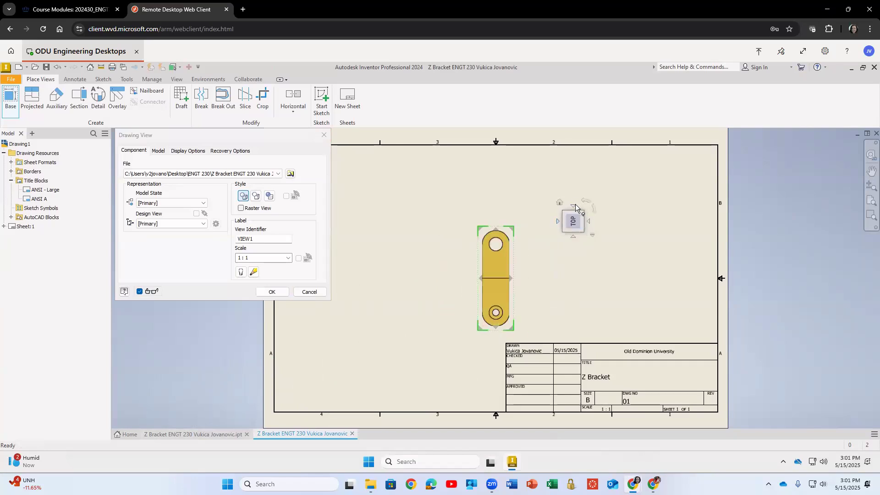
left_click(573, 205)
left_click(590, 222)
left_click(310, 291)
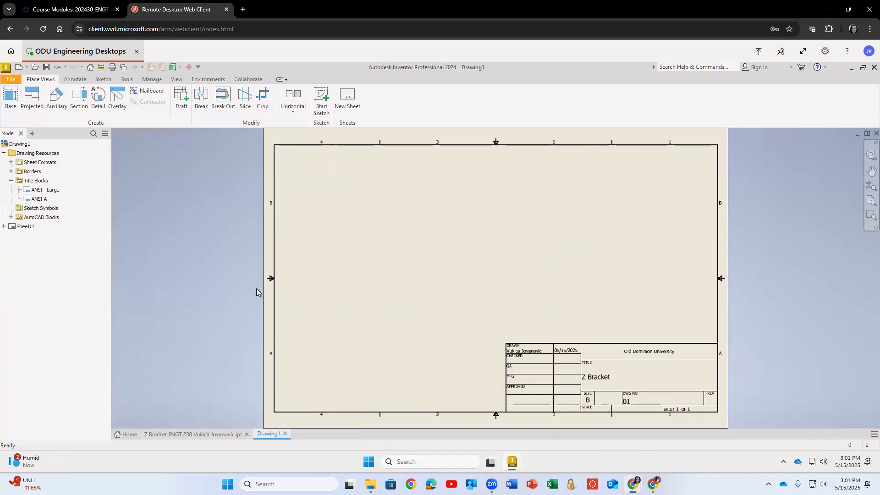
Place a front base view of the Z Bracket at 1:1 scale on the sheet.
left_click(11, 97)
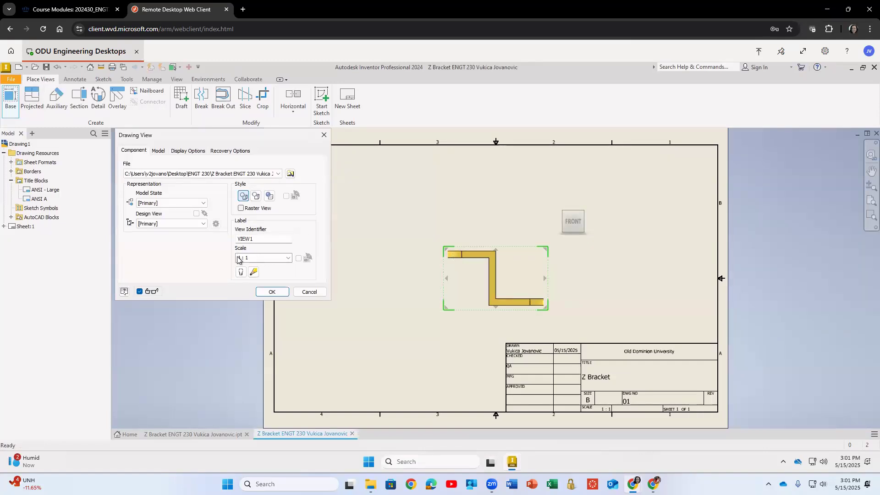
left_click(288, 258)
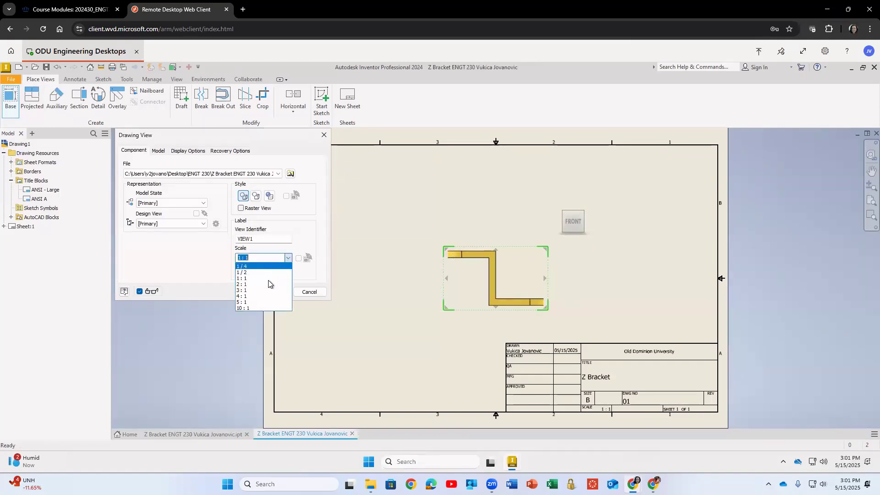
left_click(268, 284)
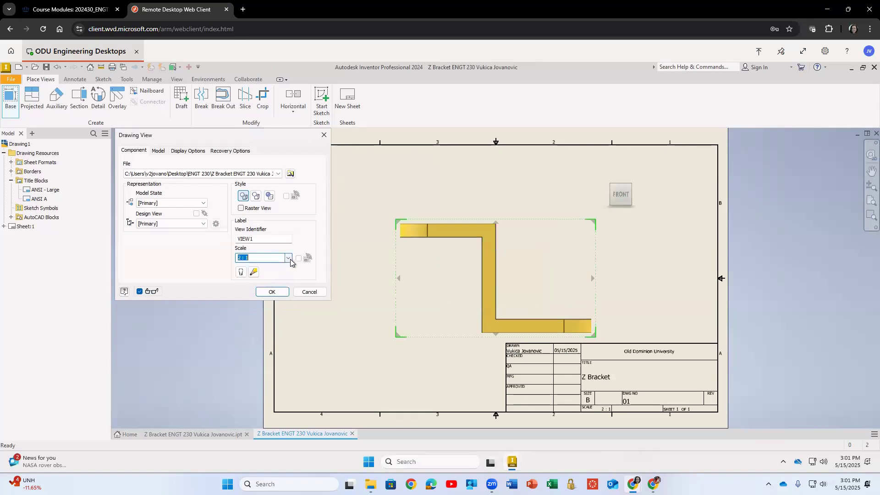
left_click(289, 258)
left_click(269, 296)
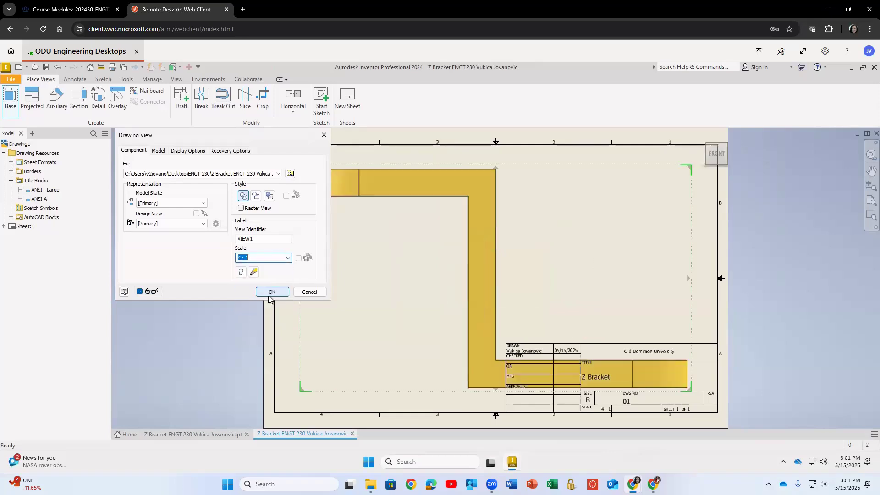
left_click(288, 258)
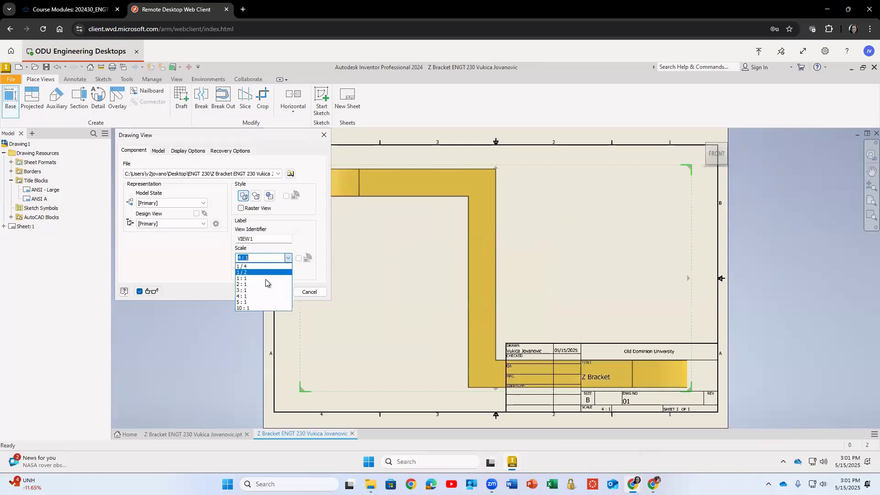
left_click(266, 283)
left_click(271, 292)
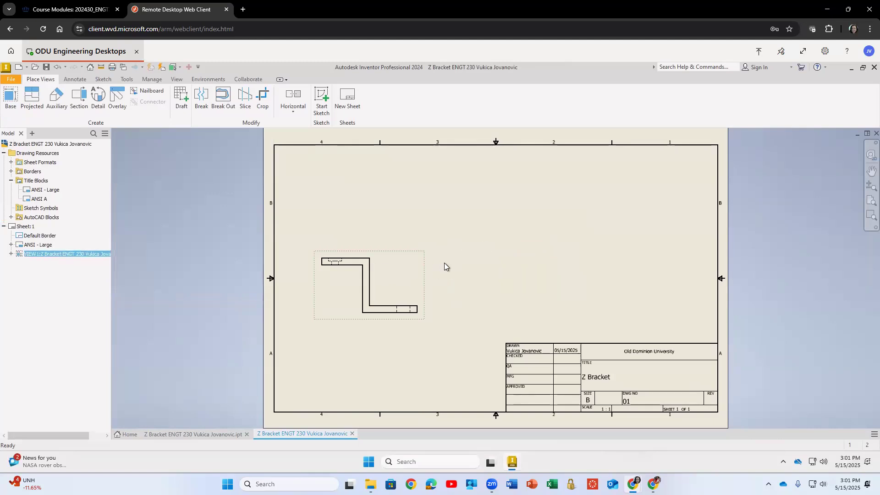
Delete the front base view from the sheet.
scroll(326, 293, "up", 5)
scroll(326, 291, "down", 6)
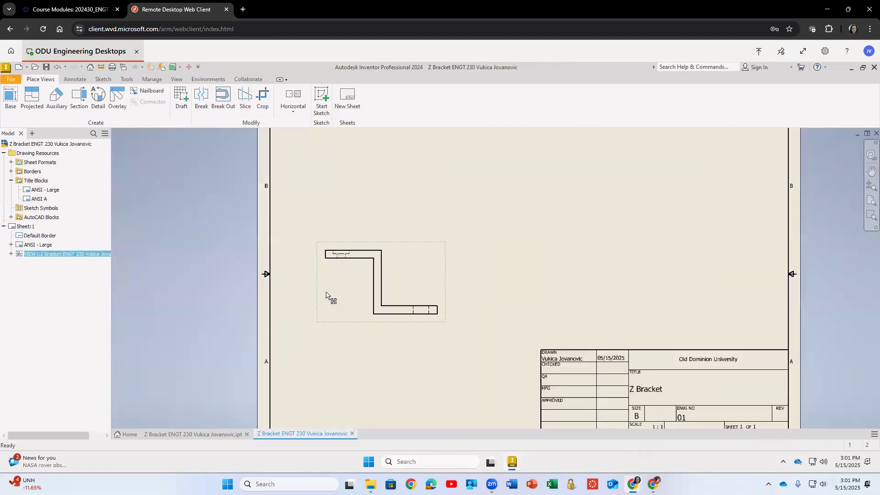
scroll(326, 293, "down", 7)
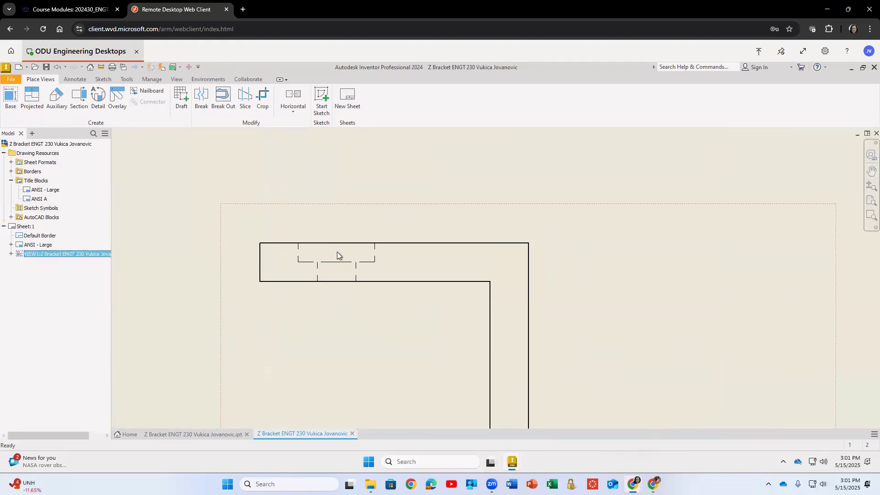
scroll(438, 255, "up", 5)
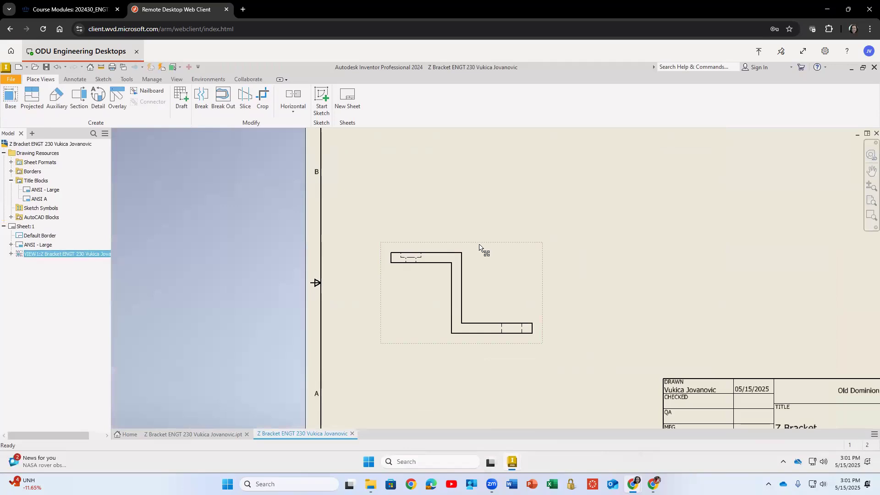
key("Delete")
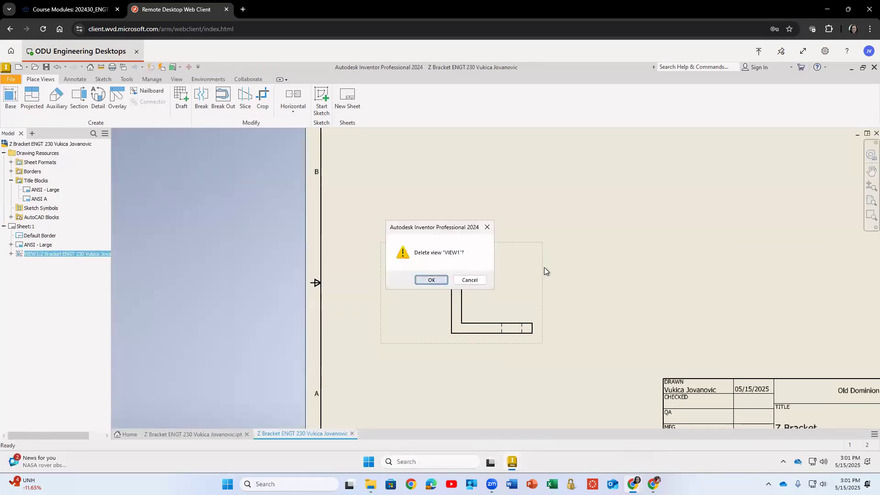
key("Return")
Place a top base view of the Z Bracket at 1:1 scale in the sheet's upper left area.
scroll(542, 271, "up", 2)
middle_click_drag(542, 271, 437, 272)
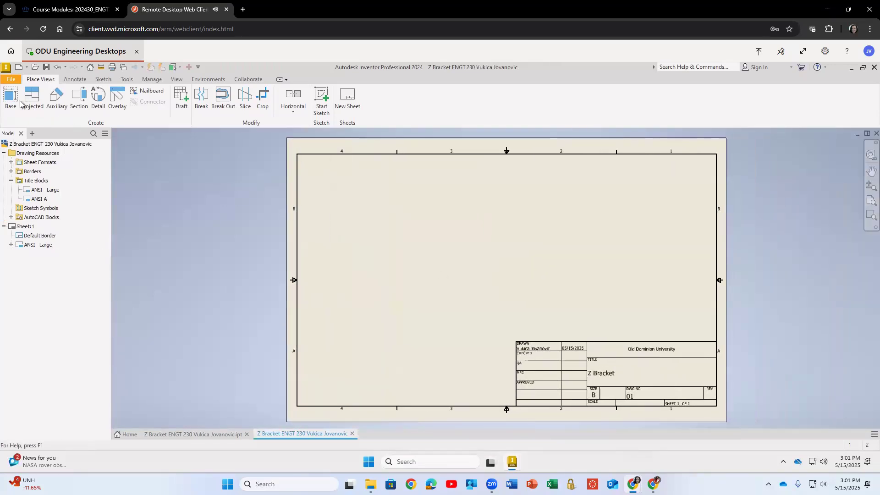
left_click(12, 101)
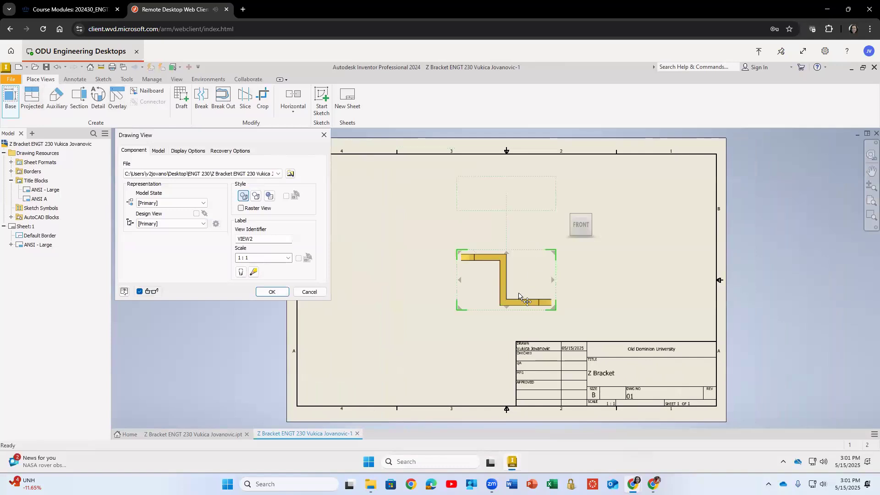
left_click(512, 255)
left_click(581, 240)
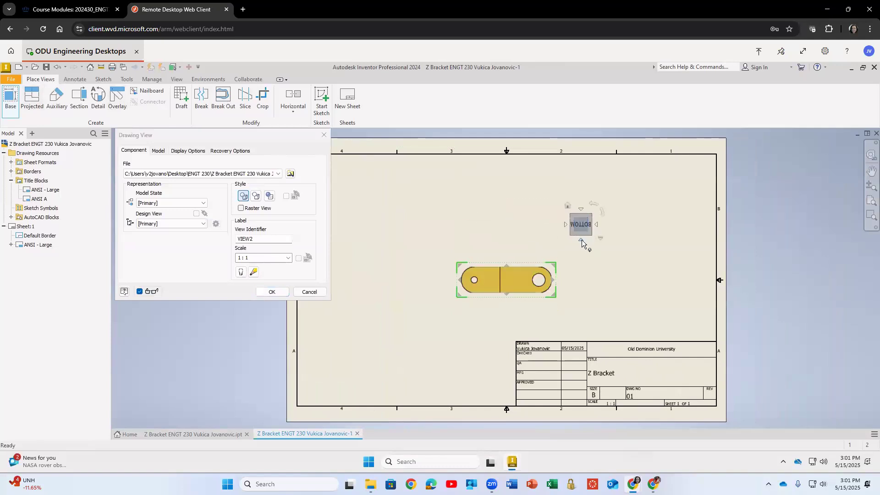
left_click(581, 240)
left_click(581, 240)
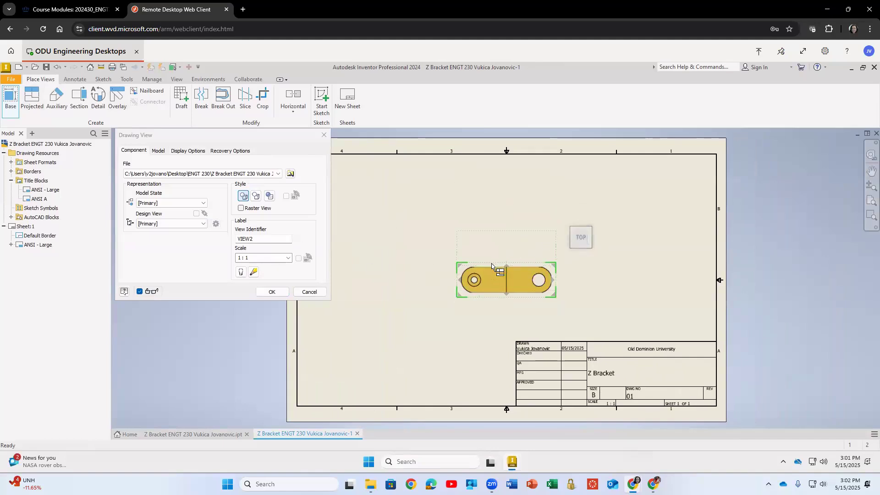
left_click_drag(487, 266, 370, 207)
left_click(271, 293)
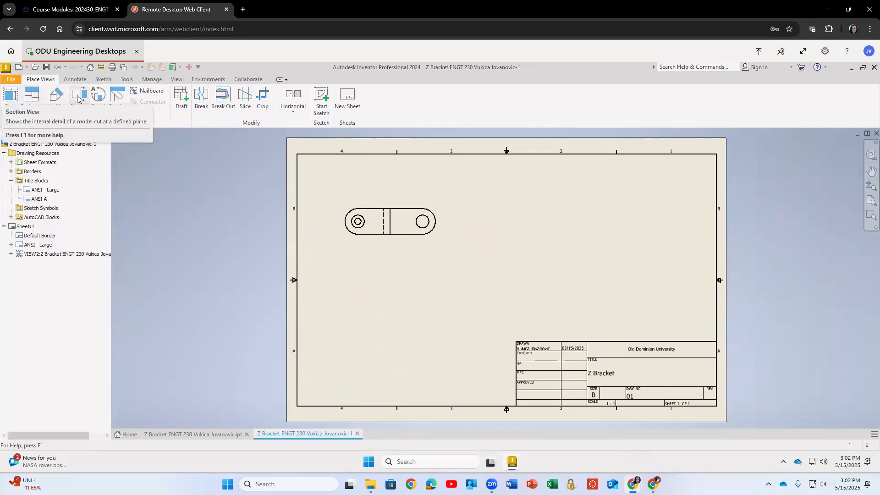
Project a front view directly below the top base view.
left_click(32, 97)
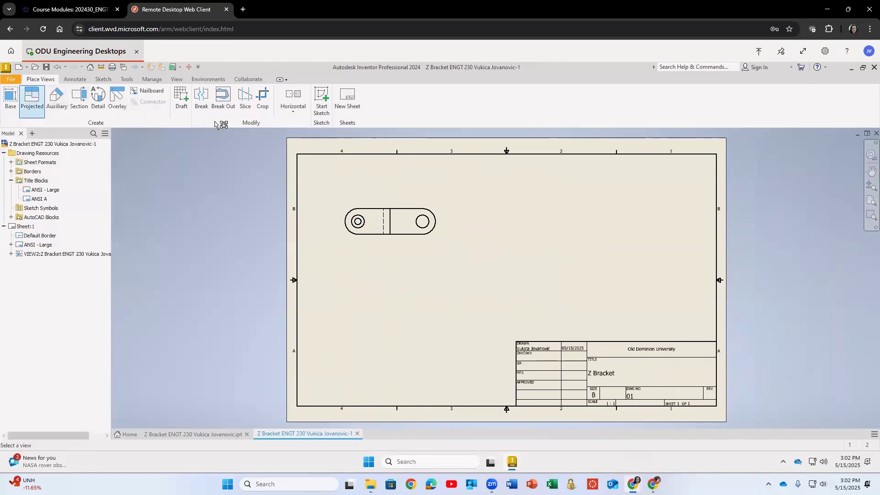
left_click(372, 206)
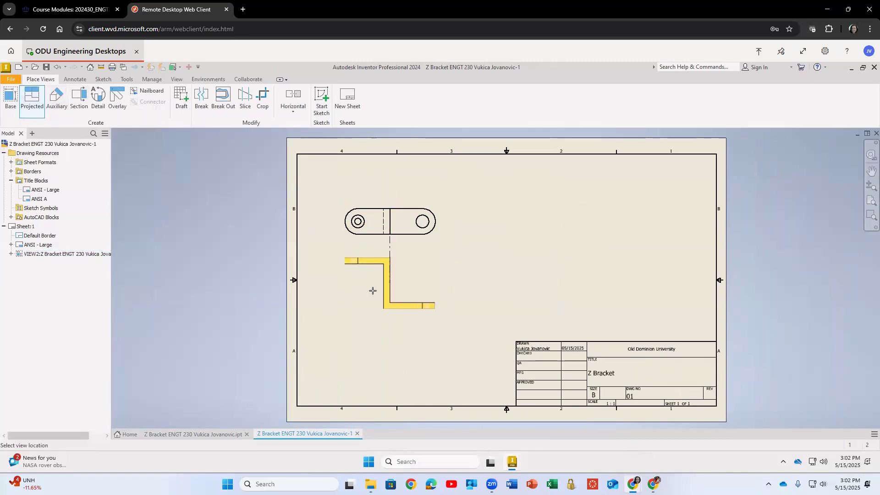
left_click(373, 291)
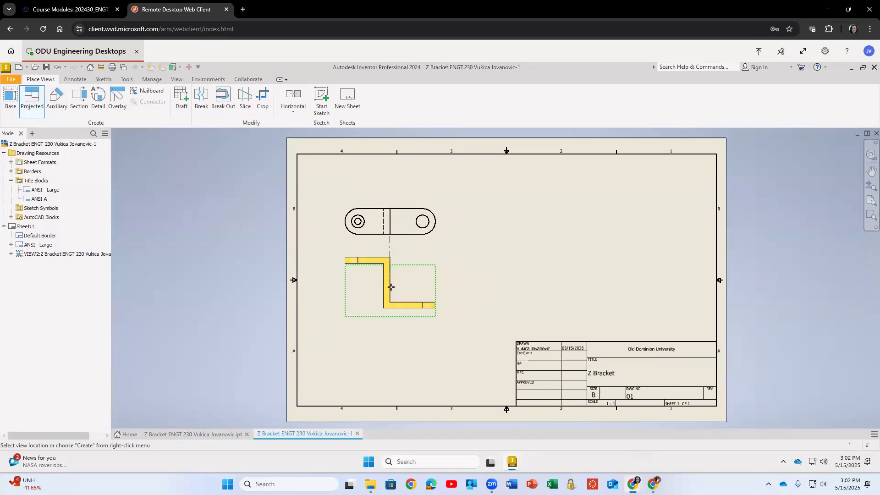
right_click(391, 288)
left_click(426, 289)
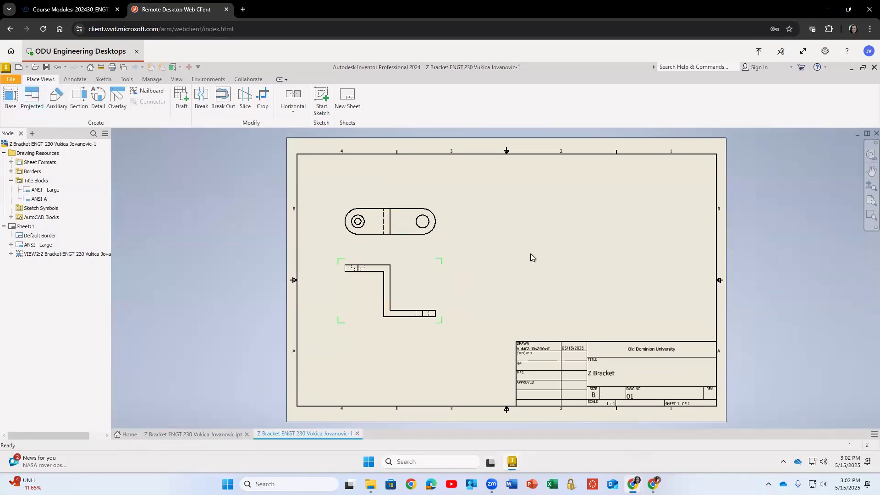
Delete the projected front view below the top view.
scroll(353, 289, "up", 3)
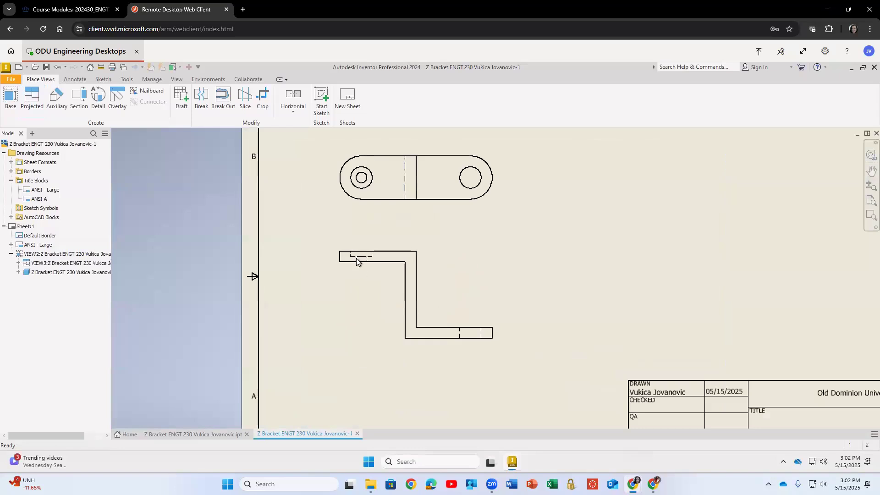
left_click(440, 241)
key("Delete")
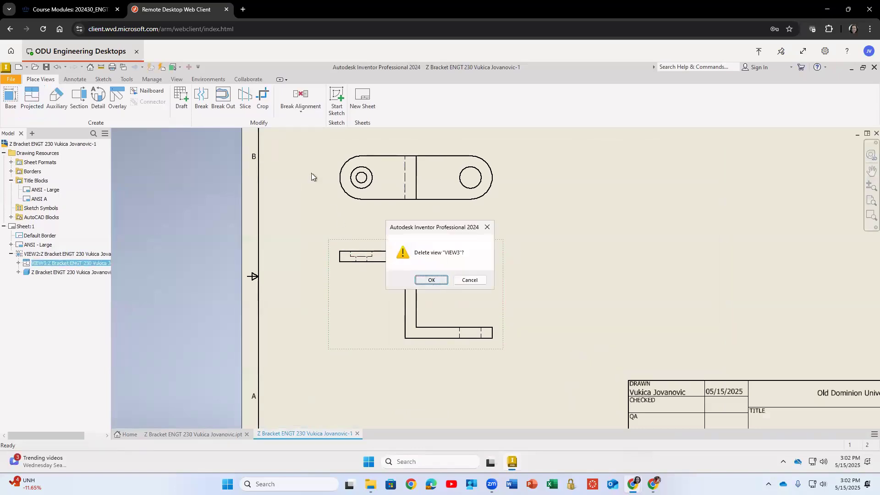
key("Return")
Create section view A-A through the top view's horizontal centerline and place it below the top view.
left_click(81, 100)
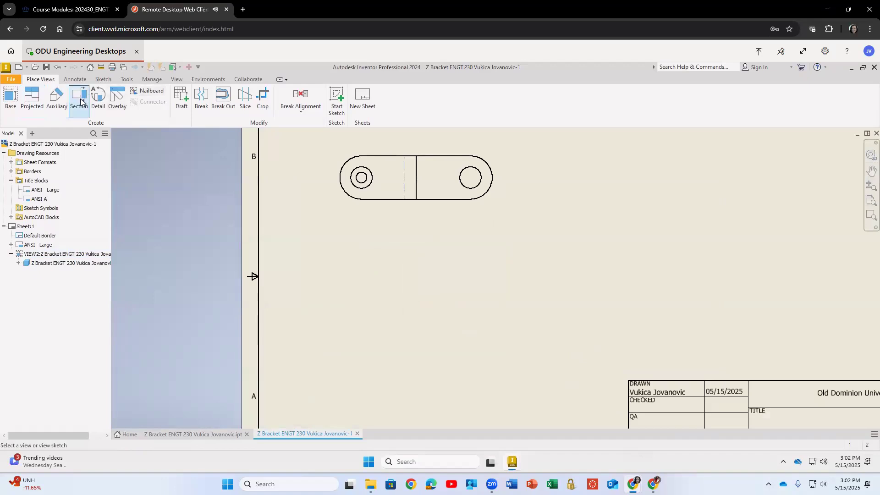
left_click(387, 146)
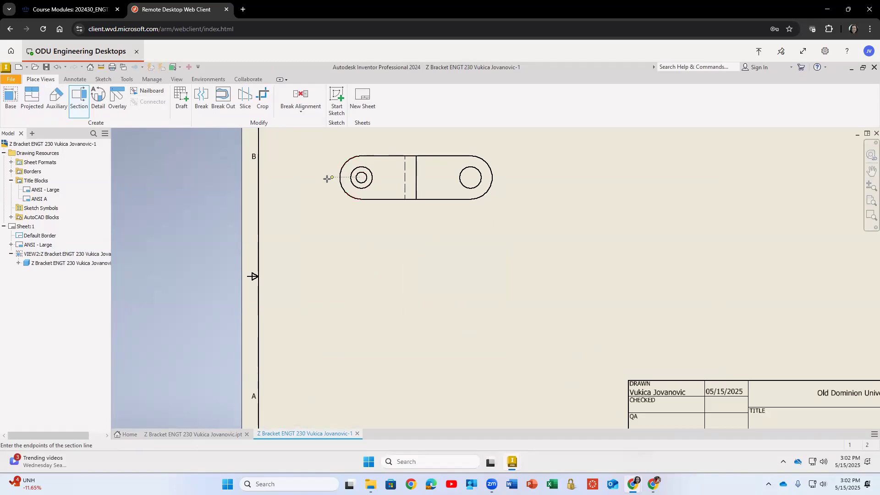
left_click(509, 177)
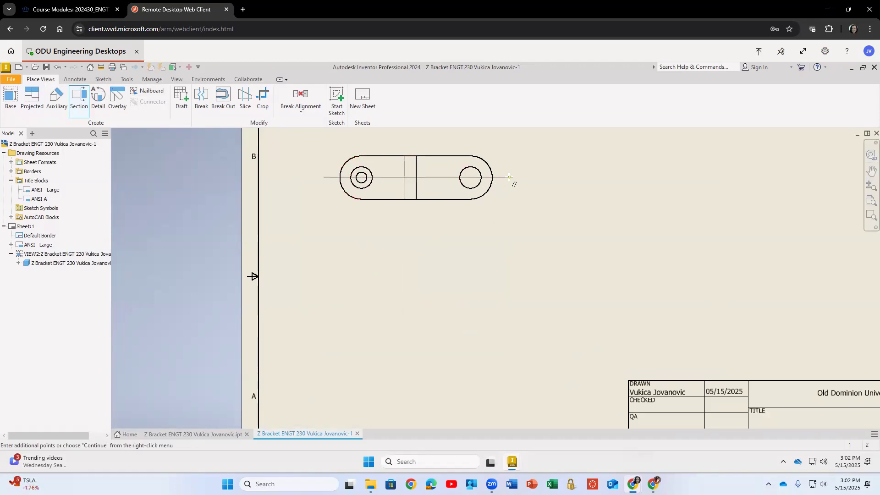
right_click(510, 177)
left_click(480, 219)
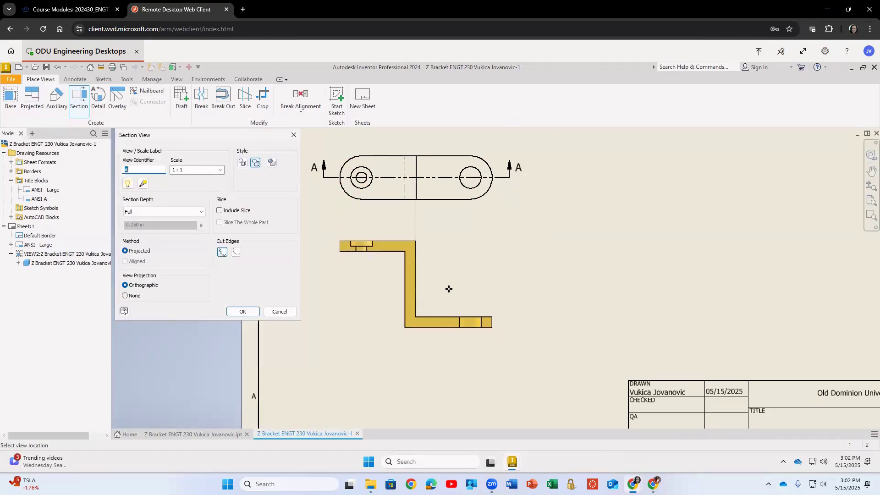
left_click(457, 279)
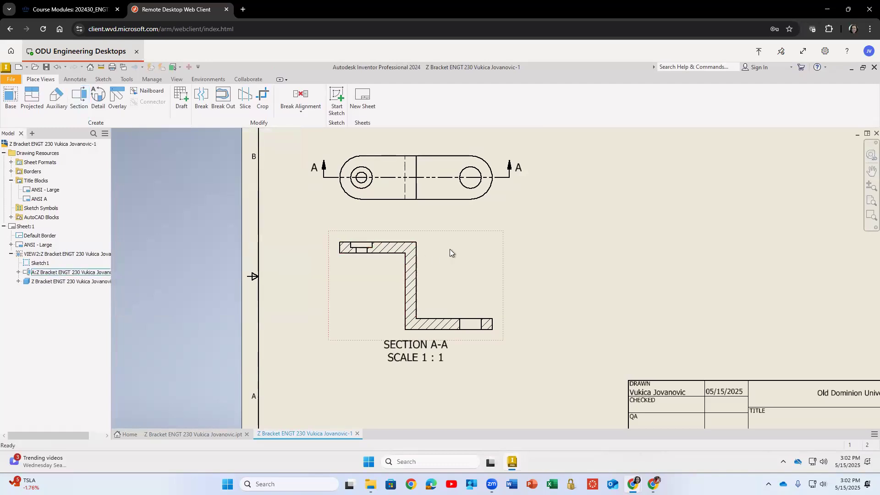
left_click(6, 98)
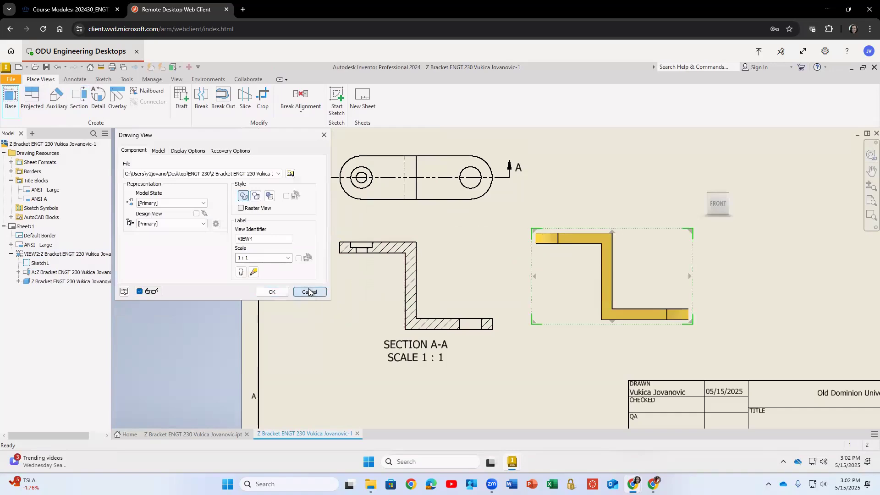
left_click(309, 292)
left_click(31, 99)
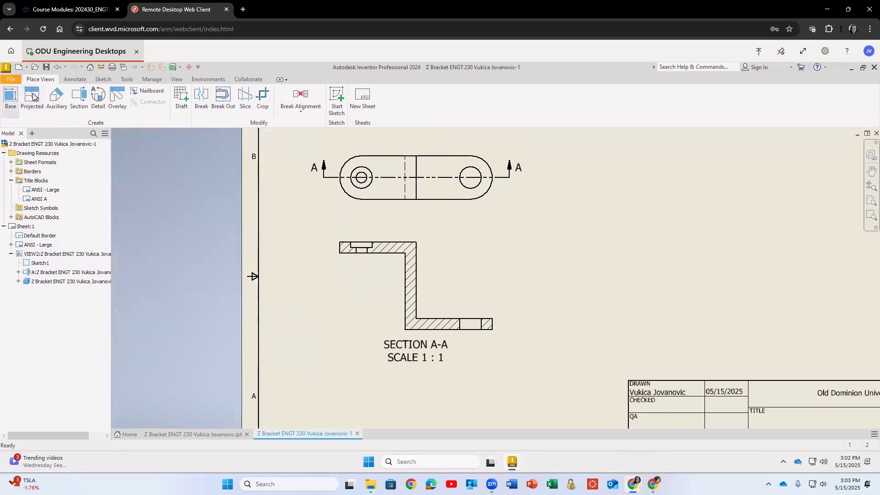
Project a side view from section A-A and place it to the right of the section.
left_click(397, 231)
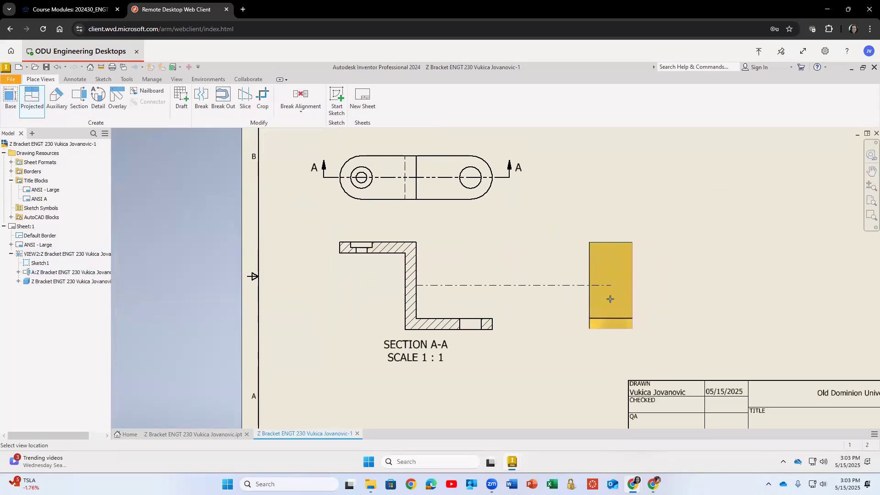
left_click(610, 298)
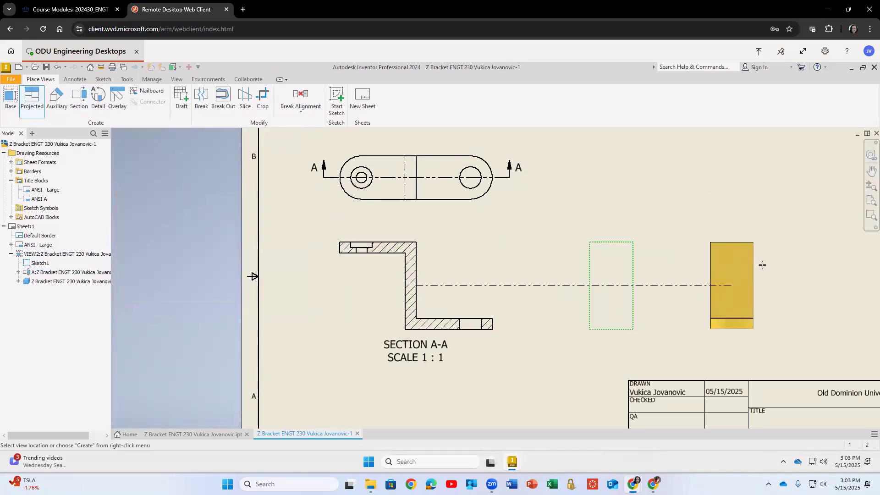
right_click(610, 285)
left_click(671, 275)
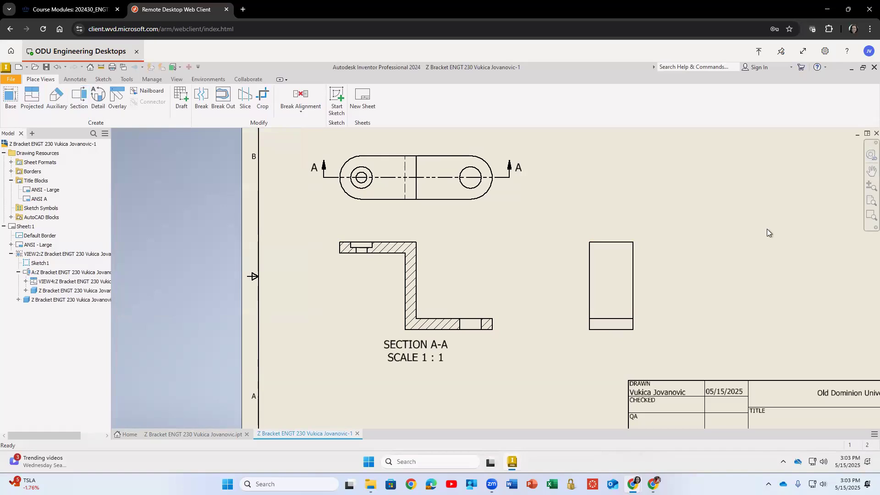
Change the top base view's scale to 2:1.
scroll(625, 241, "up", 2)
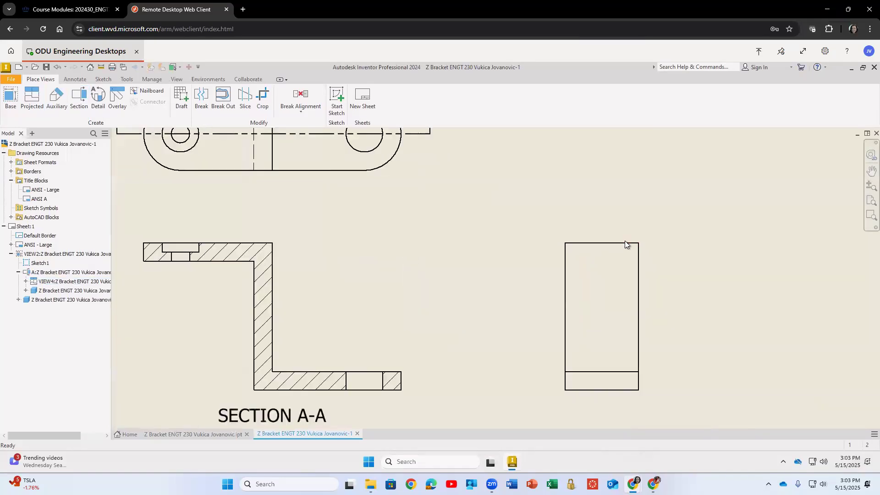
scroll(625, 241, "down", 4)
scroll(514, 271, "down", 3)
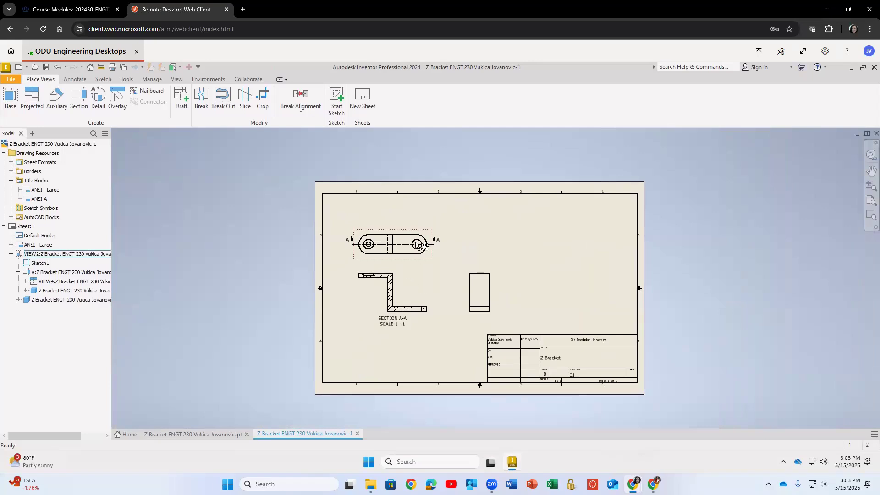
double_click(421, 231)
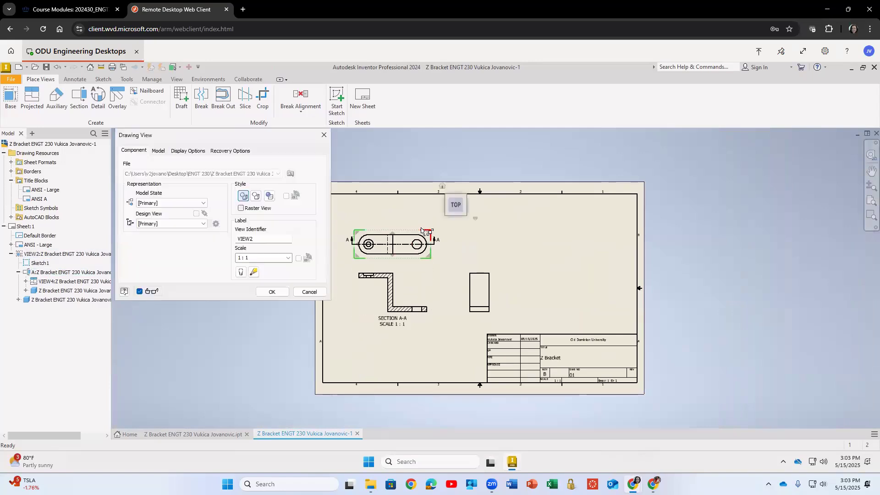
left_click(288, 258)
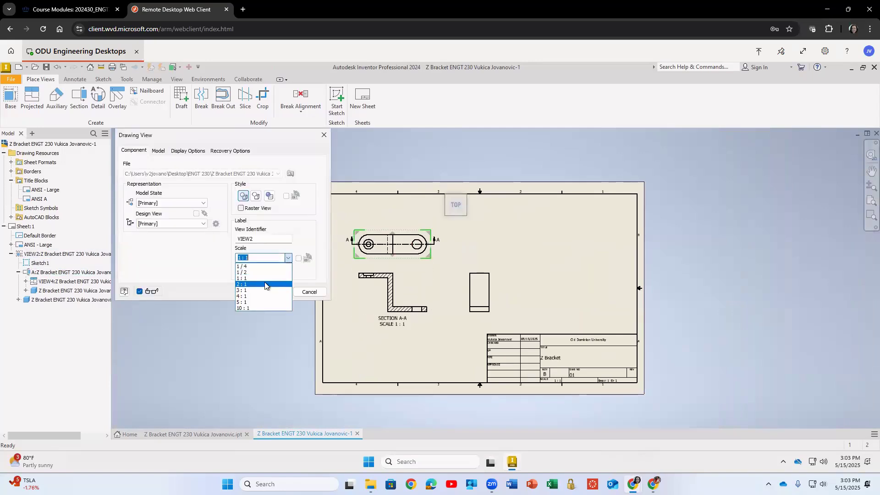
left_click(268, 282)
left_click(272, 292)
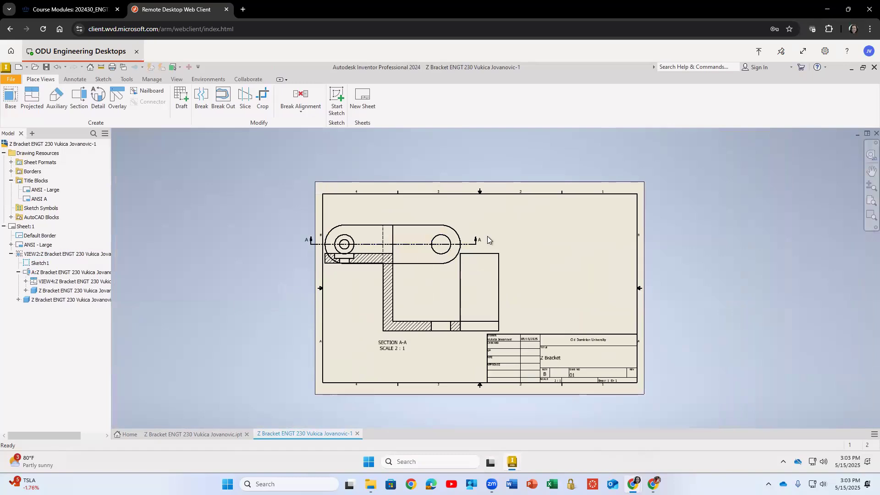
Reposition the top, section and side views to fit the enlarged scale on the sheet.
left_click_drag(462, 225, 478, 201)
left_click_drag(502, 282, 563, 286)
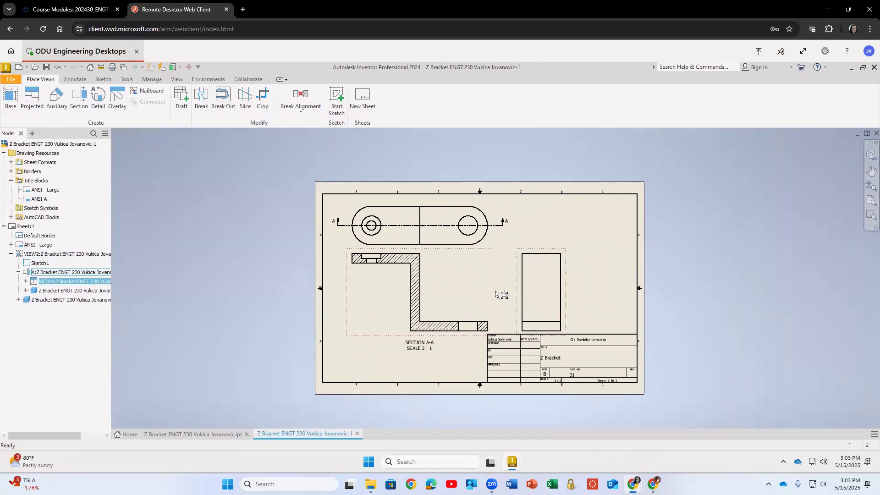
left_click_drag(481, 294, 481, 292)
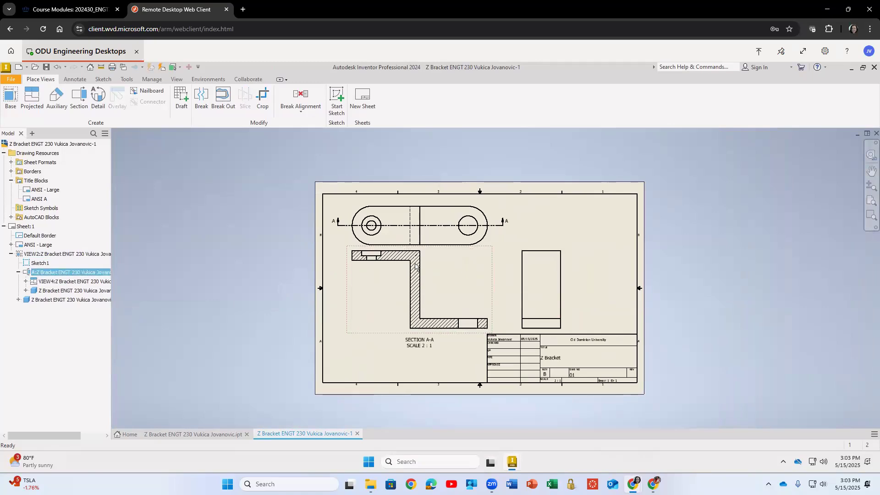
left_click_drag(492, 211, 485, 212)
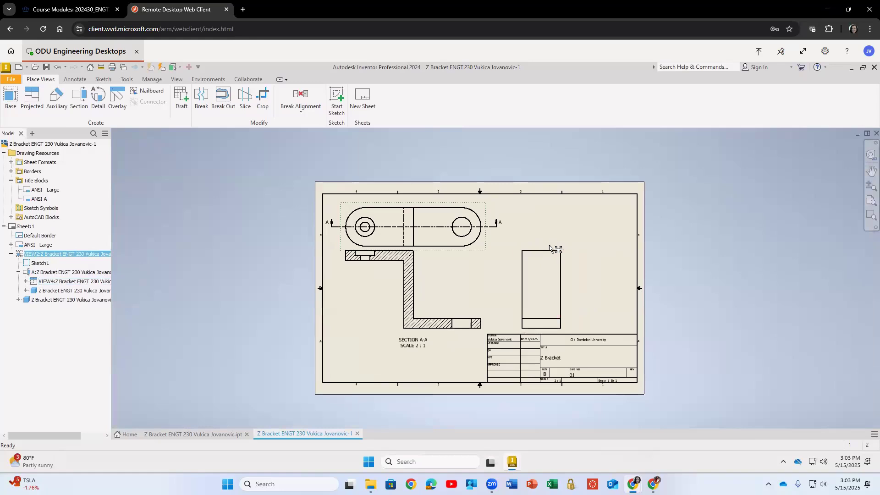
left_click(564, 248)
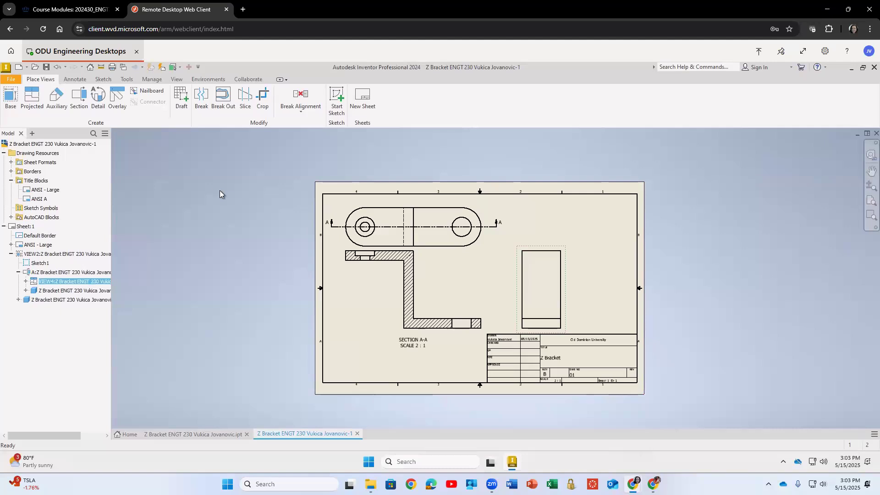
Undo the scale change and the view moves.
key("ctrl+z")
key("ctrl+z")
key("ctrl+z")
key("ctrl+z")
key("ctrl+z")
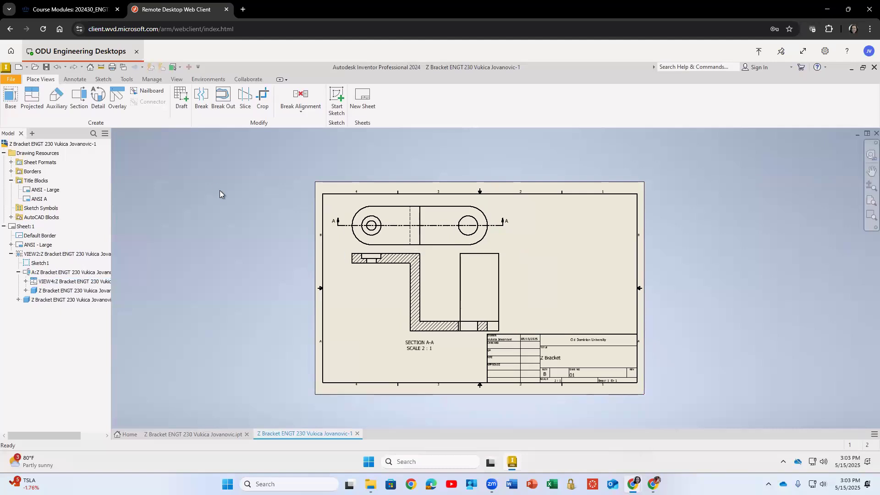
Place a shaded isometric base view of the Z Bracket at 1:1 in the sheet's upper right area.
left_click(9, 94)
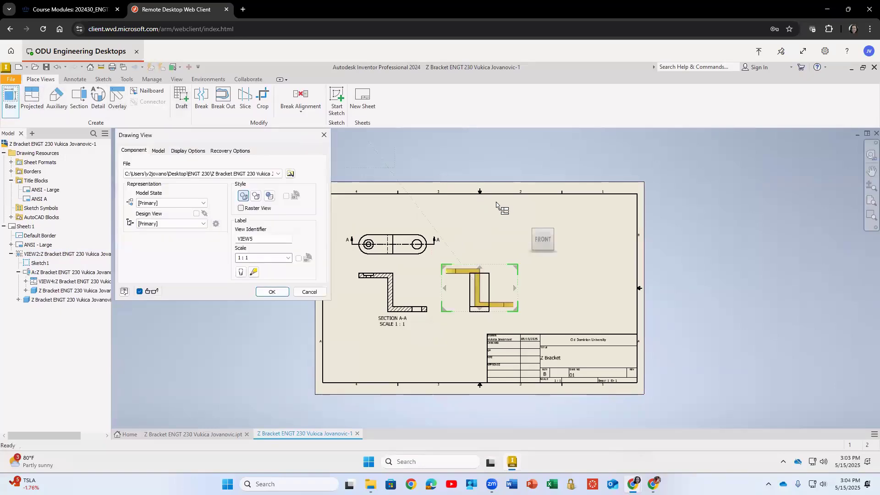
left_click(531, 222)
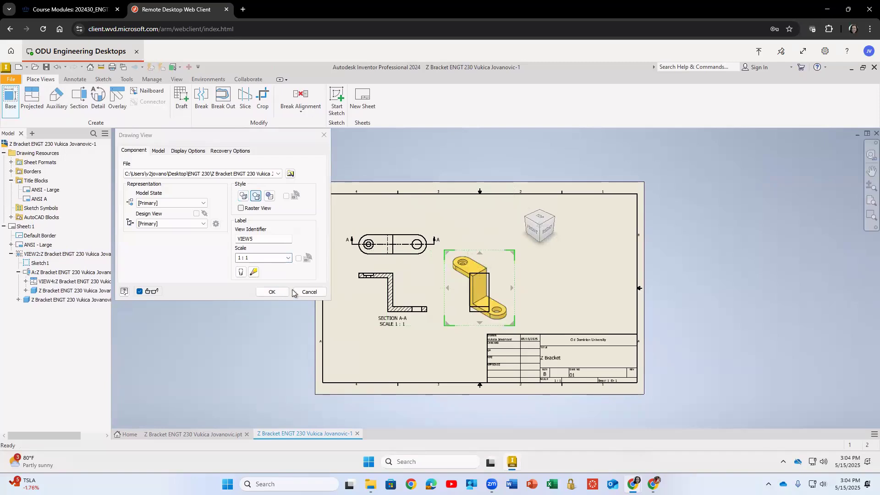
mouse_move(498, 263)
left_mouse_down()
mouse_move(564, 253)
mouse_move(590, 215)
mouse_move(583, 225)
left_mouse_up()
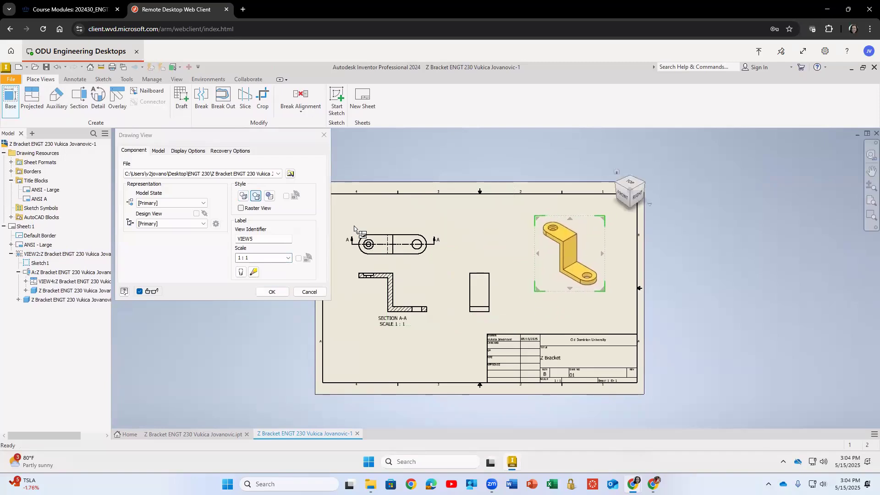
left_click(269, 197)
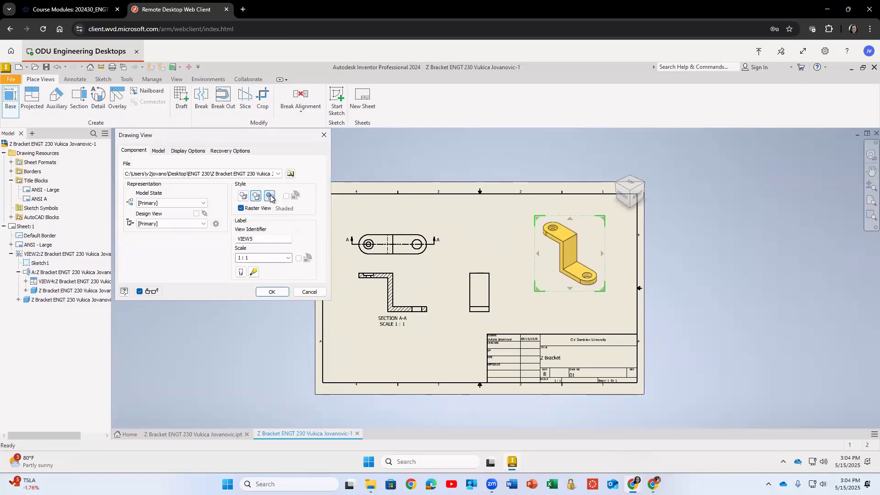
left_click(271, 291)
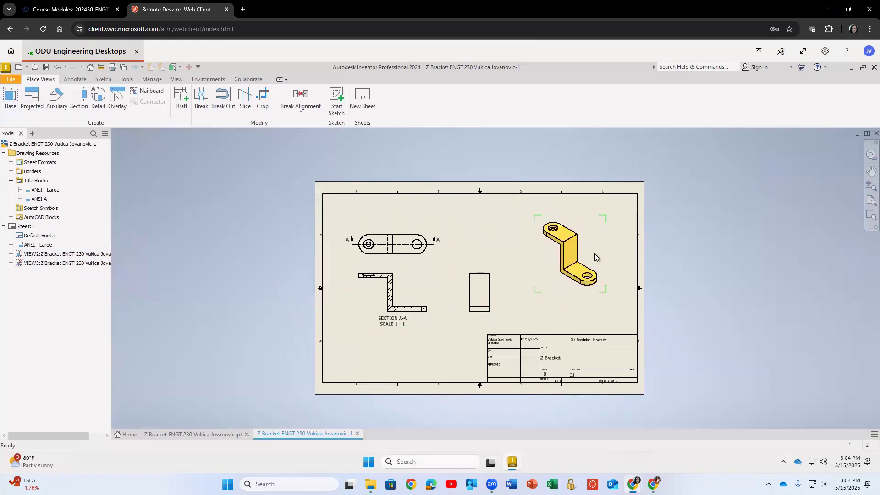
Adjust the positions of the top, section and side views on the sheet.
scroll(632, 275, "up", 3)
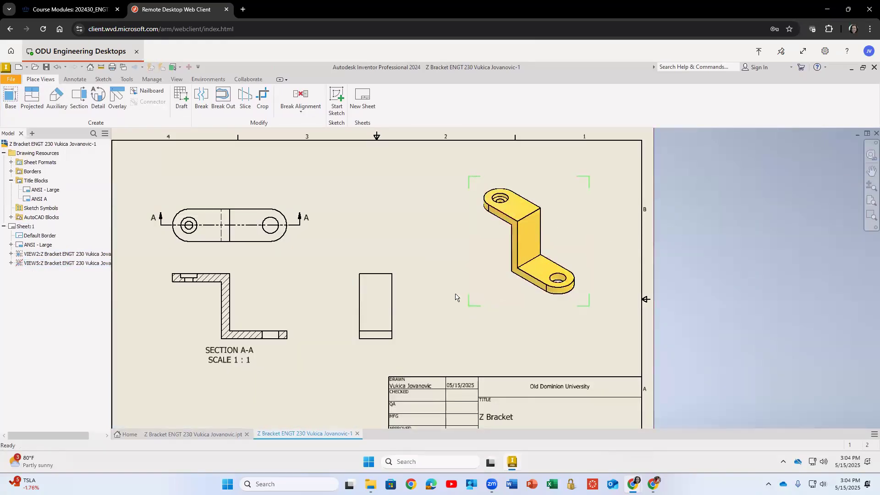
scroll(455, 290, "down", 3)
left_click(340, 226)
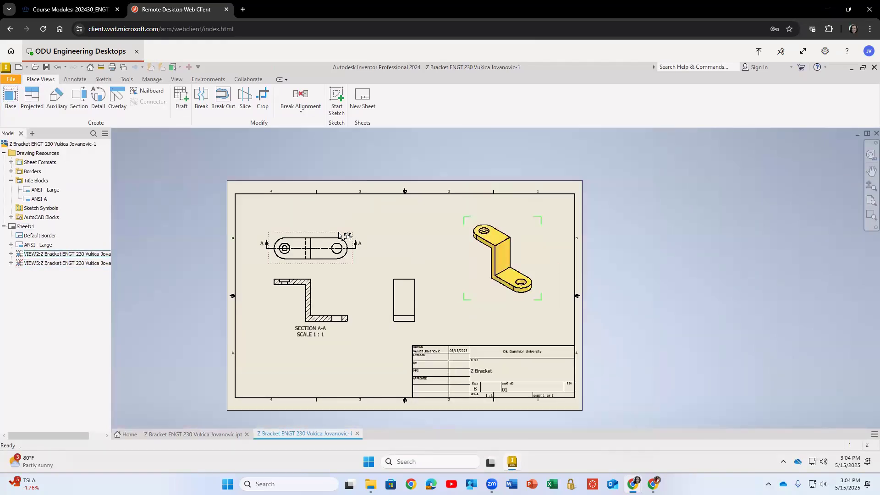
left_click_drag(340, 226, 341, 216)
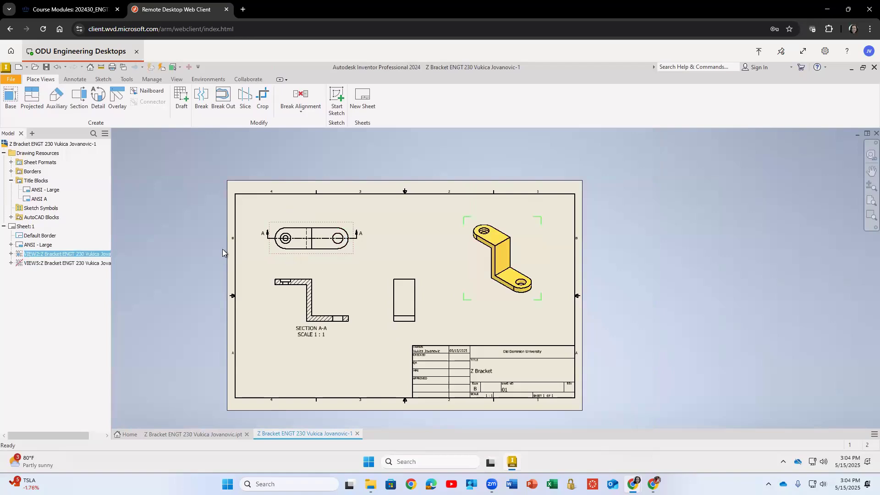
scroll(248, 229, "up", 5)
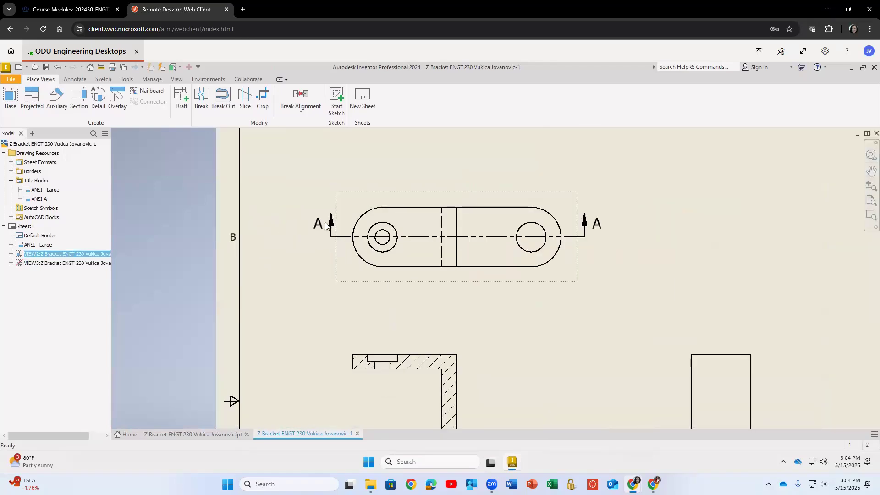
mouse_move(376, 193)
left_mouse_down()
mouse_move(271, 199)
mouse_move(459, 185)
mouse_move(414, 187)
left_mouse_up()
scroll(482, 207, "up", 5)
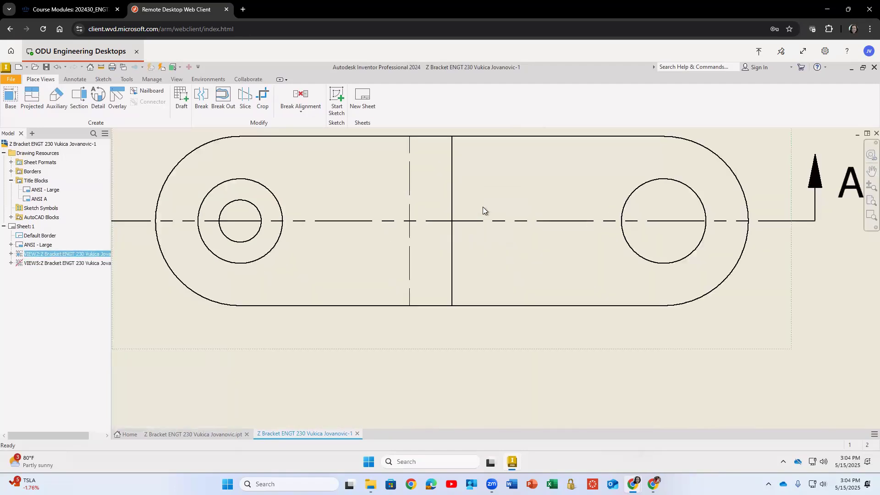
scroll(483, 207, "down", 5)
left_click_drag(623, 282, 633, 281)
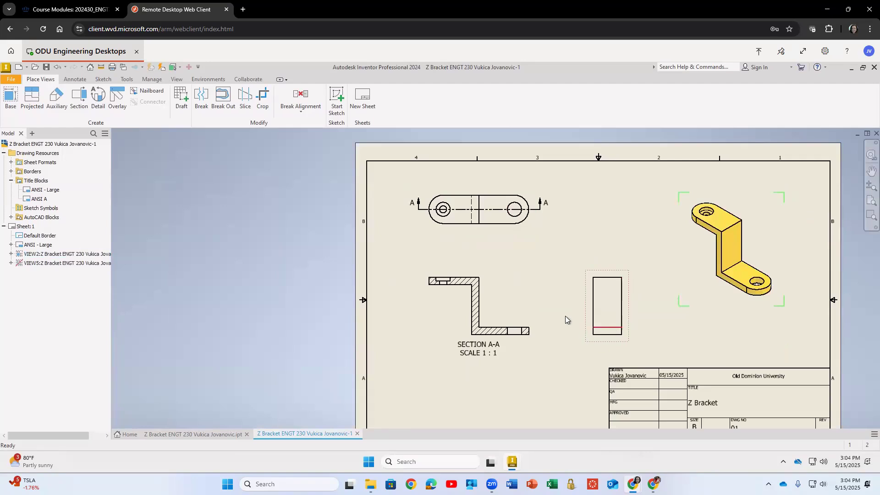
left_click_drag(551, 293, 540, 288)
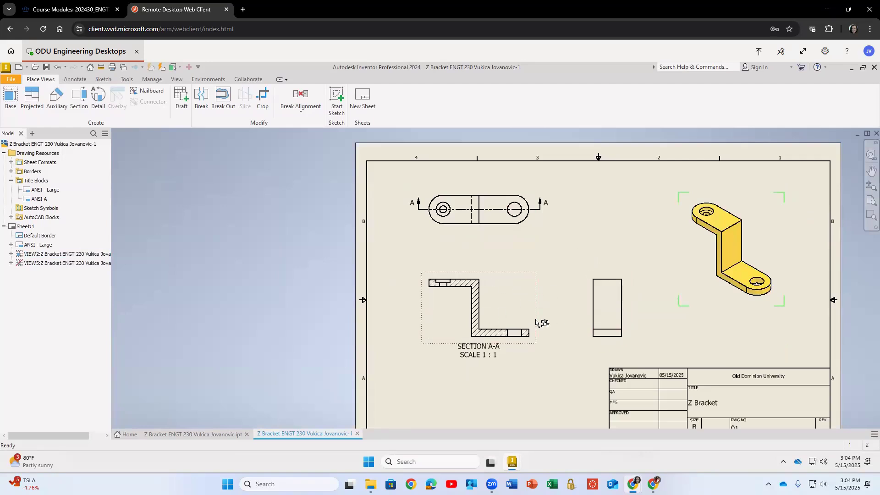
mouse_move(307, 268)
middle_mouse_down()
mouse_move(232, 238)
mouse_move(203, 241)
middle_mouse_up()
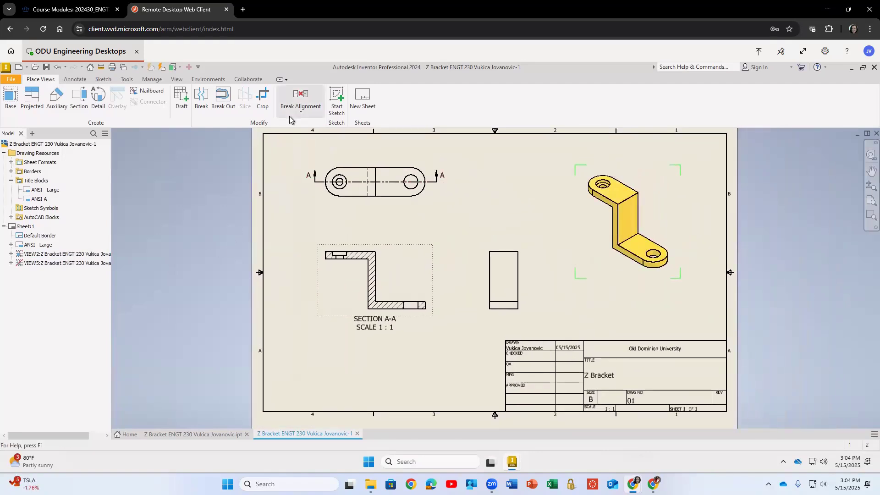
Add center marks to the two holes in the top view.
left_click(75, 80)
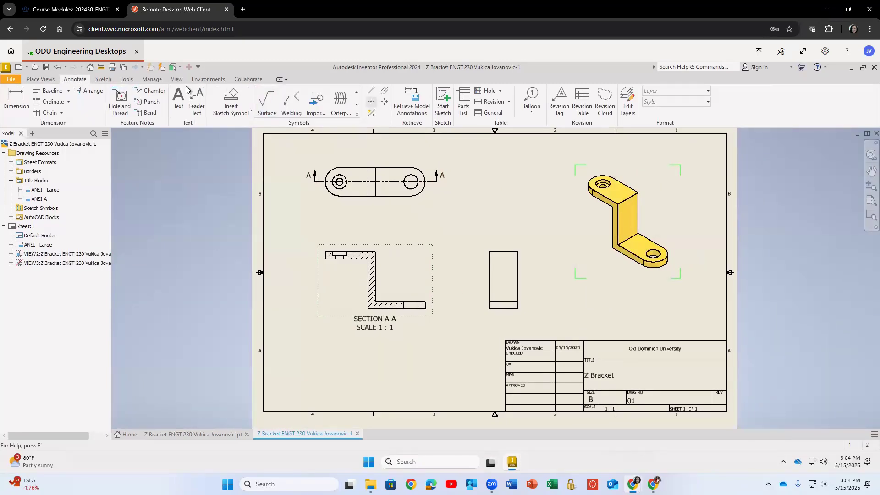
left_click(371, 101)
scroll(338, 178, "up", 3)
scroll(337, 179, "down", 2)
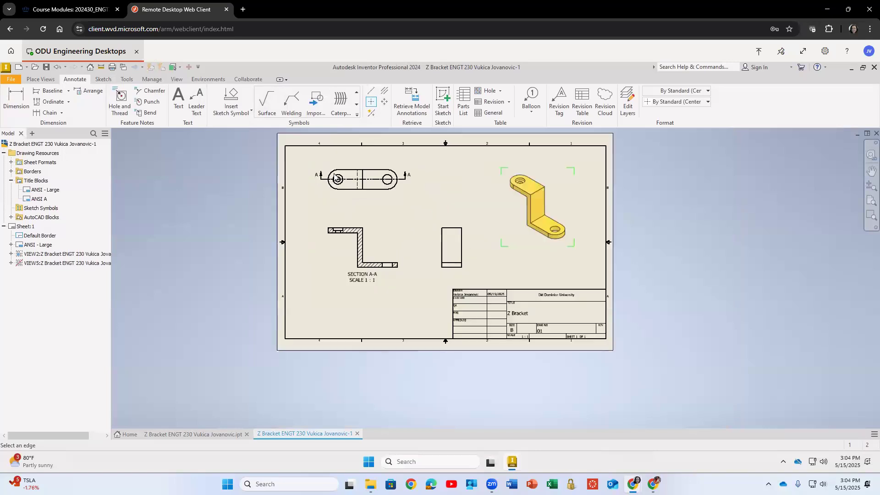
scroll(330, 175, "down", 5)
left_click(388, 188)
left_click(342, 167)
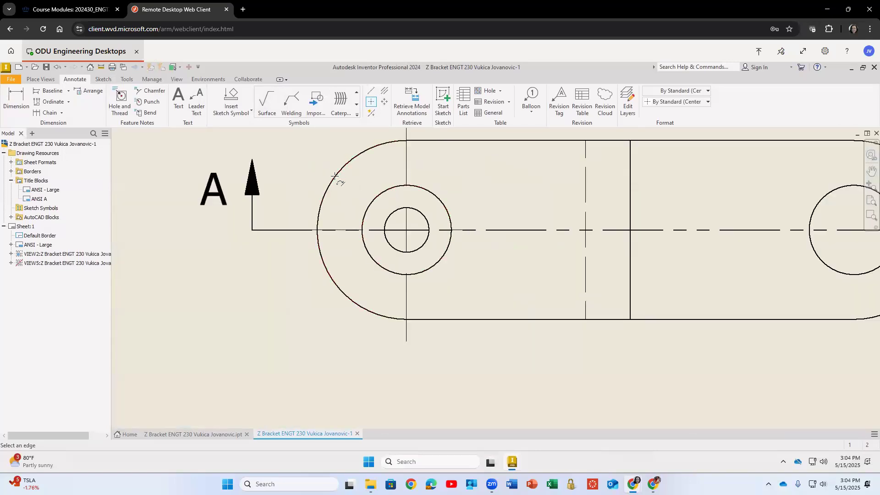
scroll(334, 177, "up", 2)
left_click(687, 157)
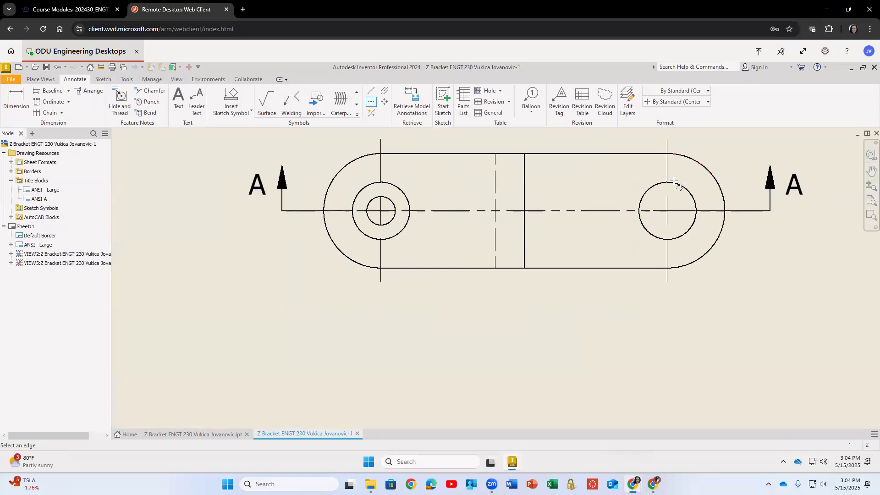
scroll(565, 182, "down", 2)
scroll(565, 181, "up", 5)
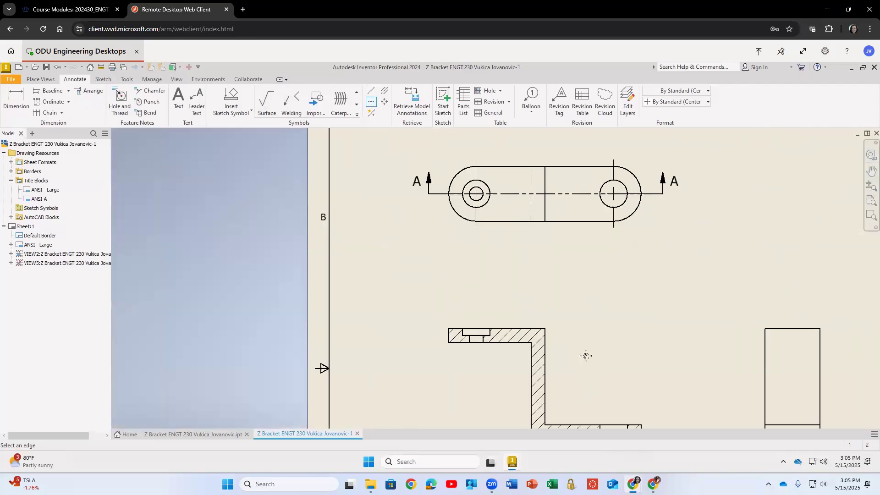
scroll(586, 355, "up", 3)
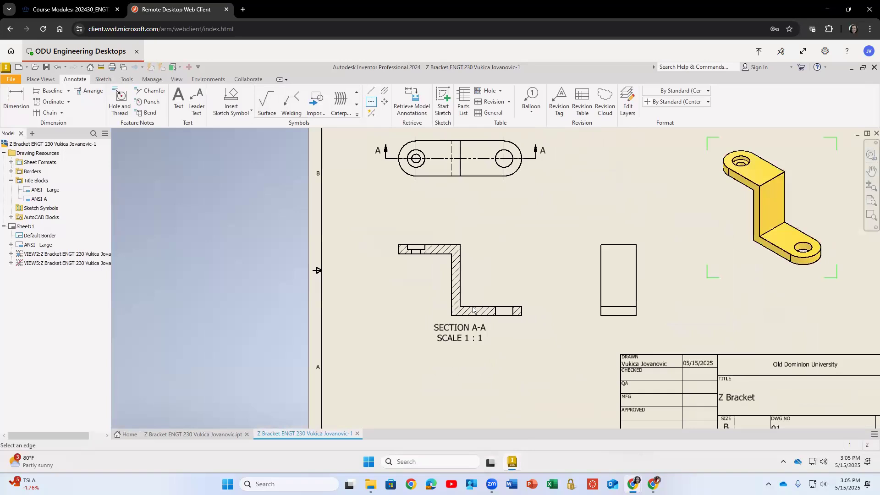
scroll(473, 310, "down", 2)
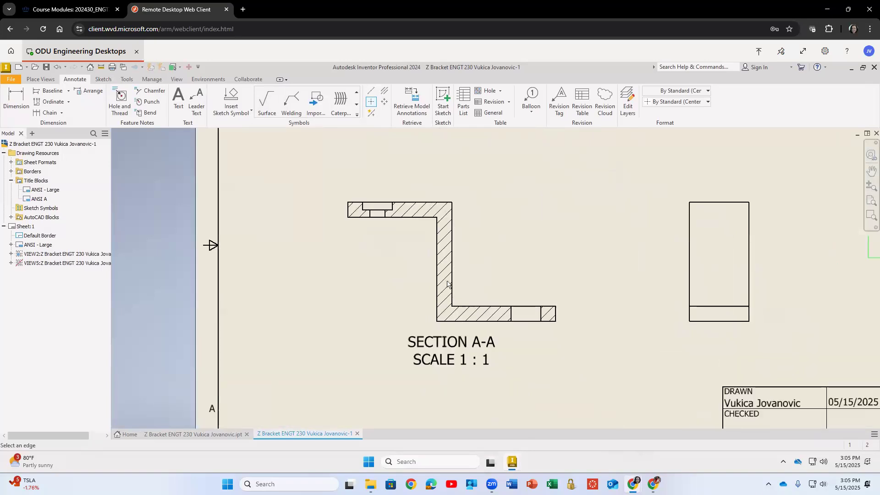
Add centerline bisectors through the two holes in the section view.
left_click(371, 101)
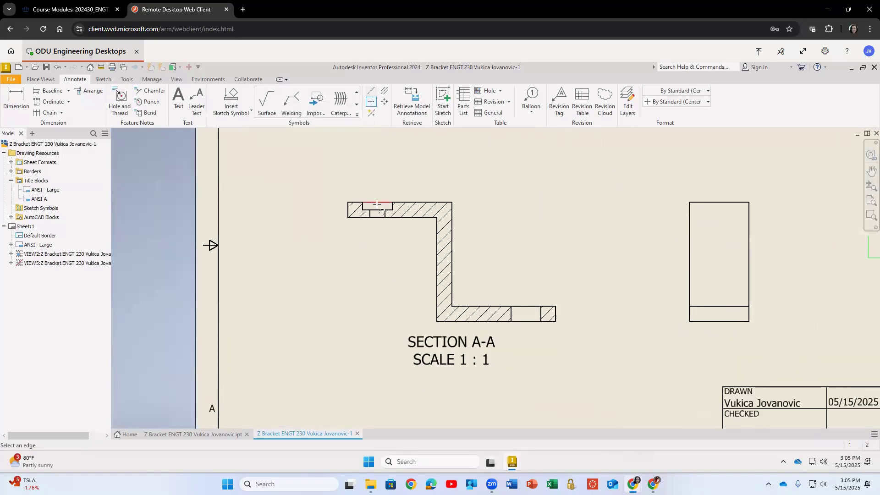
left_click(384, 94)
scroll(375, 189, "up", 5)
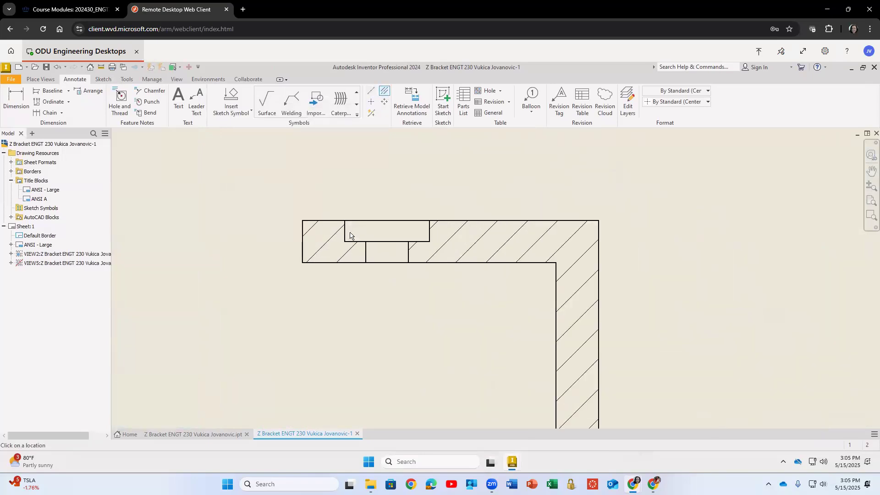
left_click(357, 232)
left_click(430, 231)
left_click(406, 254)
middle_click_drag(462, 321, 329, 157)
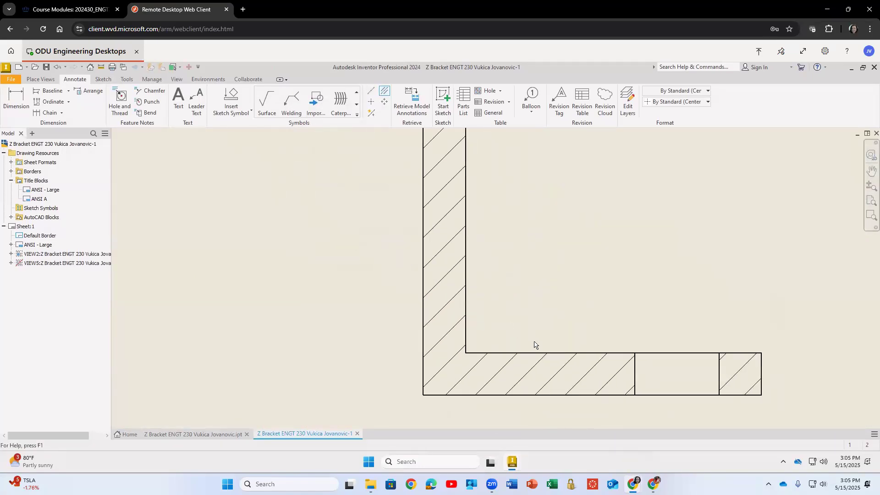
left_click(633, 374)
left_click(715, 367)
scroll(754, 314, "up", 6)
middle_click_drag(786, 315, 601, 302)
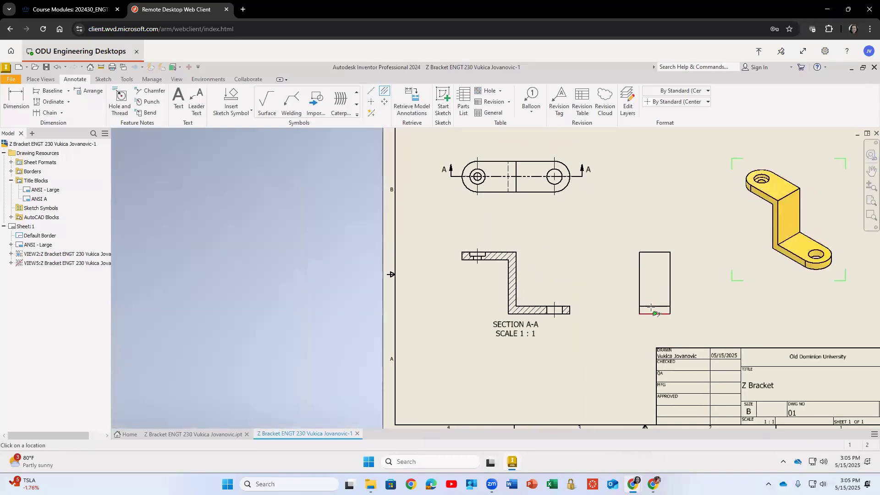
Add a vertical centerline through the hole in the side view.
key("Escape")
left_click(371, 91)
left_click(653, 305)
left_click(654, 264)
left_click(653, 314)
key("d")
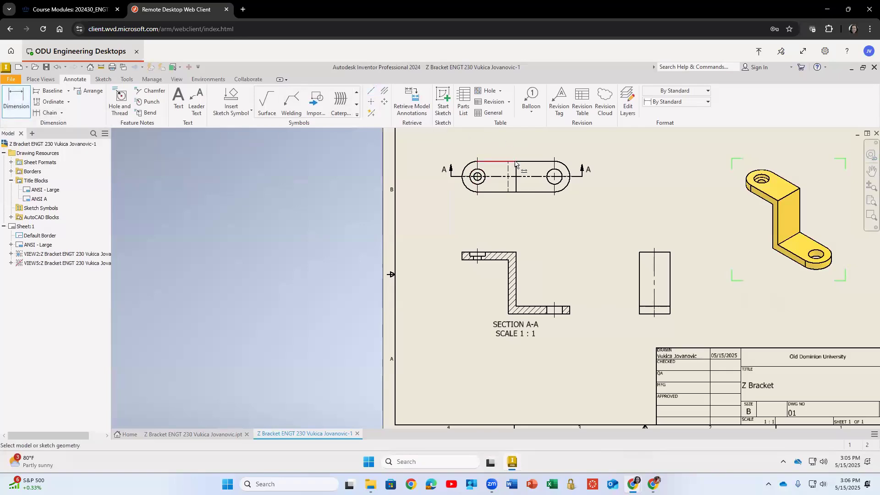
scroll(515, 163, "up", 4)
scroll(532, 165, "down", 8)
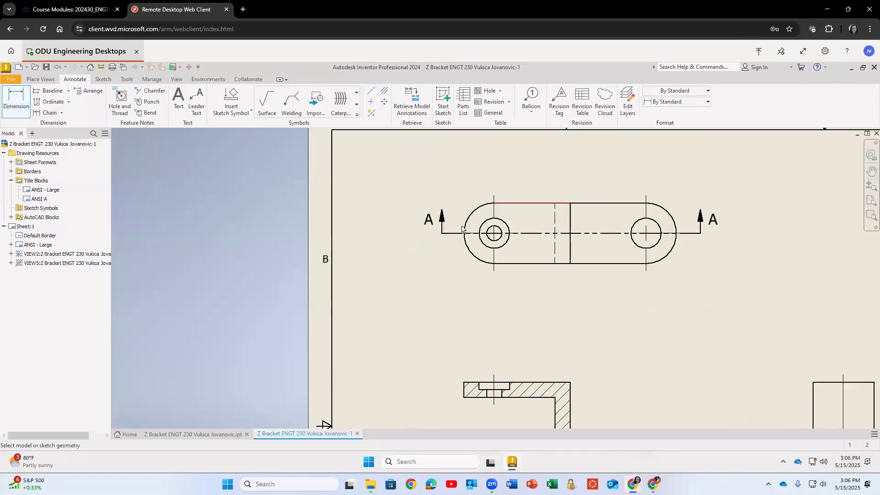
left_click(464, 234)
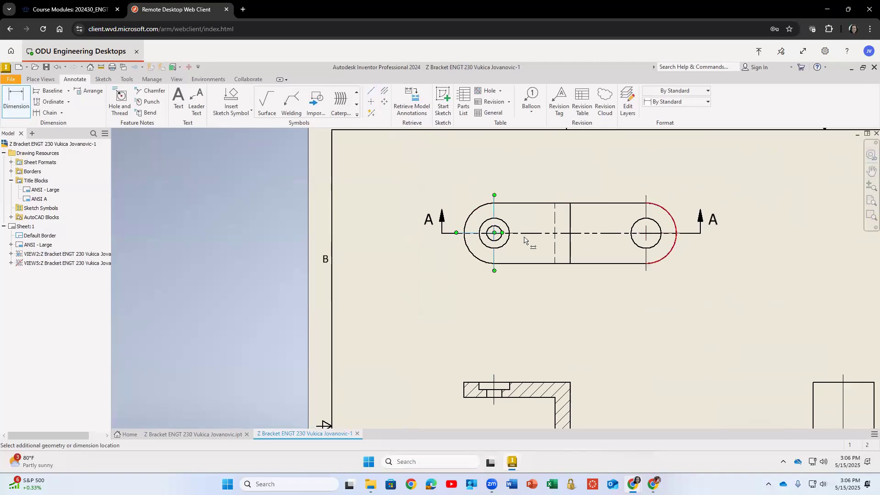
key("Escape")
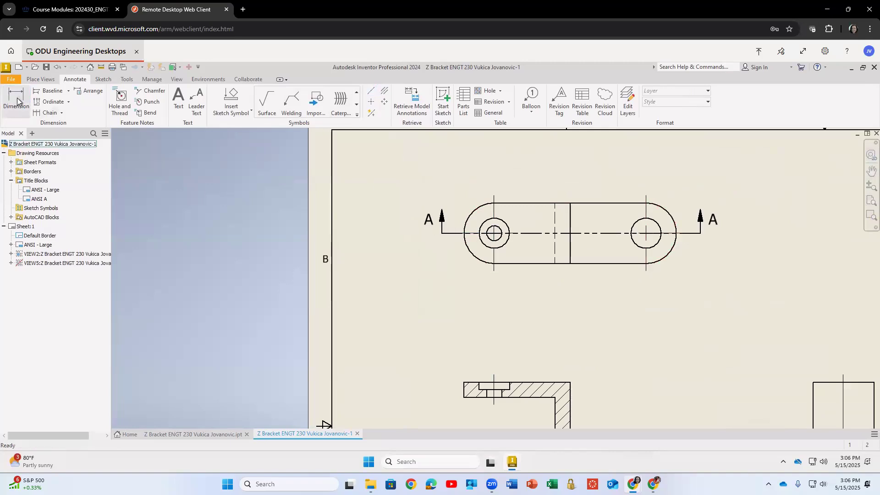
Try to dimension the distance between the top view's two rounded ends.
left_click(17, 101)
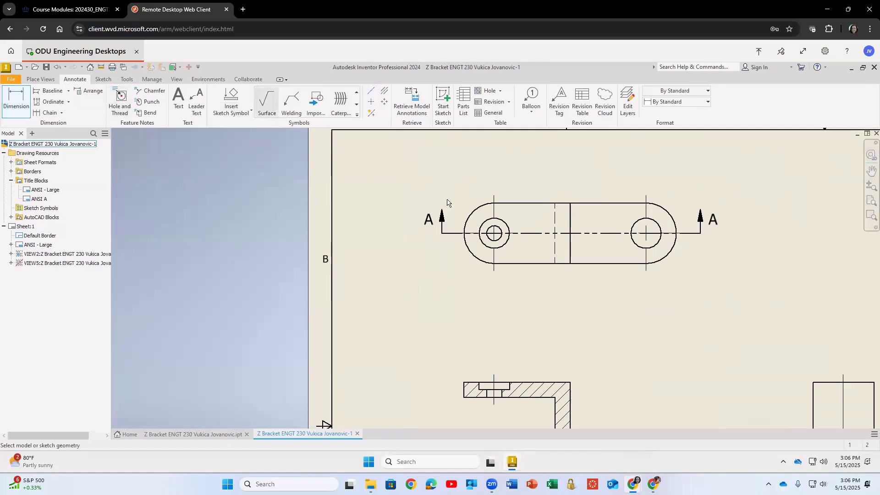
left_click(464, 231)
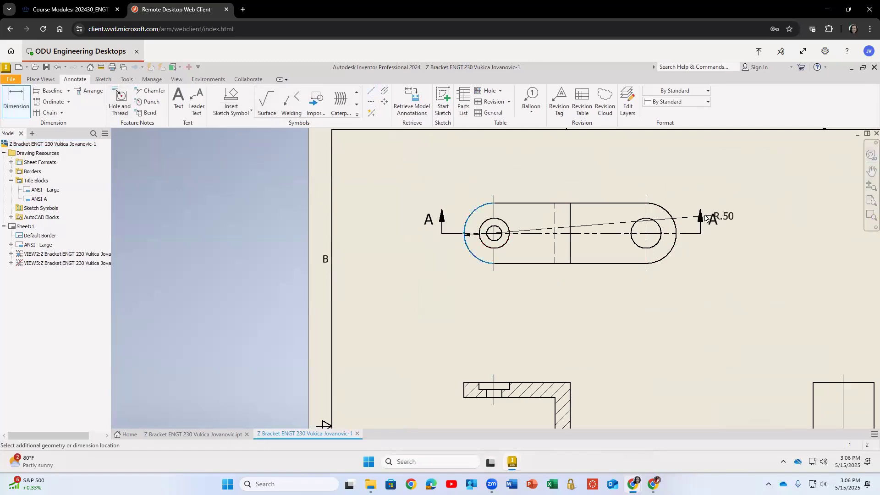
left_click(675, 232)
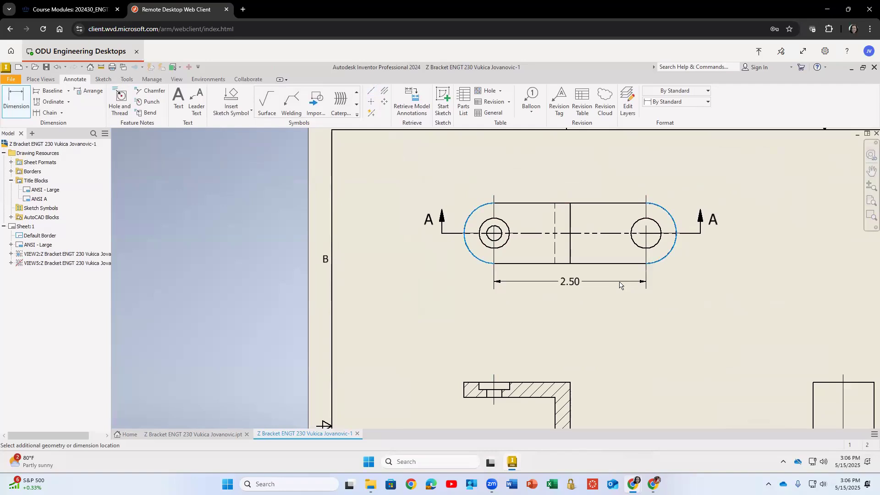
right_click(619, 281)
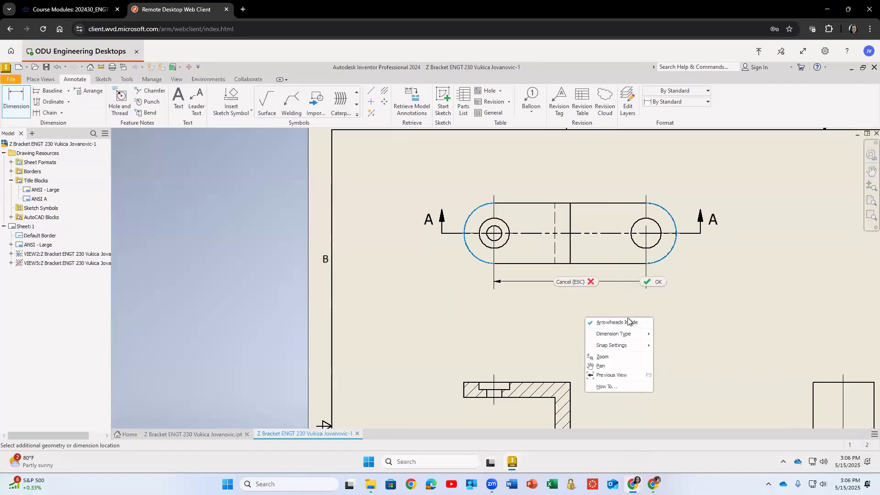
mouse_move(631, 334)
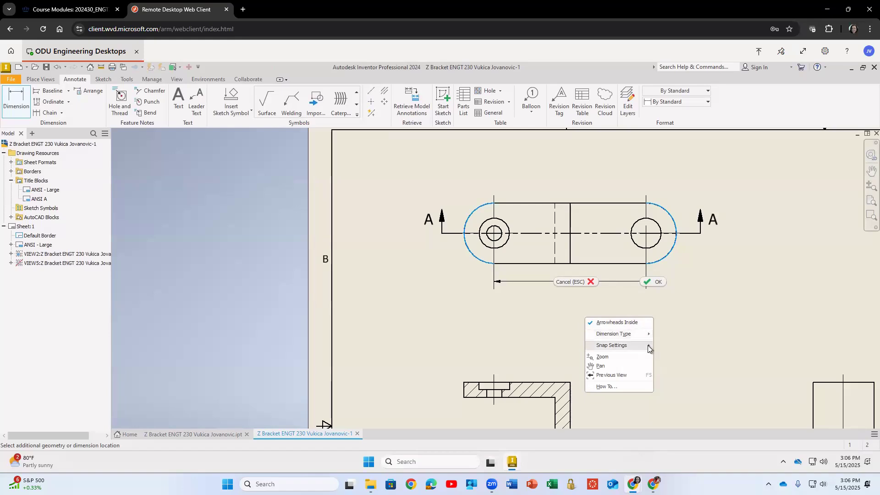
mouse_move(647, 346)
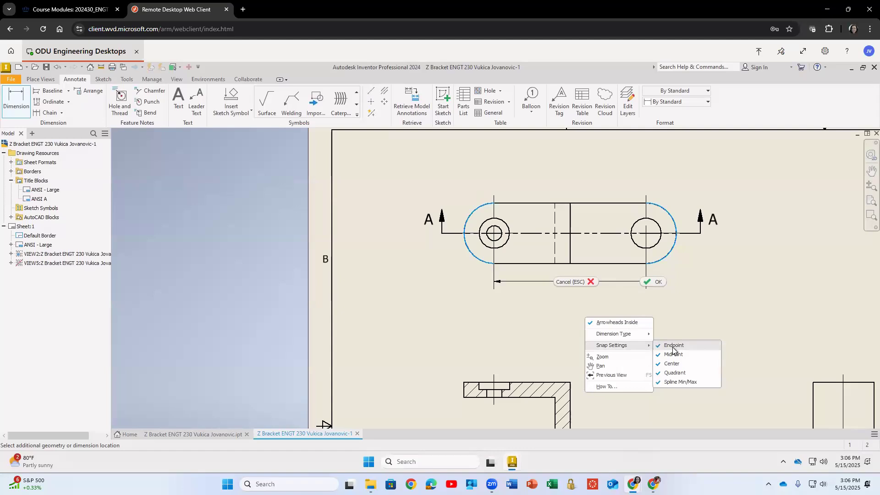
left_click(661, 280)
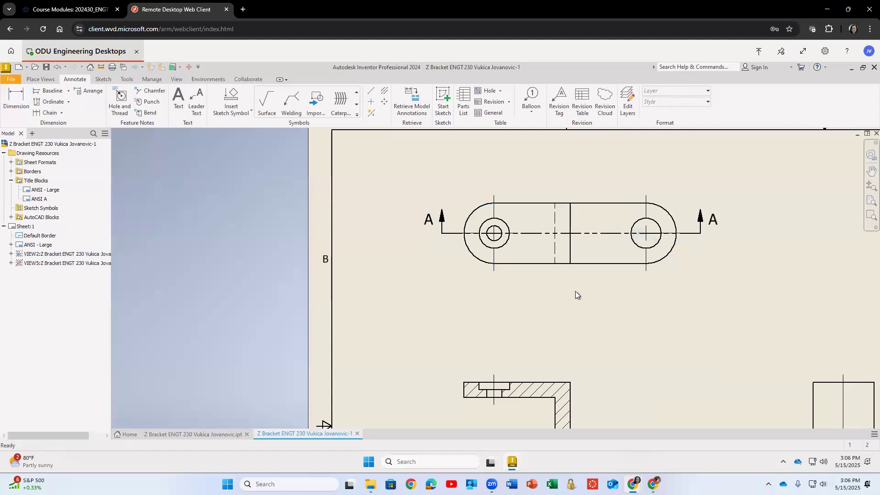
Dimension the distance between the top view's two rounded ends below the view and review the Edit Dimension options.
left_click(16, 99)
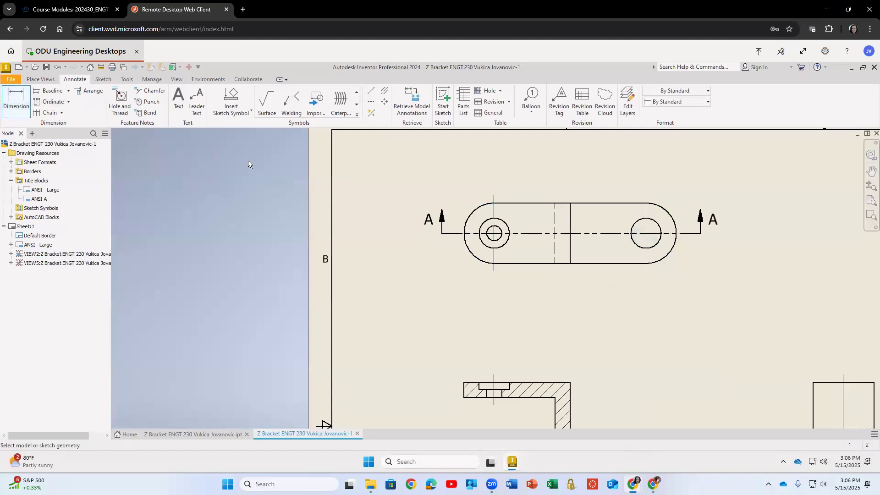
left_click(466, 218)
left_click(675, 223)
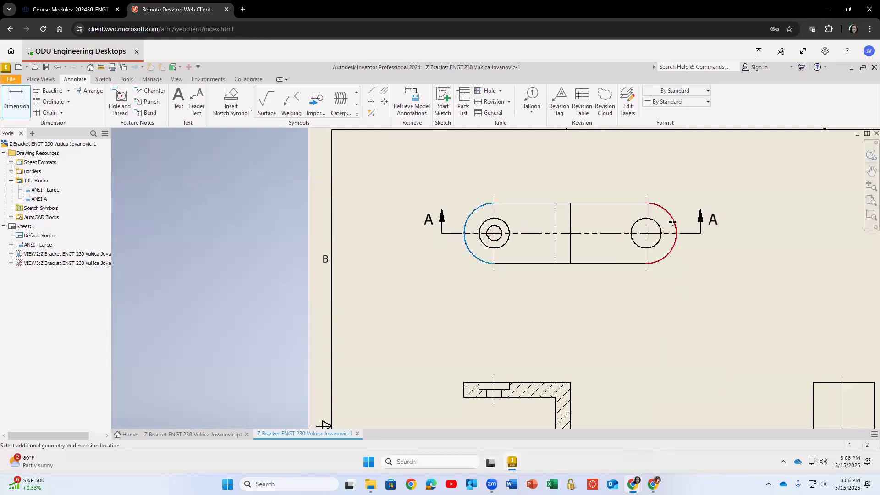
left_click(534, 262)
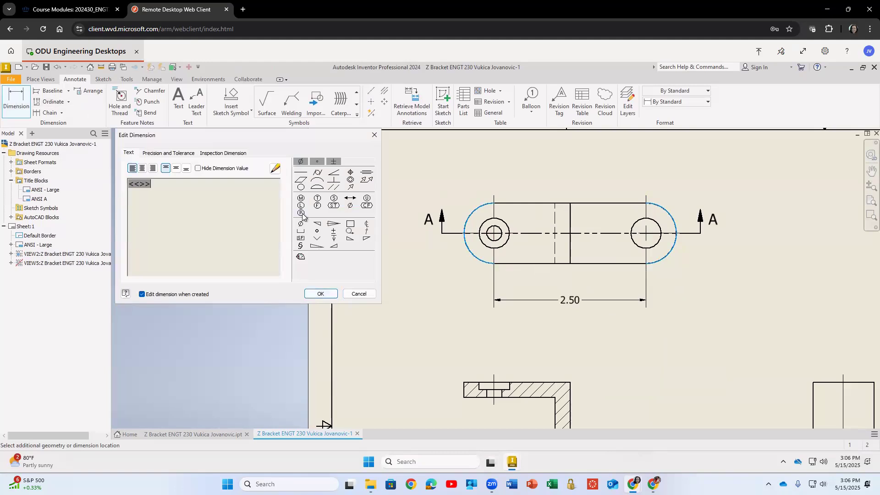
left_click(168, 153)
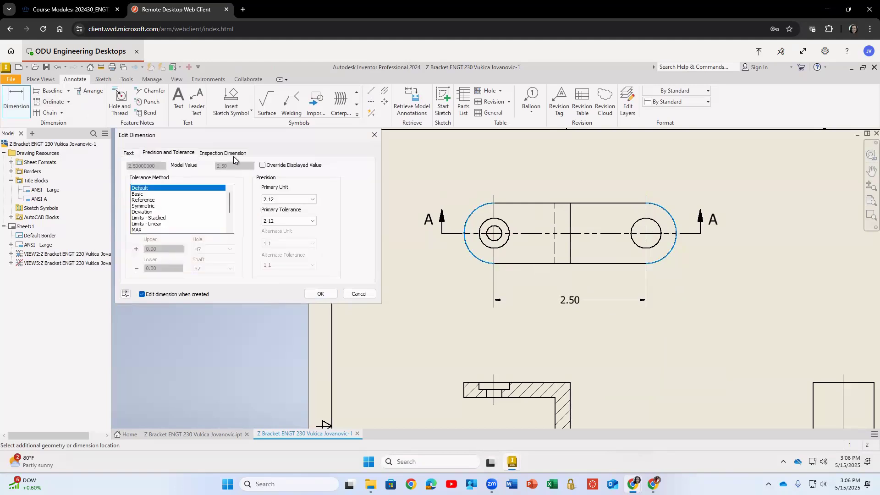
left_click(225, 154)
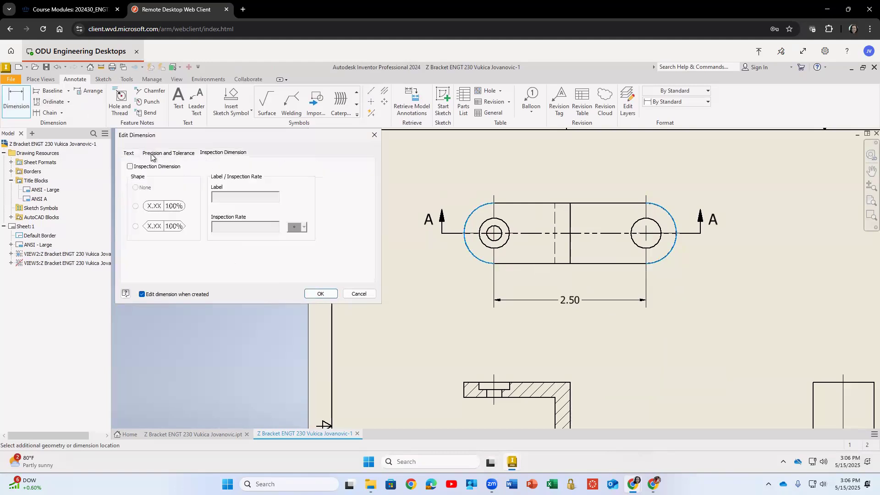
left_click(128, 153)
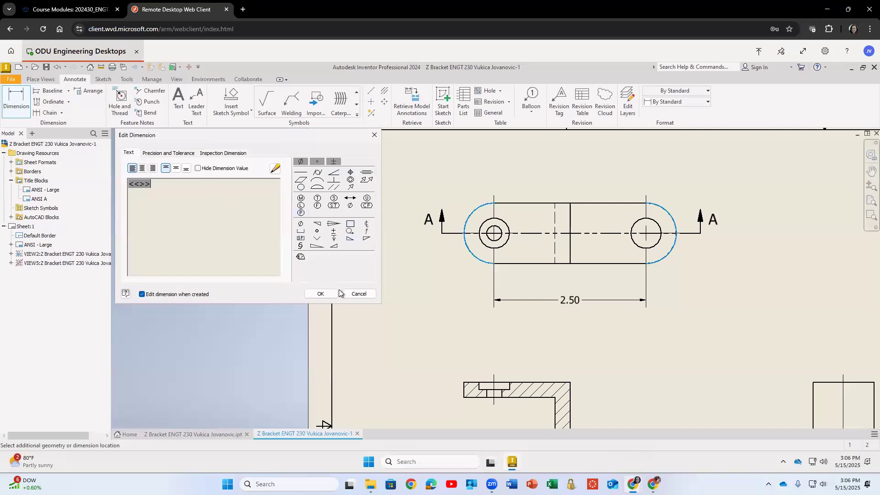
Accept the top view's horizontal dimension after inserting and removing a trial depth symbol in its text.
left_click(333, 238)
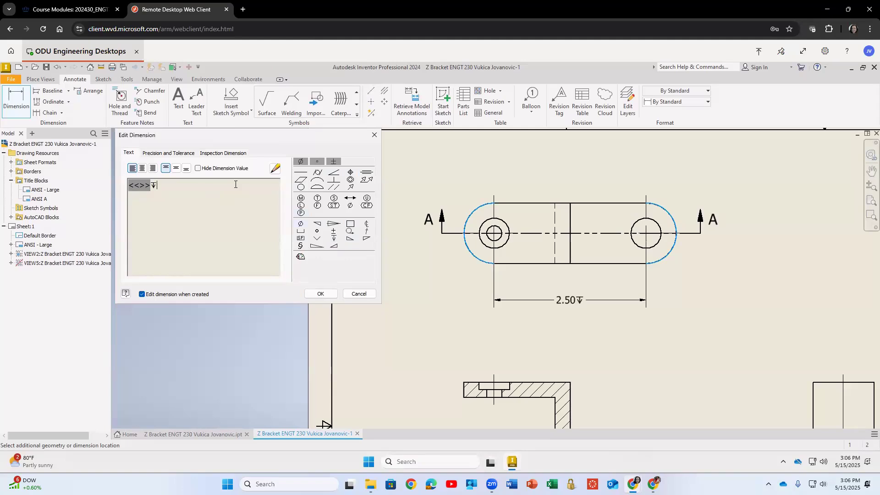
key("BackSpace")
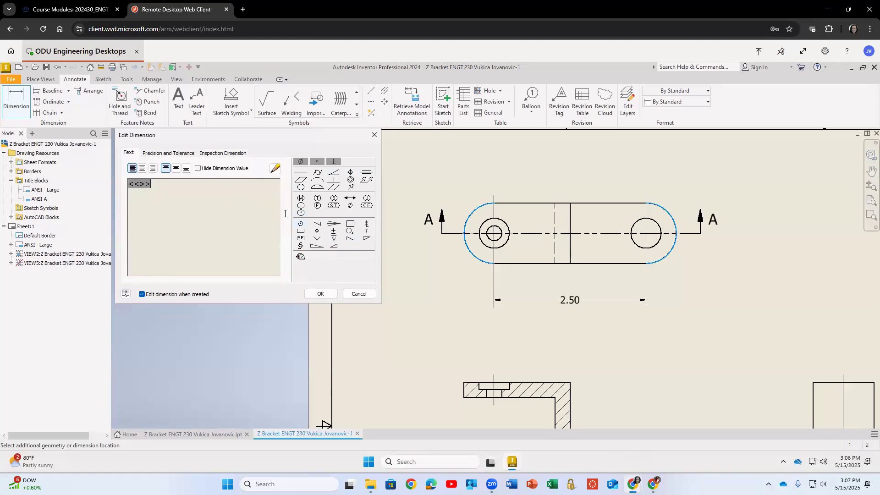
left_click_drag(117, 181, 114, 184)
left_click(322, 294)
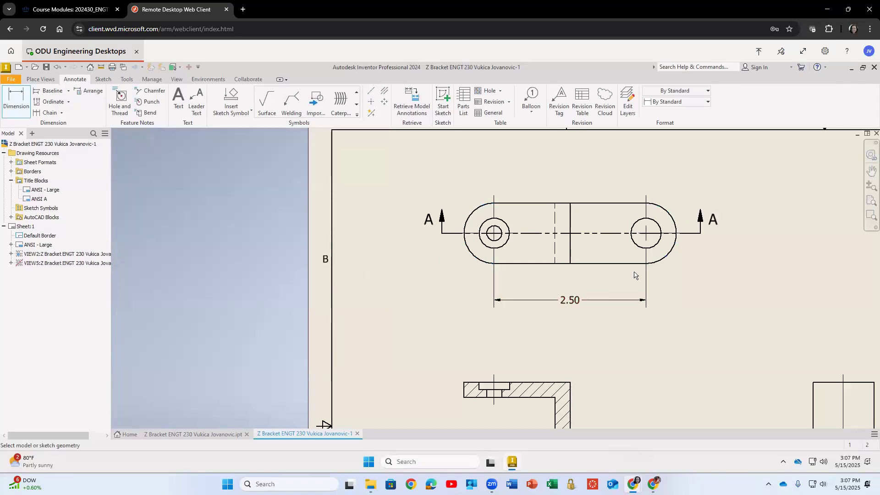
Dimension the top view's overall width with a vertical dimension placed left of the view.
left_click(527, 203)
left_click(527, 264)
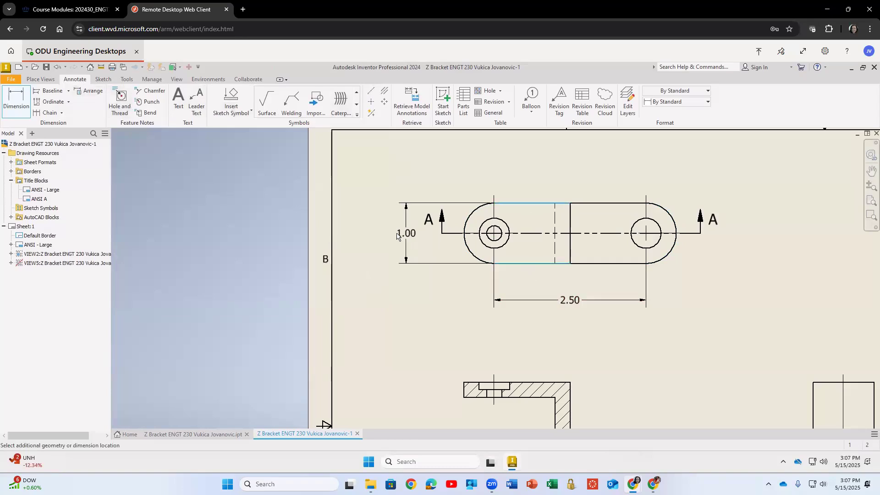
left_click(392, 233)
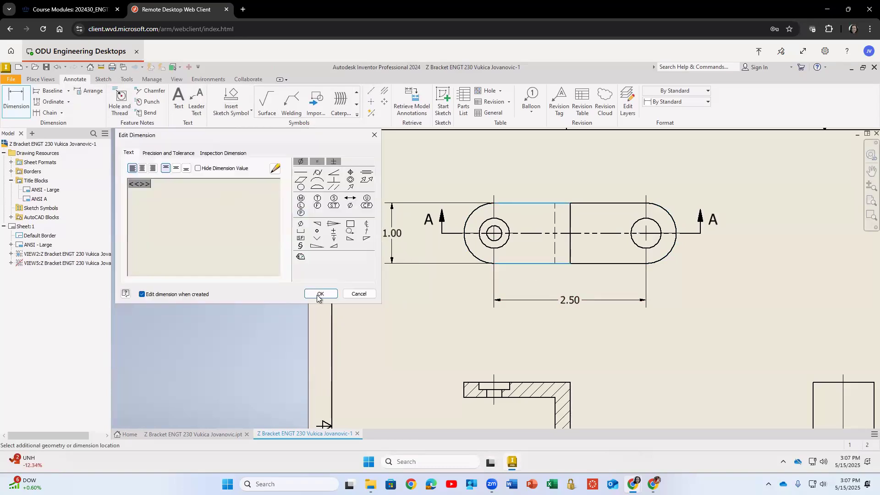
left_click(319, 295)
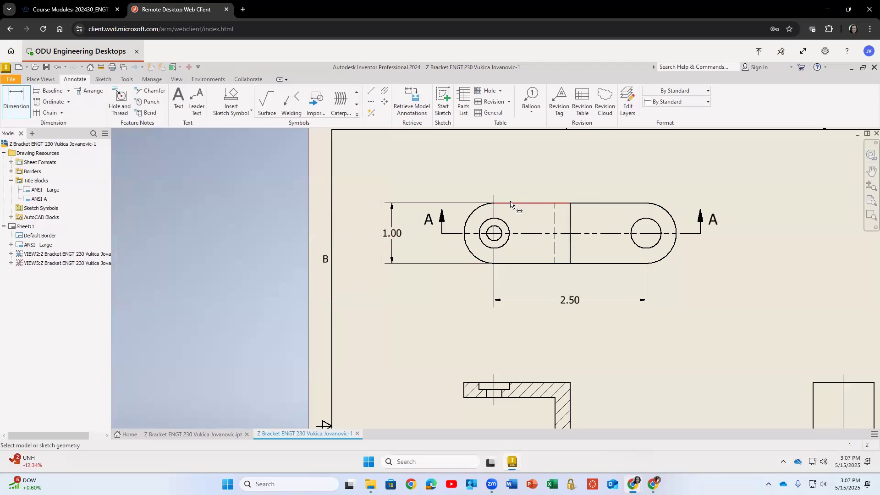
Add a diameter dimension to the right-end hole, placing it above and to the right.
left_click(655, 224)
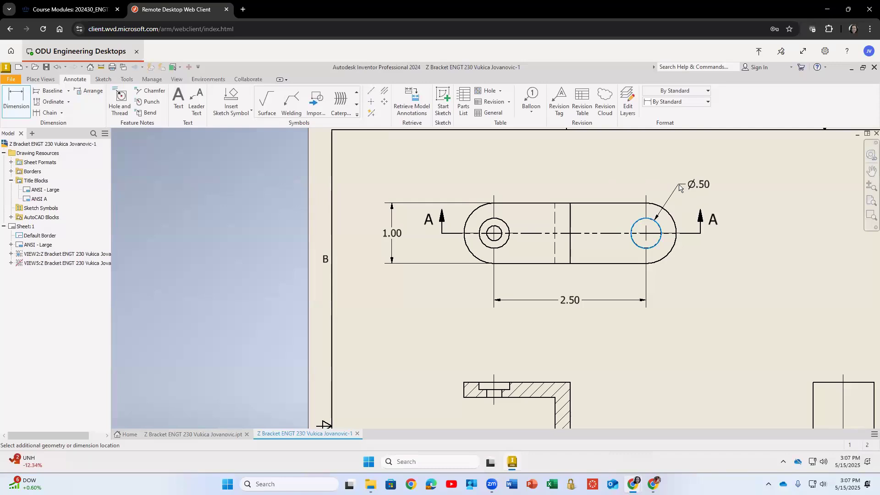
left_click(678, 186)
left_click(320, 294)
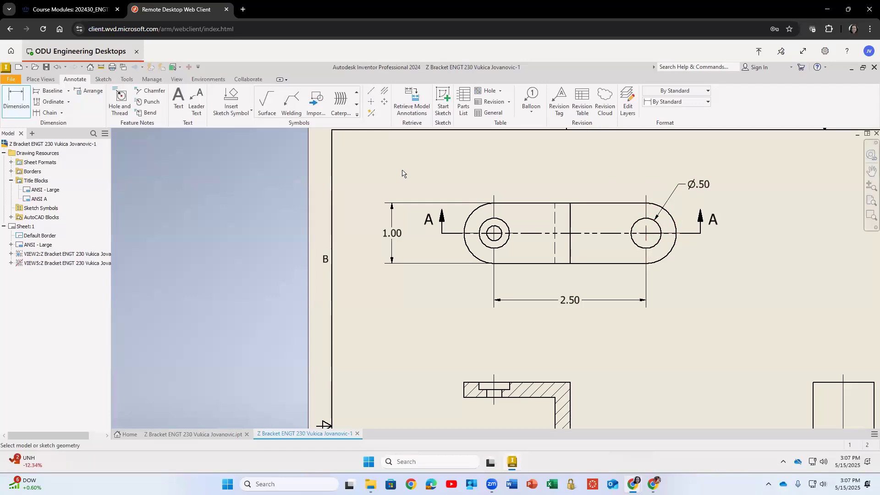
Add a radius dimension to the right rounded end, placing it below and to the right.
left_click(670, 262)
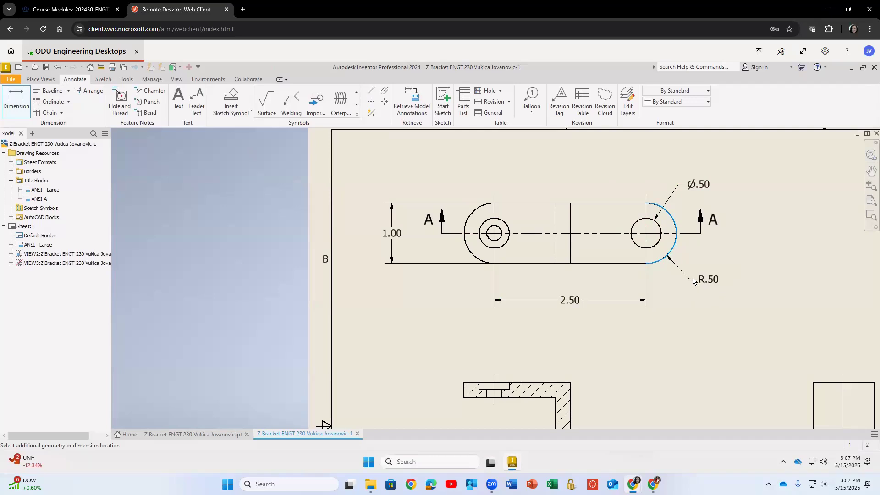
left_click(693, 282)
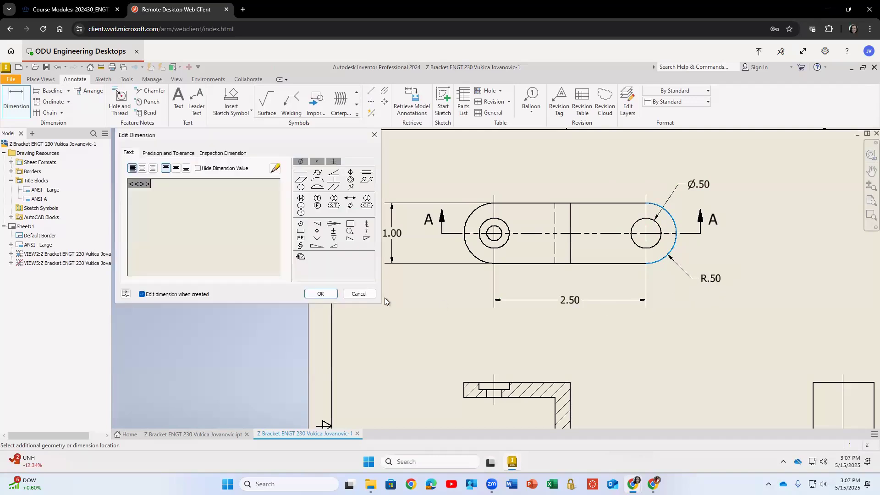
left_click(316, 293)
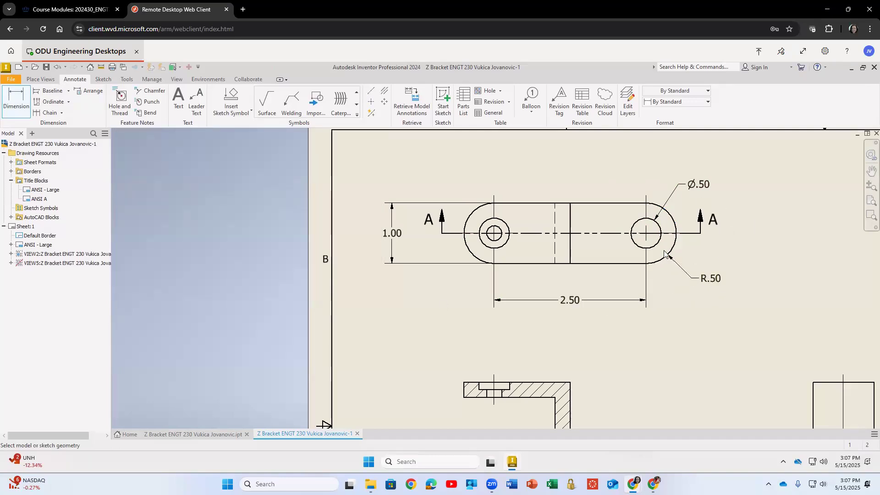
Add a radius dimension to the left rounded end, placing it above and to the left.
left_click(467, 216)
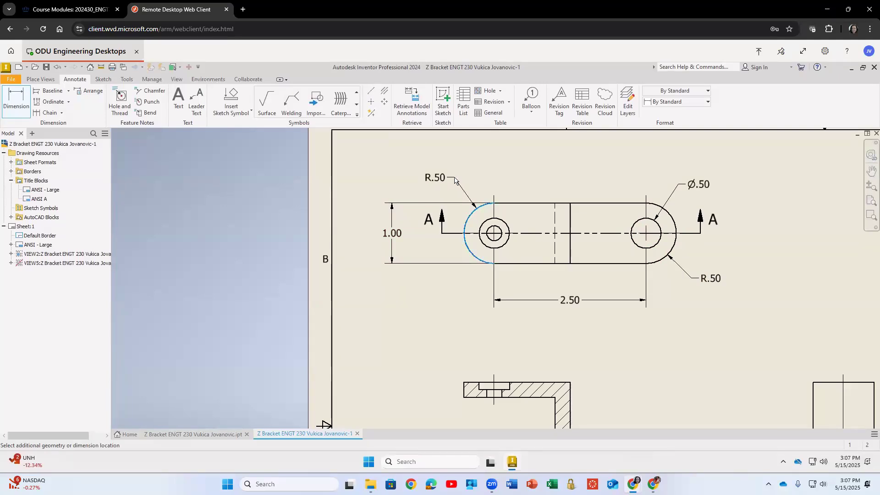
left_click(455, 181)
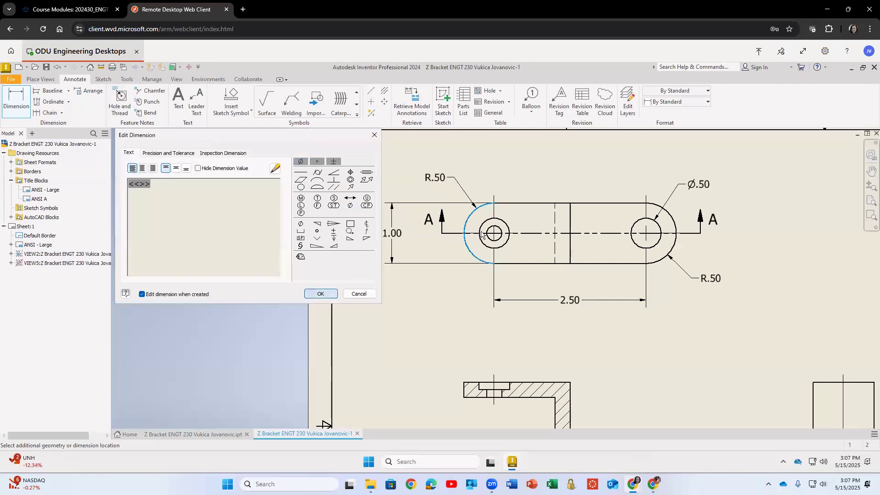
left_click(316, 293)
Add a diameter dimension to the left end's counterbore circle, placing it below and to the left.
left_click(487, 247)
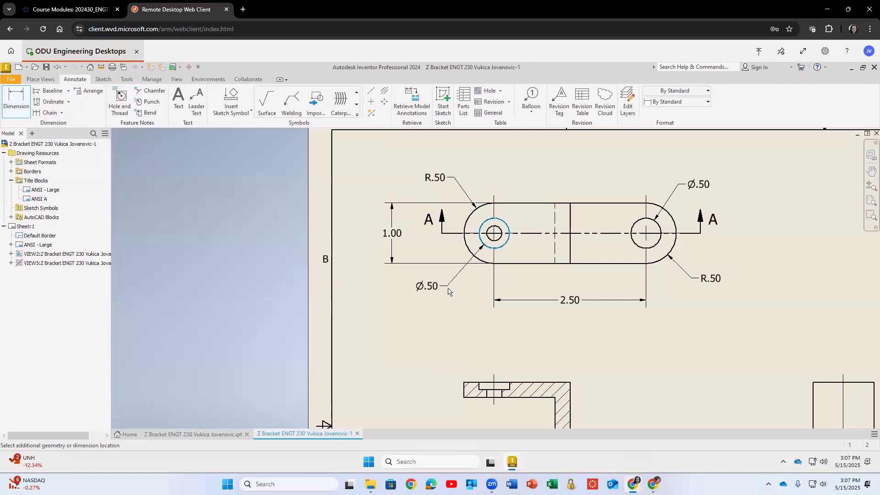
left_click(425, 293)
left_click(317, 294)
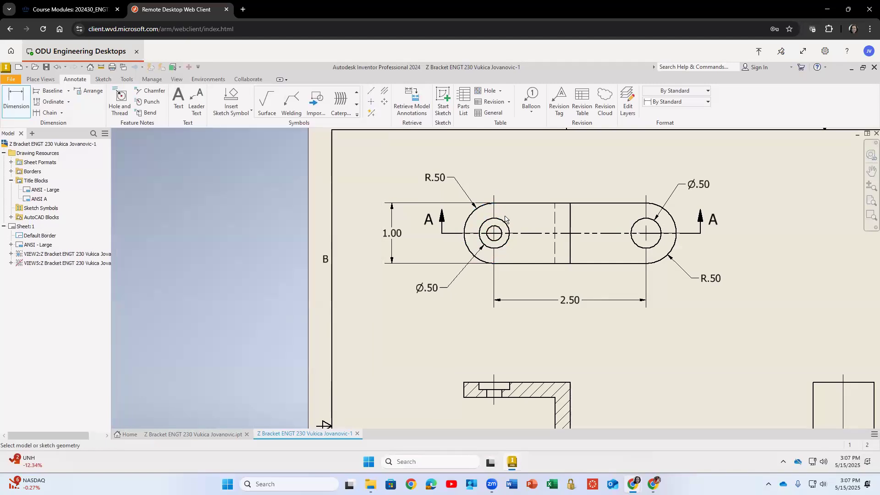
Add a diameter dimension to the left end's small through hole and position it above the view.
left_click(498, 231)
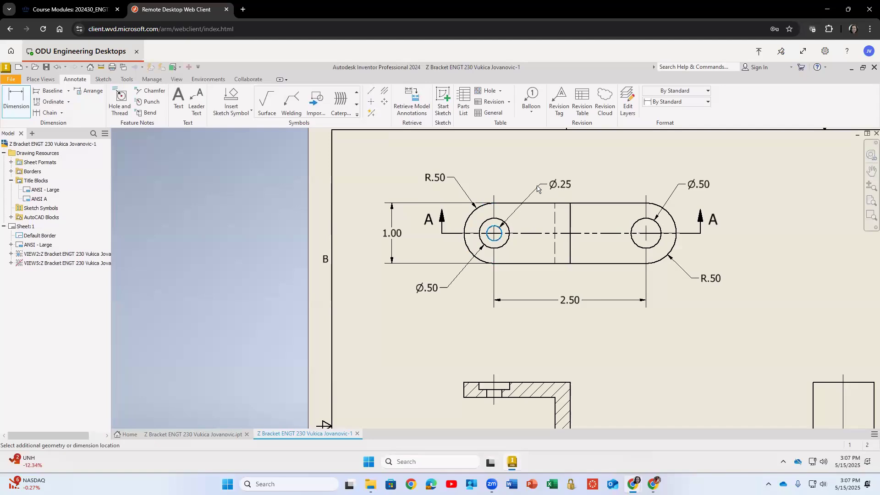
left_click(472, 254)
left_click(319, 294)
mouse_move(546, 161)
middle_mouse_down()
mouse_move(509, 198)
mouse_move(496, 229)
middle_mouse_up()
Dimension the side view's overall height with a vertical dimension to its right.
scroll(550, 229, "down", 3)
scroll(550, 229, "up", 5)
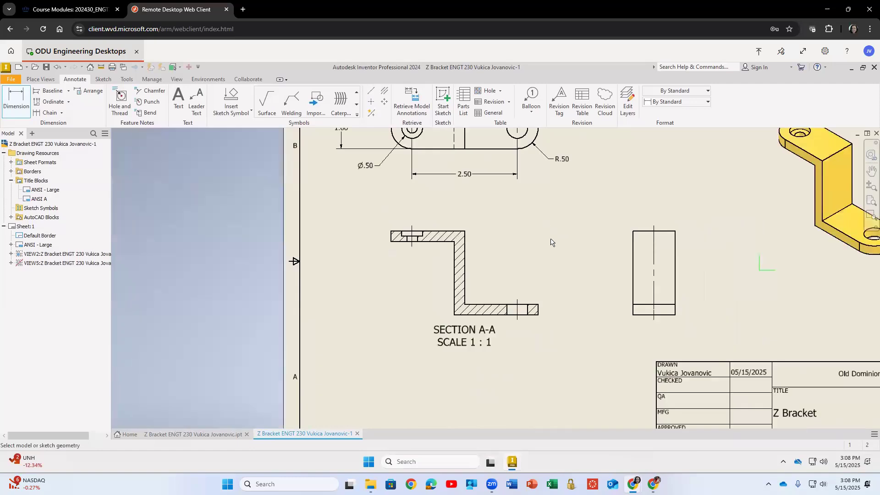
middle_click_drag(535, 267, 504, 317)
left_click(633, 366)
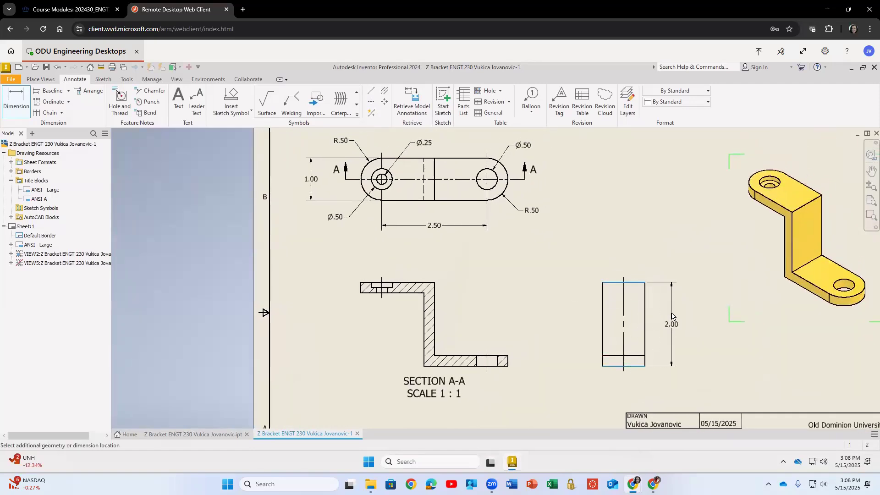
left_click(673, 318)
left_click(316, 295)
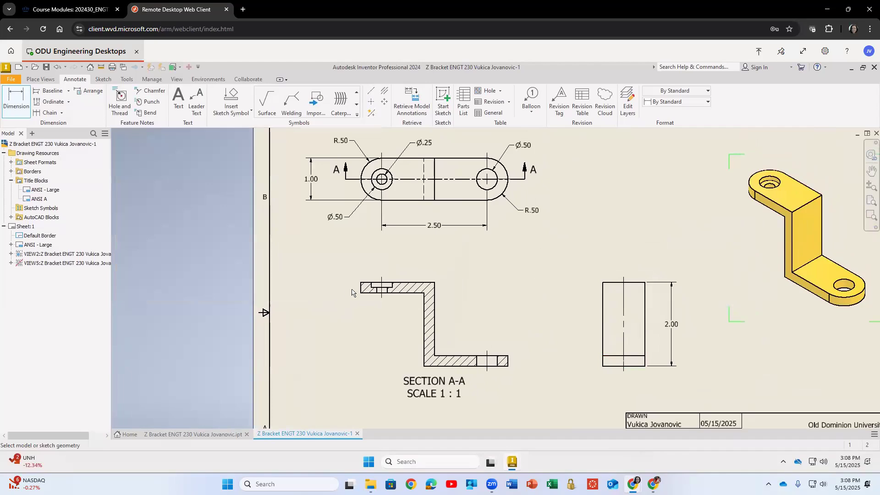
Dimension the section view's overall horizontal length below the view and exit the tool.
left_click(361, 288)
left_click(507, 361)
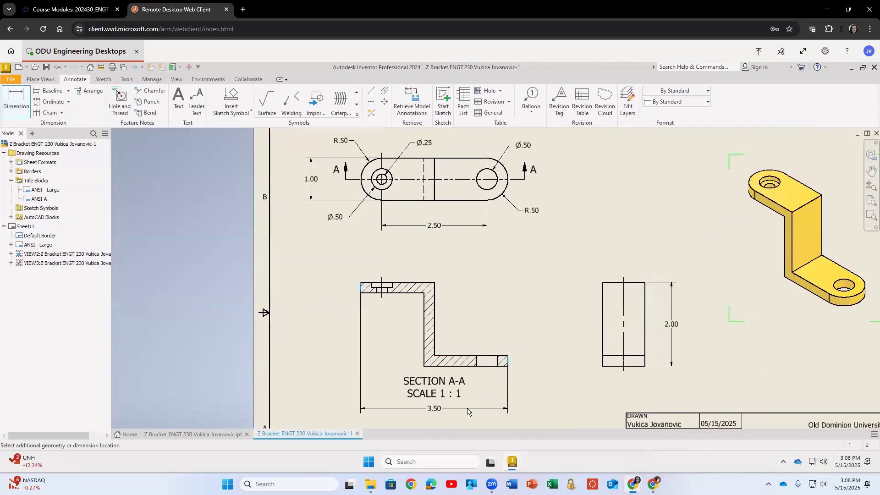
left_click(529, 347)
left_click(314, 292)
key("Escape")
Move the SECTION A-A label above the section view and nudge the overall length dimension upward.
left_click_drag(437, 389, 327, 305)
mouse_move(344, 260)
left_mouse_down()
mouse_move(362, 259)
mouse_move(353, 254)
left_mouse_up()
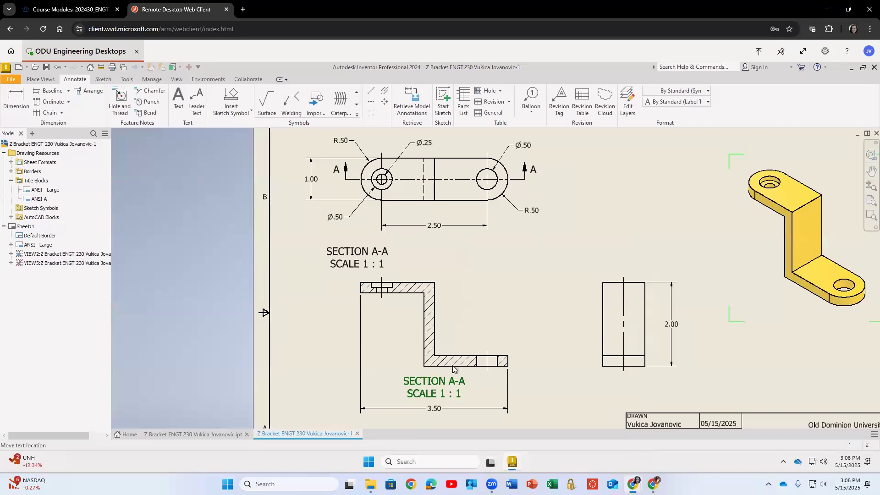
left_click_drag(449, 412, 449, 400)
Dimension the distance between the two hole centerlines in the section view.
key("d")
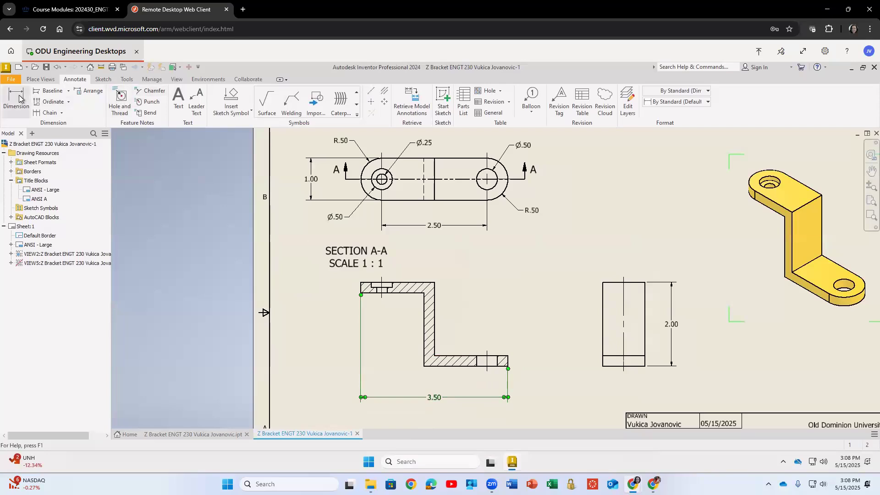
left_click(382, 293)
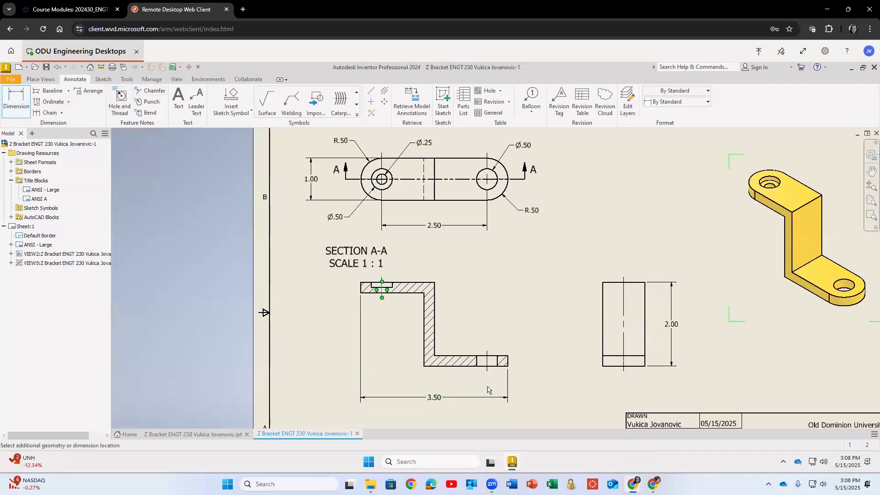
left_click(488, 372)
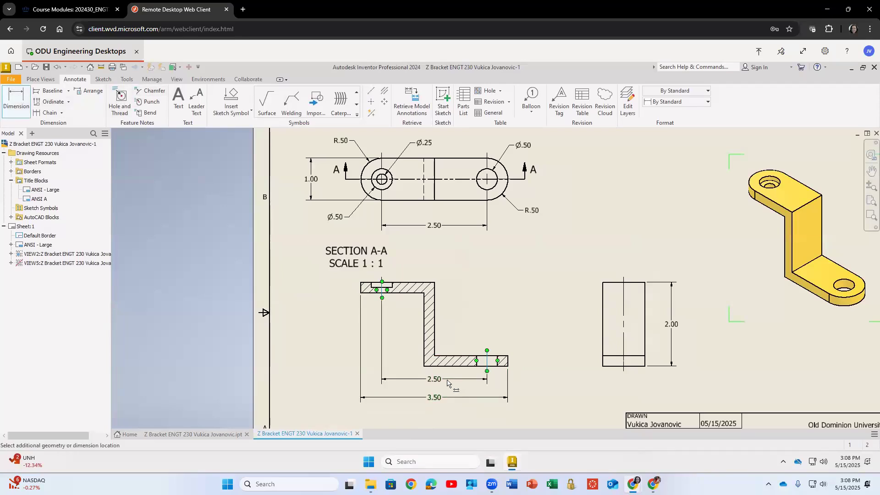
left_click(443, 381)
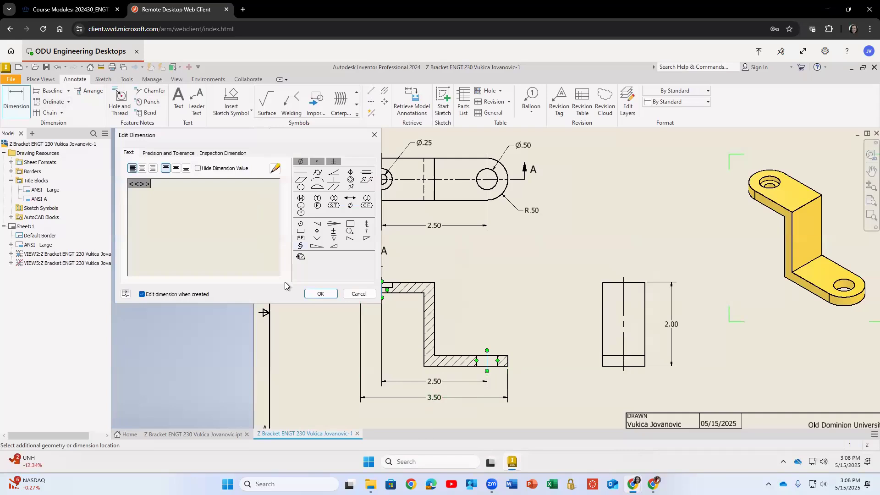
left_click(310, 295)
Delete the redundant hole-to-hole dimension below the top view.
left_click(452, 228)
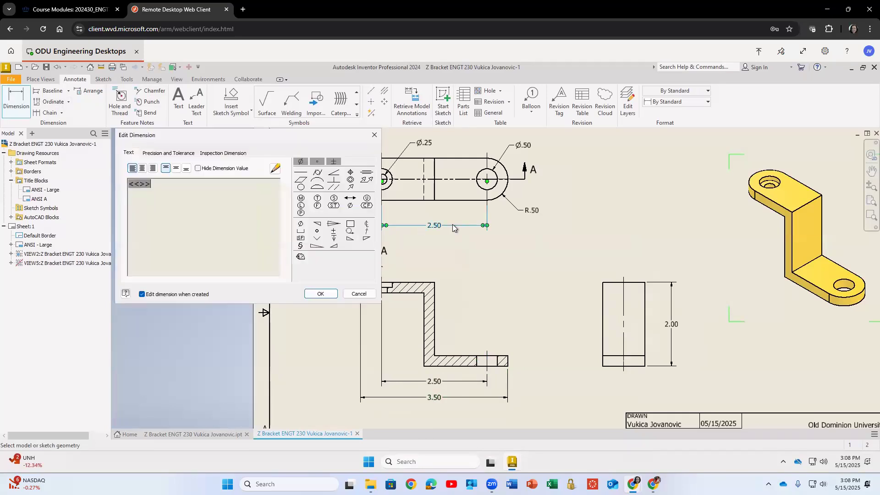
left_click(326, 295)
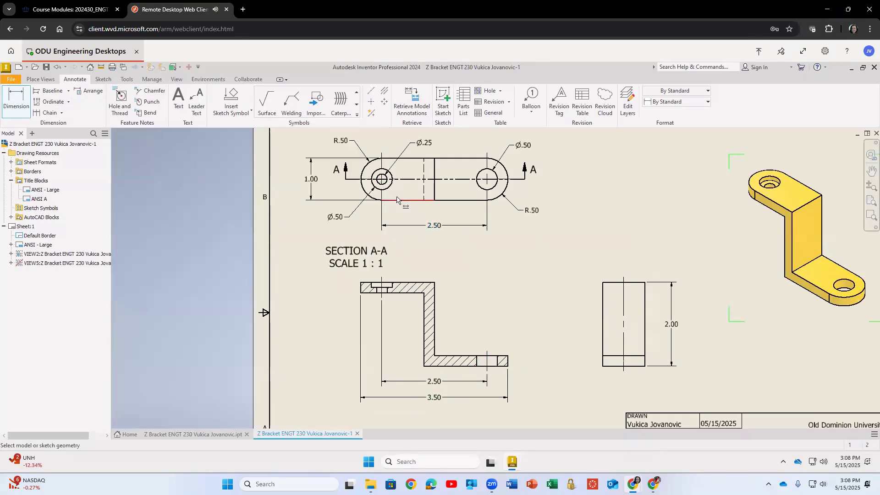
double_click(434, 226)
left_click(333, 292)
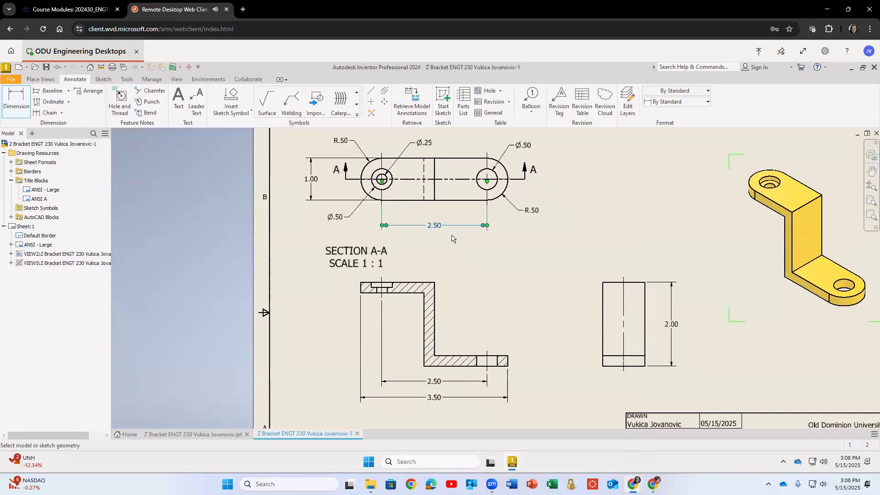
right_click(456, 227)
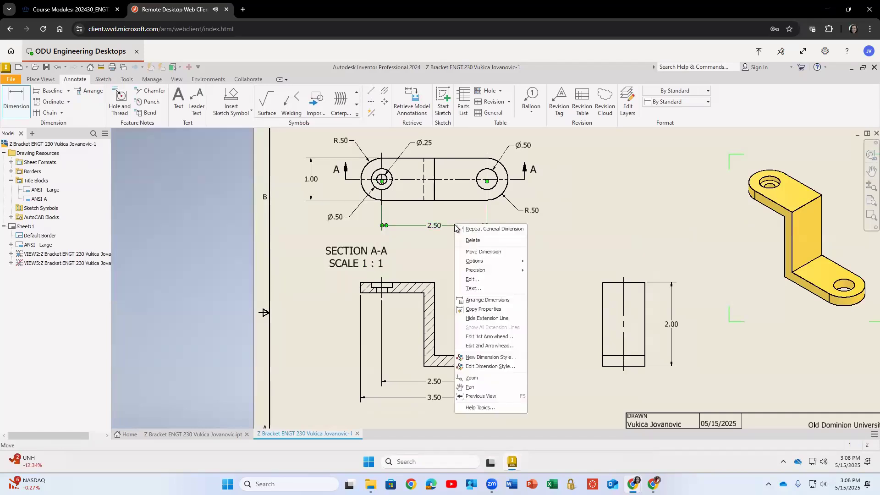
left_click(473, 240)
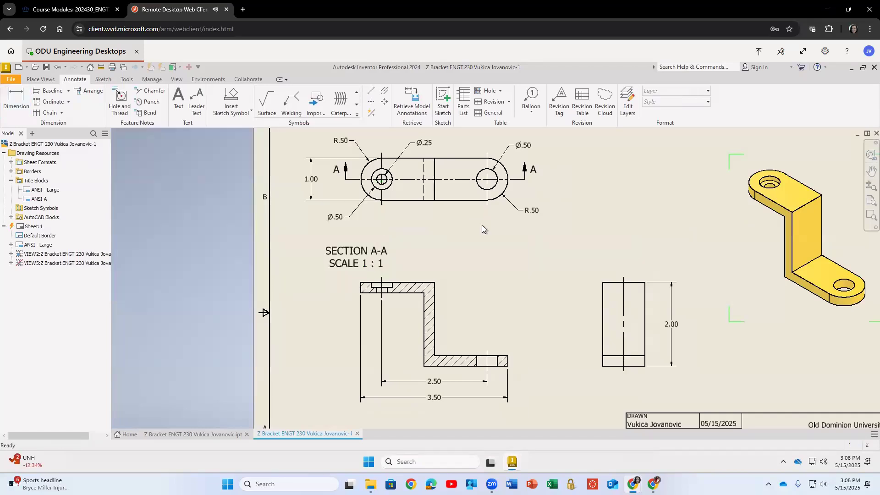
Dimension the section view from its left end to the vertical wall, placing it above the view.
left_click(17, 98)
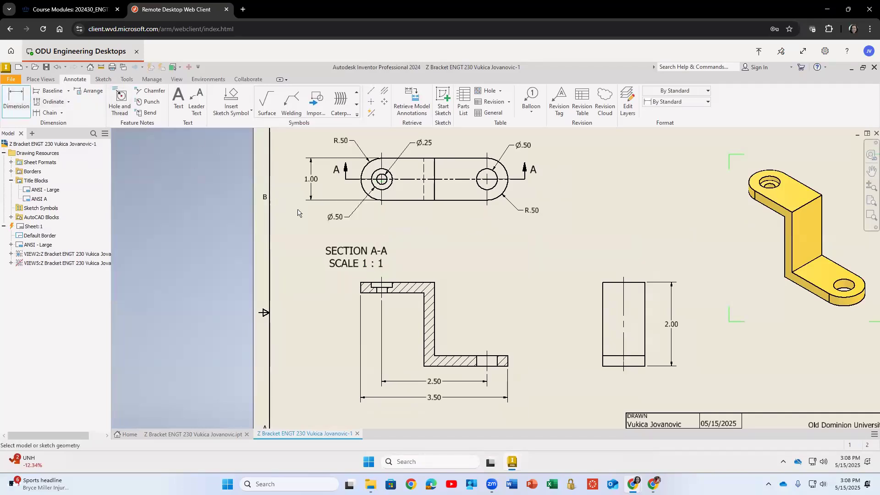
left_click(362, 289)
left_click(434, 321)
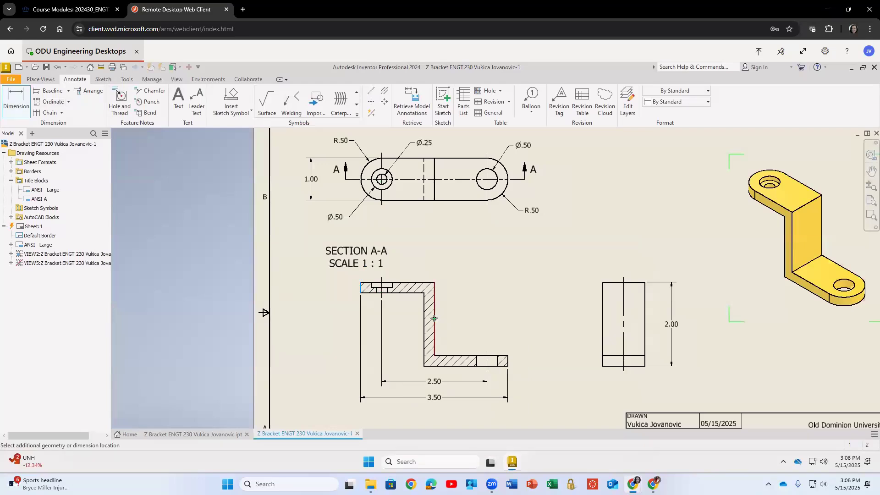
left_click(402, 278)
left_click(326, 295)
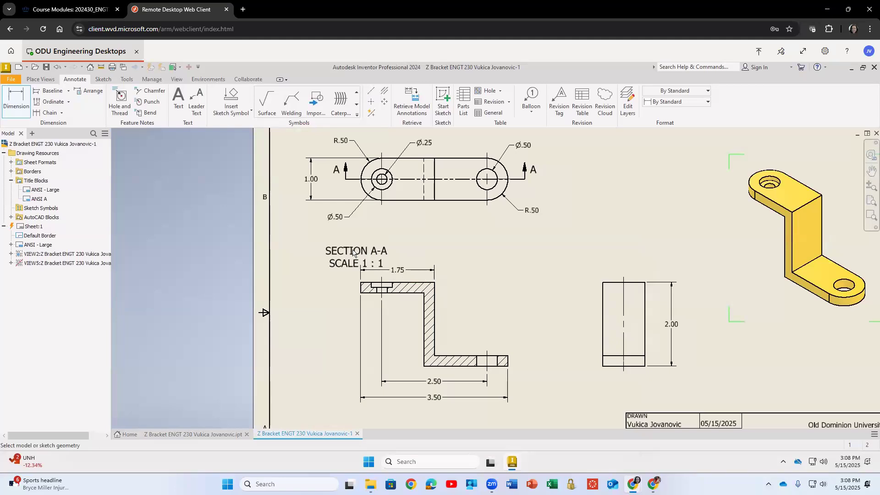
Nudge the section label, then dimension the counterbore depth at the section's top left with three-decimal precision.
left_click_drag(342, 237, 332, 223)
key("d")
scroll(370, 293, "up", 5)
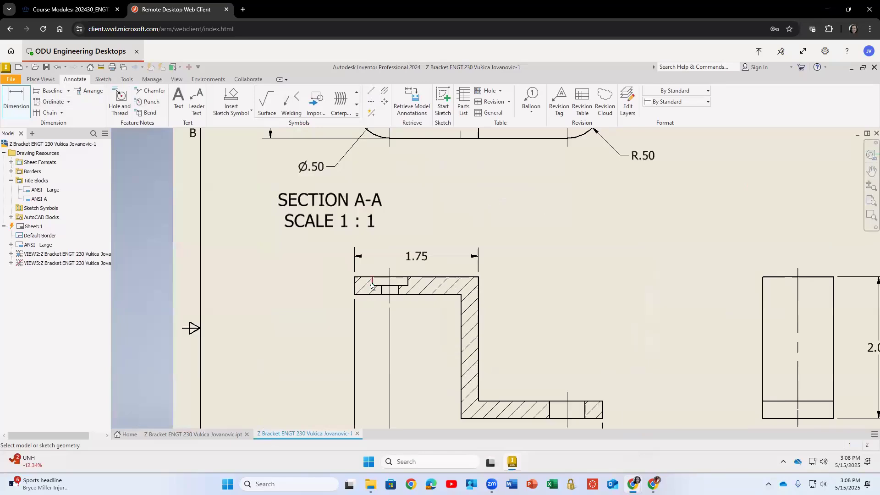
left_click(383, 289)
left_click(385, 288)
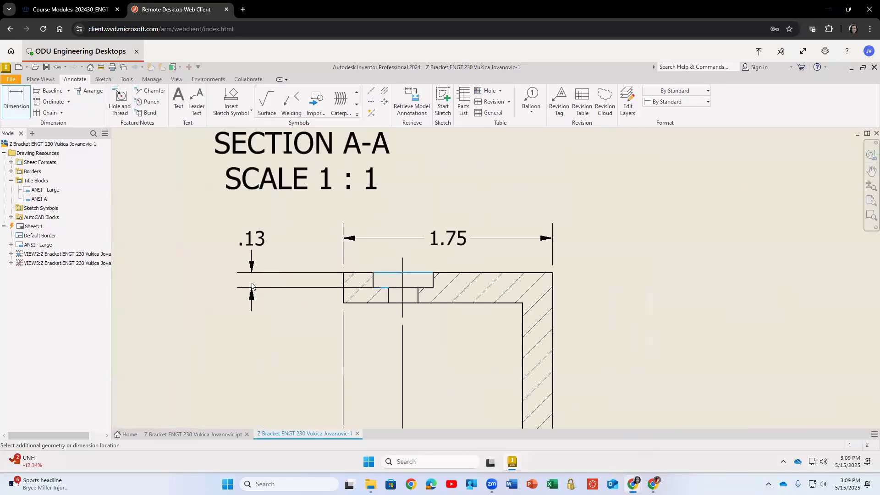
left_click(251, 271)
left_click(167, 154)
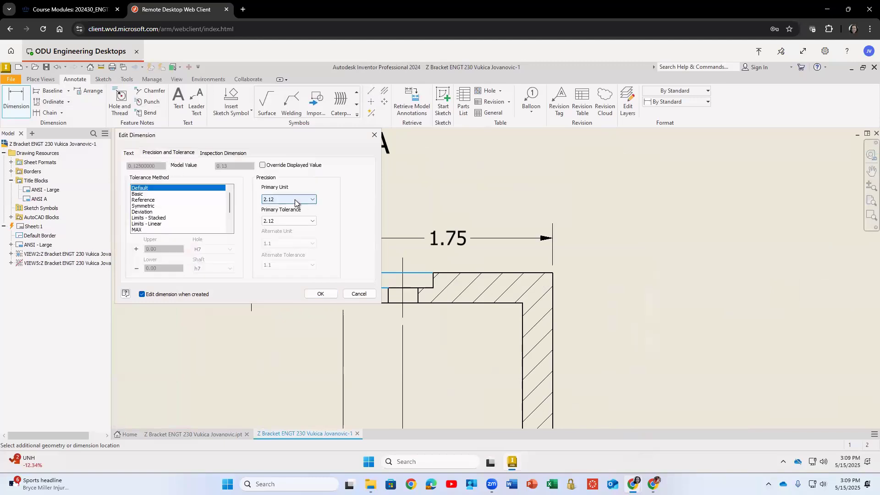
left_click(295, 199)
left_click(287, 225)
left_click(320, 293)
left_click(250, 243)
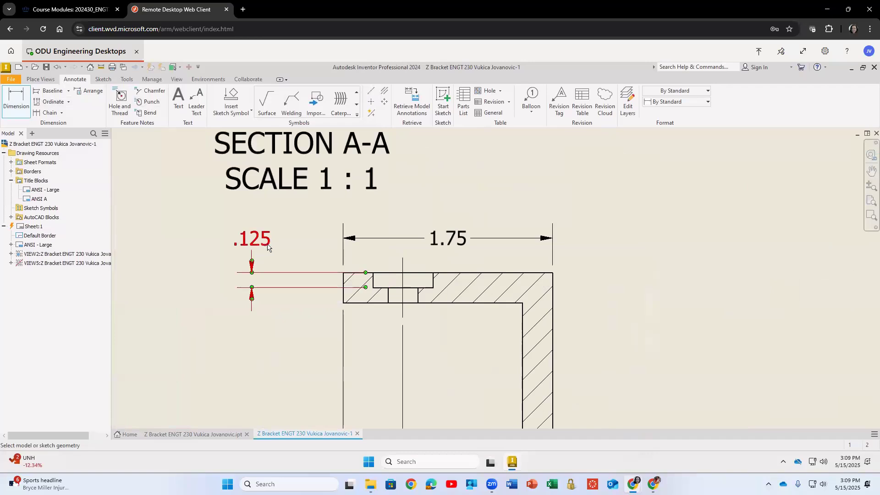
right_click(268, 247)
left_click(272, 237)
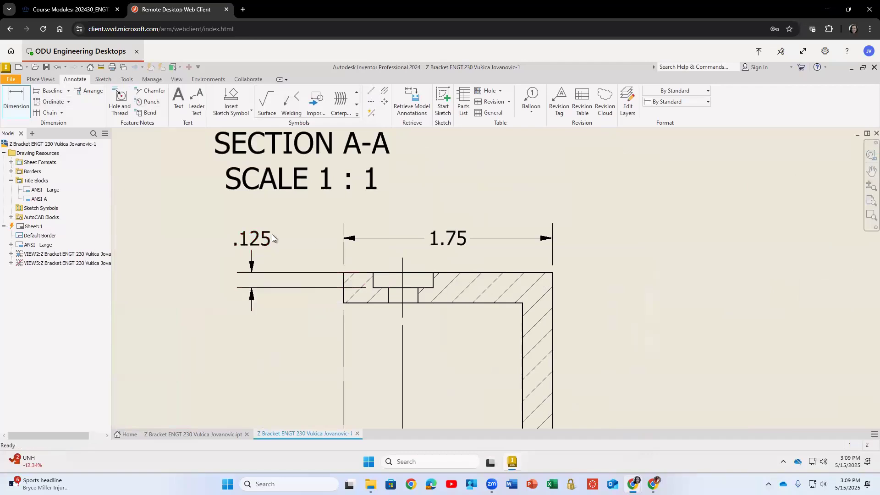
right_click(268, 245)
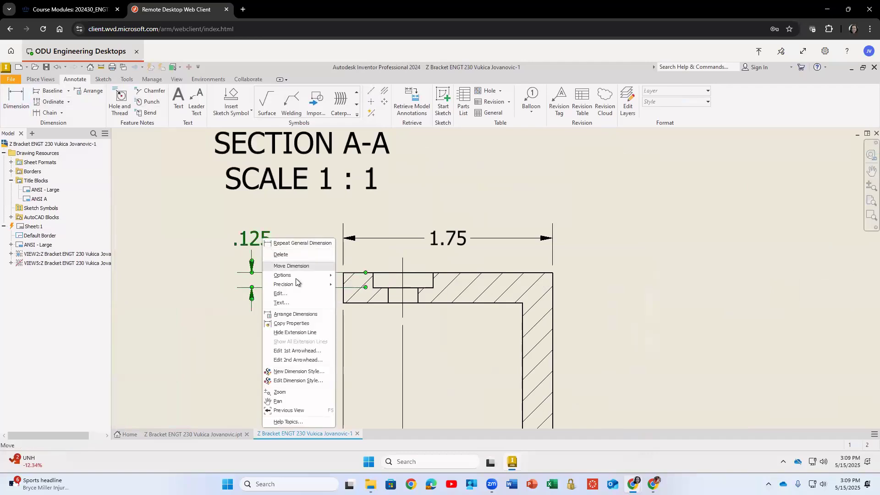
mouse_move(320, 284)
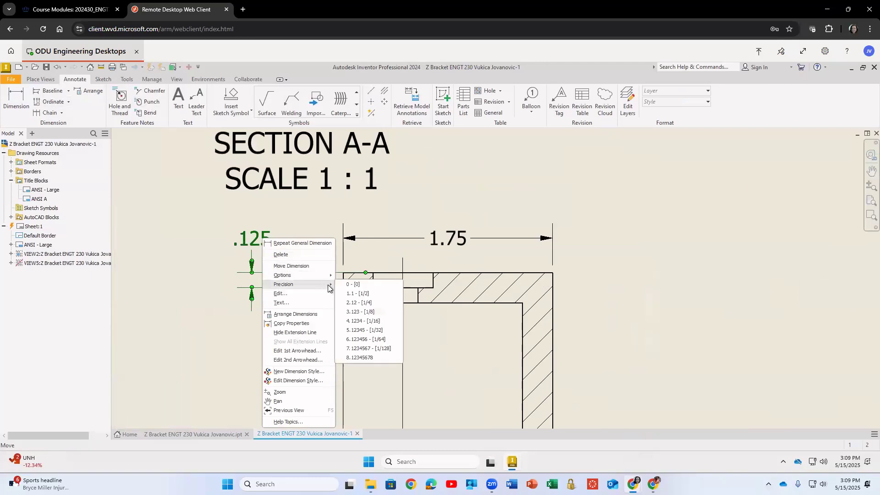
left_click(224, 224)
left_click(447, 237)
right_click(453, 239)
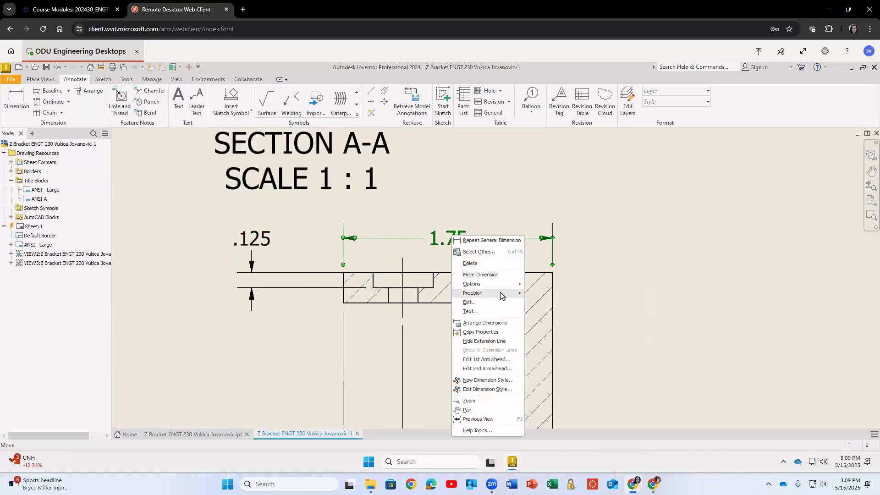
mouse_move(499, 293)
left_click(552, 321)
left_click(618, 267)
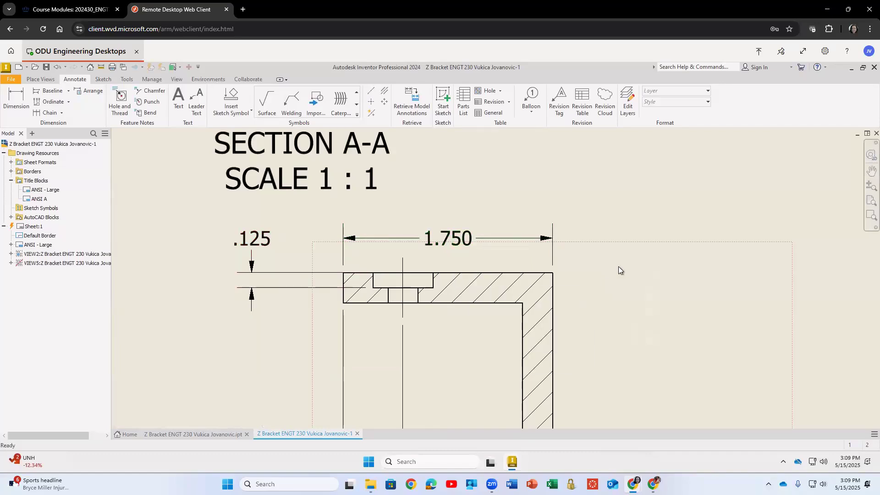
key("ctrl+z")
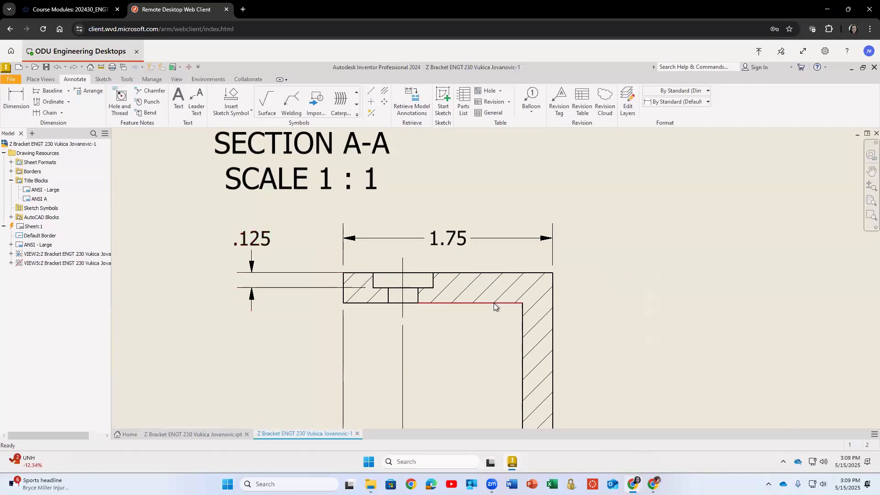
Dimension the top flange thickness at the section's left end, setting its precision to three decimals.
left_click(18, 101)
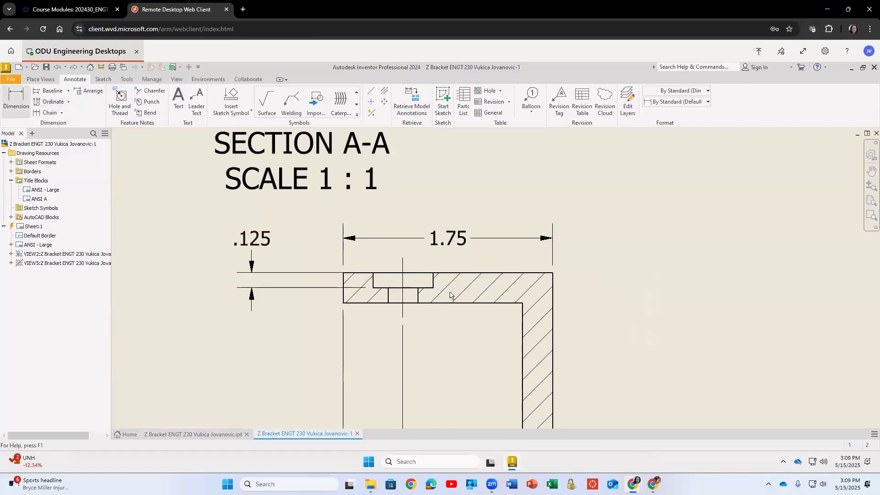
left_click(458, 273)
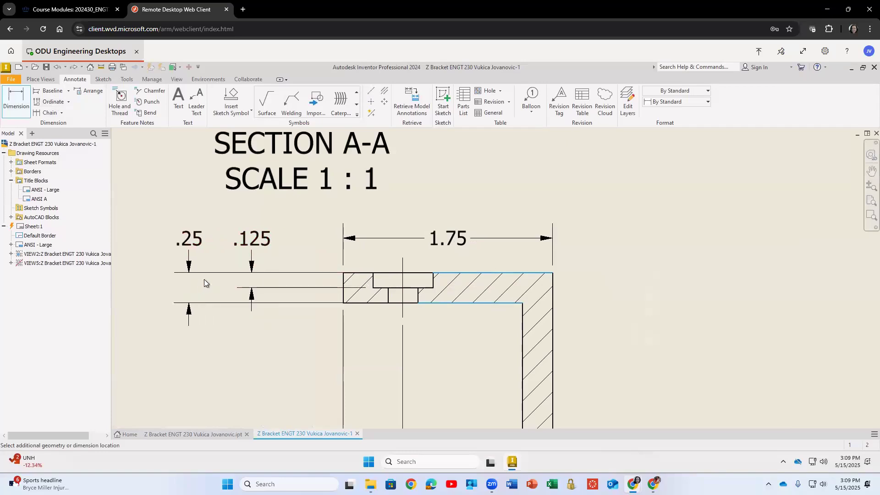
left_click(204, 280)
left_click(298, 200)
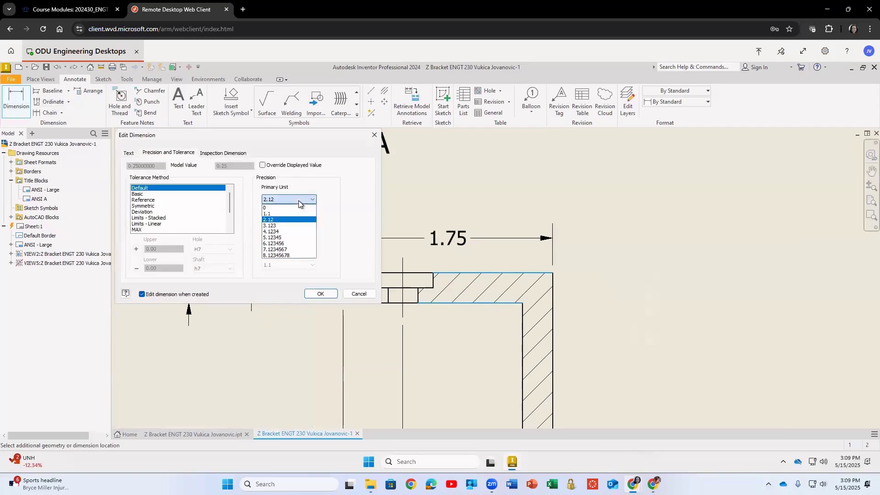
left_click(290, 224)
key("Return")
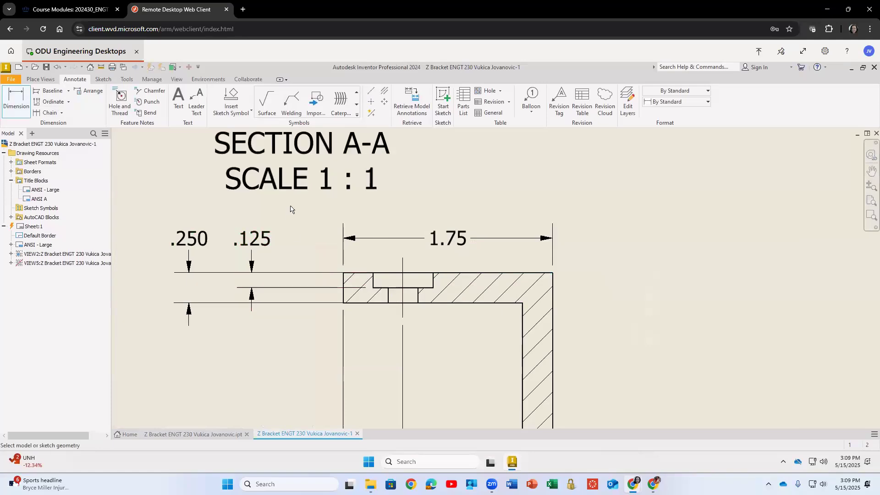
Examine the document settings and application options for a dimension precision setting.
left_click(105, 79)
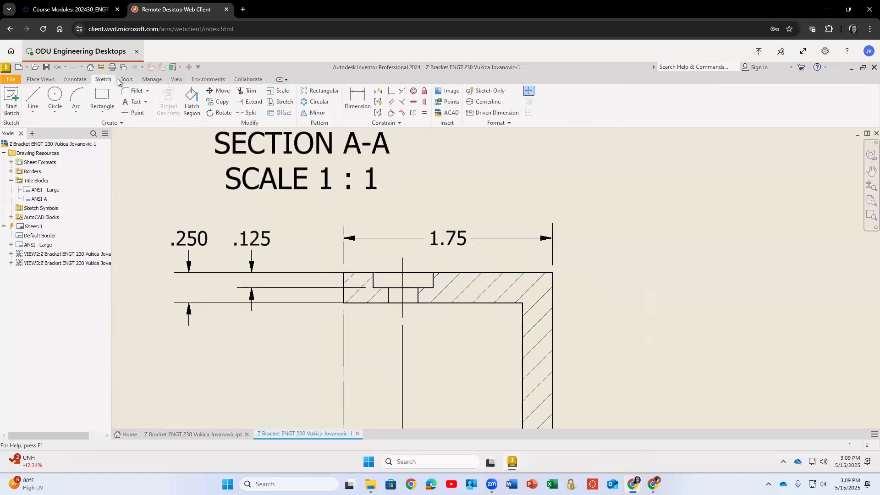
left_click(127, 79)
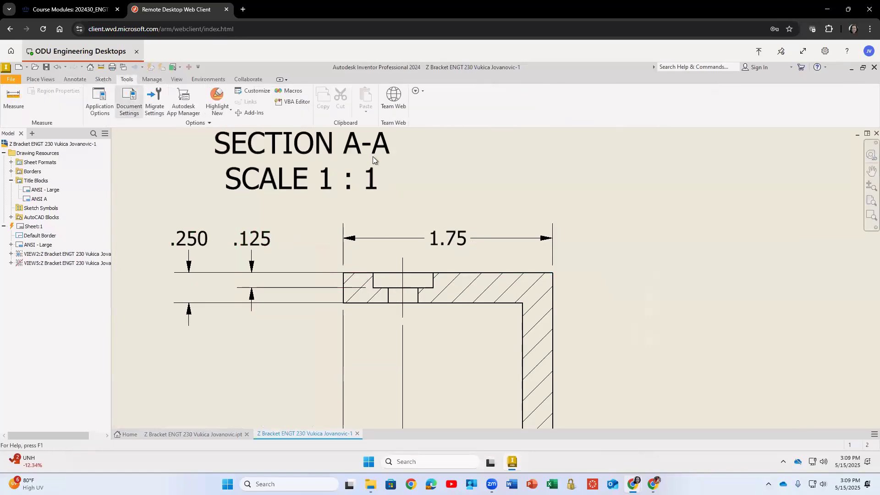
left_click(357, 144)
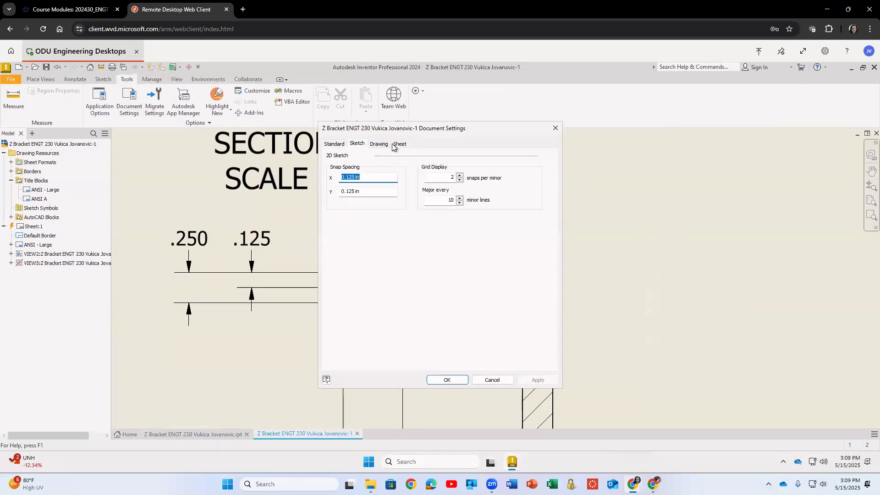
left_click(555, 128)
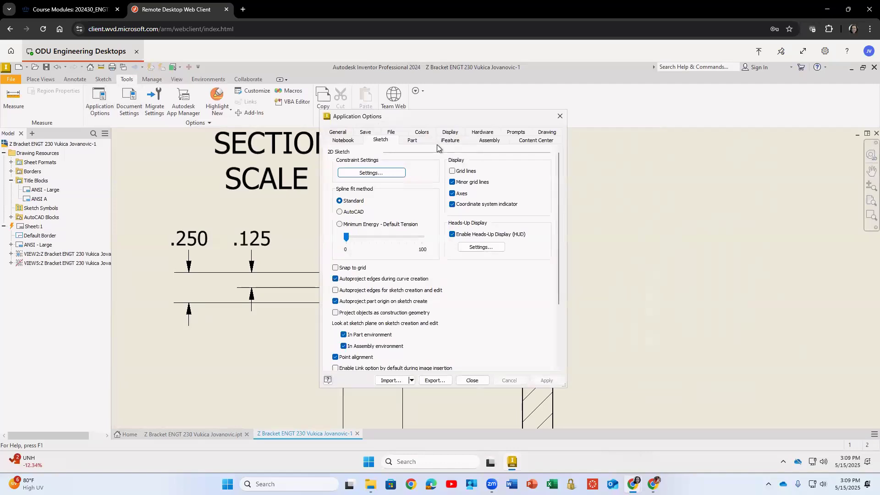
left_click(560, 118)
left_click(128, 95)
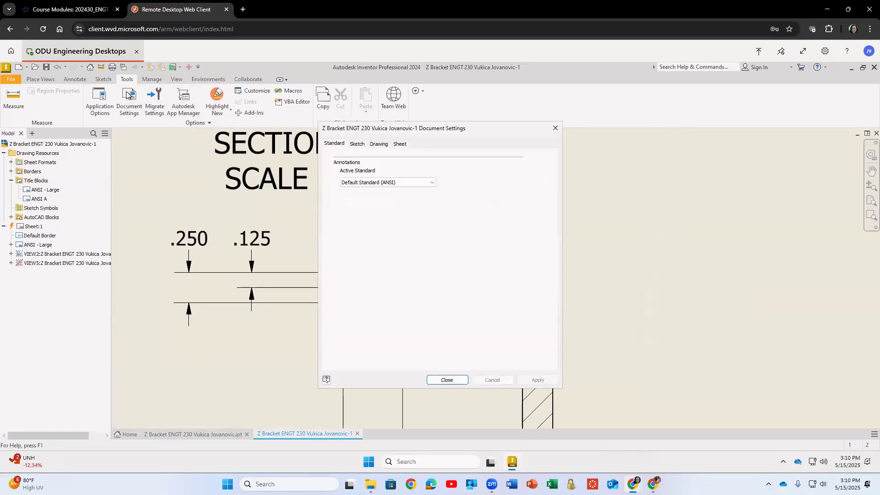
left_click(357, 145)
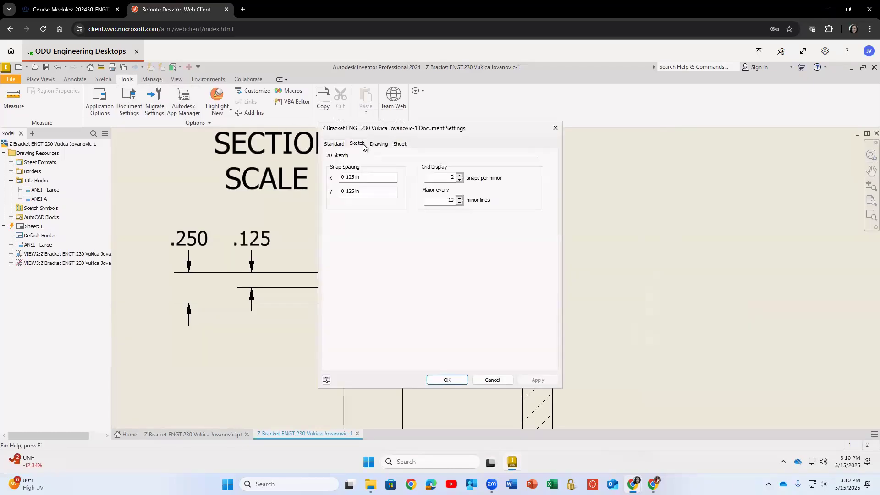
left_click(392, 145)
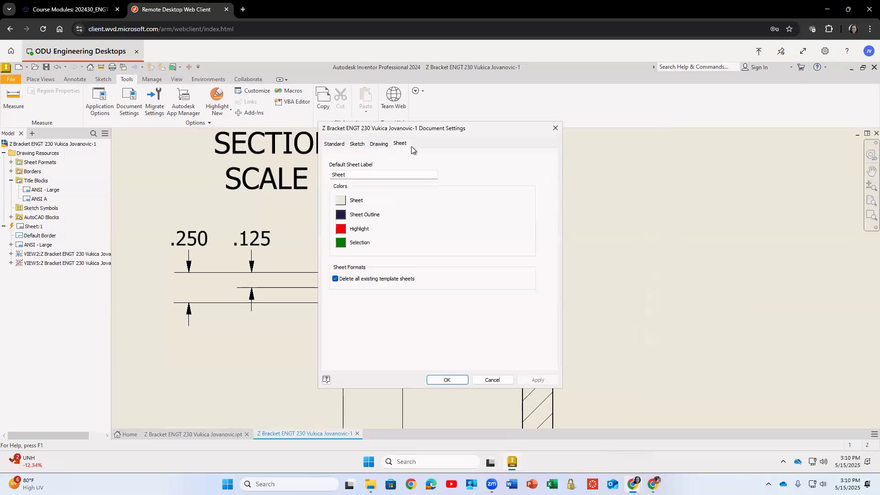
left_click(555, 128)
In the Styles Editor, set the Default (ANSI) dimension style's linear precision to three decimals and save.
left_click(79, 79)
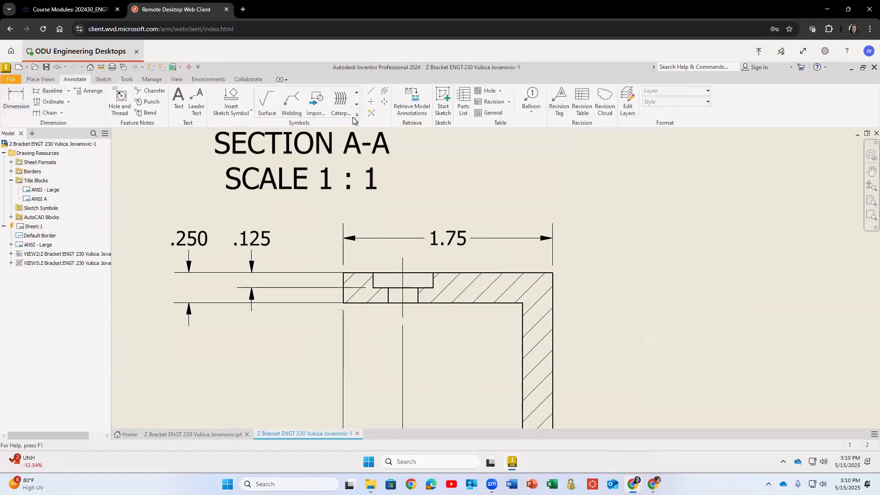
left_click(127, 79)
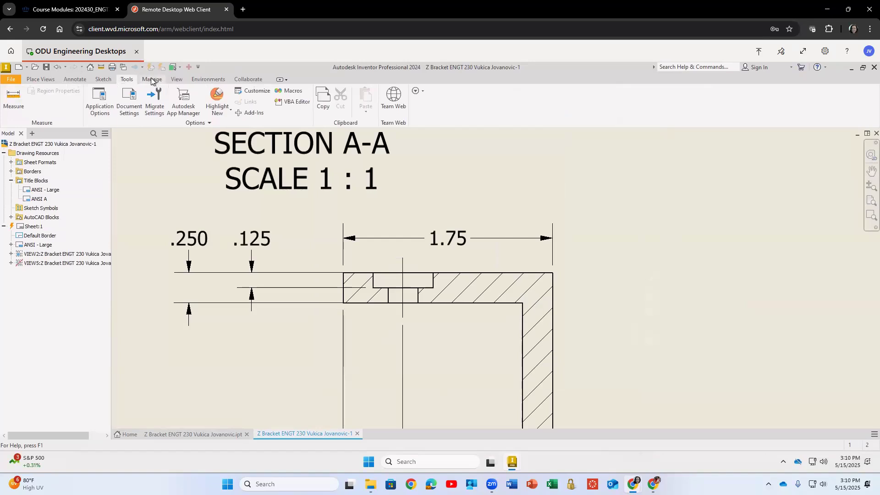
left_click(152, 80)
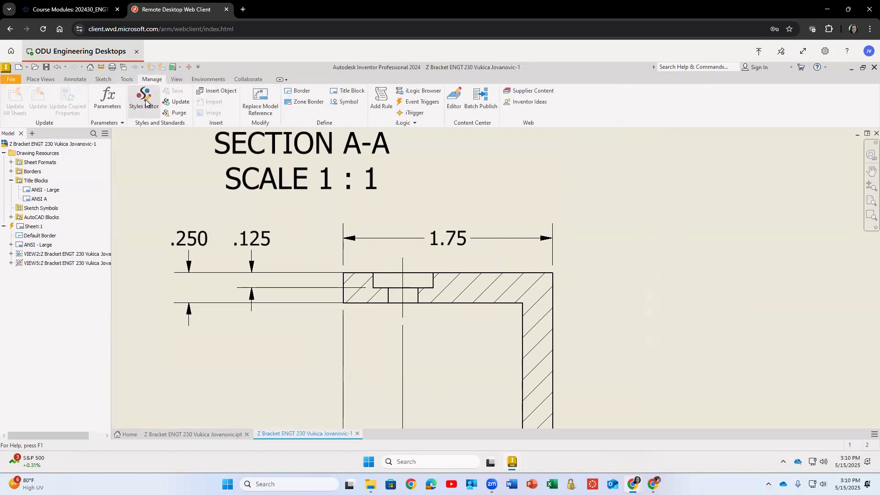
left_click(145, 103)
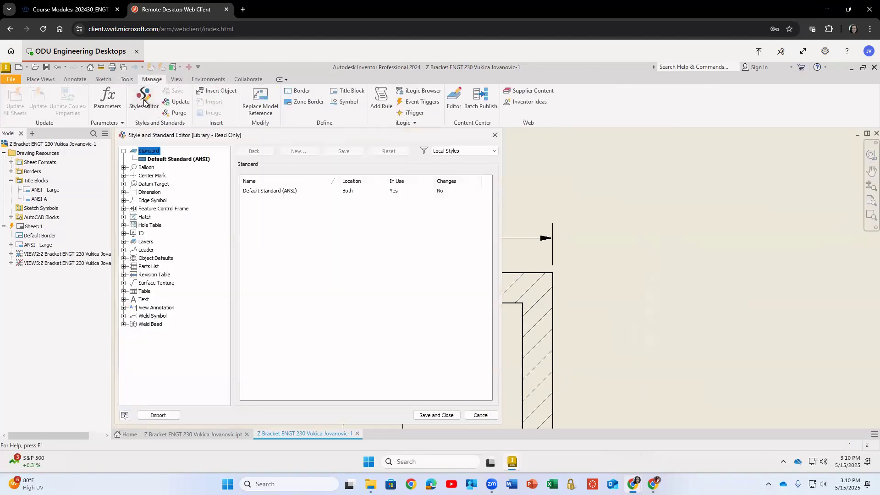
left_click(124, 193)
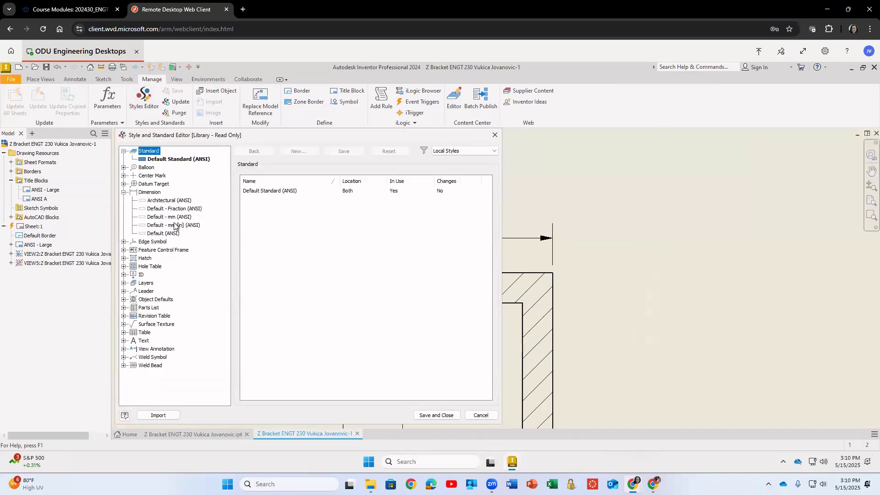
left_click(157, 234)
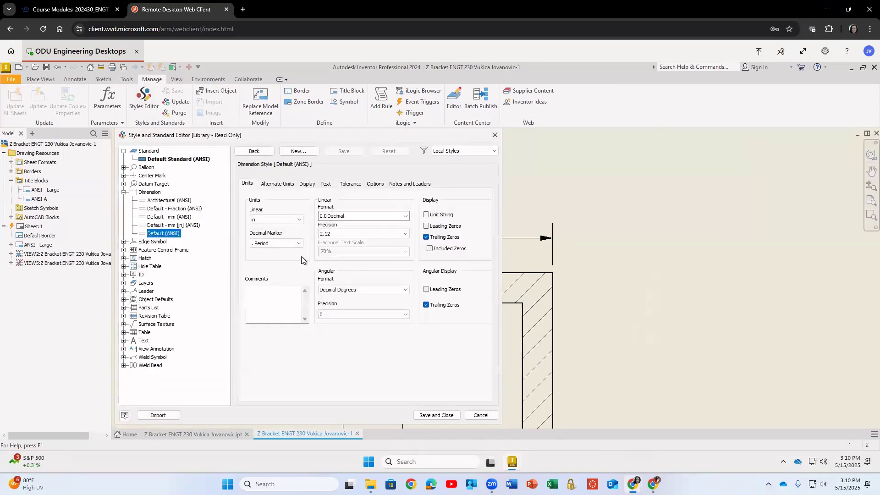
left_click(351, 234)
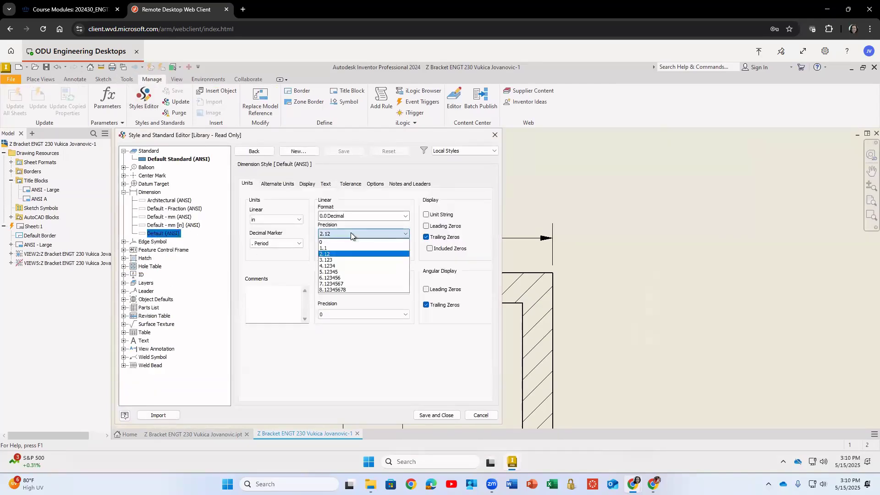
left_click(329, 261)
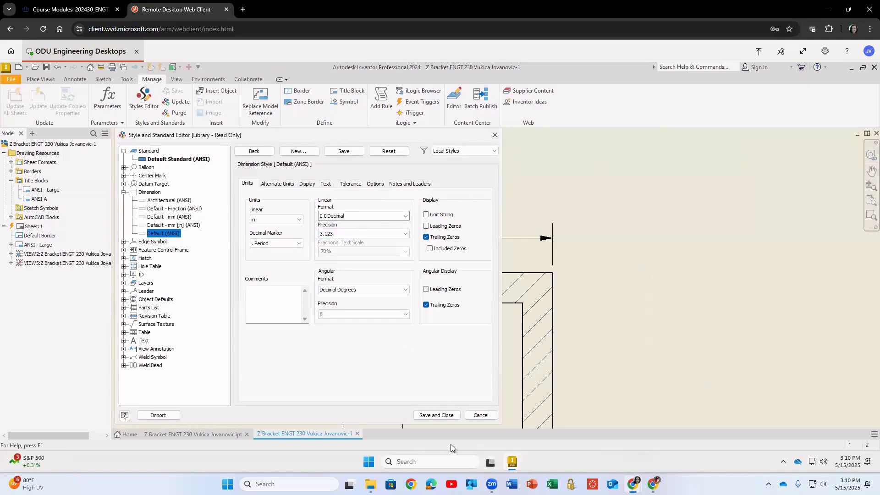
left_click(438, 414)
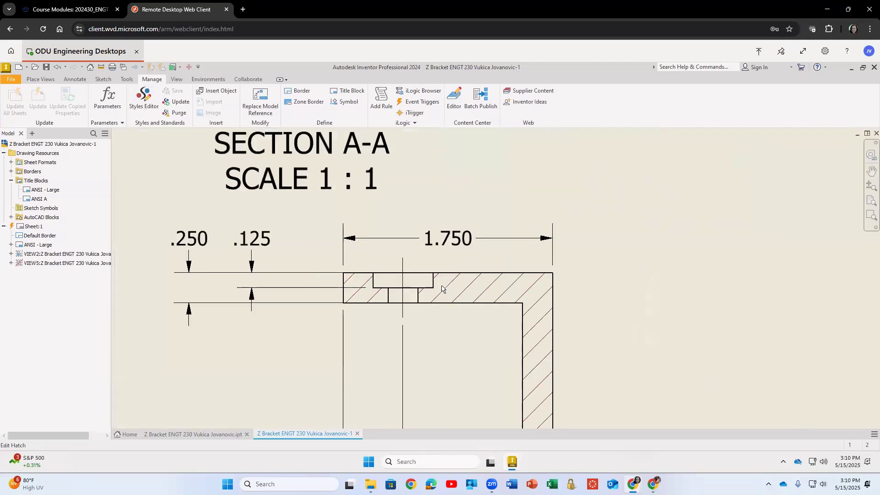
Dimension the thickness of the section view's vertical wall.
scroll(323, 254, "up", 5)
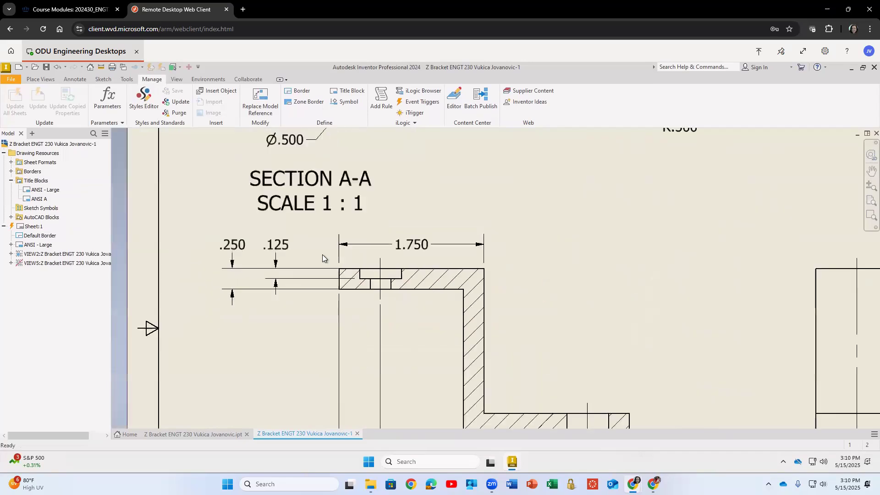
left_click(79, 79)
left_click(18, 104)
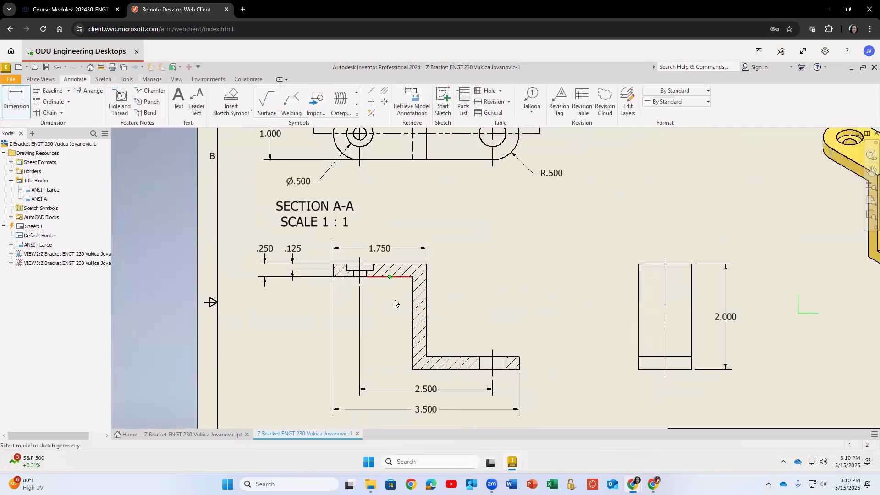
left_click(412, 309)
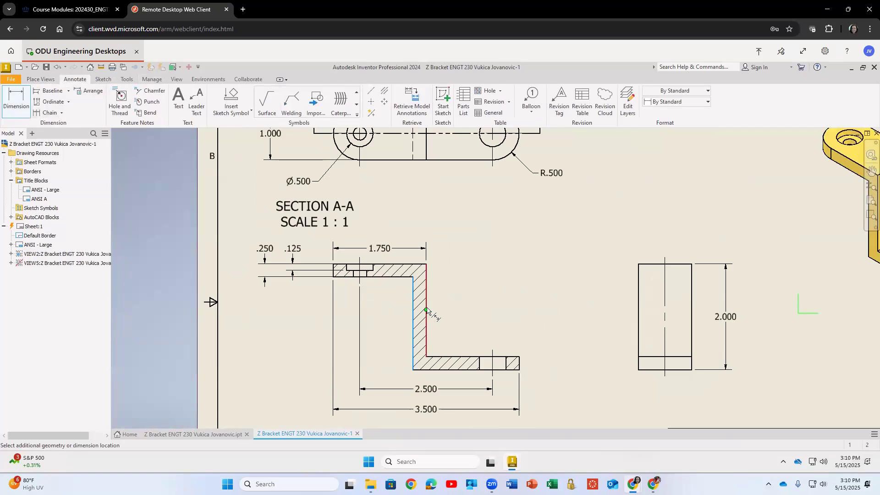
left_click(426, 308)
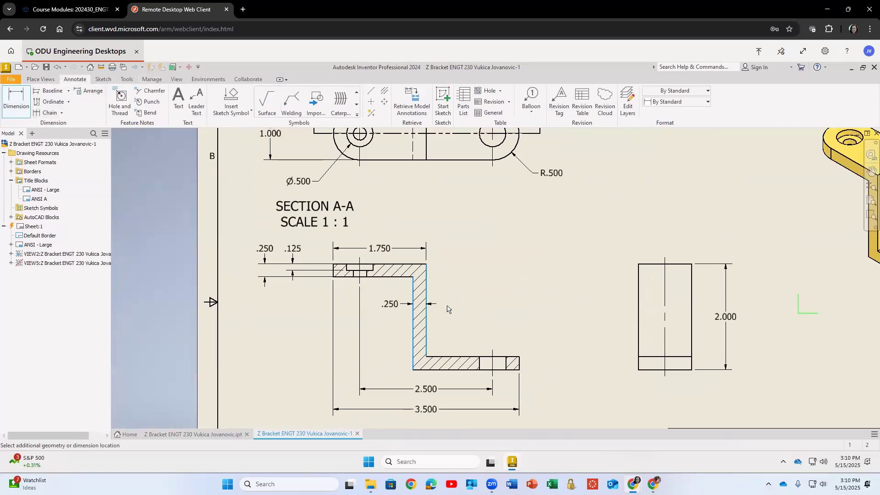
left_click(373, 312)
left_click(315, 293)
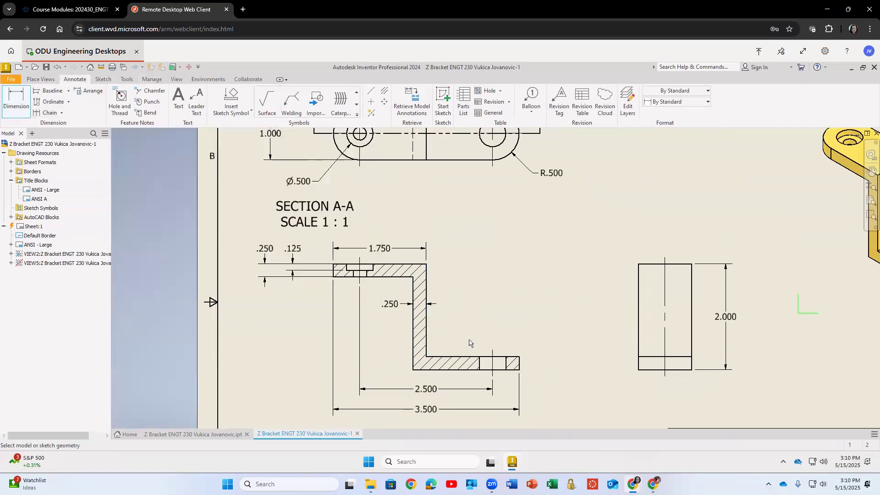
Dimension the thickness of the section view's bottom flange at its right end.
left_click(473, 369)
left_click(514, 354)
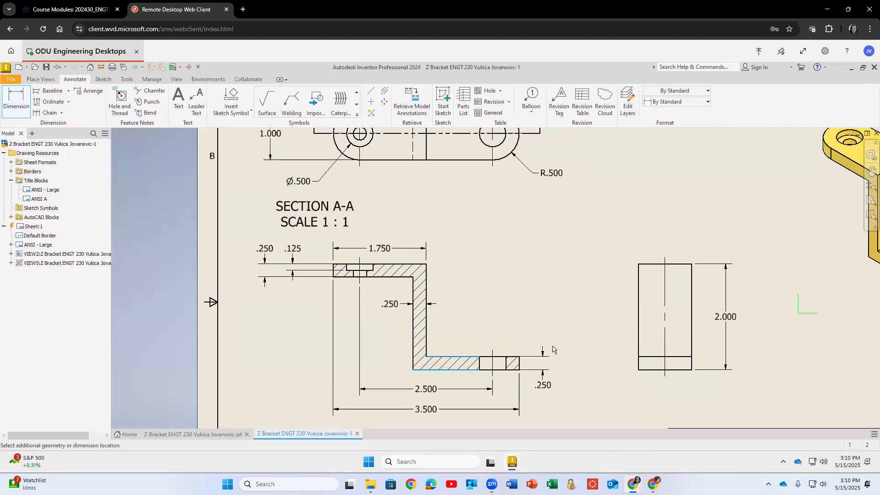
left_click(439, 349)
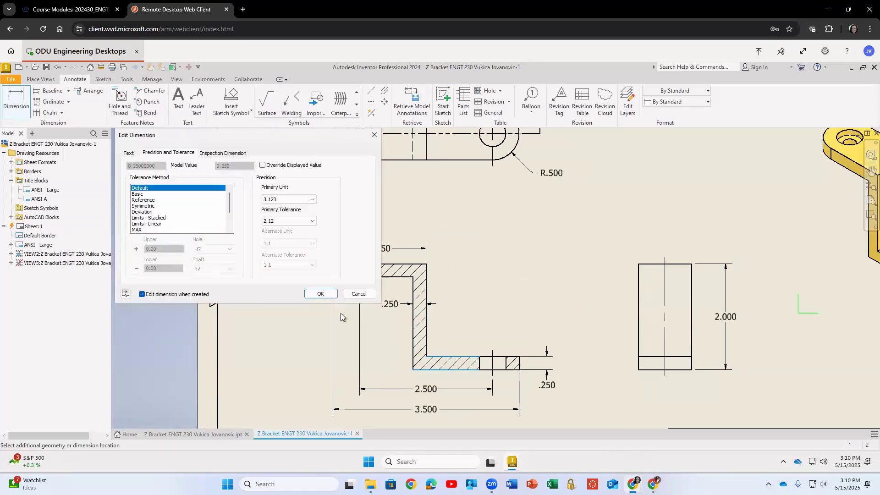
left_click(321, 293)
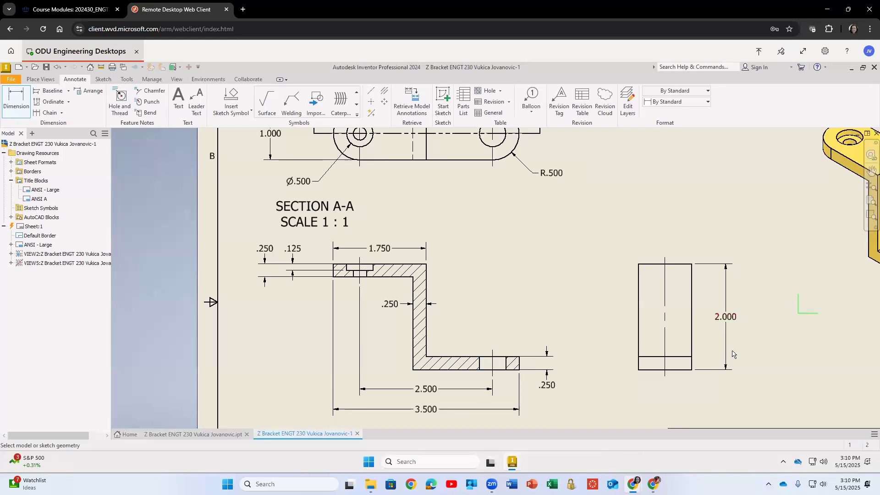
Save the drawing.
scroll(732, 354, "up", 3)
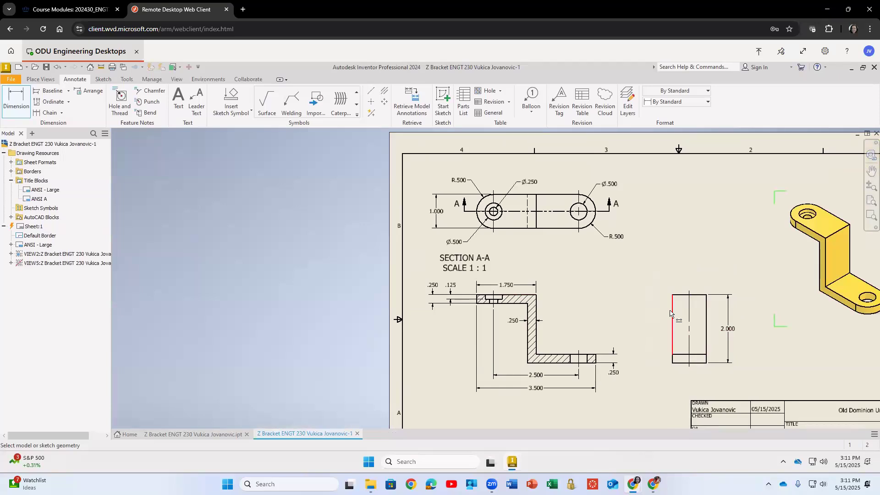
mouse_move(628, 283)
middle_mouse_down()
mouse_move(562, 274)
mouse_move(536, 249)
middle_mouse_up()
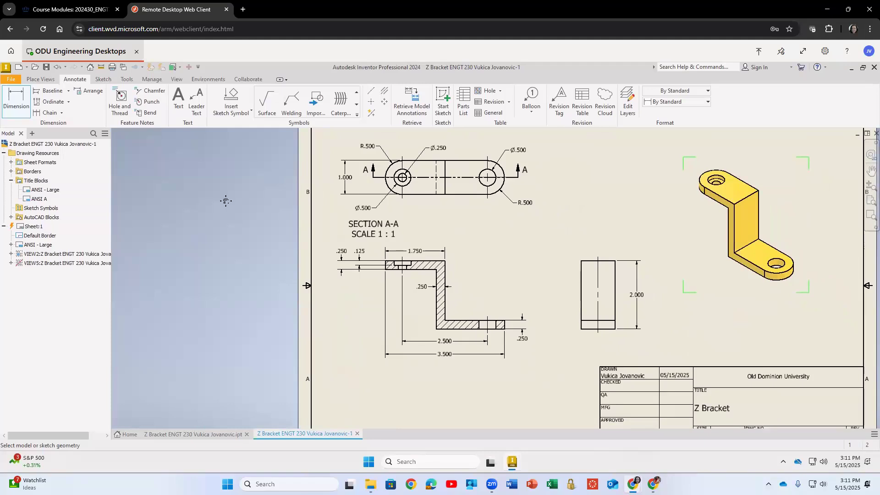
key("Home")
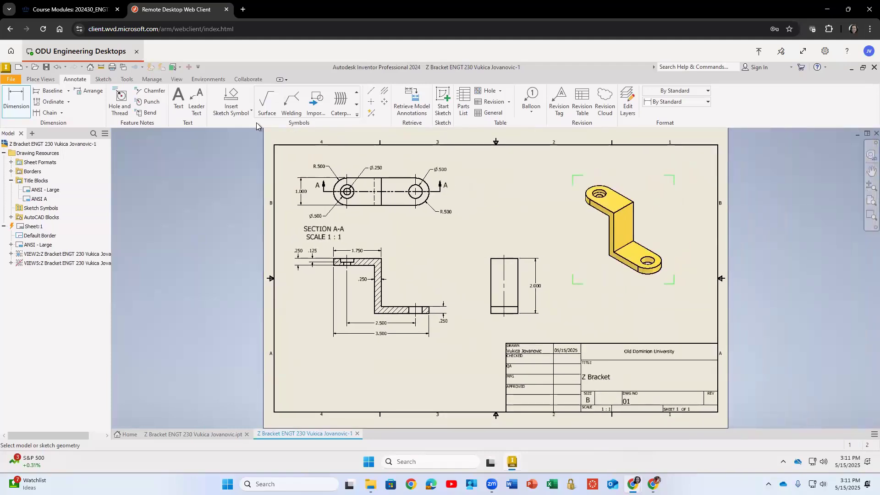
left_click(46, 67)
left_click(531, 330)
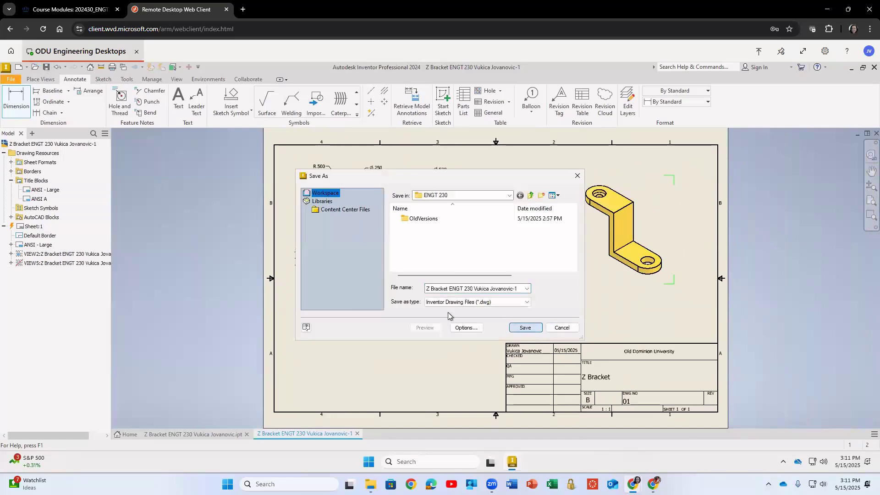
Export the drawing as a PDF named Z Bracket ENGT 230 Vukica Jovanovic 2D drawing.
left_click(12, 80)
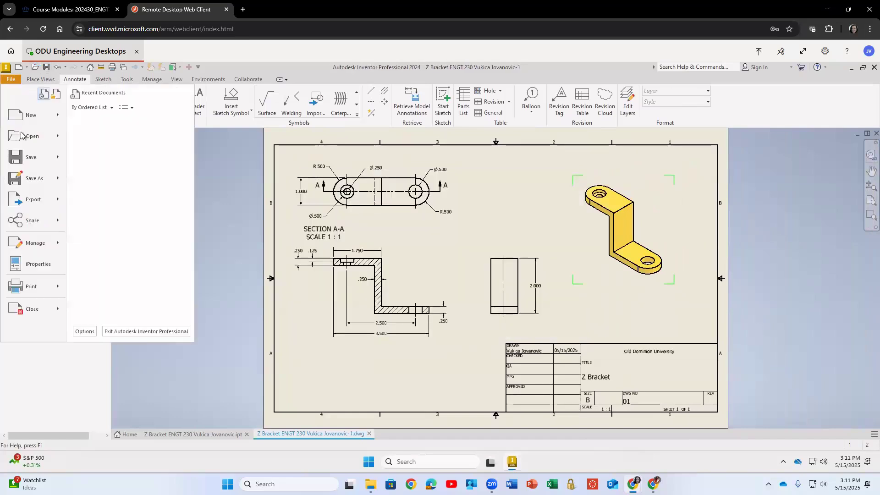
mouse_move(37, 202)
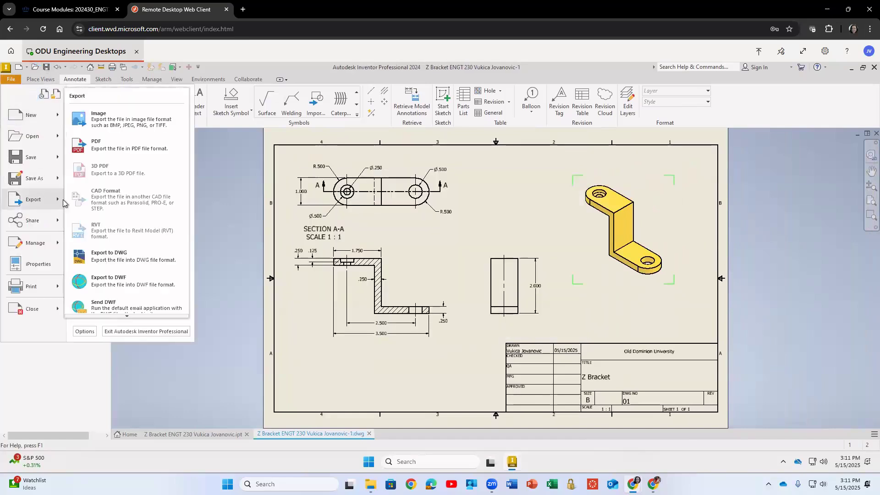
left_click(104, 148)
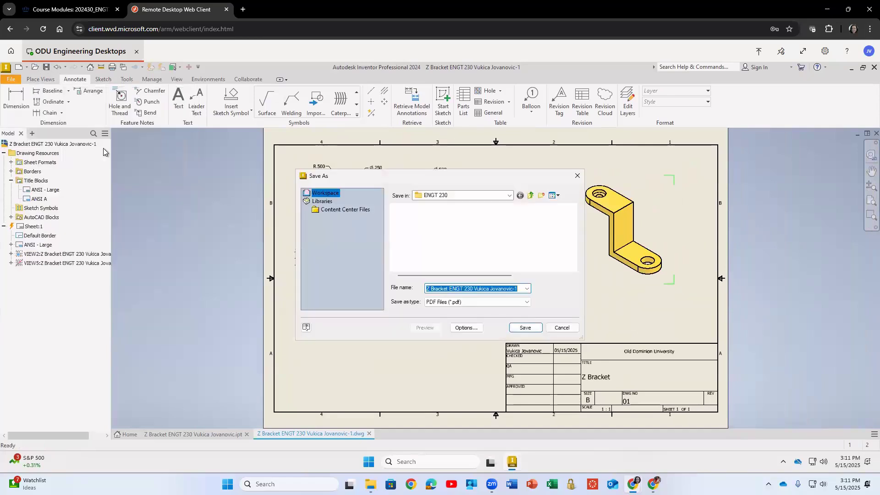
left_click(520, 288)
key("BackSpace")
key("BackSpace")
key("Escape")
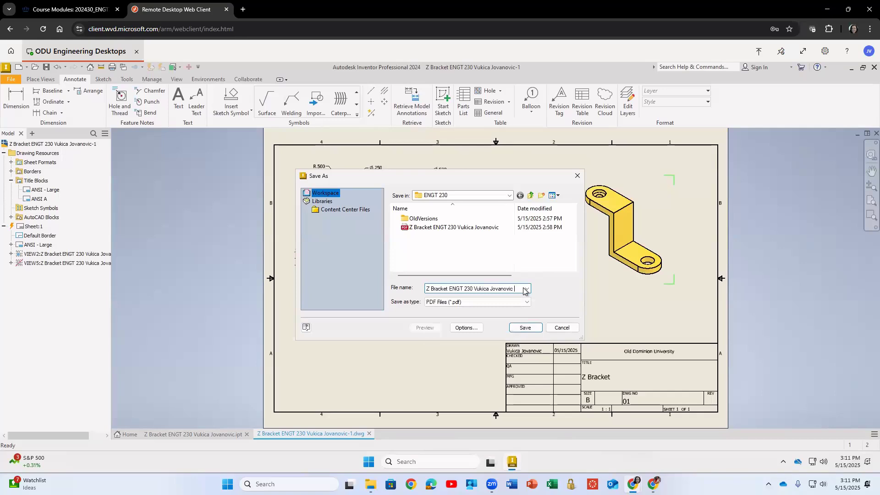
type("2D drawing")
key("Return")
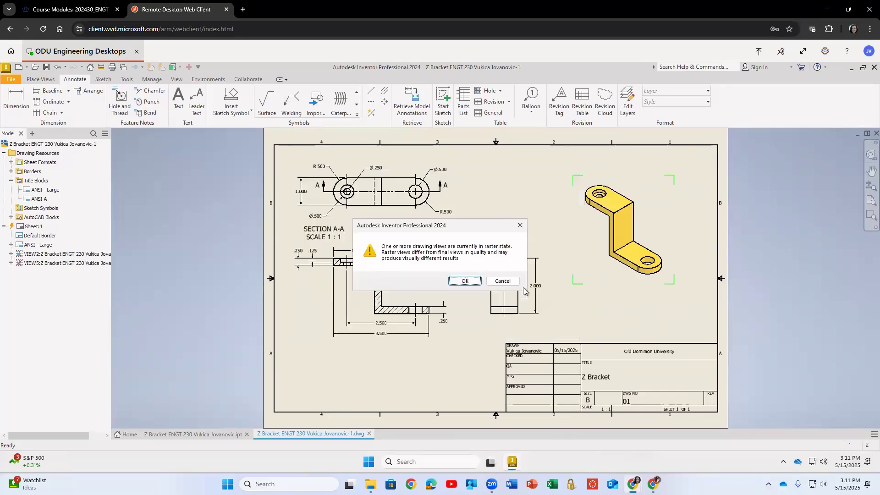
left_click(465, 281)
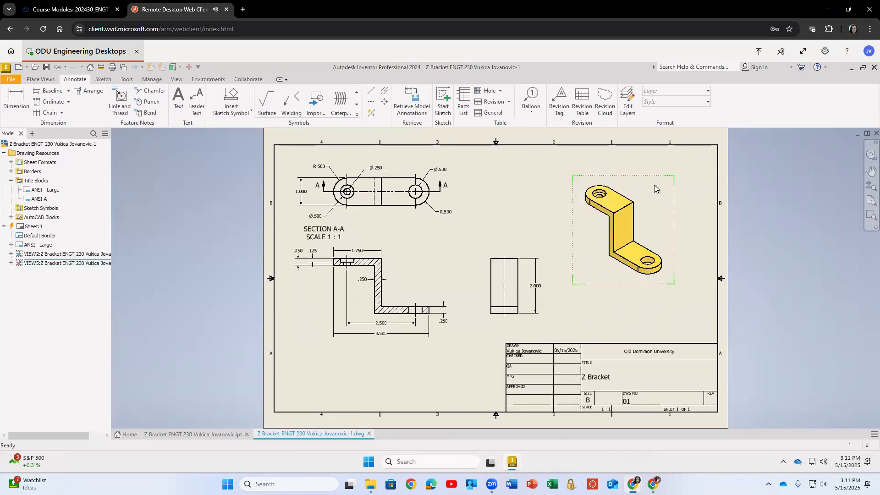
Turn off Raster View for the isometric drawing view.
double_click(654, 188)
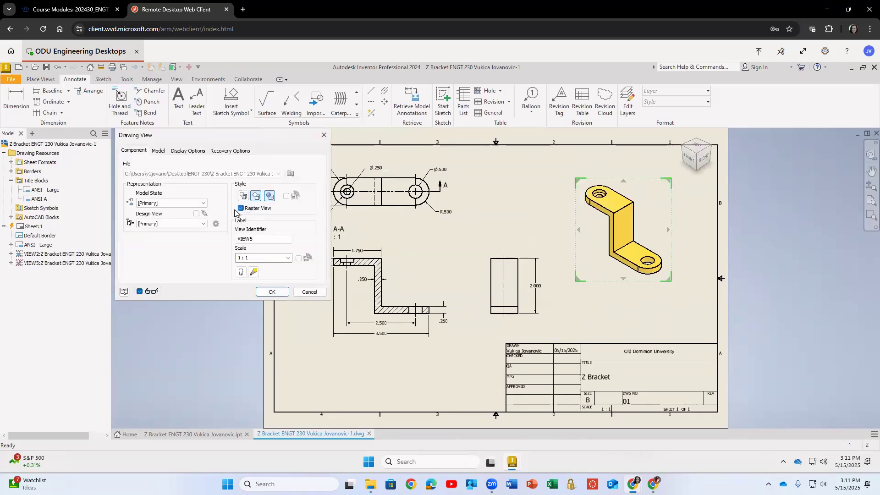
left_click(240, 208)
left_click(270, 293)
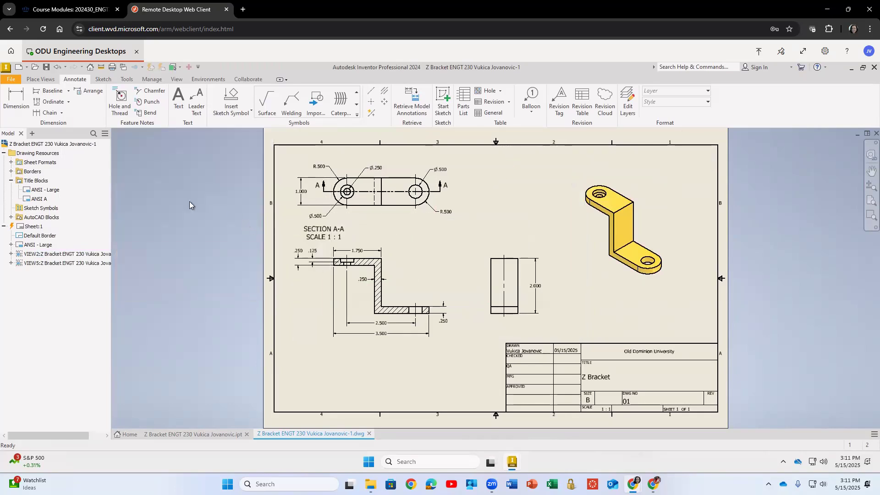
Export the drawing again as PDF, overwriting Z Bracket ENGT 230 Vukica Jovanovic 2D drawing.
left_click(10, 78)
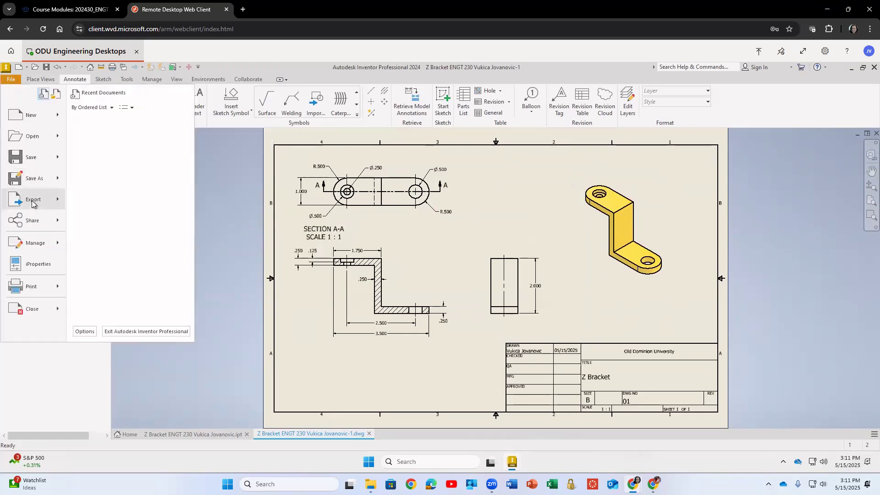
mouse_move(39, 203)
left_click(106, 145)
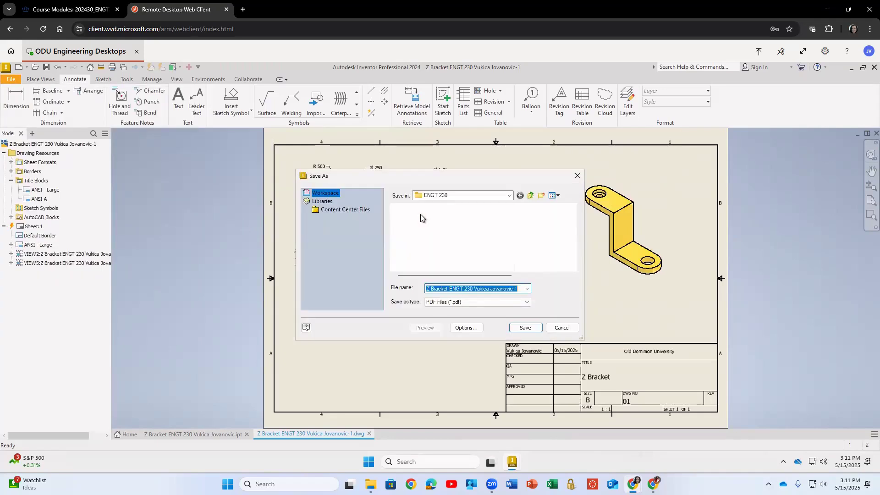
left_click(494, 227)
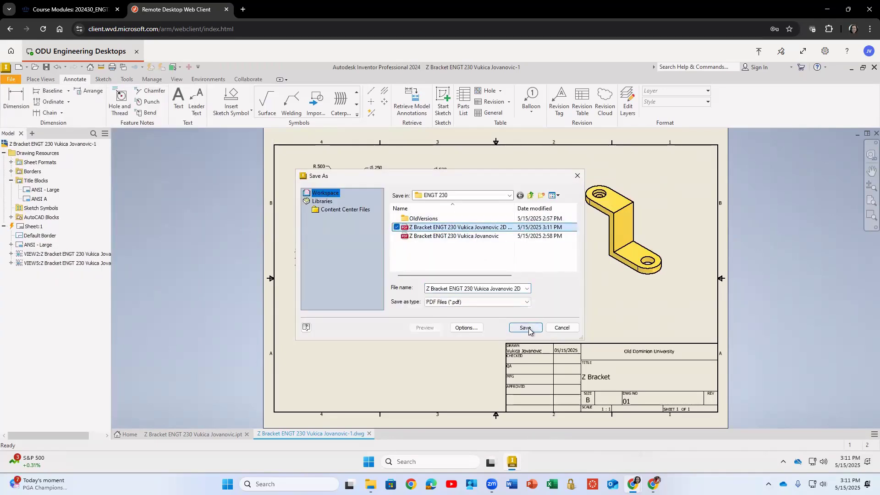
left_click(527, 328)
left_click(480, 261)
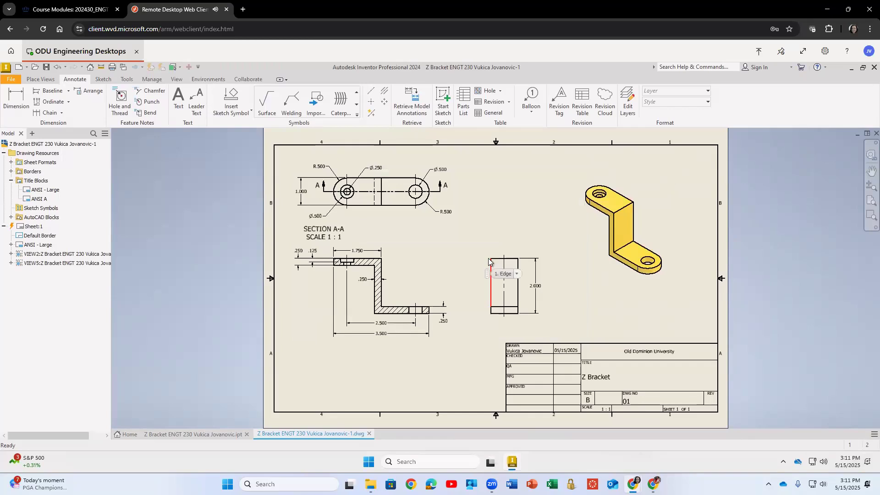
Export the drawing as a BMP image named Z Bracket ENGT 230 Vukica Jovanovic 2D drawing.
left_click(11, 79)
mouse_move(31, 199)
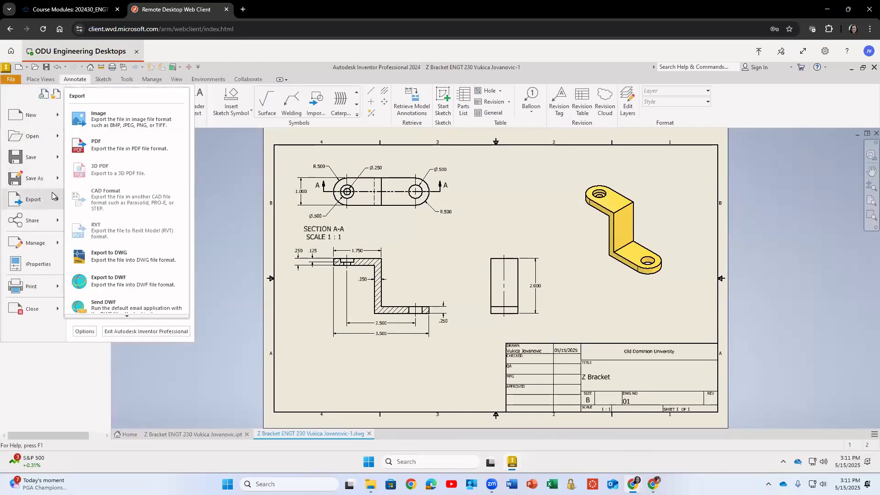
left_click(116, 123)
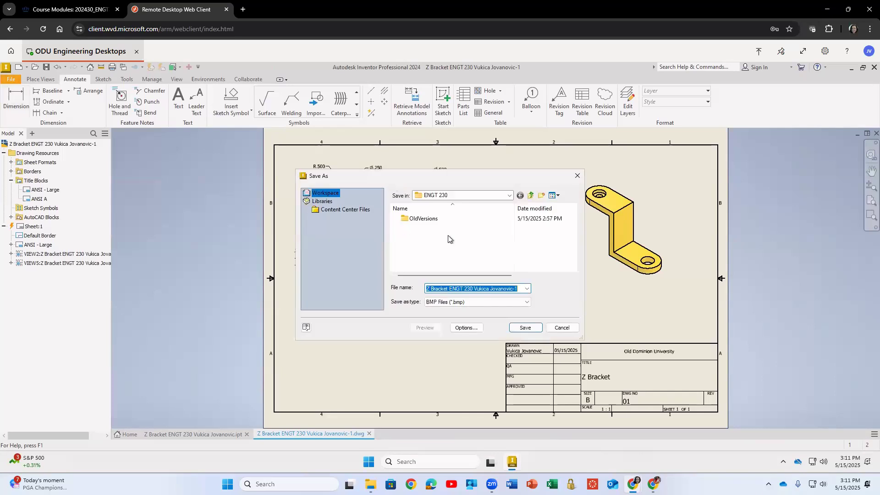
left_click(516, 288)
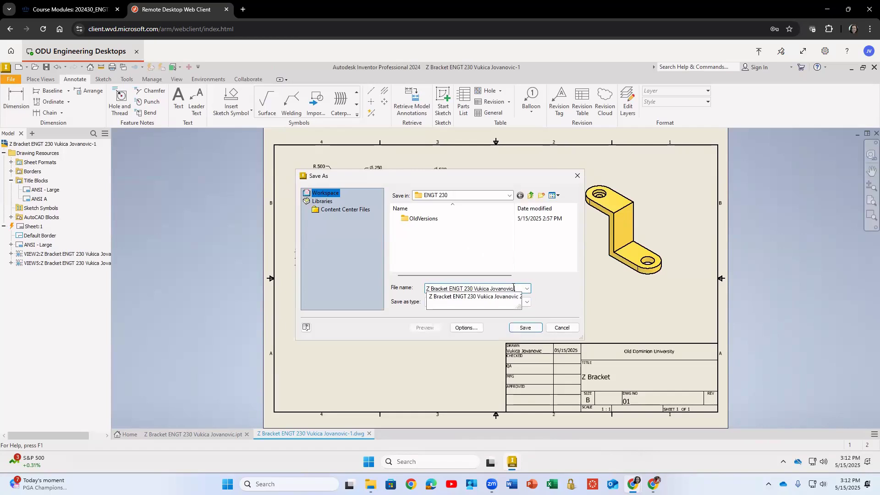
type("2D Drawing")
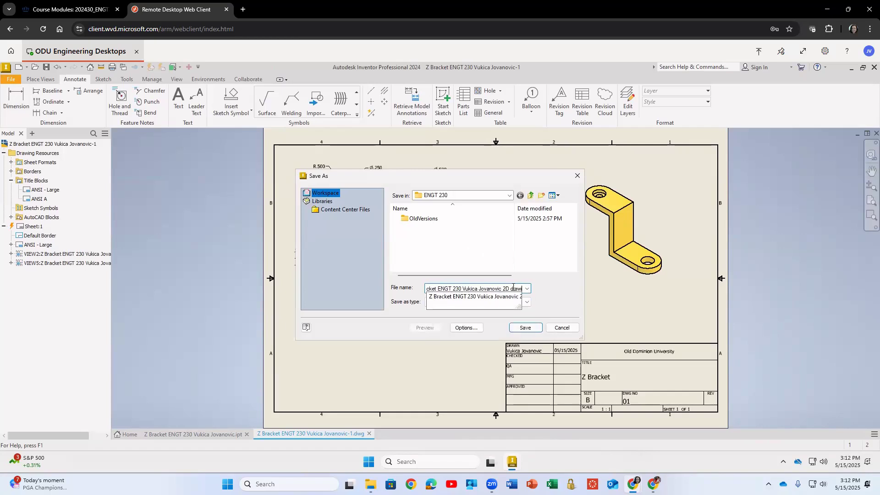
key("Return")
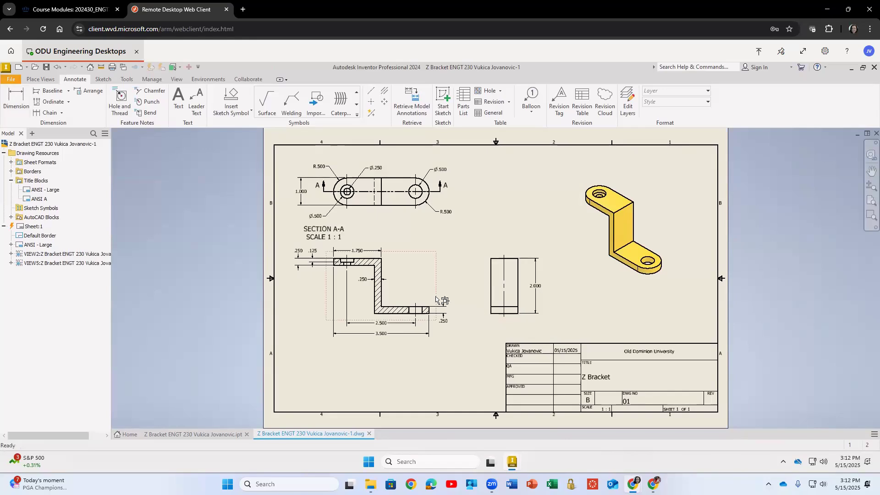
Open the ENGT 230 folder on the Desktop in File Explorer.
left_click(372, 465)
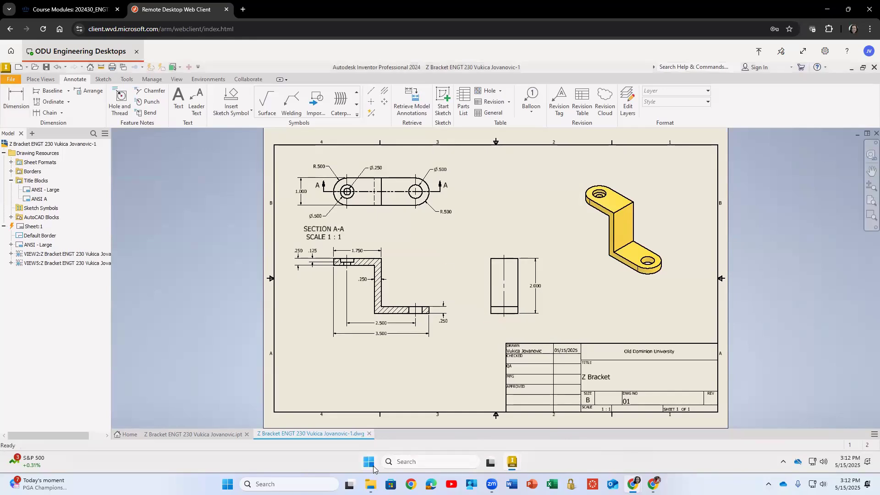
left_click(331, 237)
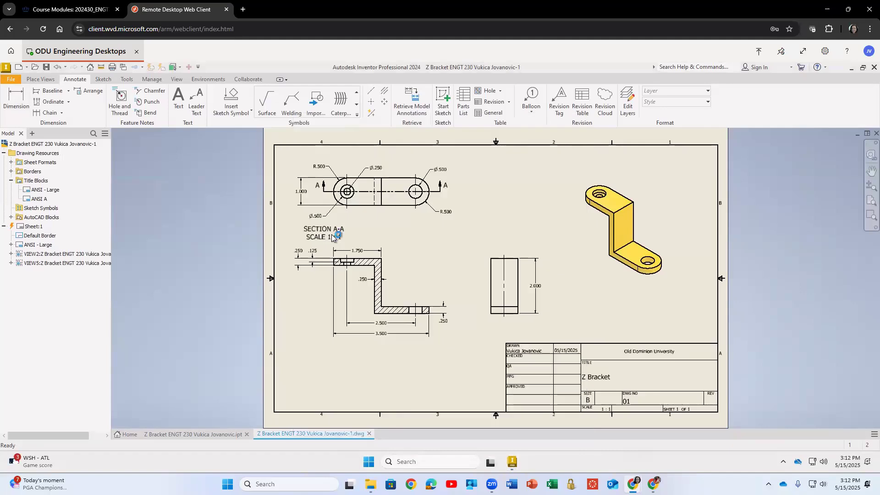
left_click(224, 239)
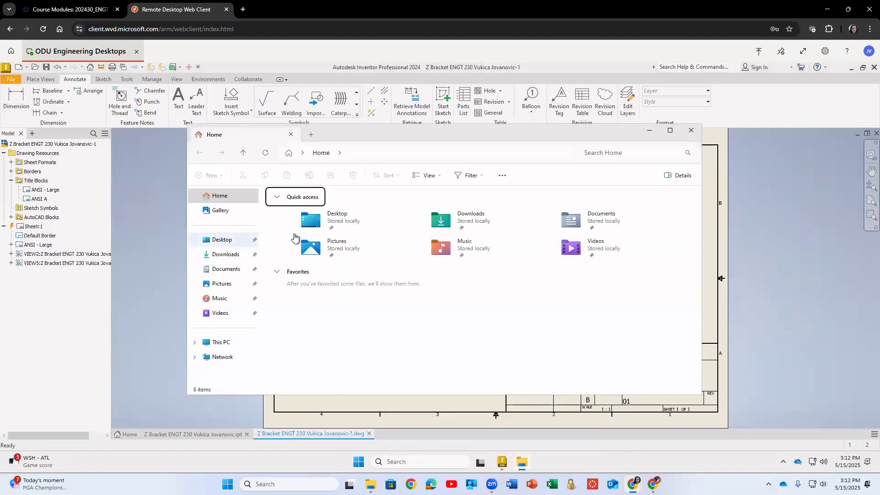
double_click(299, 209)
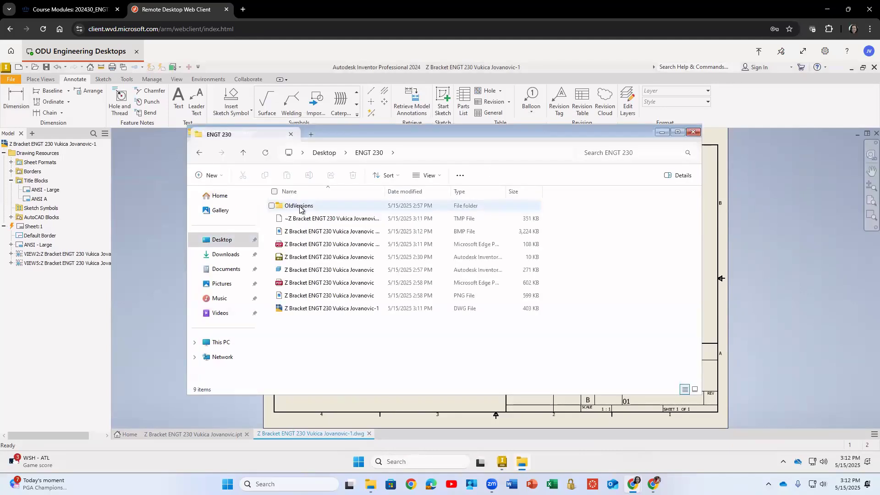
Show the folder's files as extra large icons and review the exported drawing files.
left_click_drag(386, 192, 487, 194)
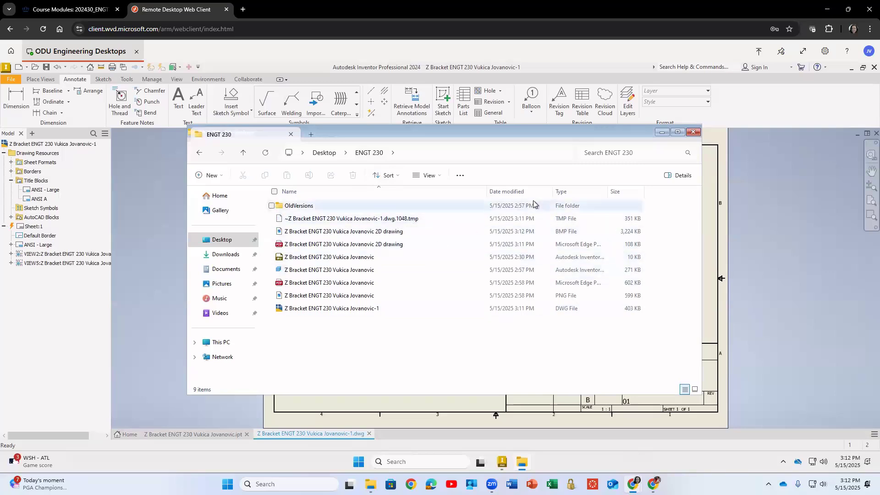
left_click(667, 178)
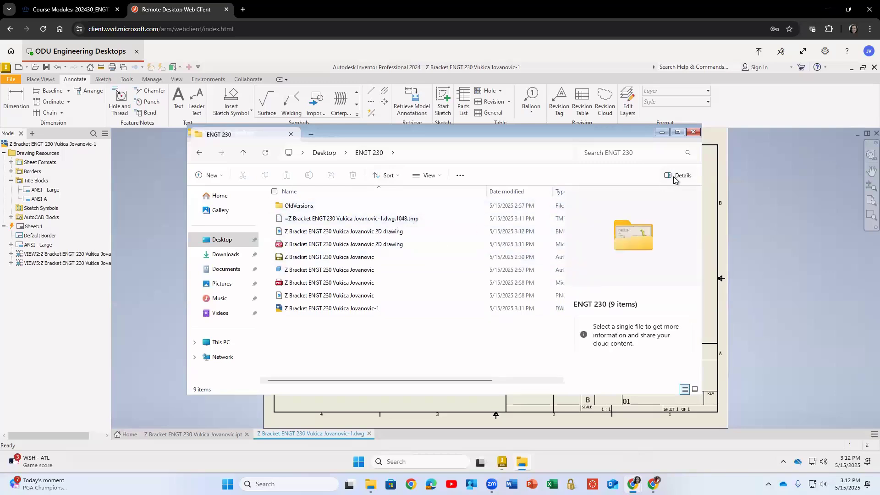
left_click(426, 177)
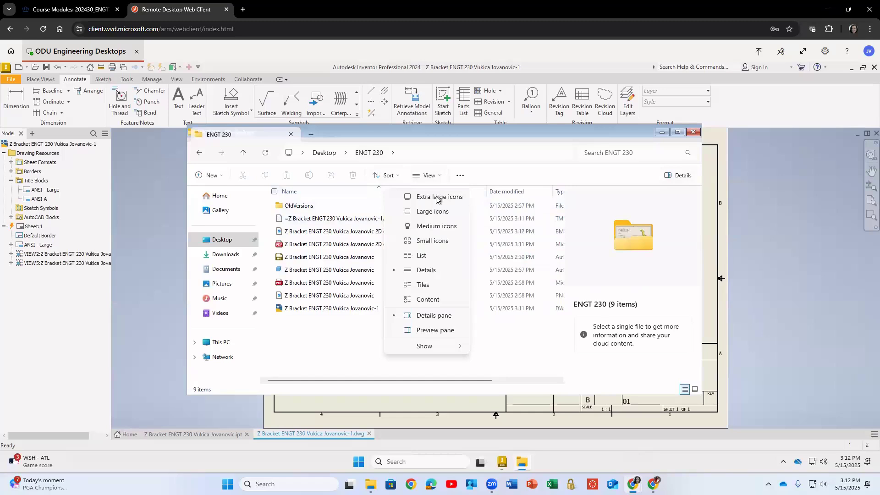
left_click(440, 196)
scroll(423, 241, "down", 4)
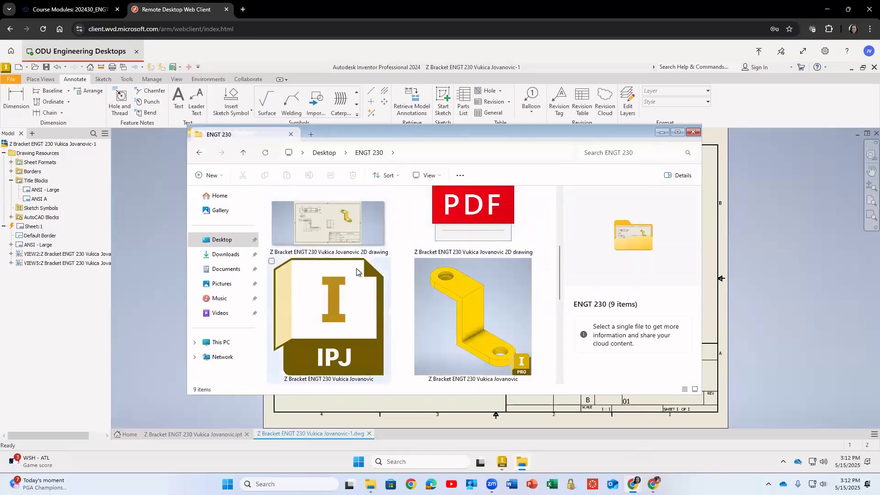
scroll(412, 284, "down", 3)
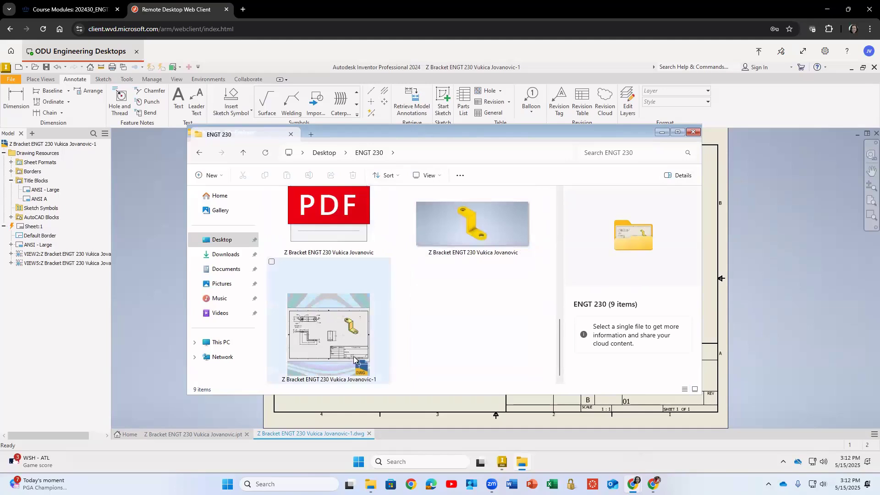
scroll(466, 302, "up", 5)
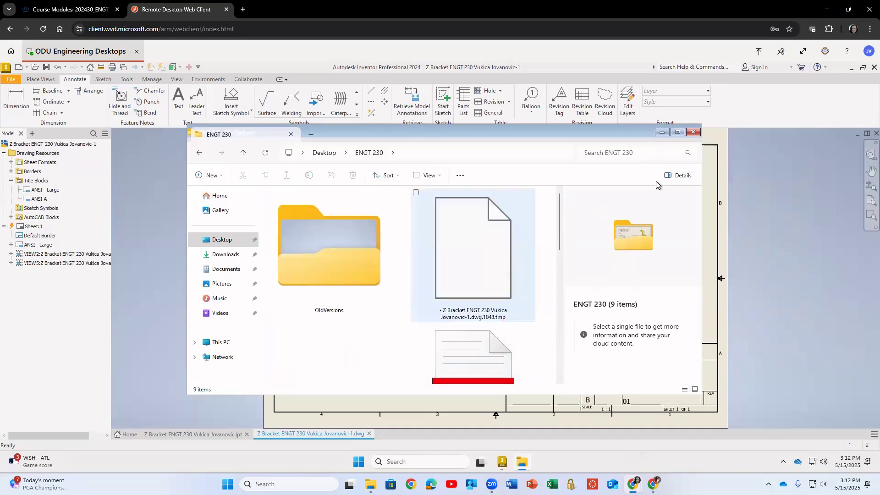
left_click(677, 175)
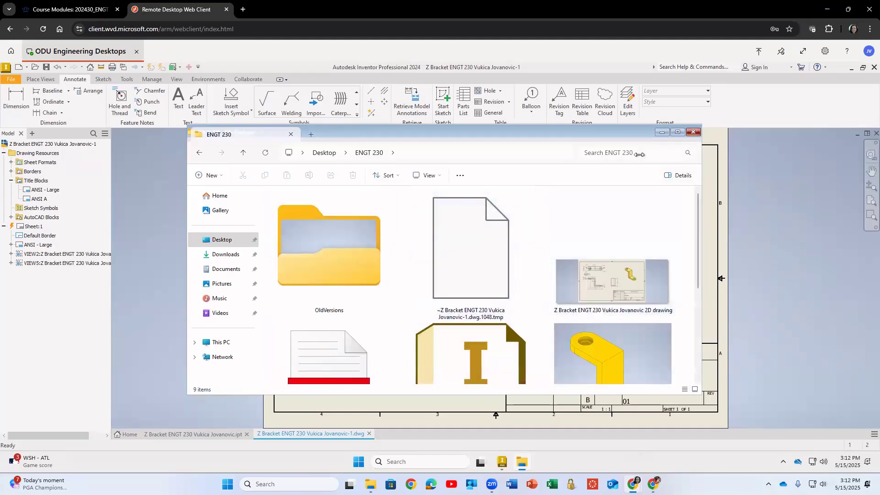
Close File Explorer and reposition the top, section and side views on the drawing sheet.
left_click(693, 132)
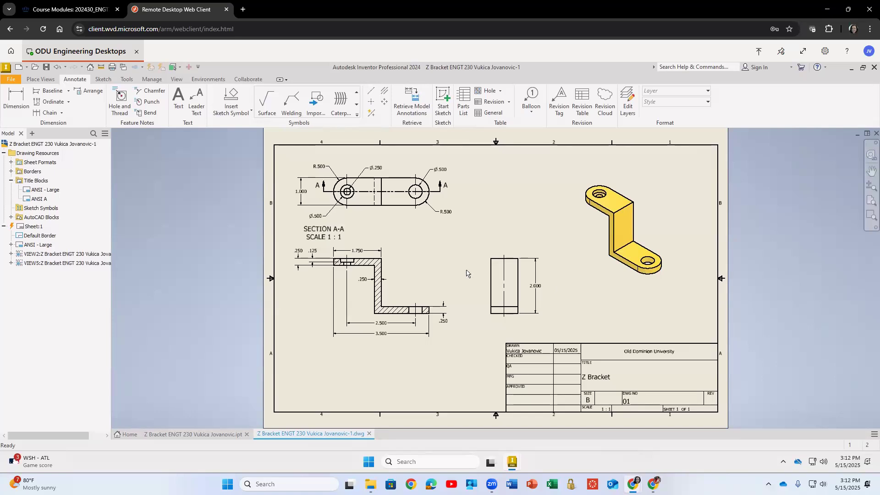
left_click_drag(426, 256, 427, 258)
left_click_drag(420, 214, 441, 222)
left_click_drag(535, 258, 462, 223)
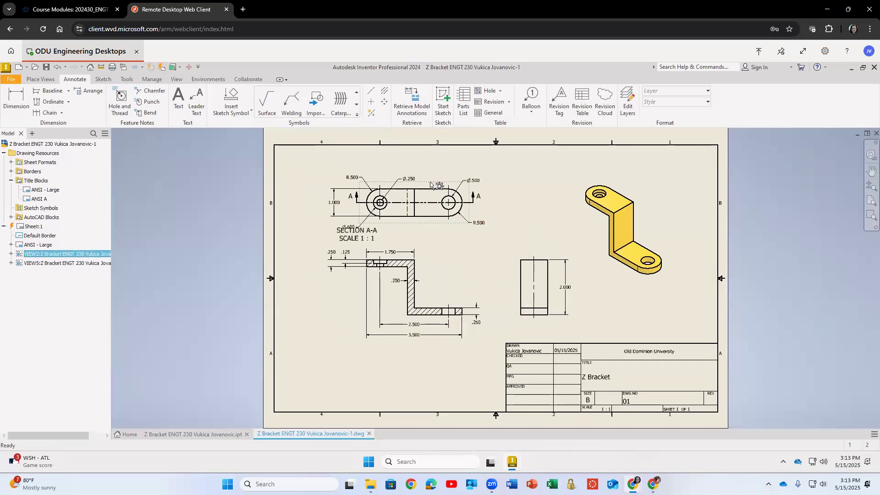
left_click_drag(422, 177, 413, 172)
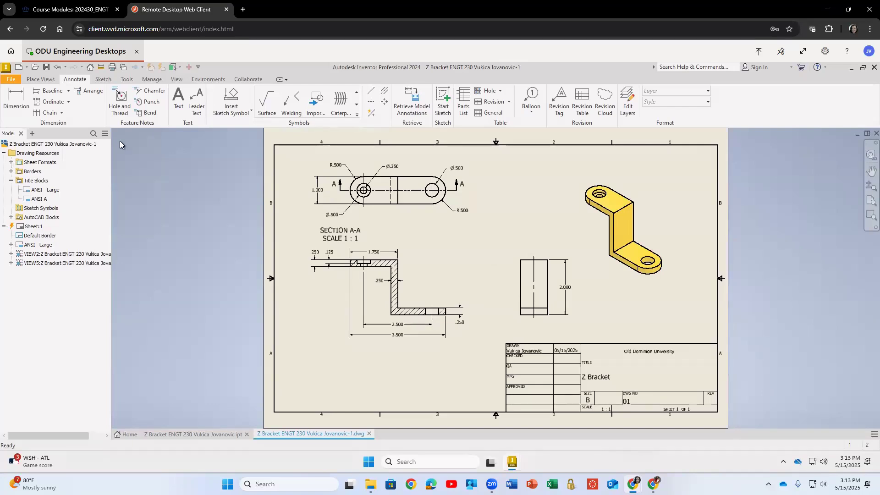
Close the drawing, saving its changes, dismiss the privacy settings, and exit Inventor.
left_click(873, 67)
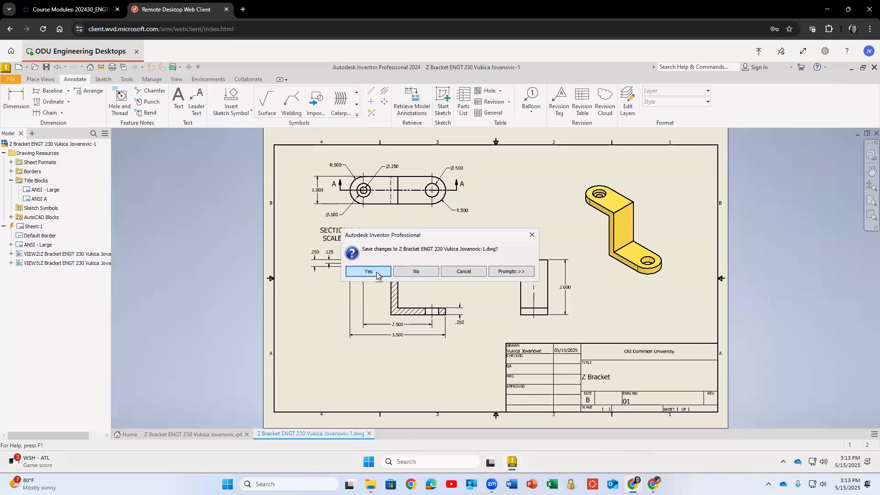
left_click(376, 274)
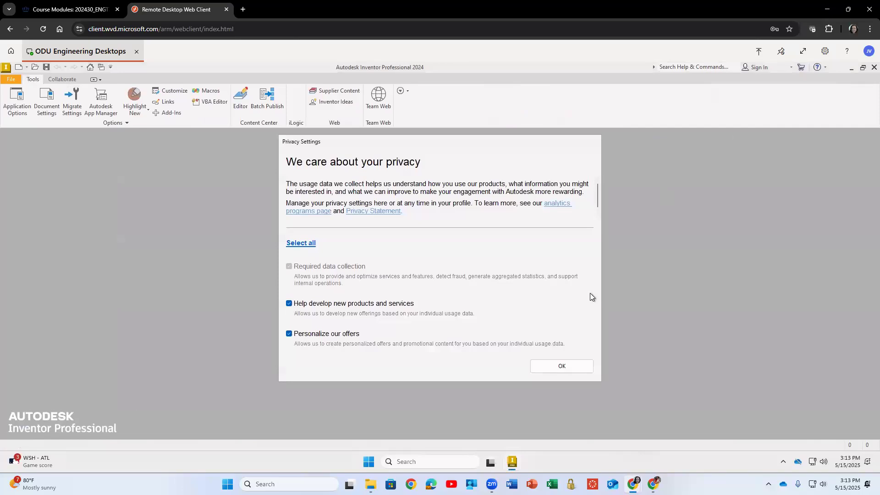
left_click(546, 369)
left_click(873, 68)
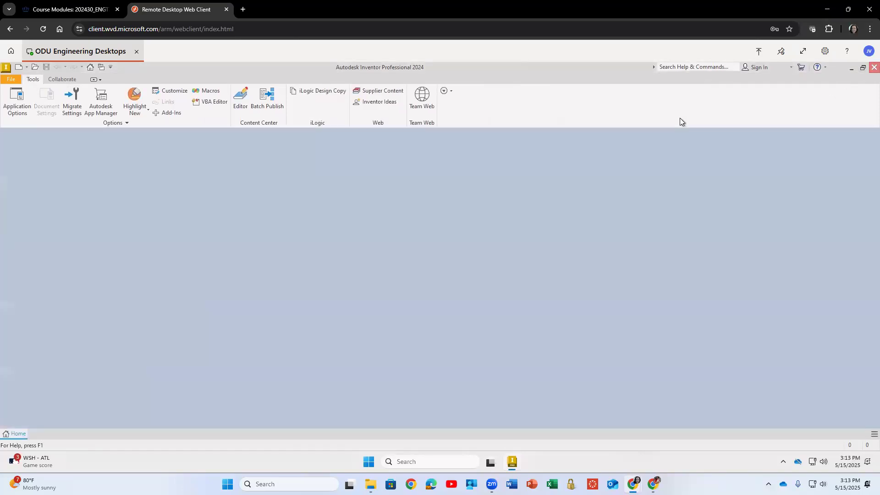
double_click(323, 177)
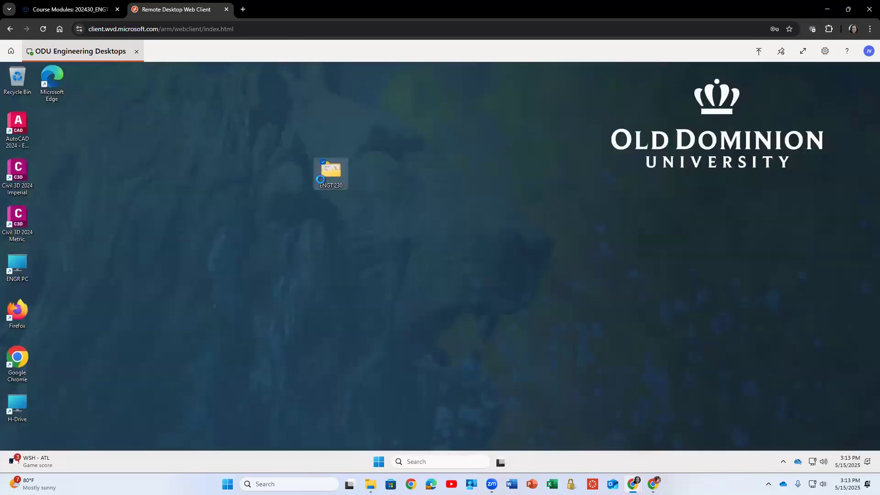
left_click_drag(391, 192, 448, 192)
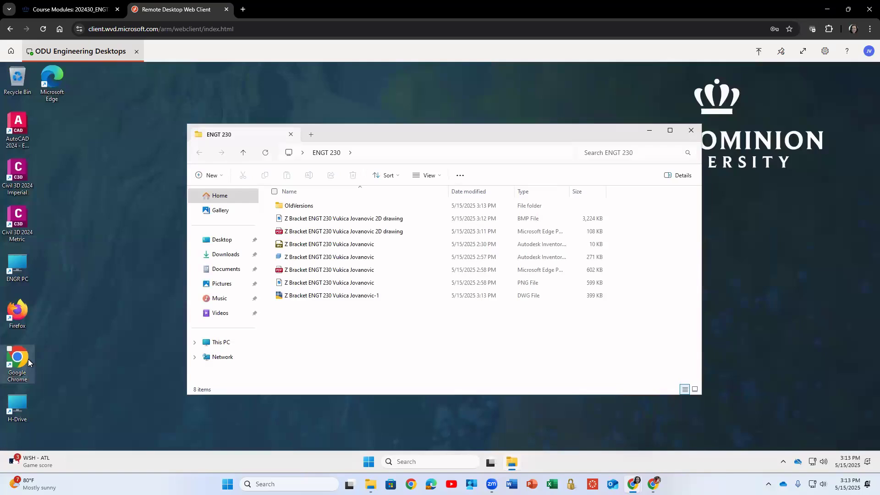
left_click(698, 130)
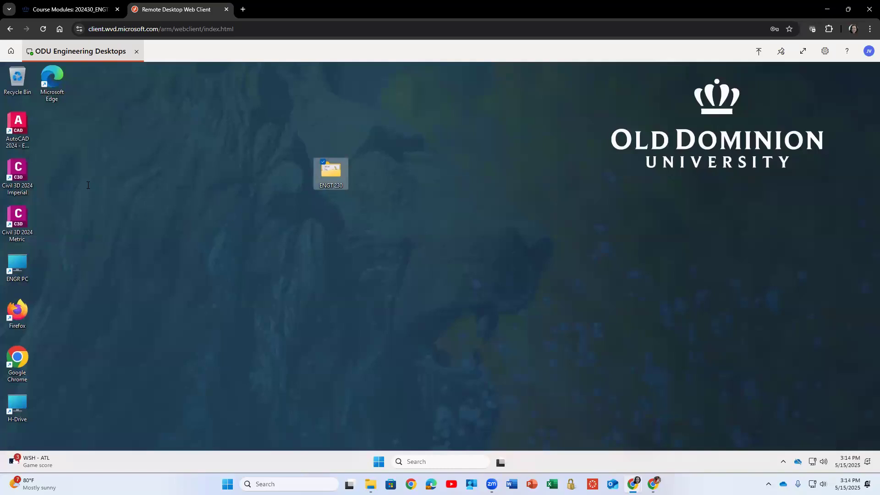
Open the ENGT 230 folder and open the Z Bracket 2D drawing PDF in Edge, skipping the browser setup screens.
double_click(335, 177)
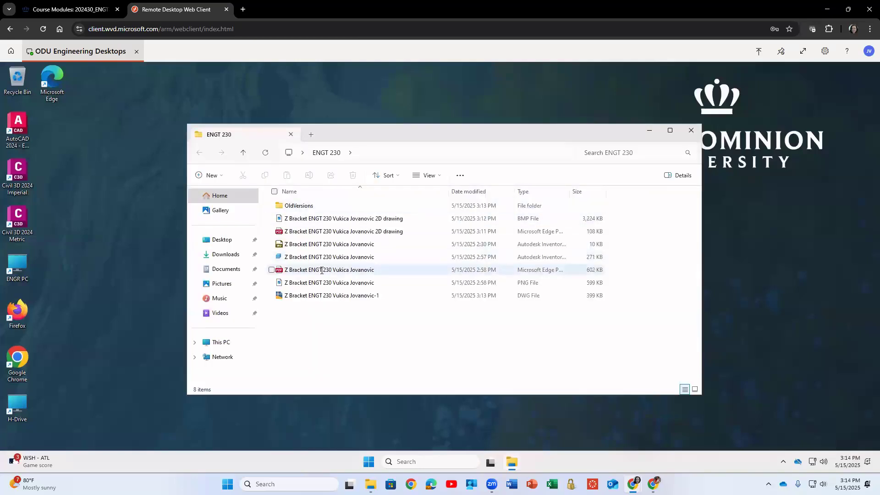
double_click(329, 231)
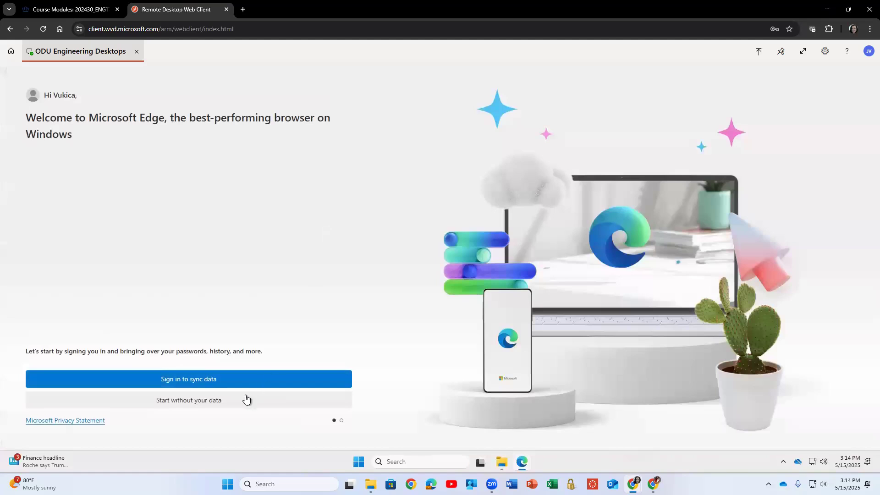
left_click(276, 393)
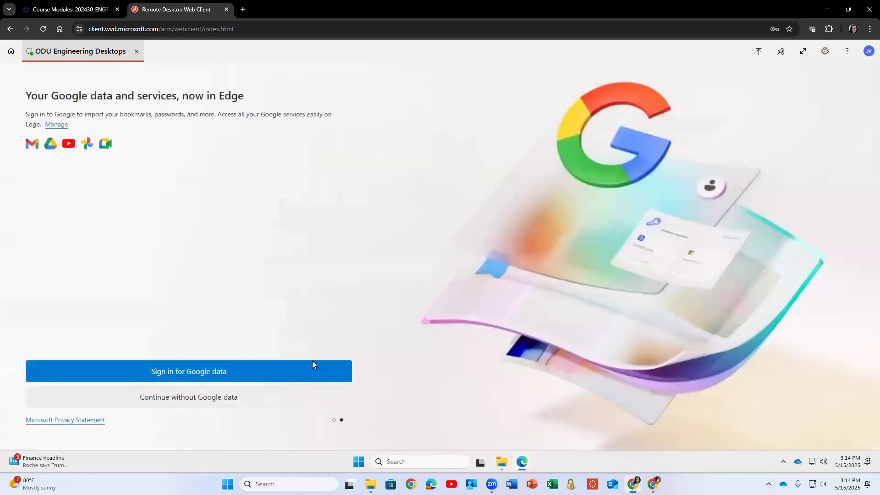
left_click(266, 402)
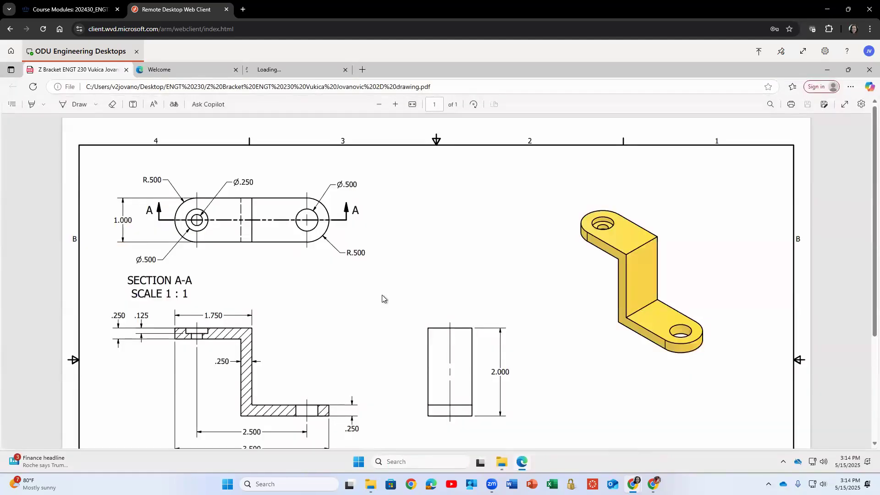
With the Draw pen, circle the R.500 dimension on the PDF's top view and sketch a question mark beside it.
scroll(438, 263, "down", 3)
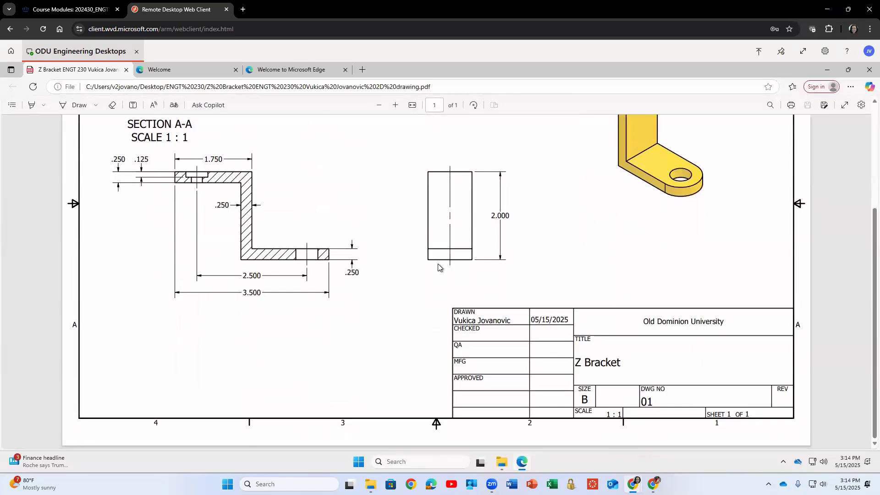
scroll(438, 268, "up", 3)
left_click(69, 108)
mouse_move(371, 244)
left_mouse_down()
mouse_move(336, 254)
mouse_move(379, 261)
mouse_move(370, 246)
mouse_move(412, 241)
mouse_move(405, 258)
left_mouse_up()
left_click(409, 280)
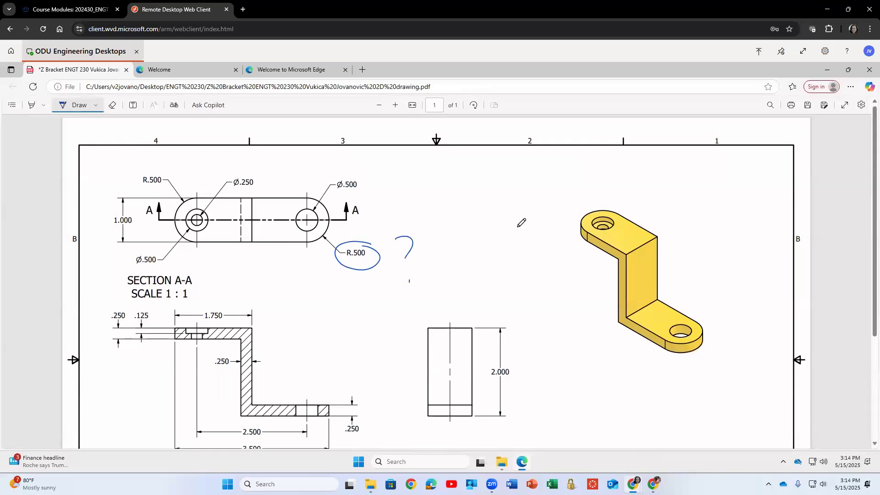